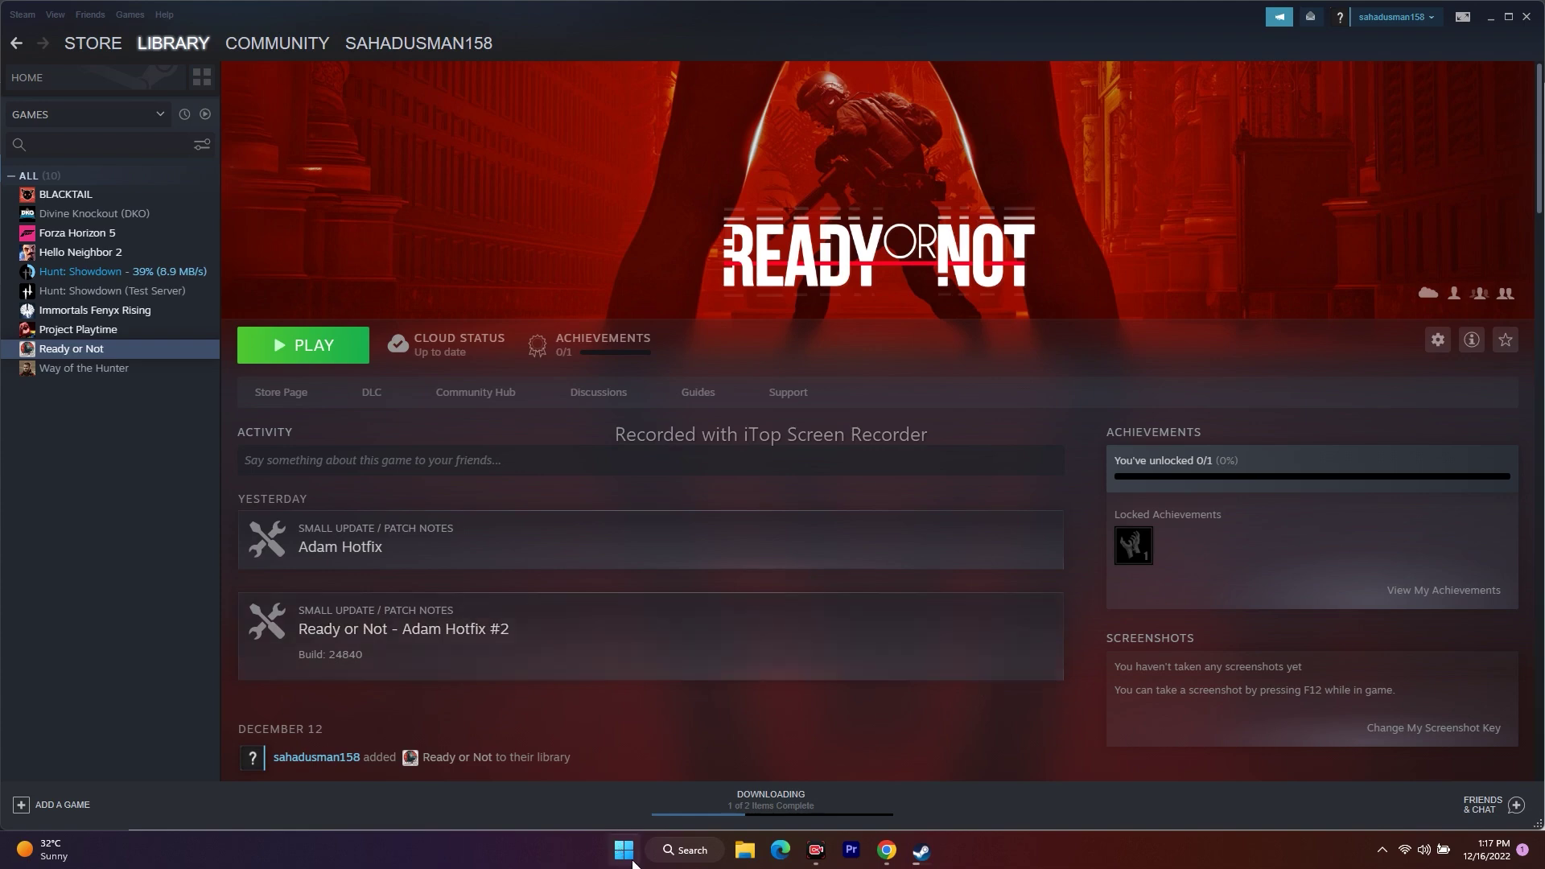
Step: Open the Windows power options and show the Restart choice
{"action": "left_click", "coordinate": [622, 851]}
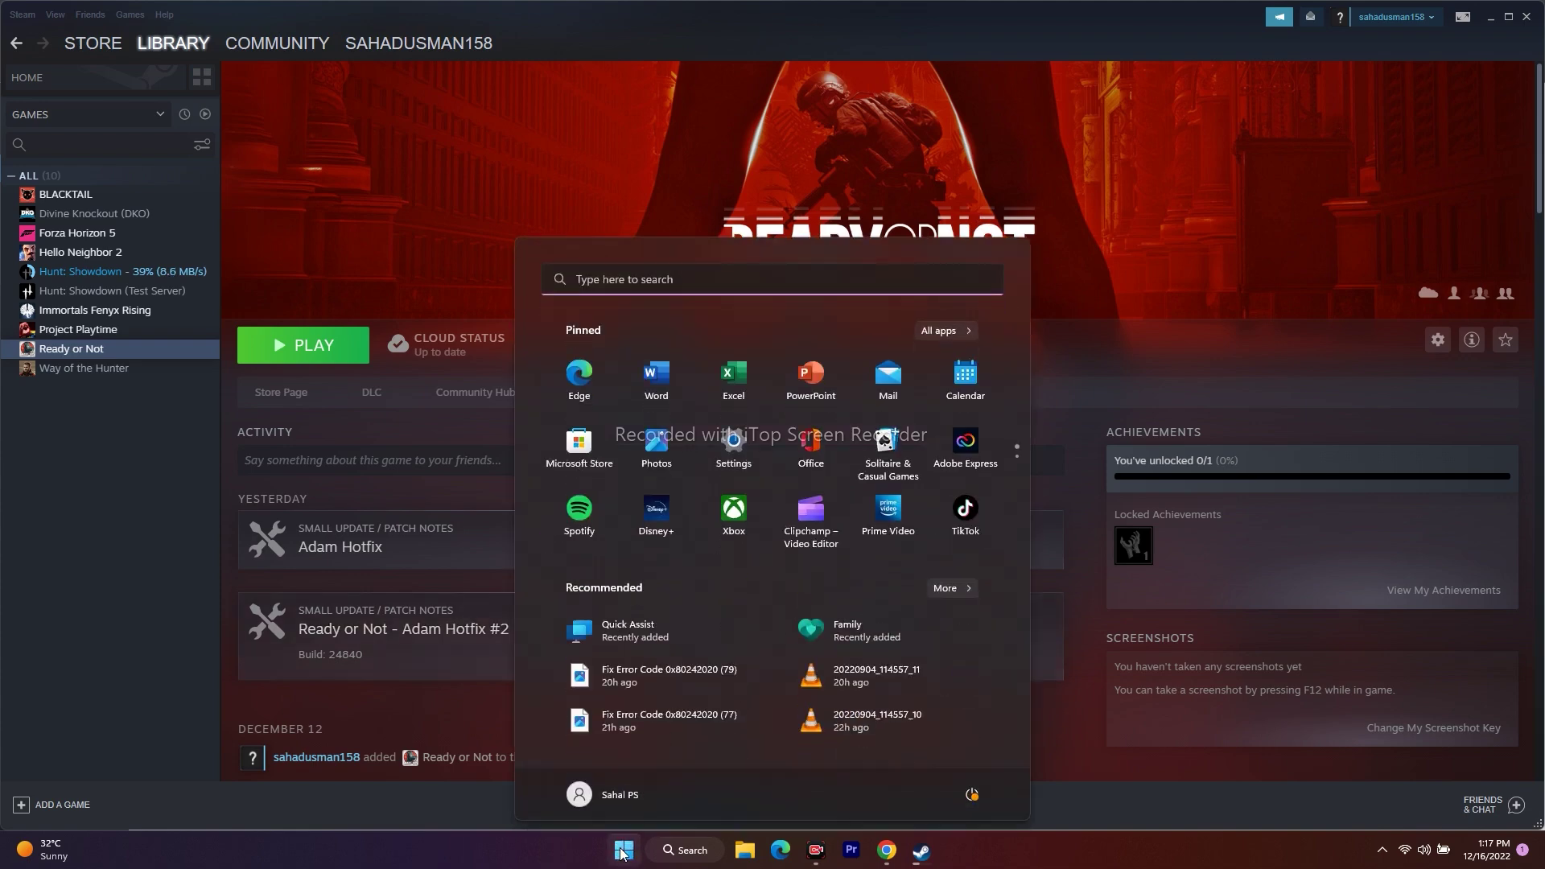
{"action": "left_click", "coordinate": [972, 797]}
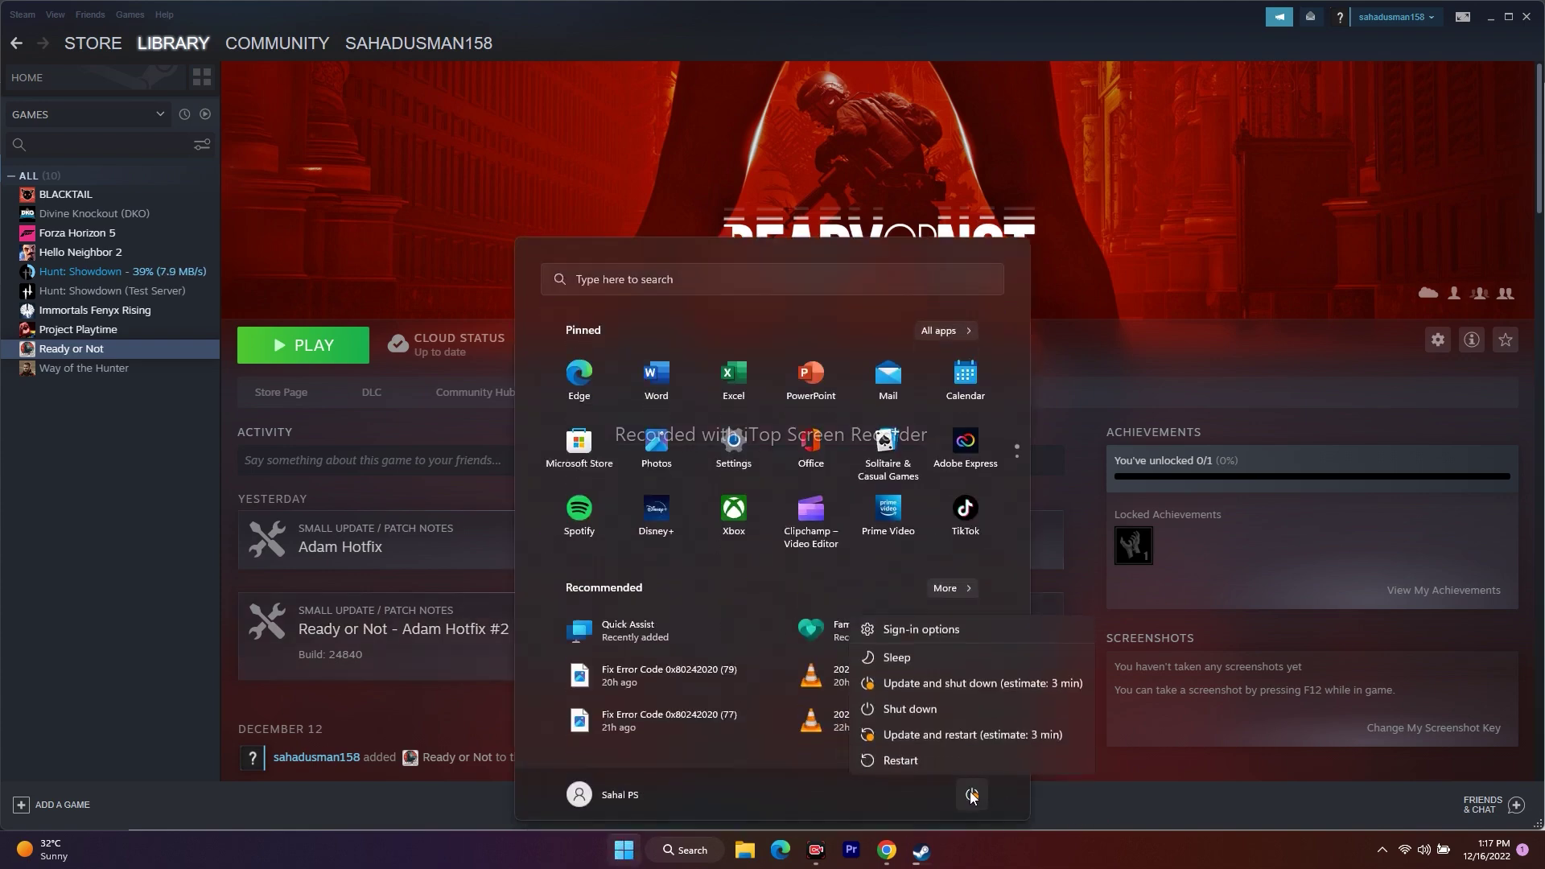
{"action": "left_click", "coordinate": [954, 761]}
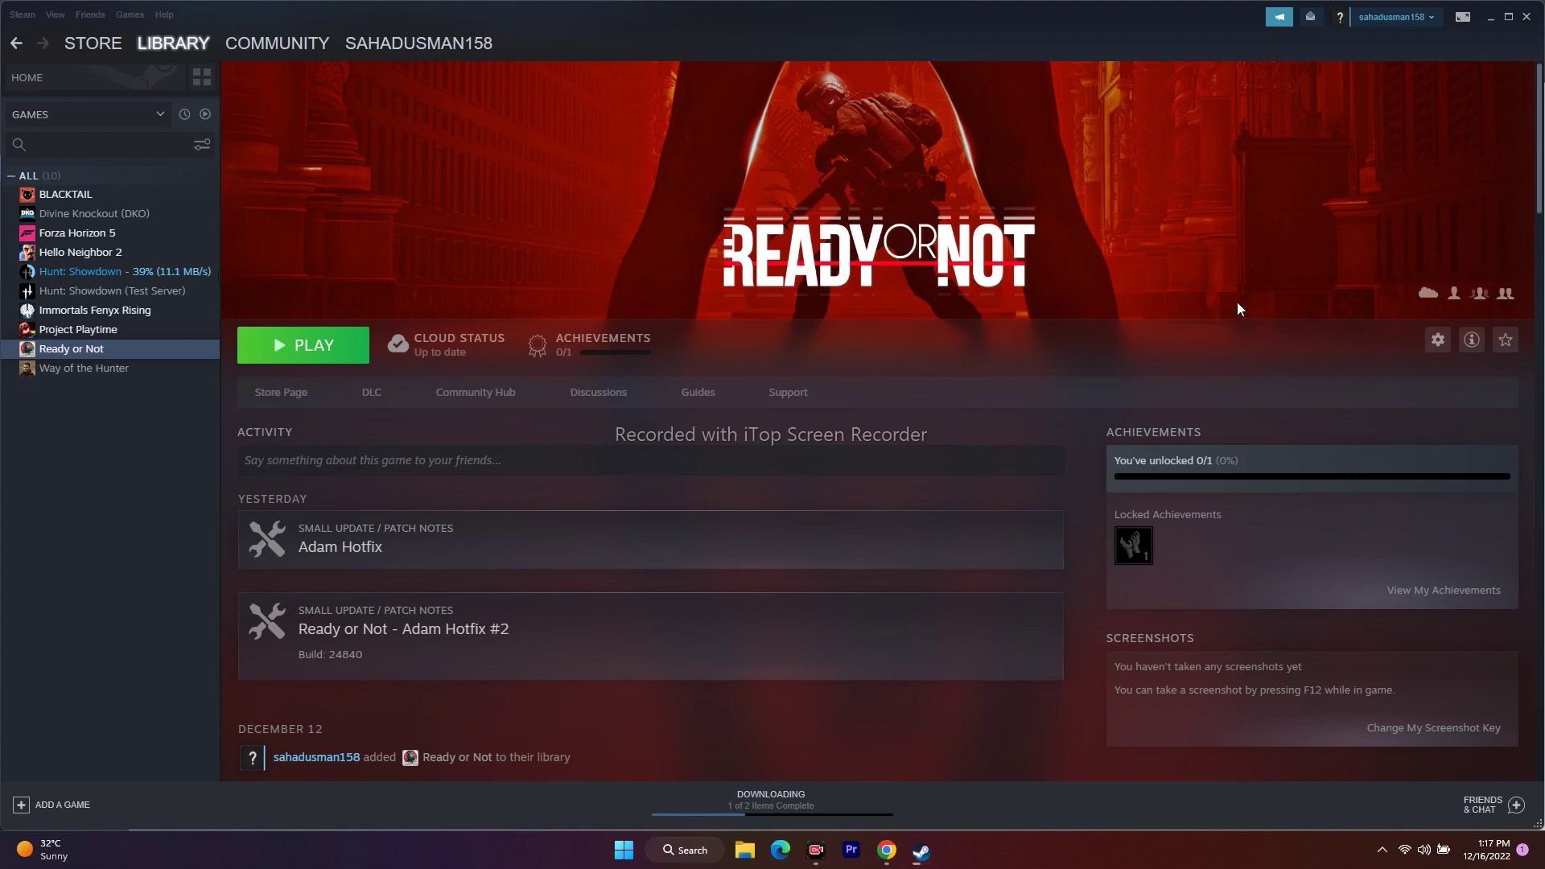
Step: Minimise the open windows and go to Windows Defender Firewall's allowed apps list in Control Panel
{"action": "left_click", "coordinate": [1491, 17]}
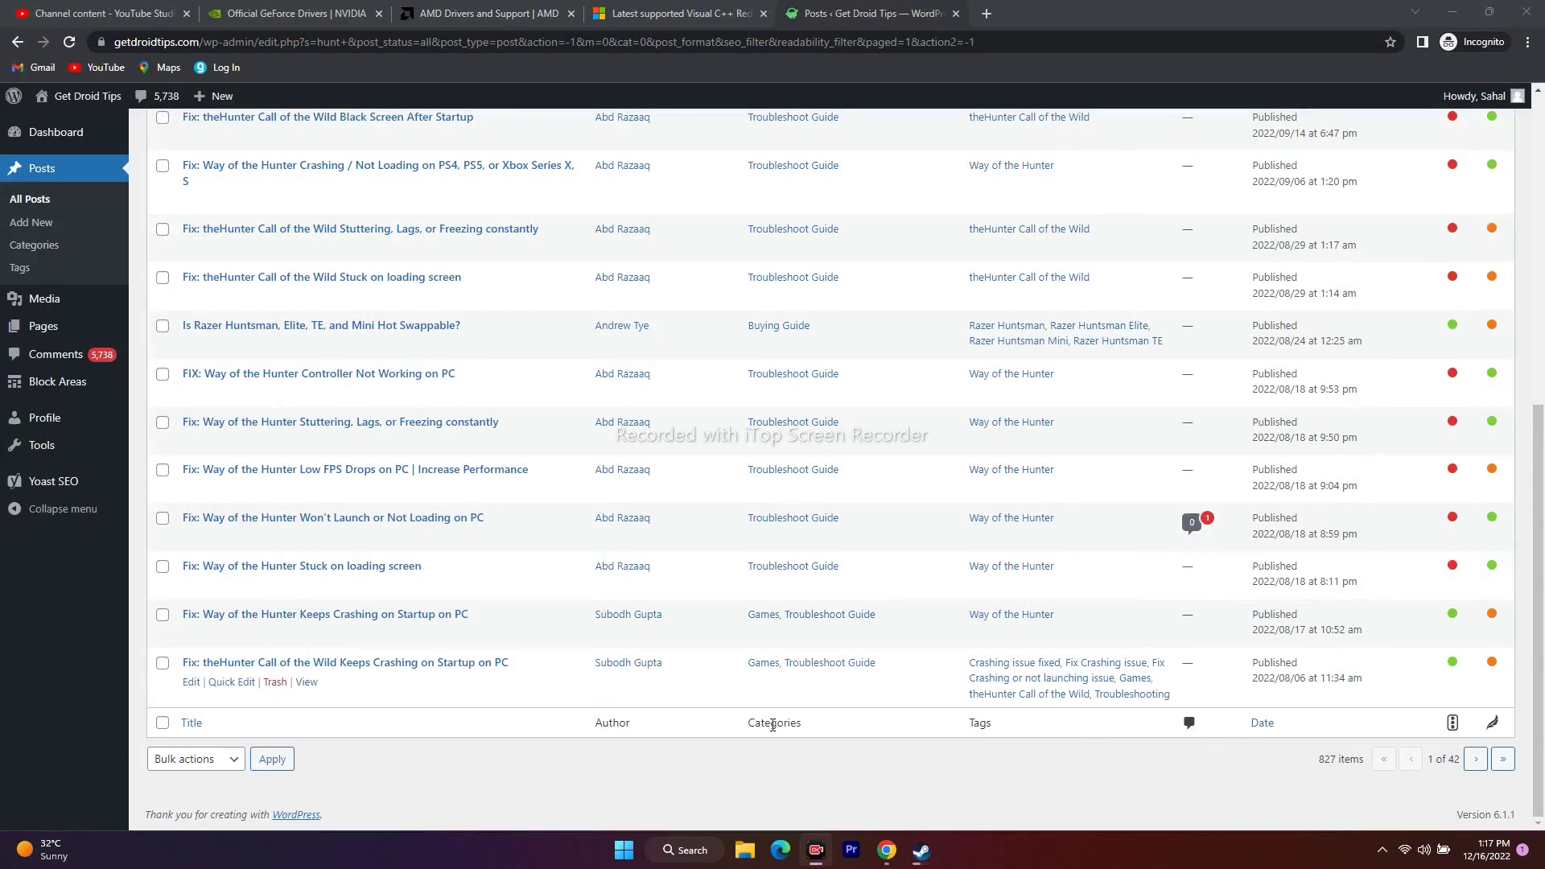
{"action": "left_click", "coordinate": [1452, 11]}
{"action": "left_click", "coordinate": [685, 850]}
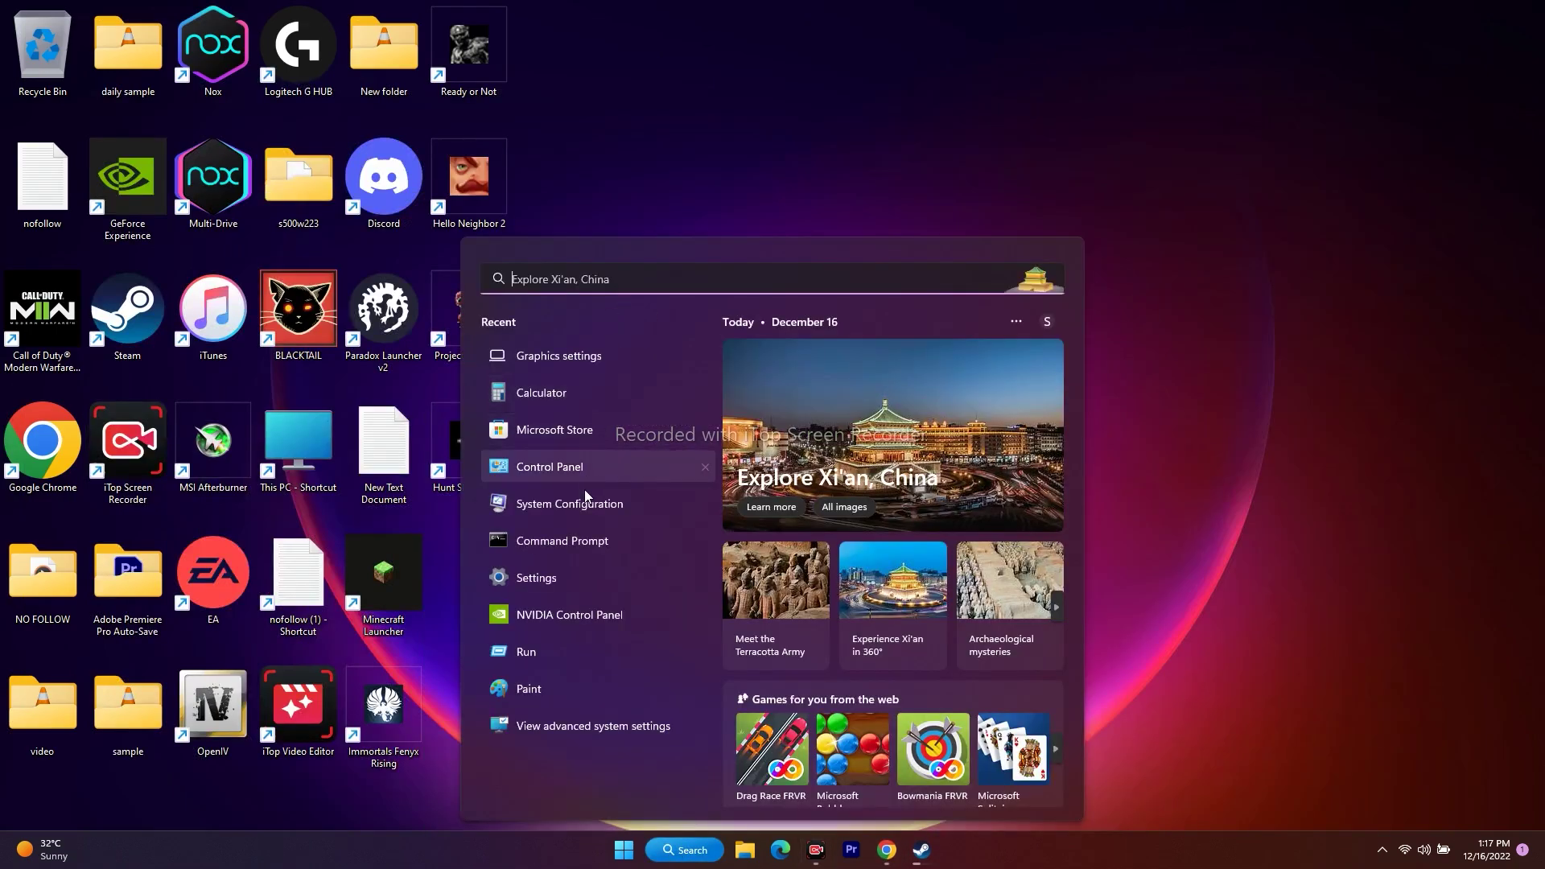
{"action": "left_click", "coordinate": [577, 469]}
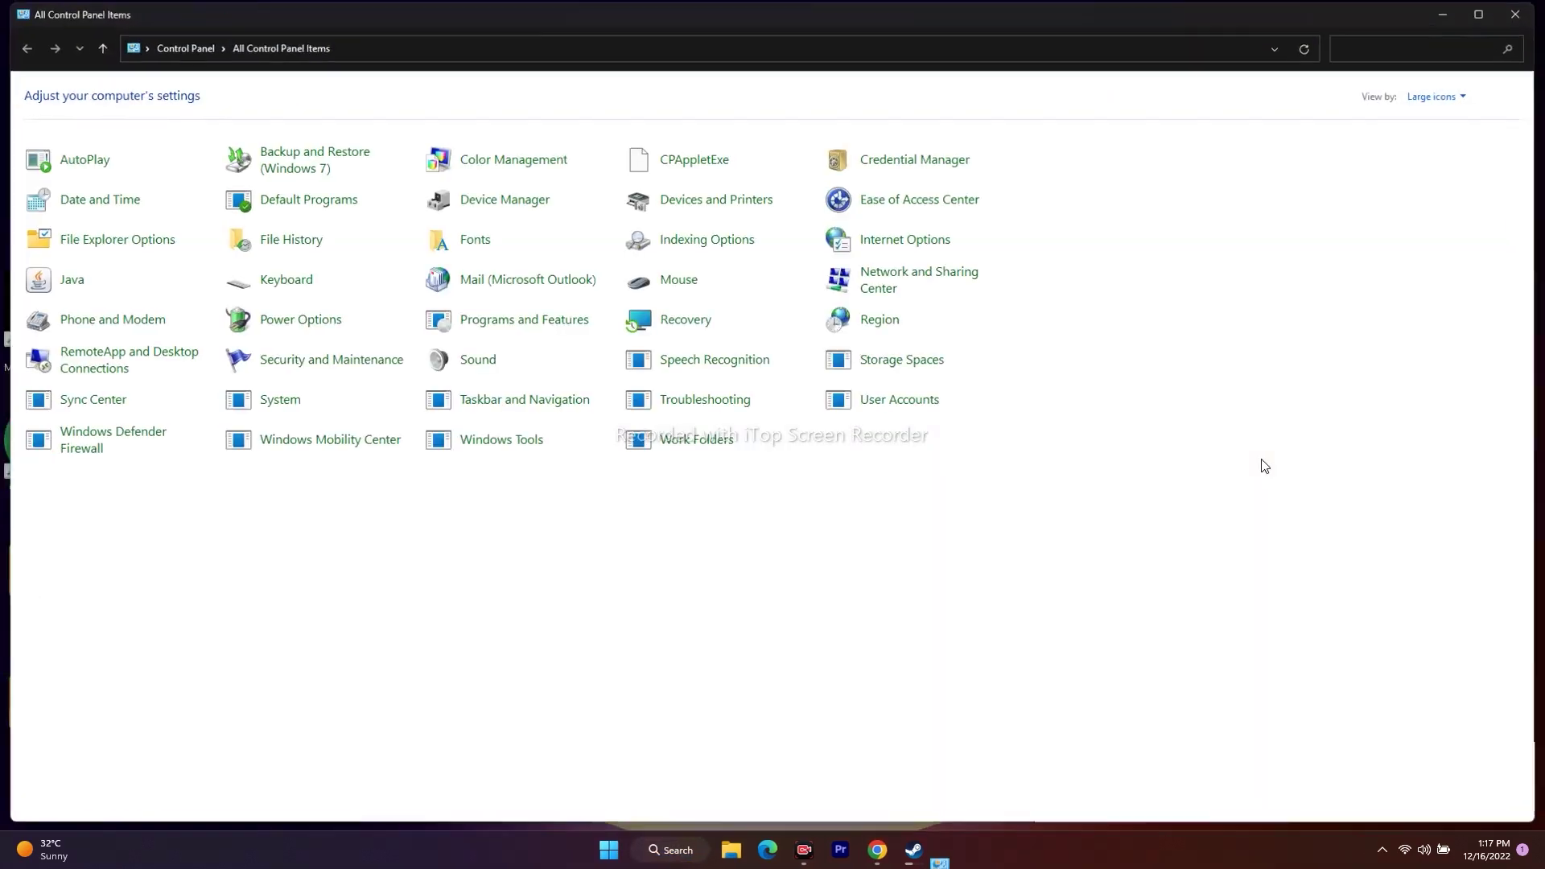
{"action": "left_click", "coordinate": [86, 451]}
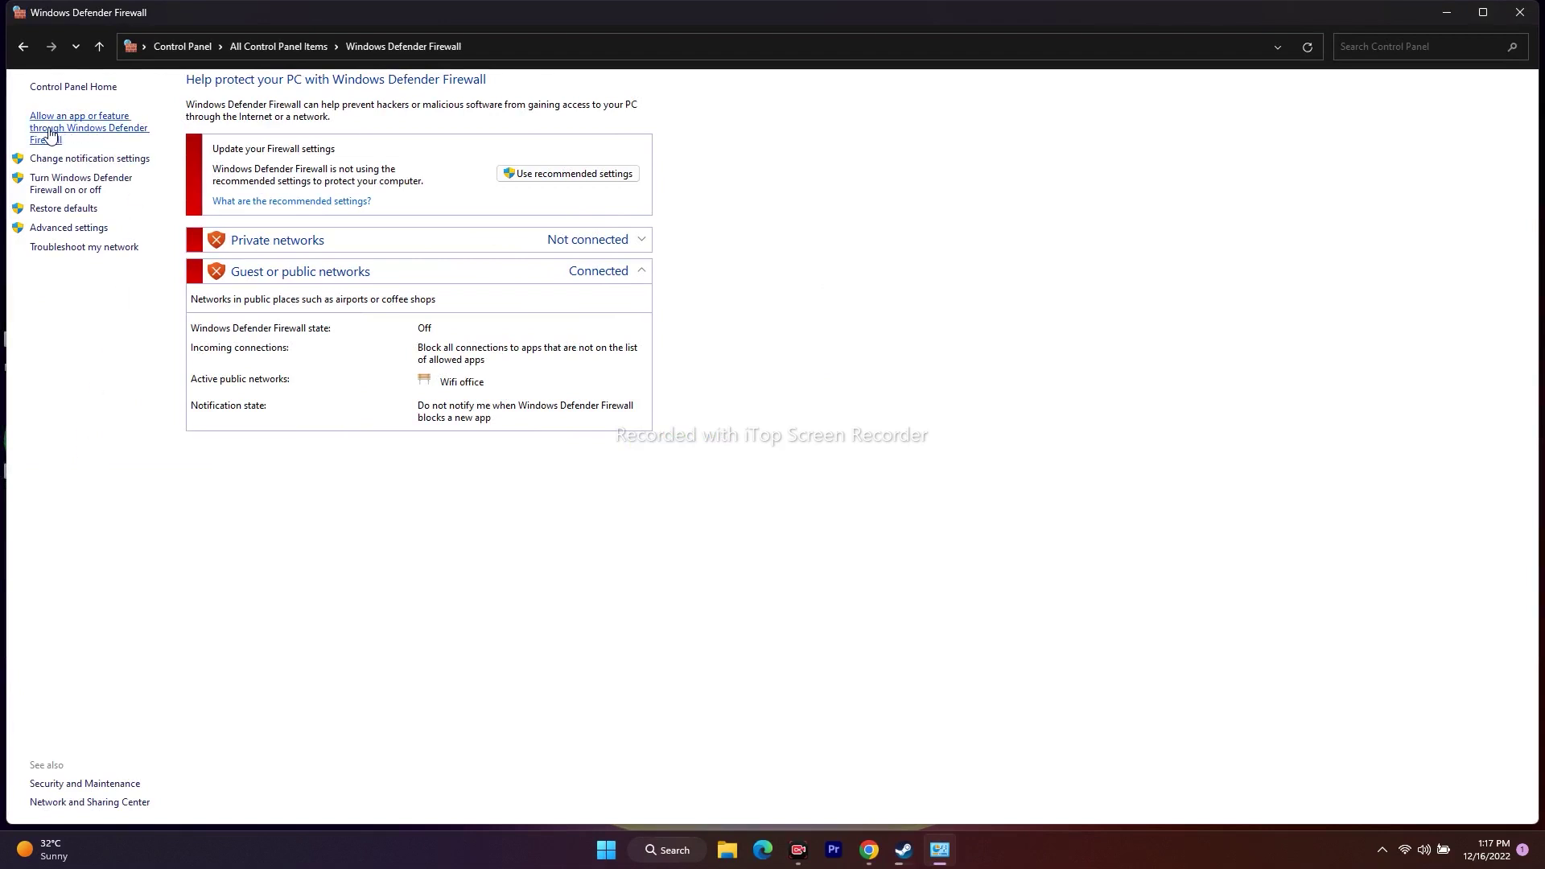
{"action": "left_click", "coordinate": [91, 131]}
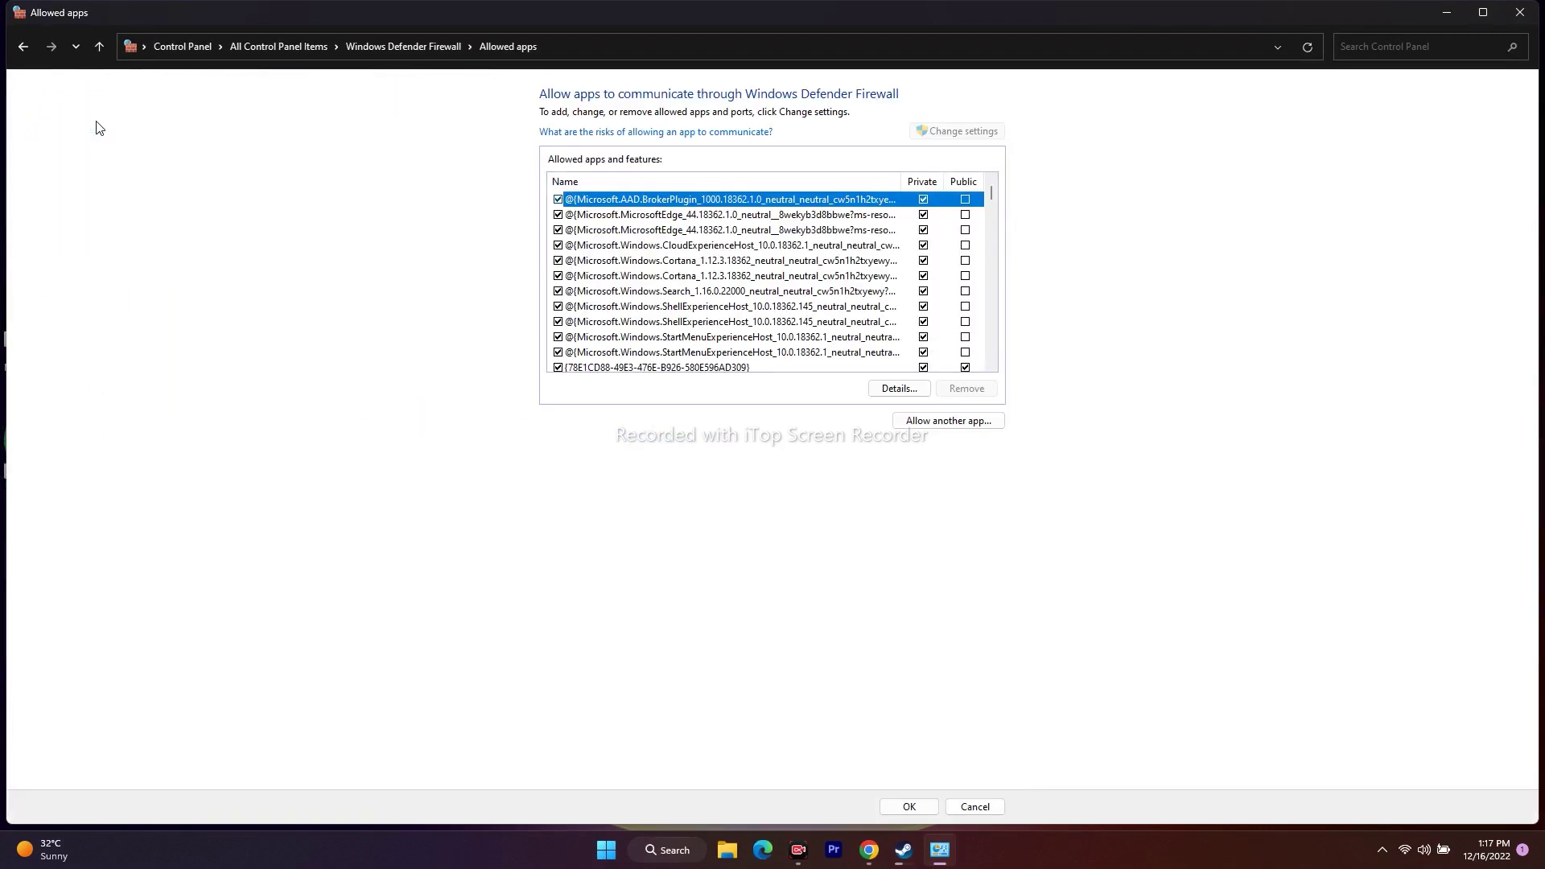
Step: Look for Ready or Not among the apps allowed through the firewall
{"action": "scroll", "coordinate": [787, 280], "scroll_direction": "down", "scroll_amount": 3}
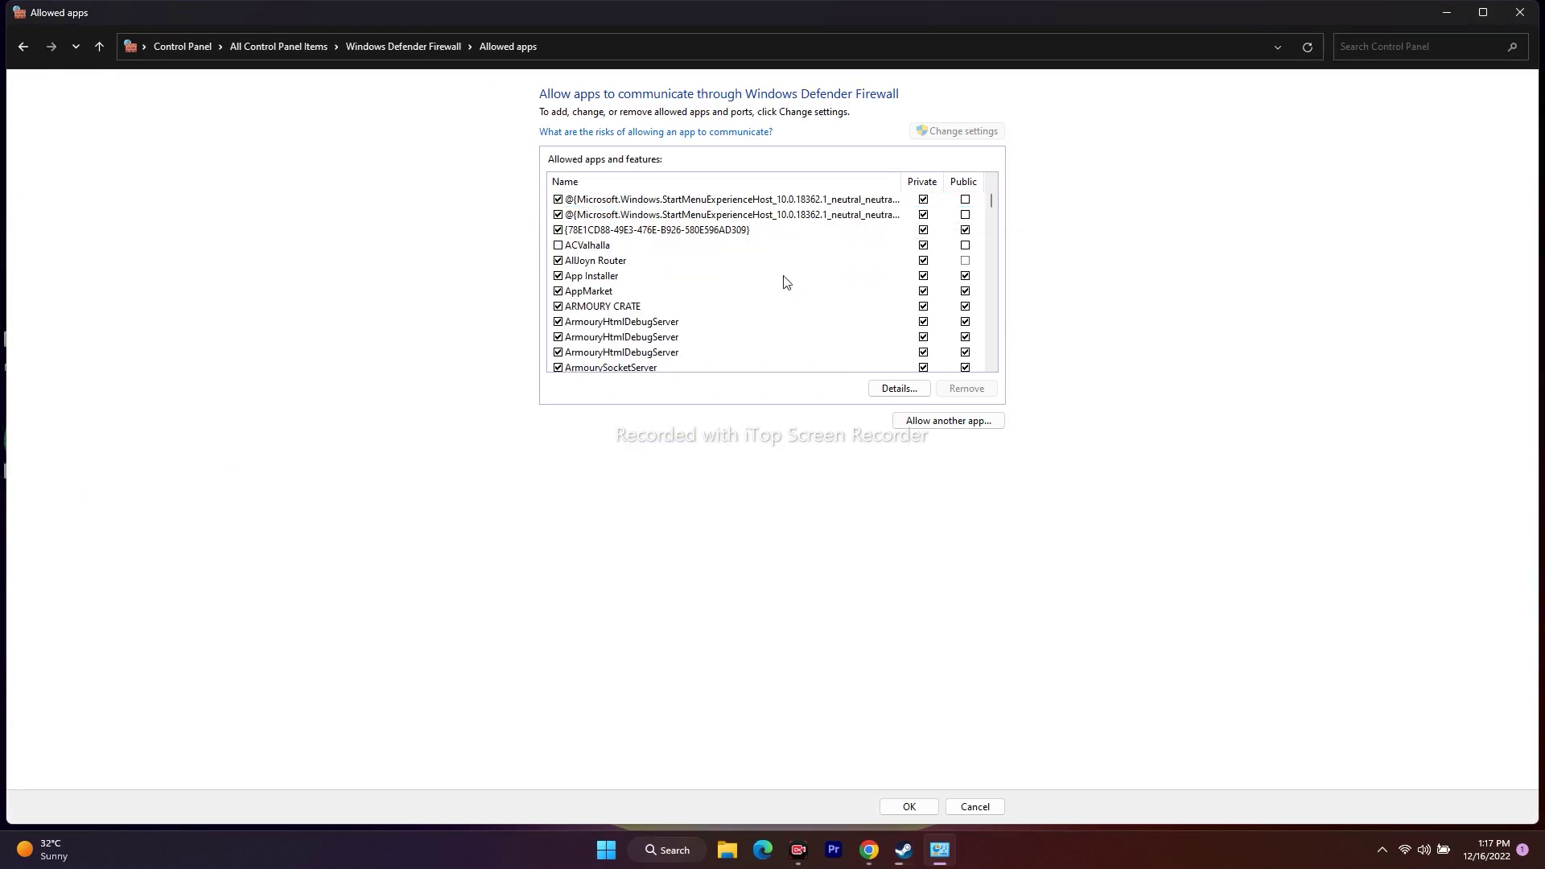
{"action": "scroll", "coordinate": [697, 281], "scroll_direction": "down", "scroll_amount": 1}
{"action": "scroll", "coordinate": [697, 281], "scroll_direction": "up", "scroll_amount": 1}
{"action": "scroll", "coordinate": [629, 278], "scroll_direction": "down", "scroll_amount": 10}
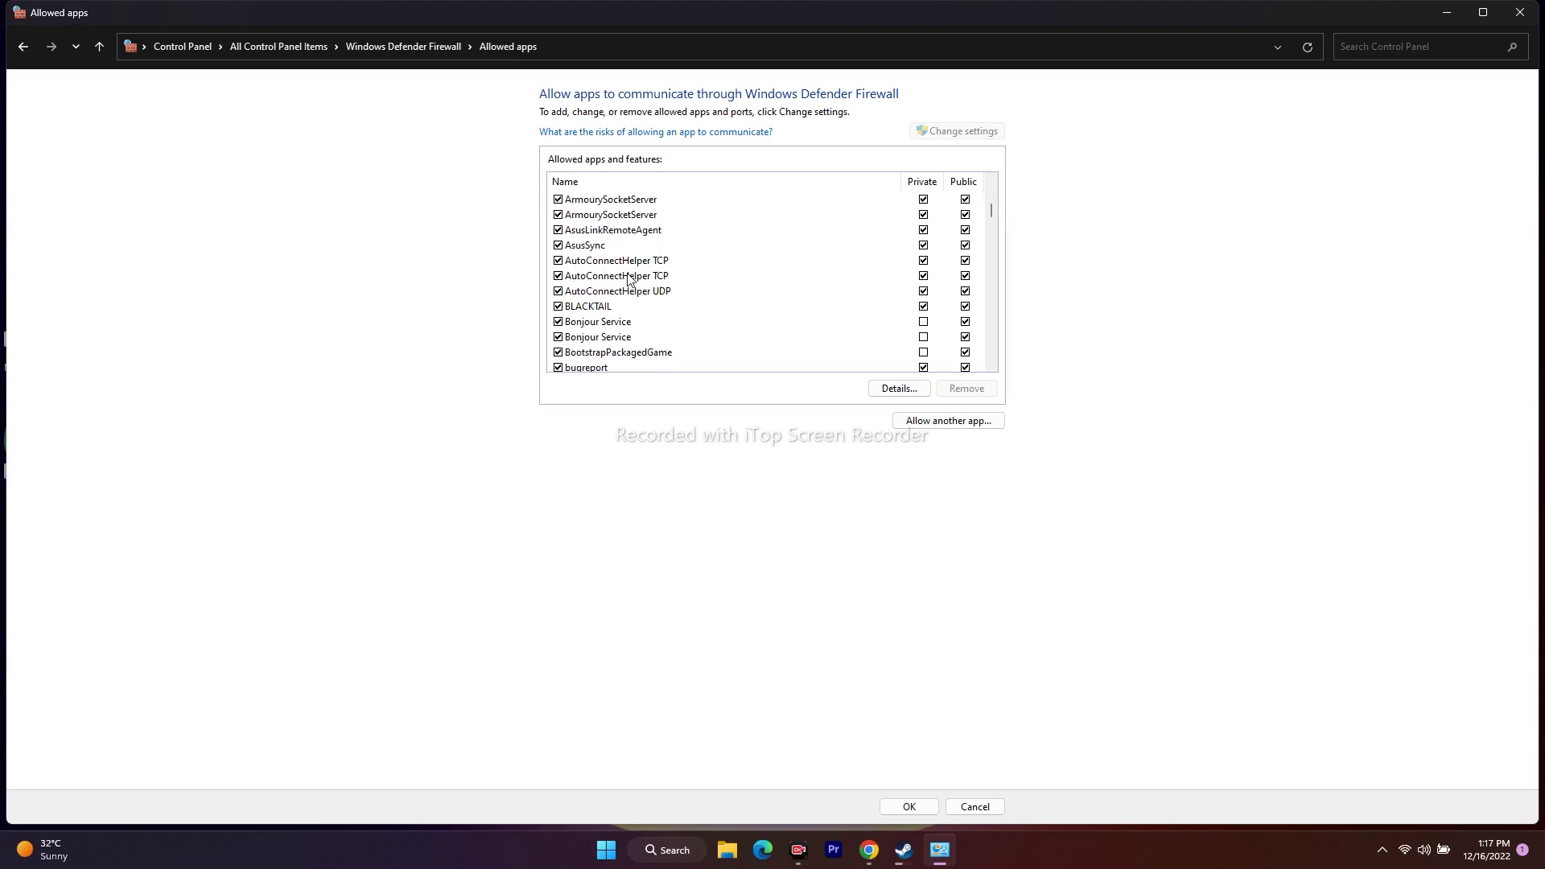
{"action": "scroll", "coordinate": [628, 277], "scroll_direction": "down", "scroll_amount": 12}
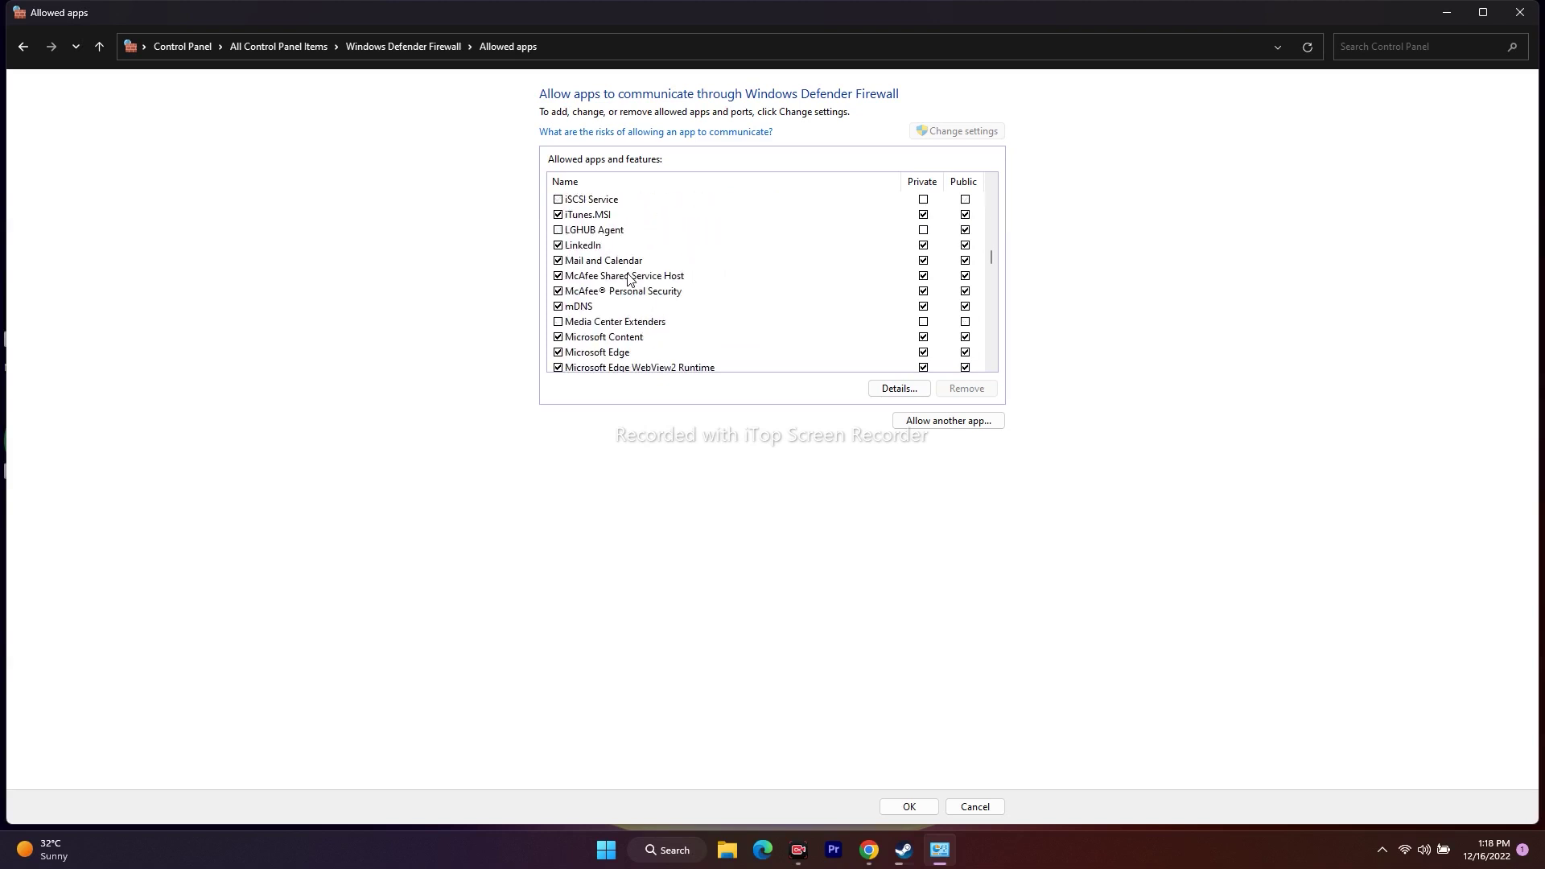
{"action": "scroll", "coordinate": [629, 277], "scroll_direction": "down", "scroll_amount": 3}
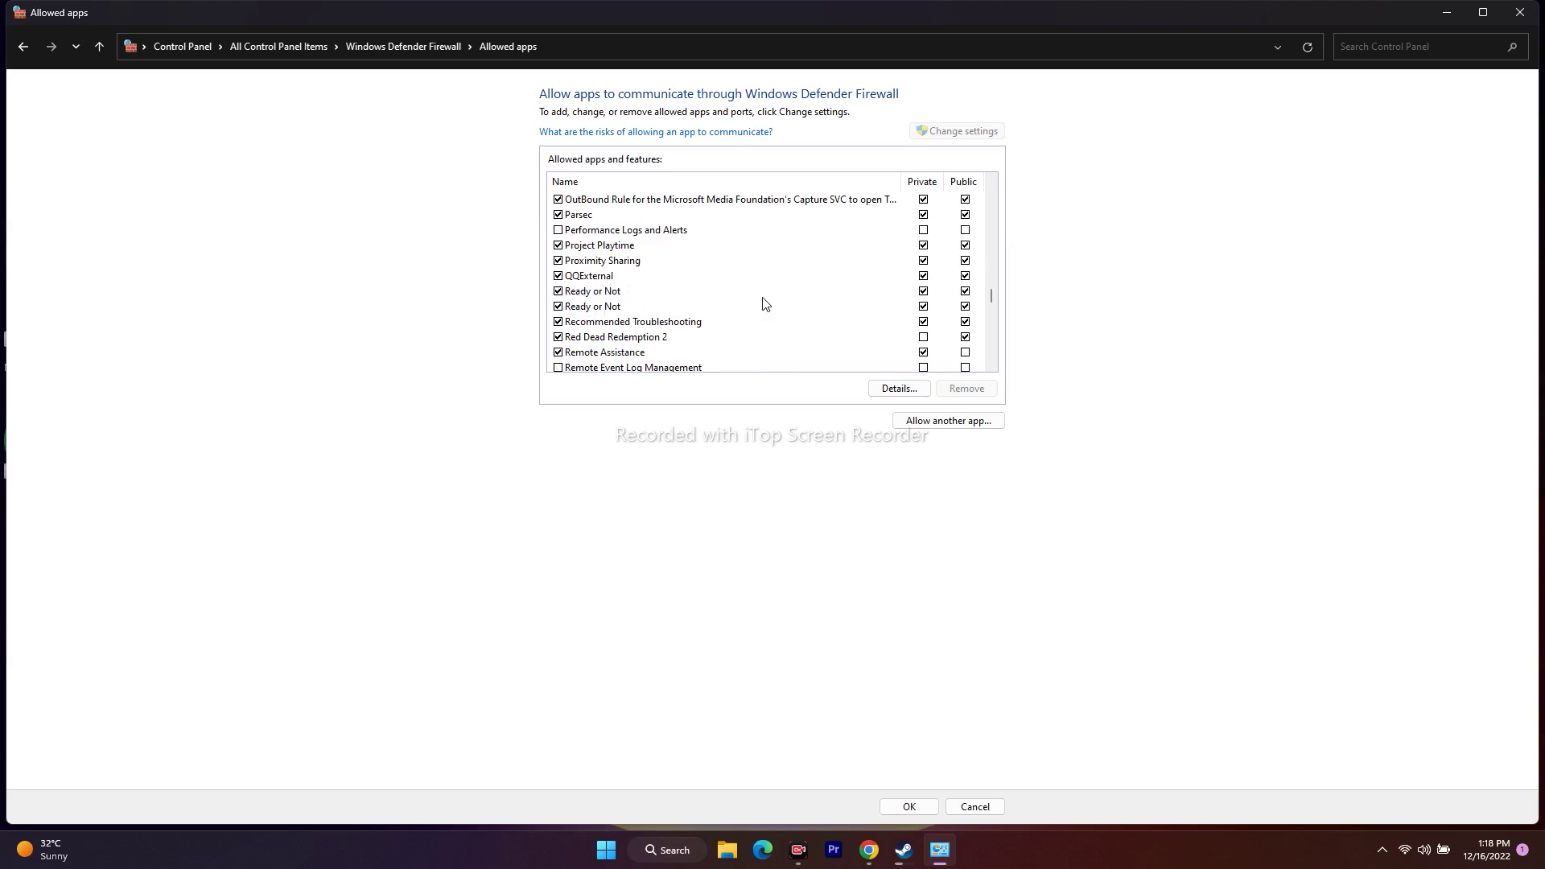
Step: Start allowing another app and browse to the Program Files (x86) folder on the C: drive
{"action": "left_click", "coordinate": [951, 422]}
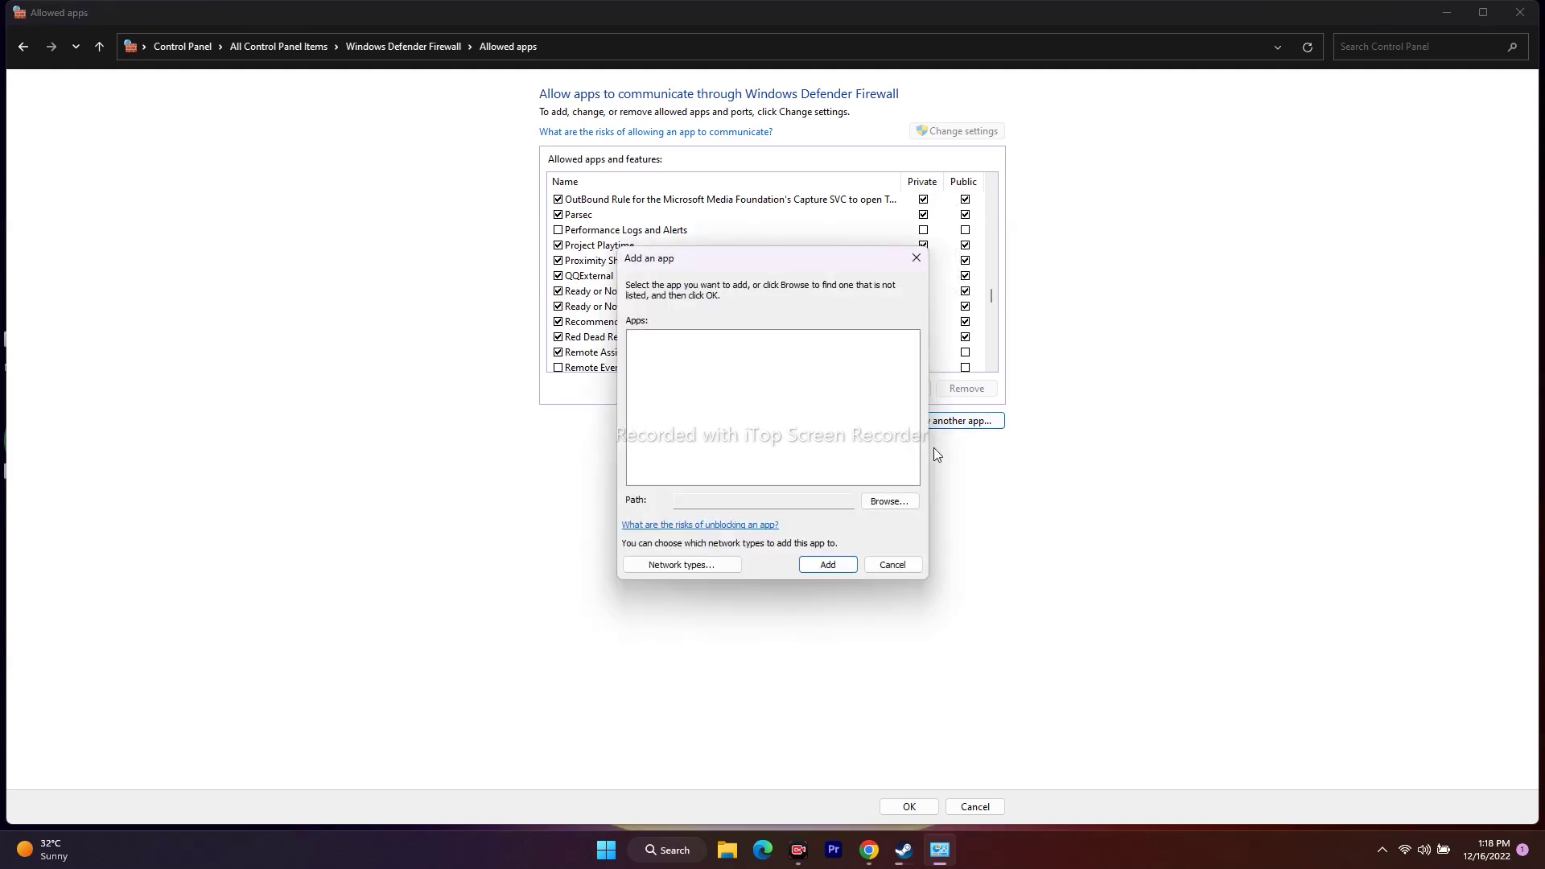
{"action": "left_click", "coordinate": [899, 503]}
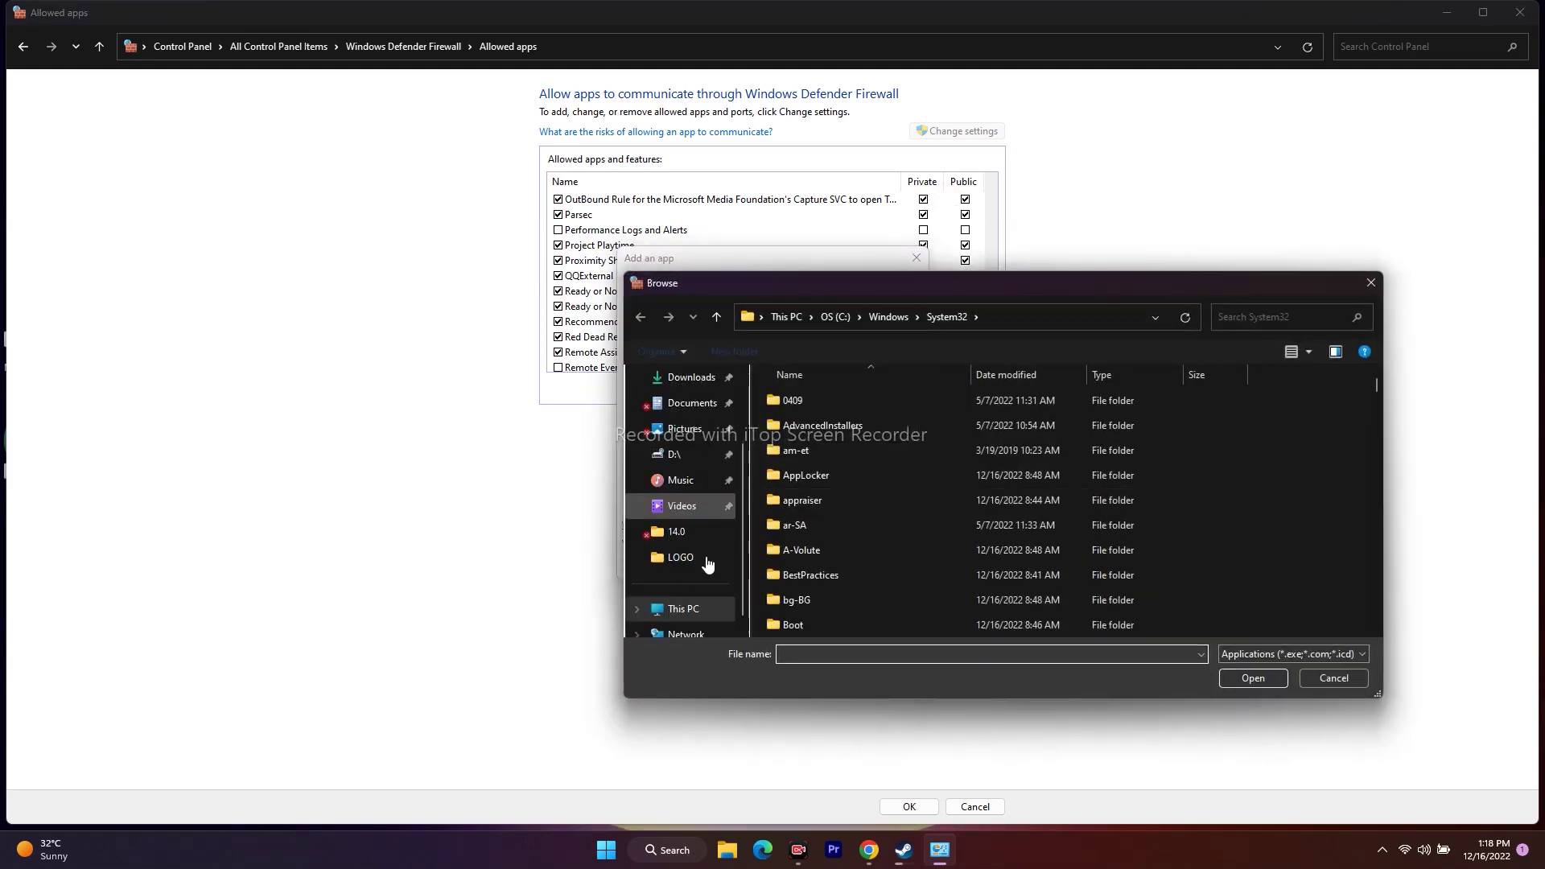
{"action": "left_click", "coordinate": [683, 608]}
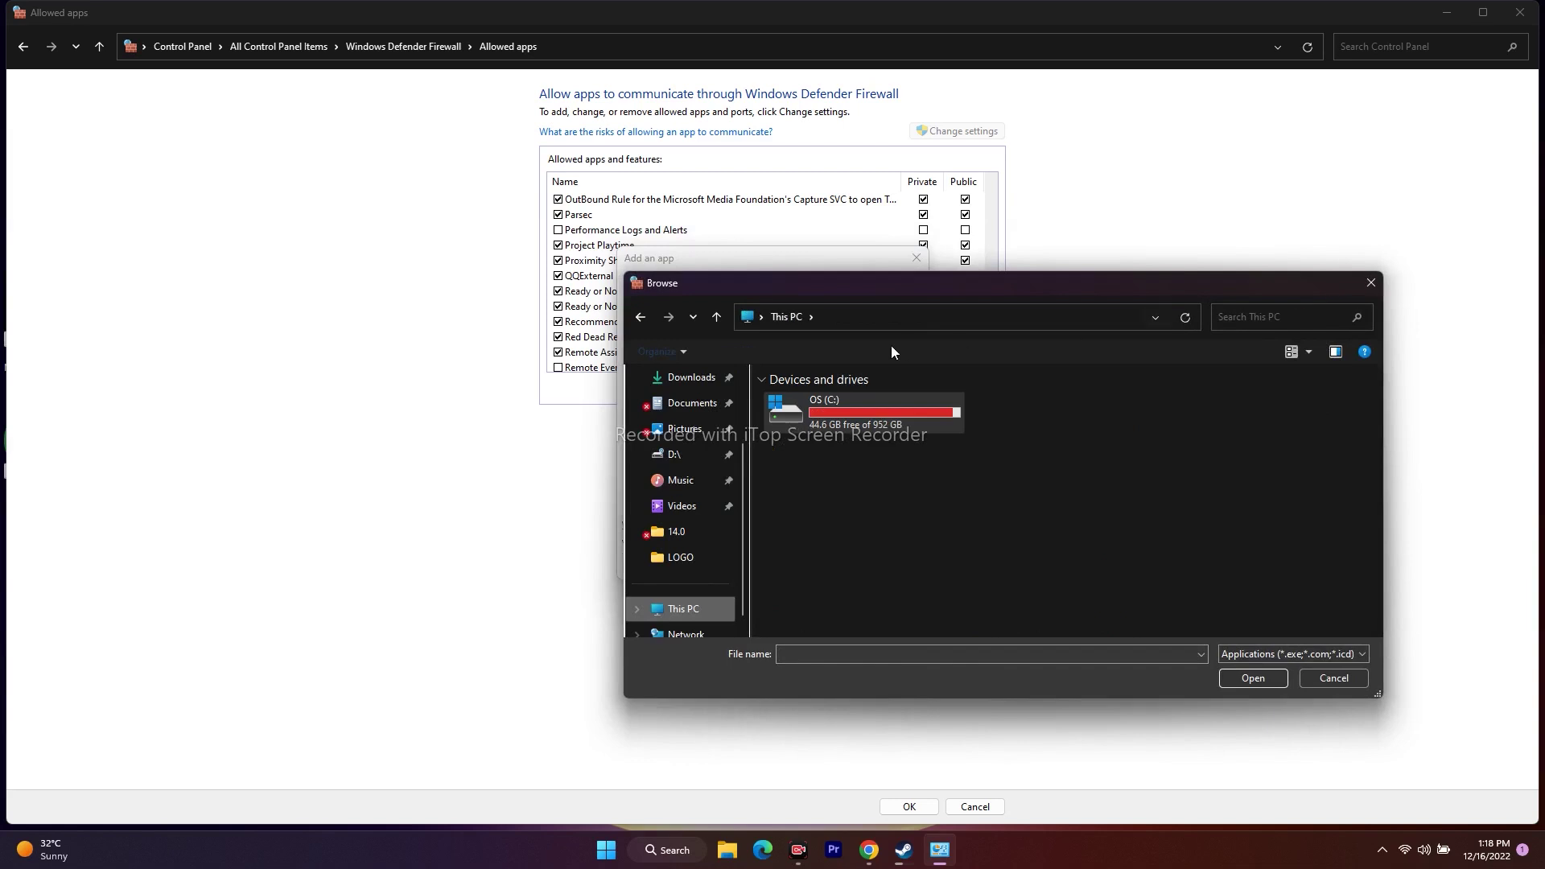
{"action": "left_click_drag", "start_coordinate": [939, 296], "coordinate": [498, 158]}
{"action": "double_click", "coordinate": [428, 288]}
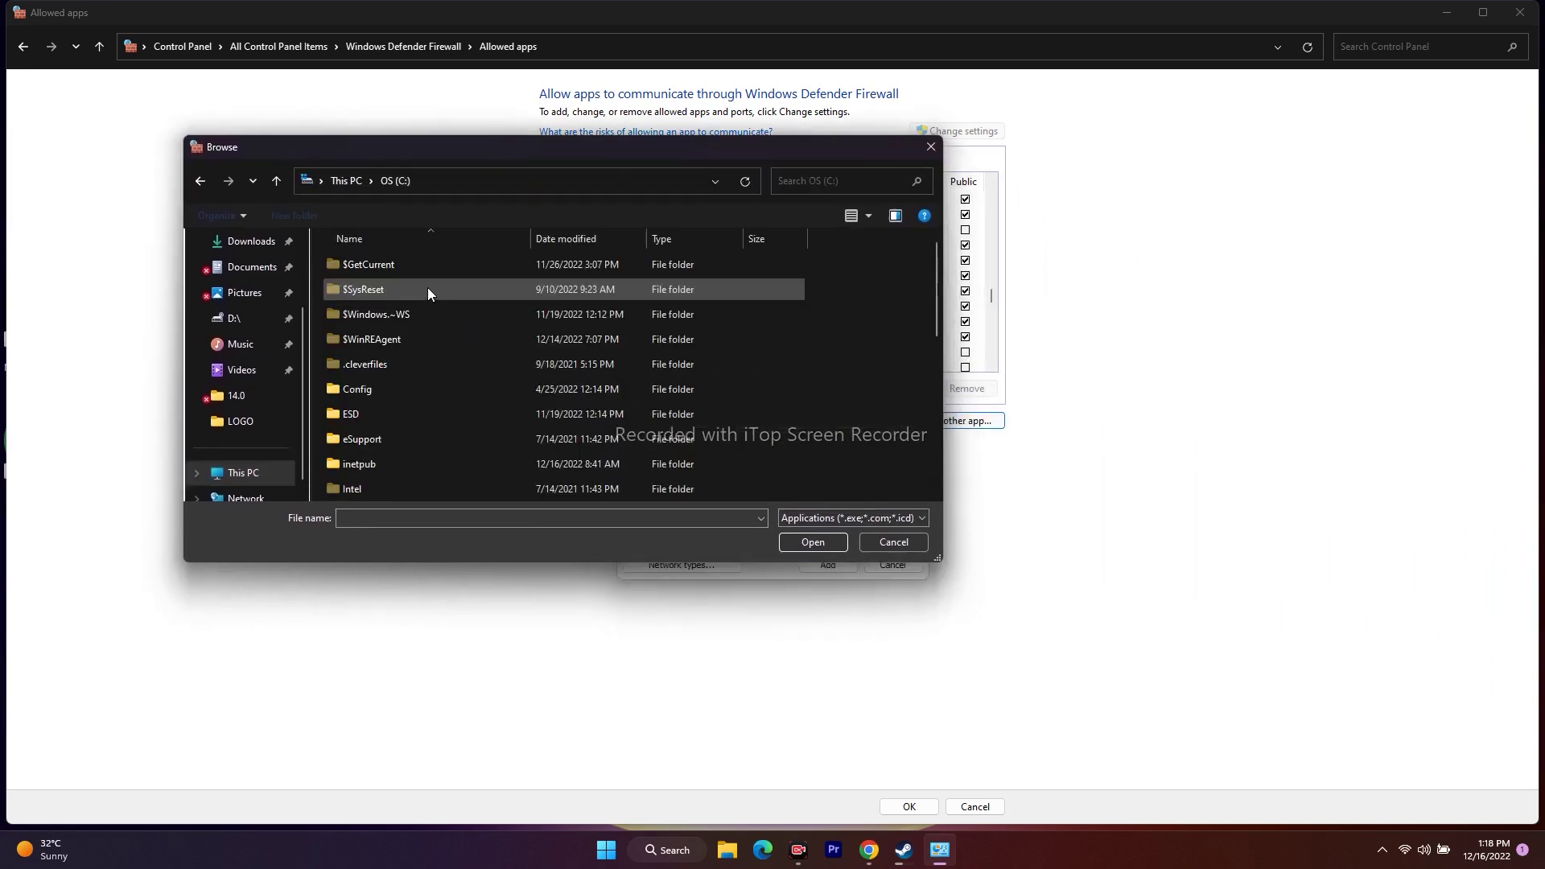
{"action": "scroll", "coordinate": [463, 386], "scroll_direction": "down", "scroll_amount": 4}
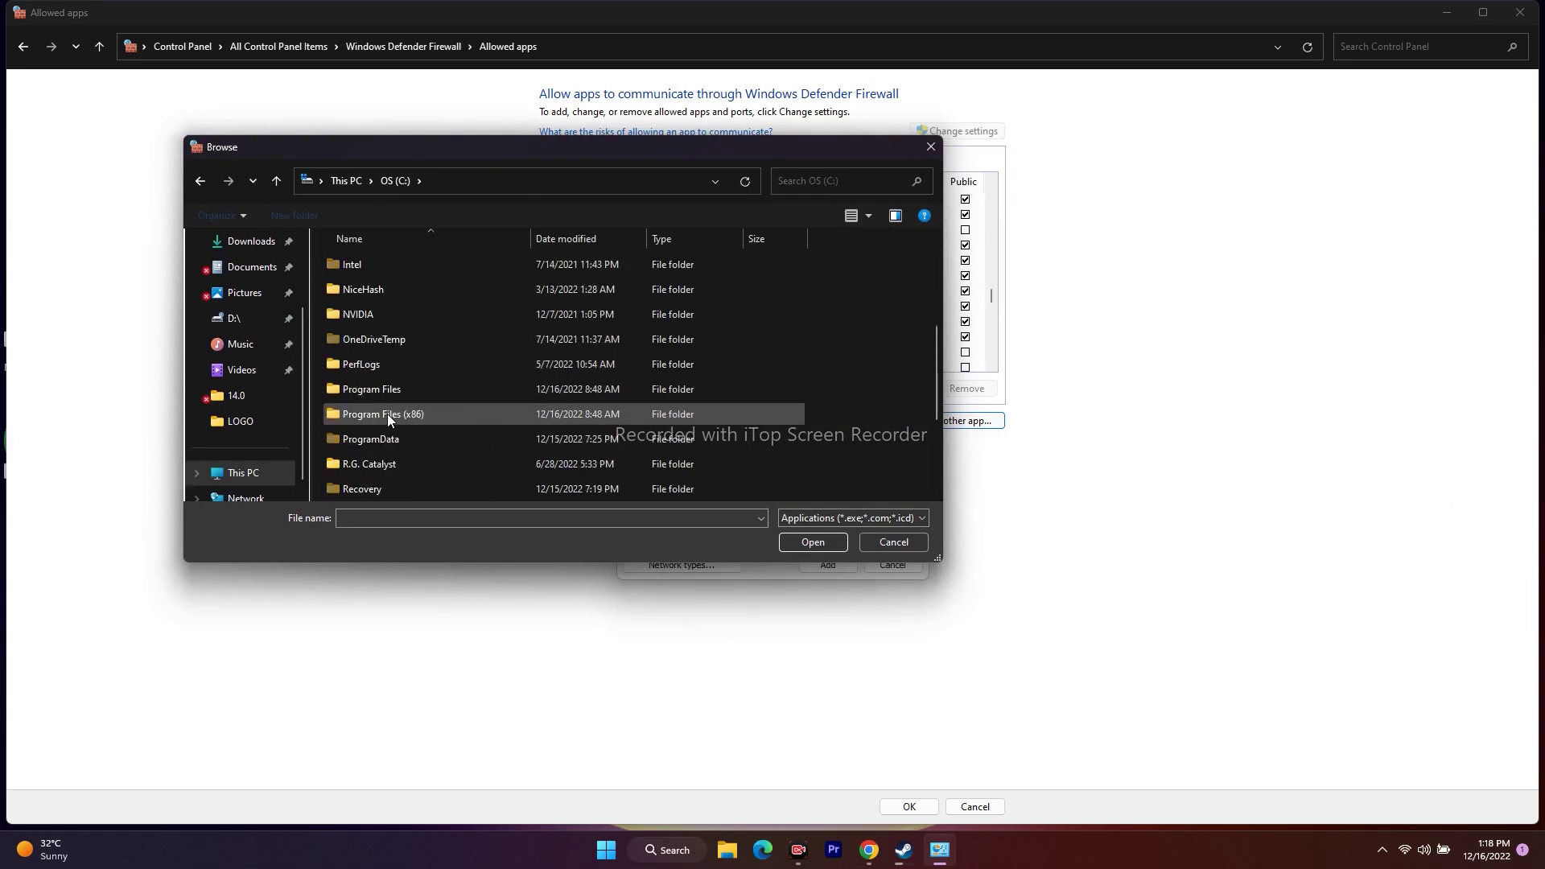
{"action": "double_click", "coordinate": [411, 414]}
Step: Open the game's installation folder at Steam\steamapps\common\Ready Or Not
{"action": "scroll", "coordinate": [431, 336], "scroll_direction": "down", "scroll_amount": 8}
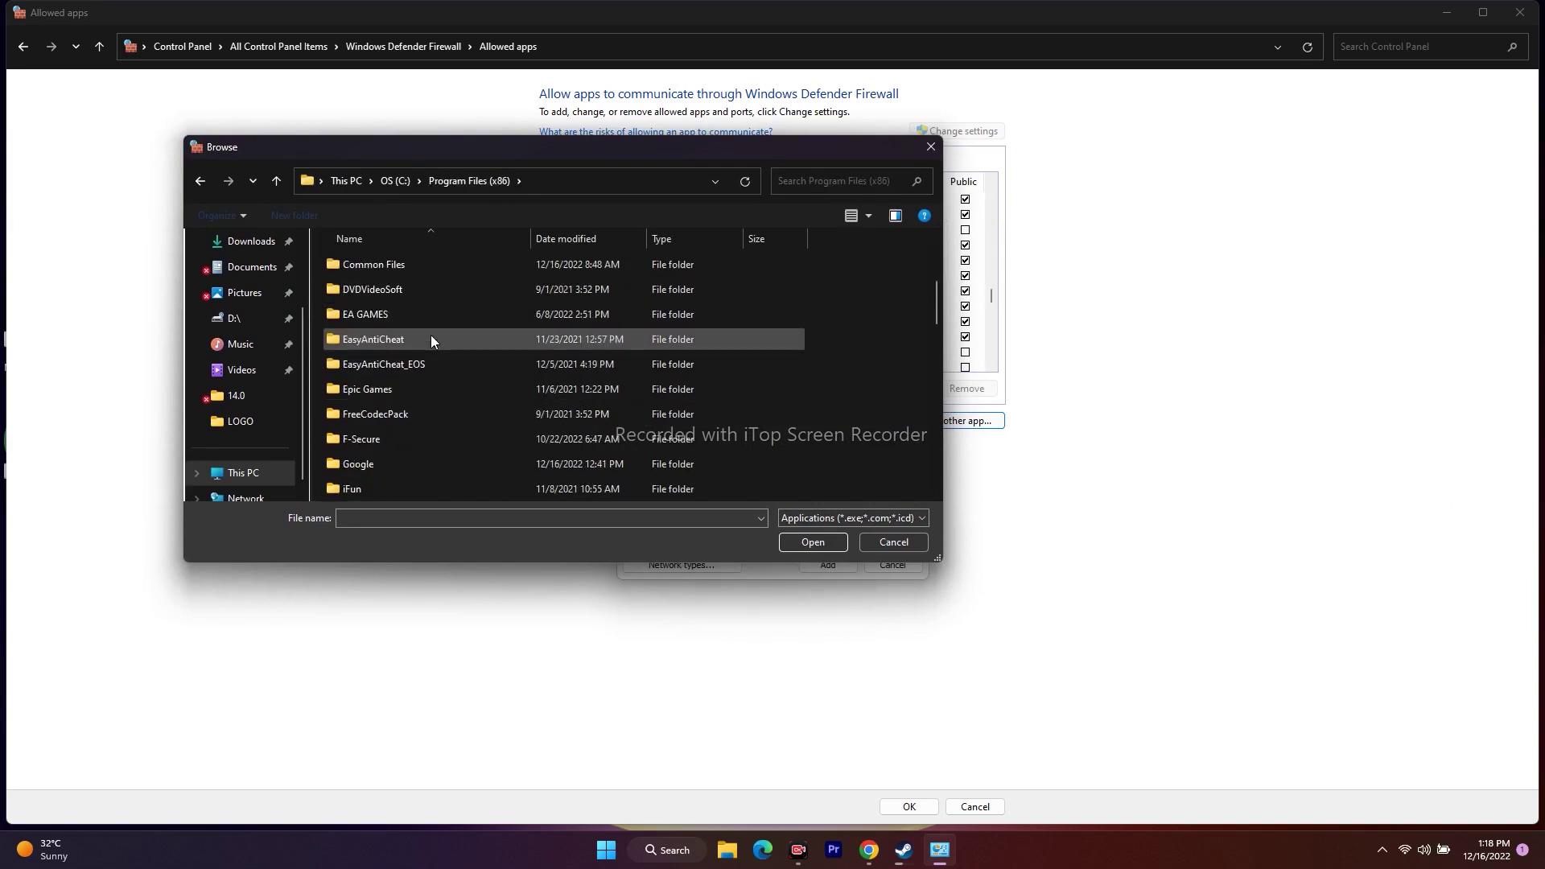
{"action": "scroll", "coordinate": [431, 339], "scroll_direction": "down", "scroll_amount": 6}
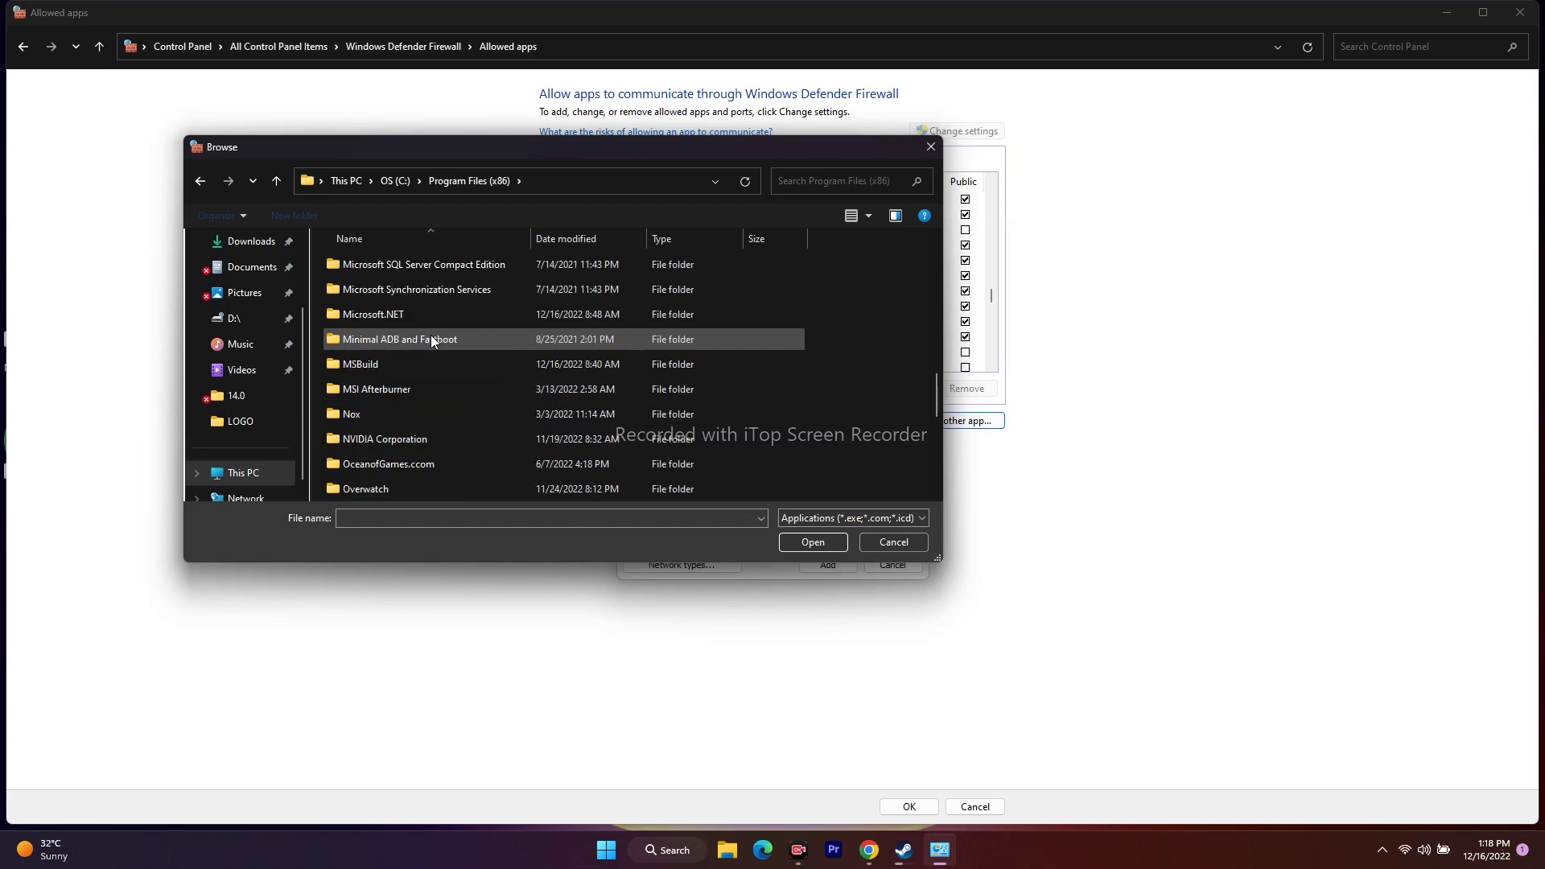
{"action": "double_click", "coordinate": [378, 288]}
{"action": "scroll", "coordinate": [417, 322], "scroll_direction": "down", "scroll_amount": 4}
{"action": "scroll", "coordinate": [422, 351], "scroll_direction": "down", "scroll_amount": 1}
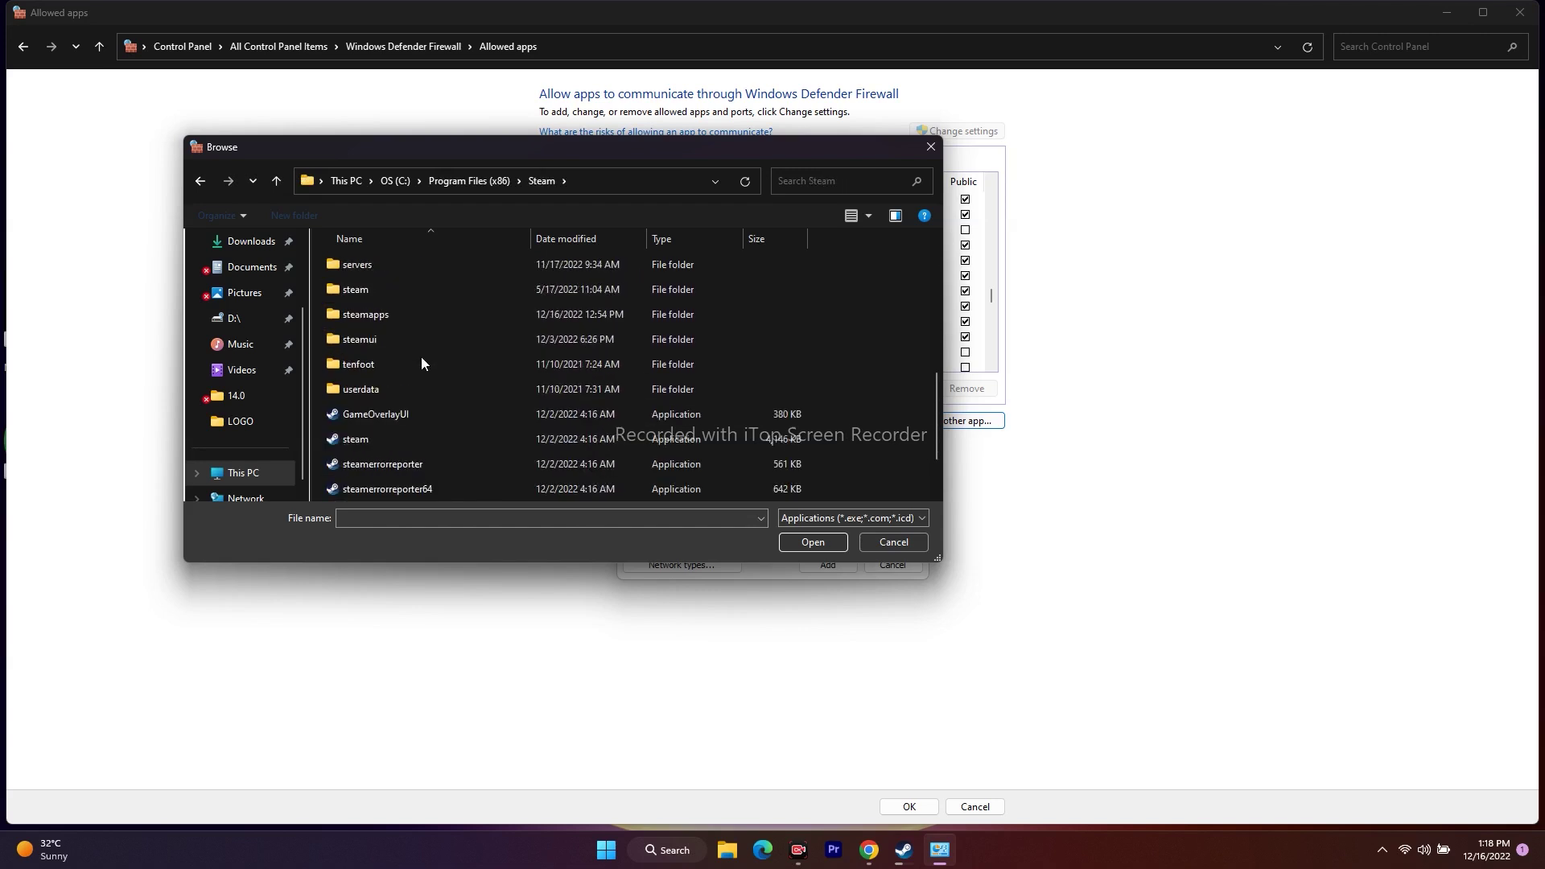
{"action": "double_click", "coordinate": [403, 320]}
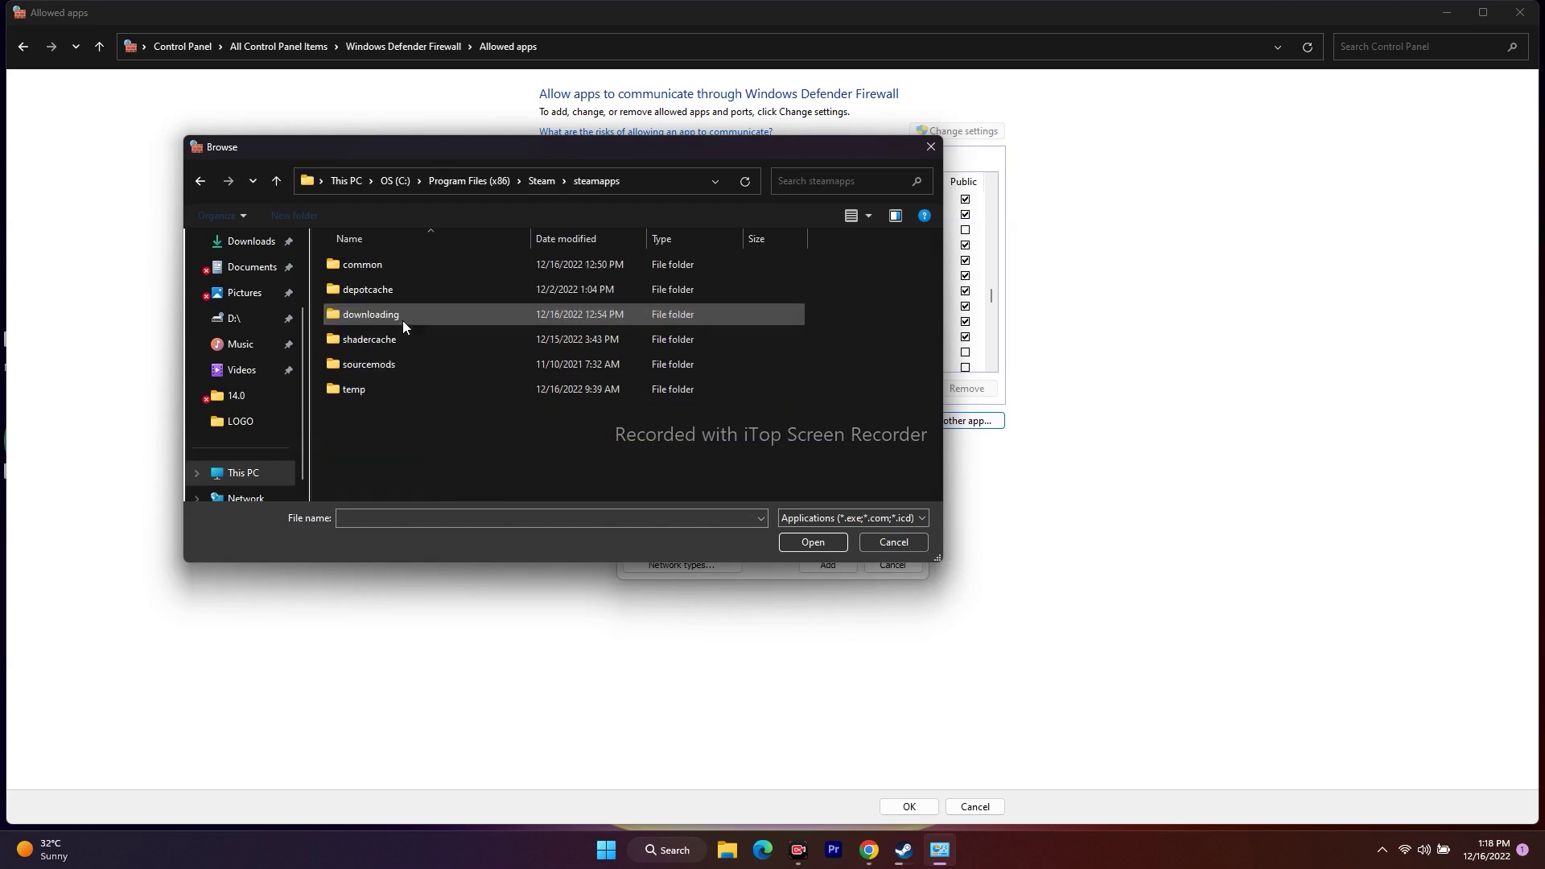
{"action": "double_click", "coordinate": [390, 266]}
{"action": "scroll", "coordinate": [427, 355], "scroll_direction": "down", "scroll_amount": 2}
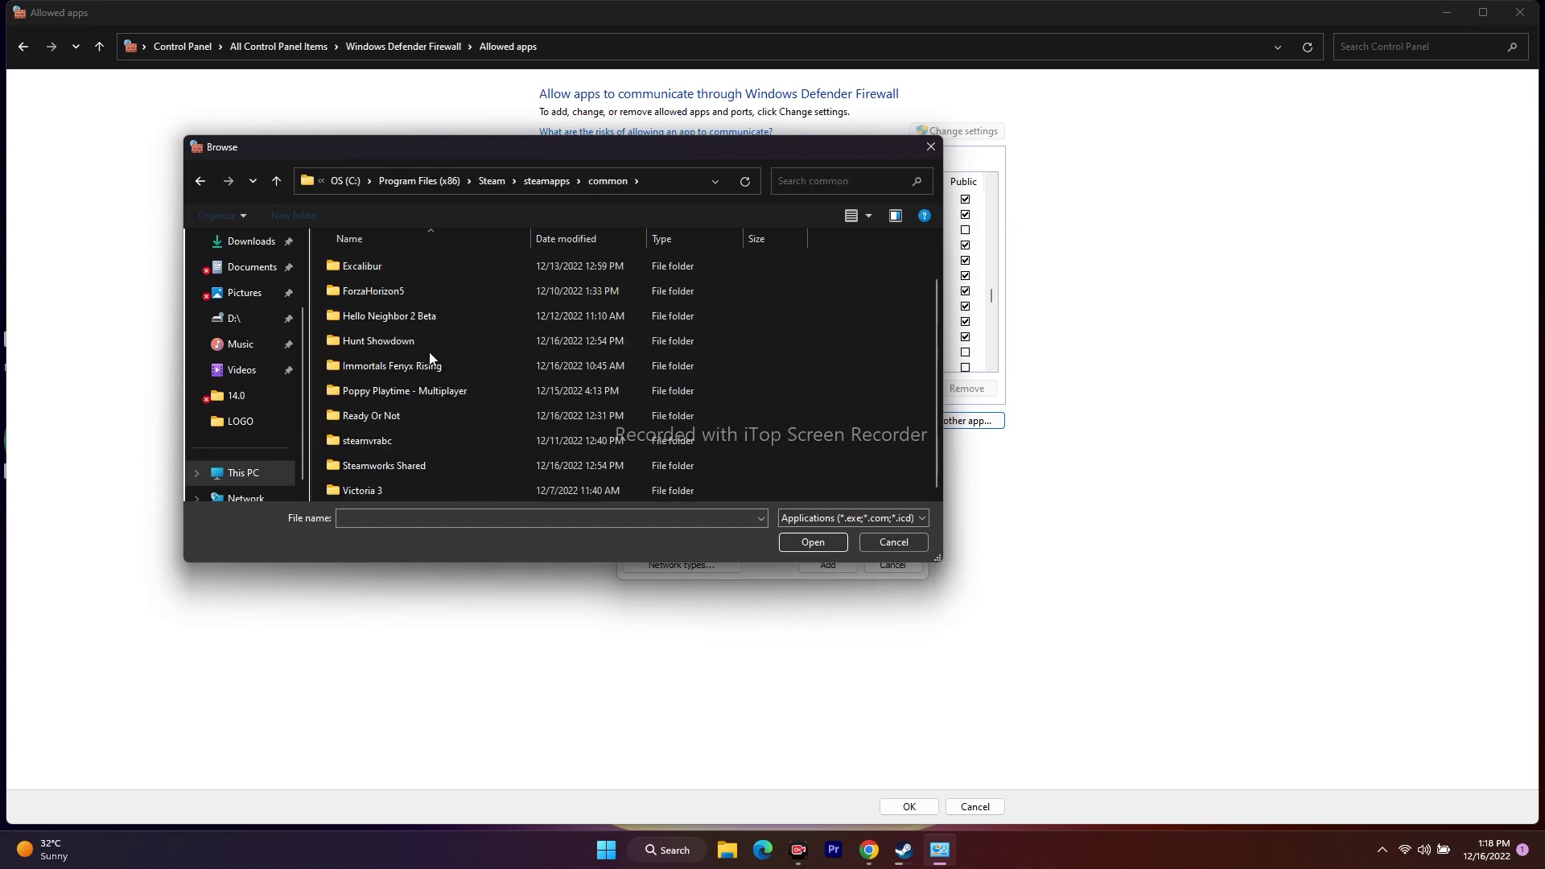
{"action": "double_click", "coordinate": [404, 415]}
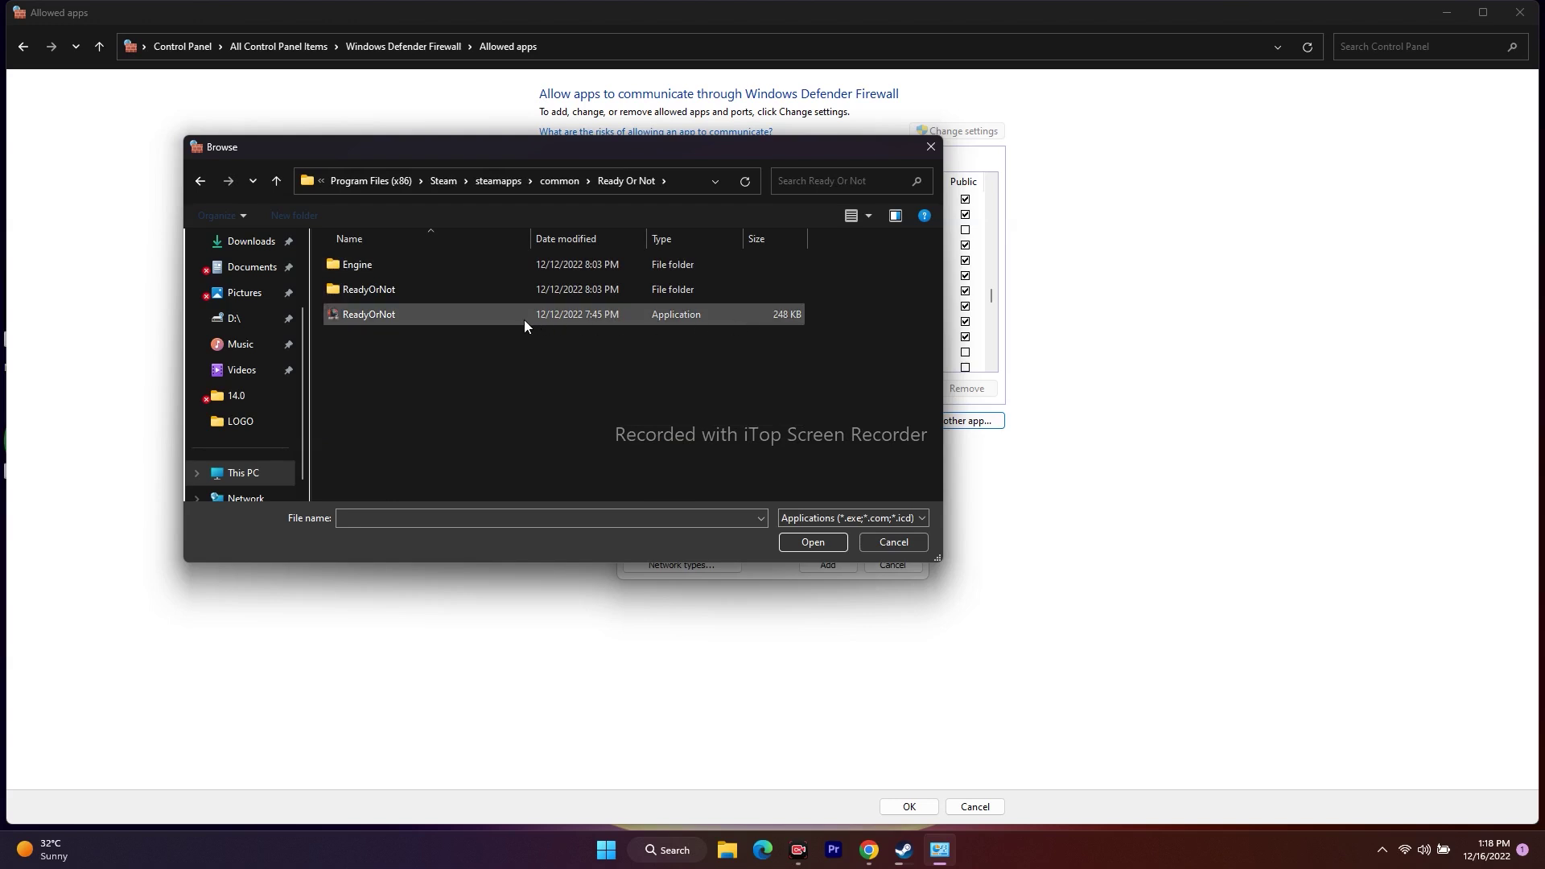
{"action": "double_click", "coordinate": [375, 265]}
{"action": "double_click", "coordinate": [362, 266]}
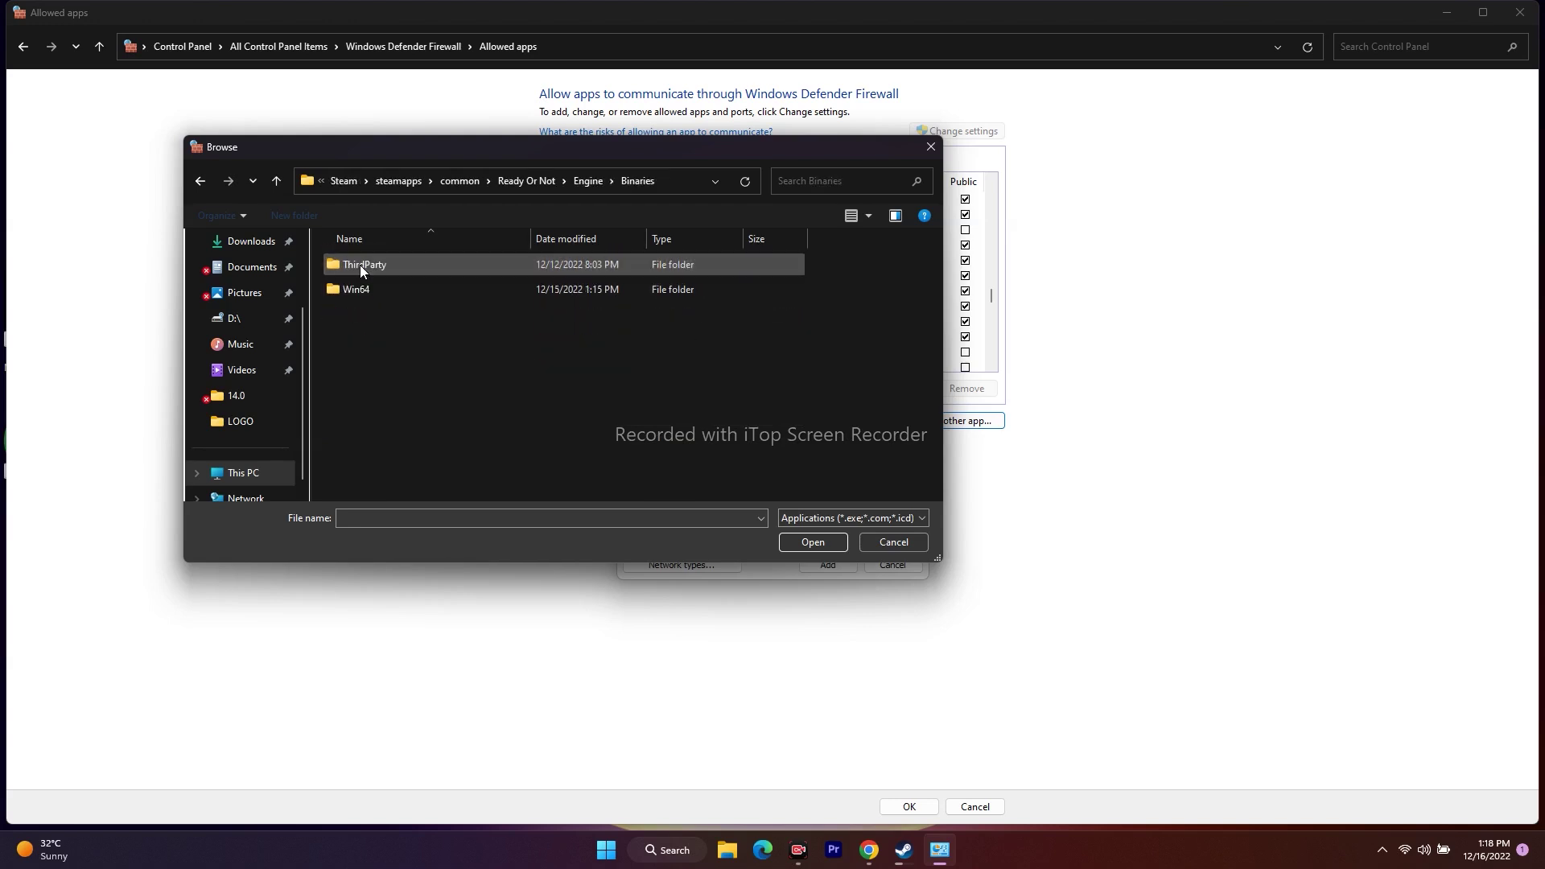
{"action": "double_click", "coordinate": [378, 283]}
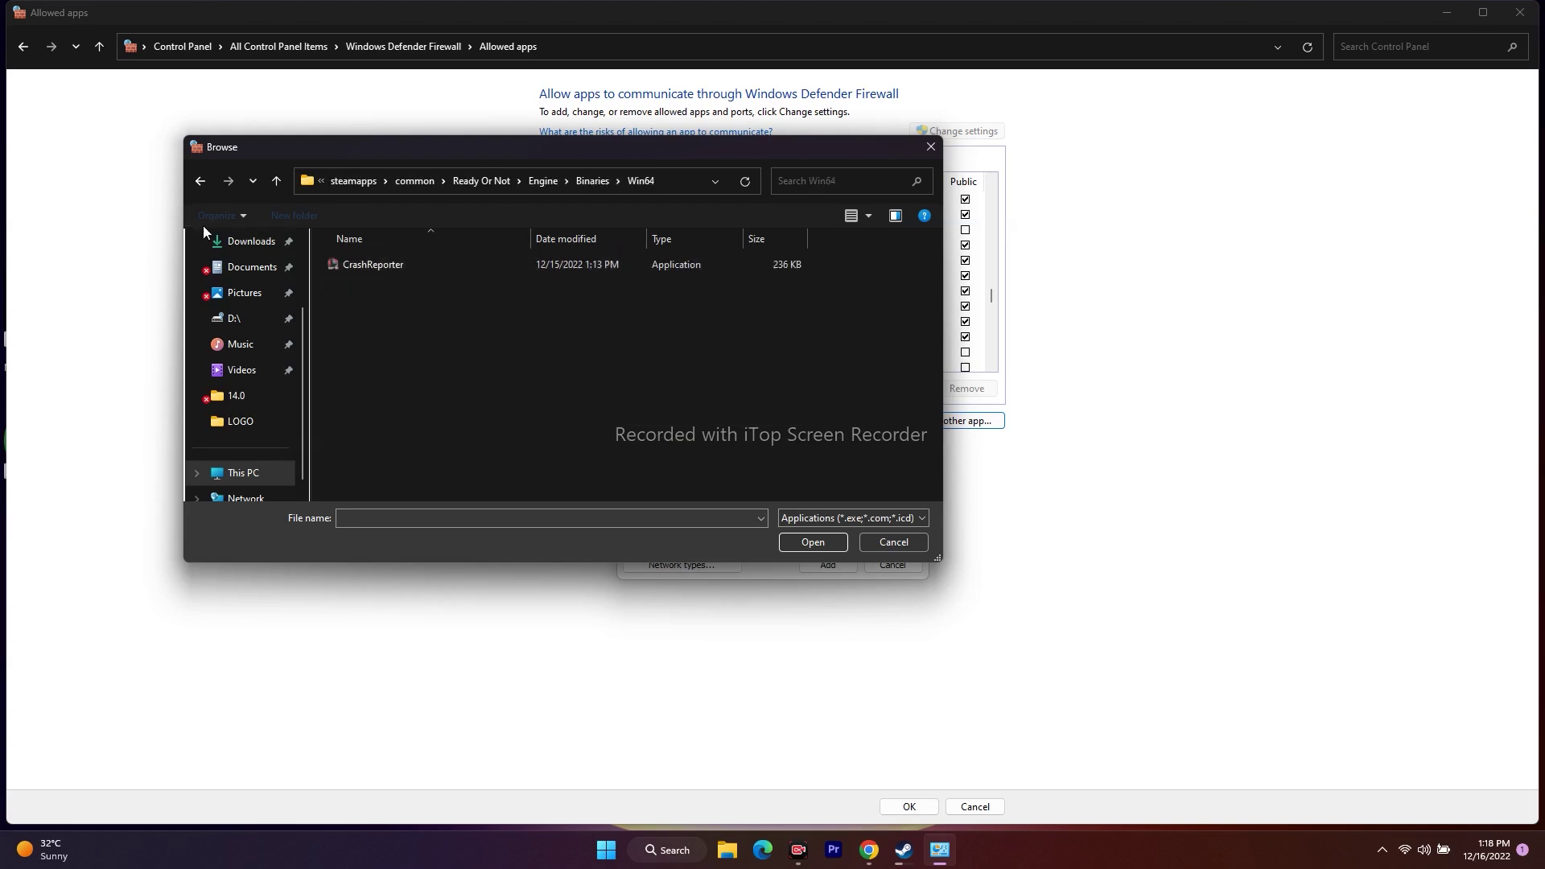
{"action": "left_click", "coordinate": [200, 182]}
{"action": "left_click", "coordinate": [200, 182]}
{"action": "left_click", "coordinate": [201, 181]}
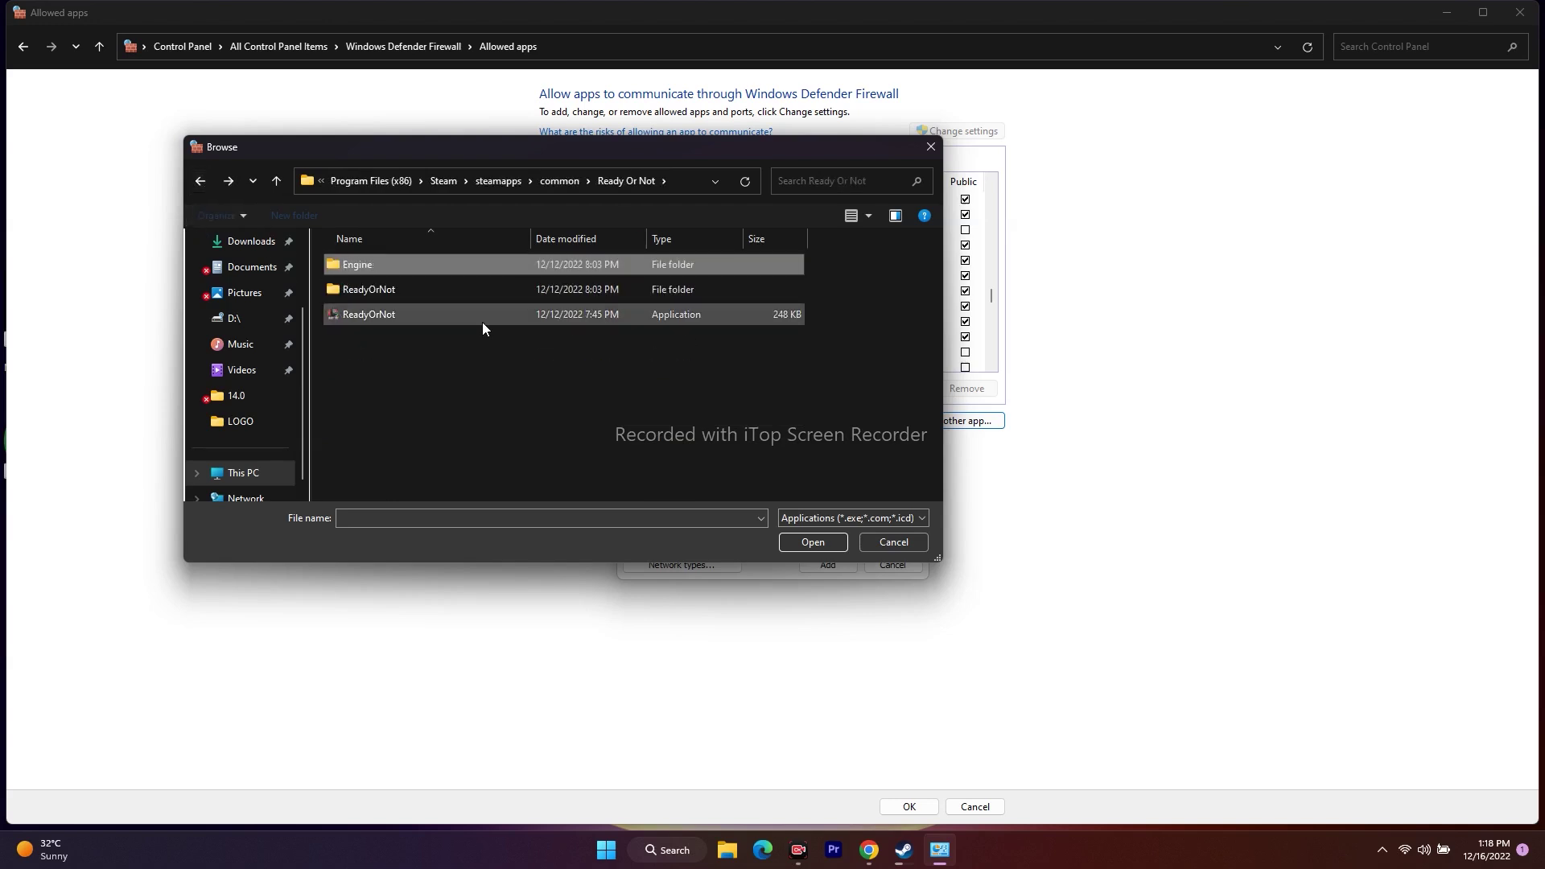
Step: Try to add the ReadyOrNot application to the allowed apps, then close the dialog and the firewall window
{"action": "left_click", "coordinate": [768, 309]}
{"action": "left_click", "coordinate": [813, 543]}
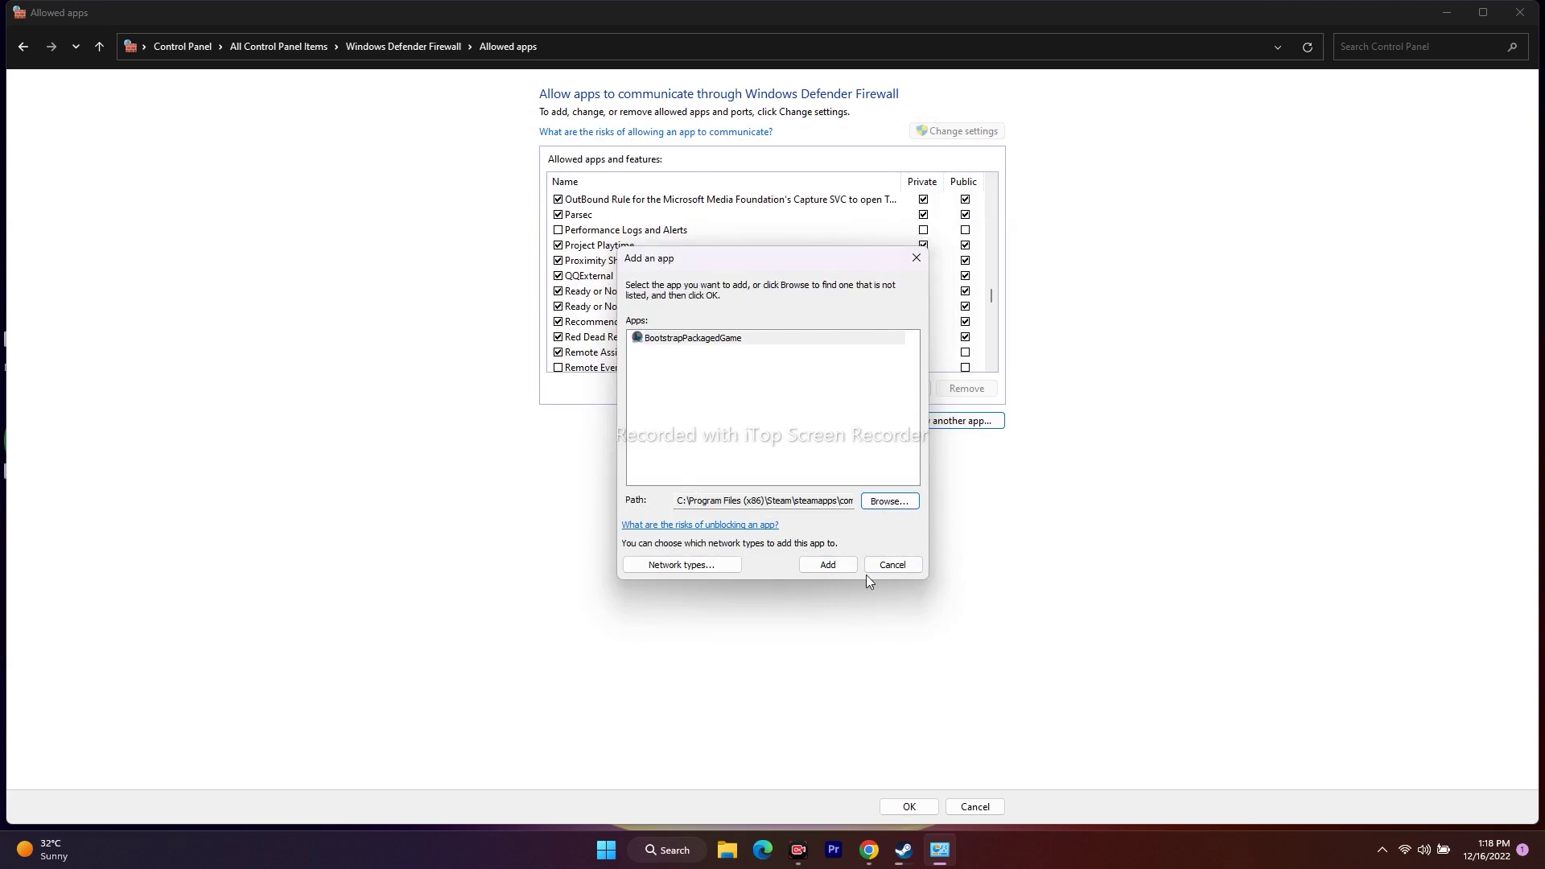
{"action": "left_click", "coordinate": [837, 567]}
{"action": "left_click", "coordinate": [902, 486]}
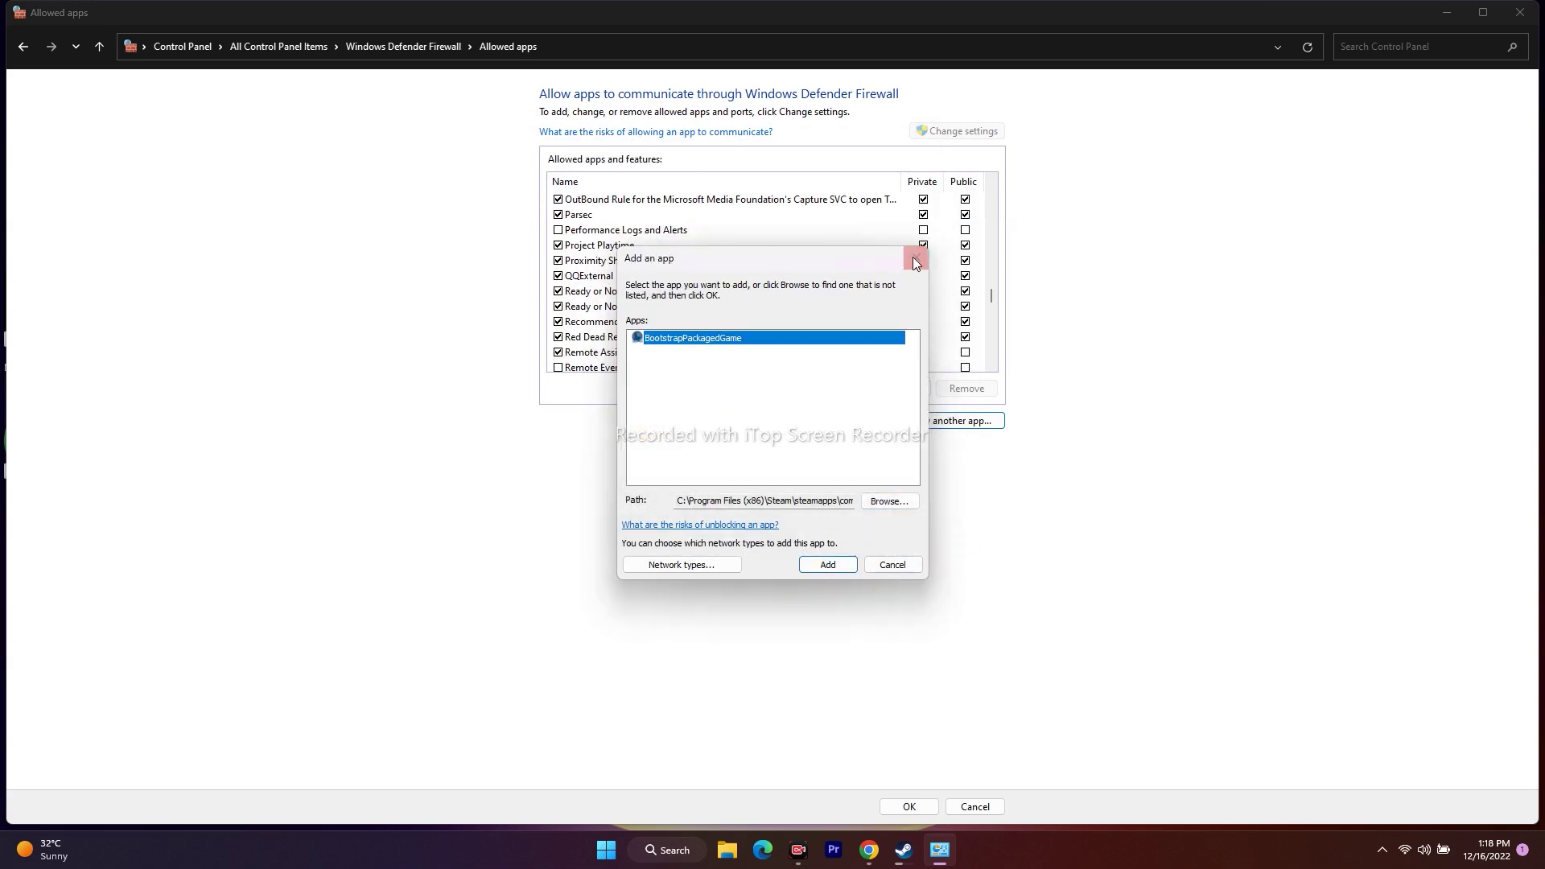
{"action": "left_click", "coordinate": [915, 257]}
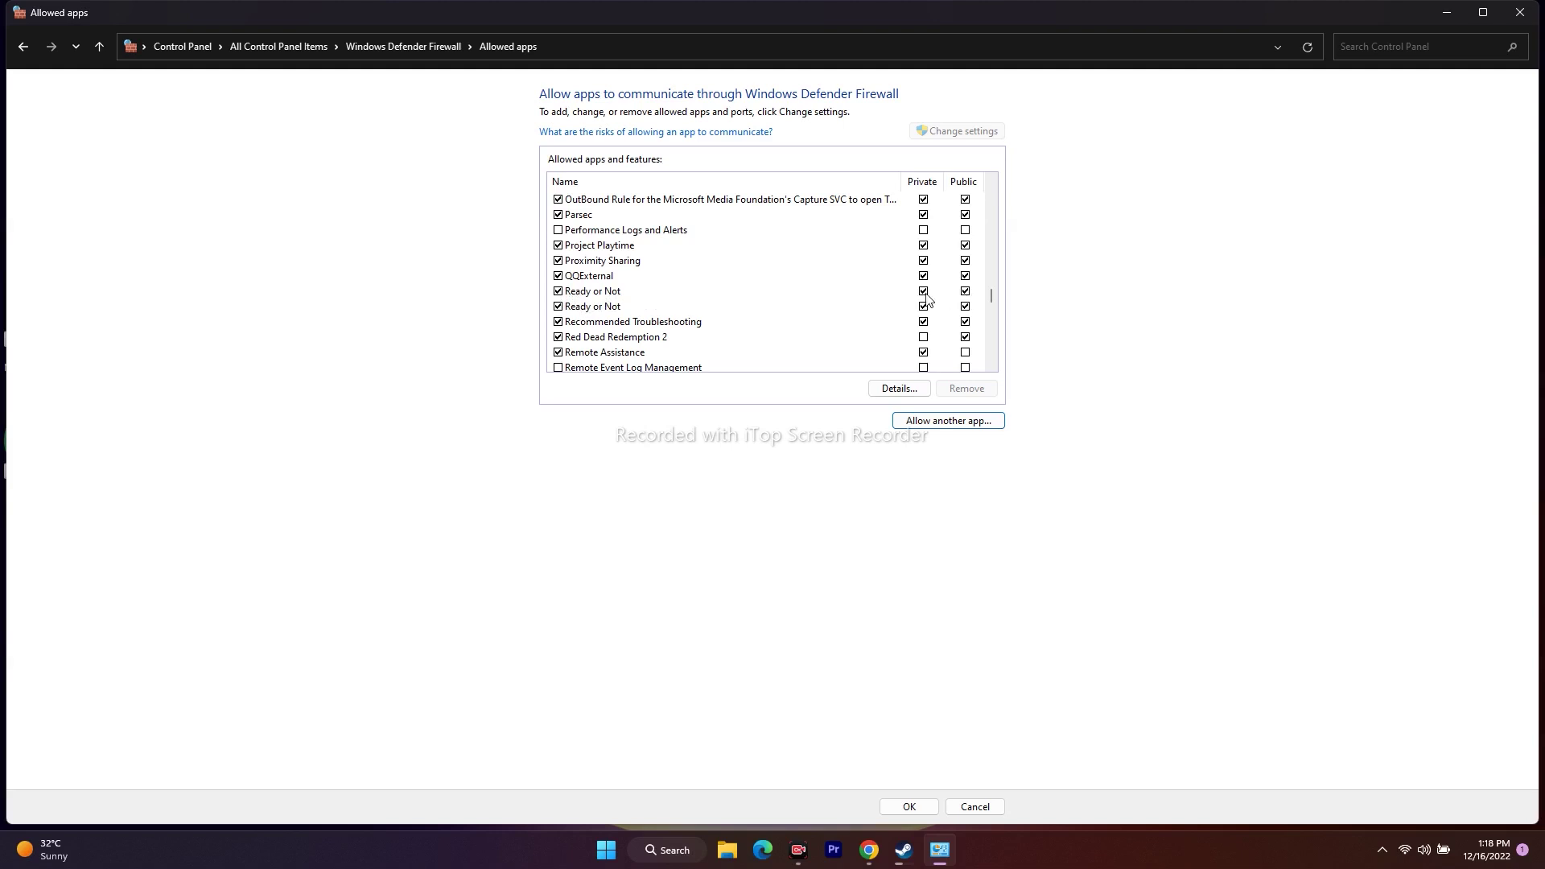
{"action": "left_click", "coordinate": [923, 200]}
{"action": "left_click", "coordinate": [1520, 12]}
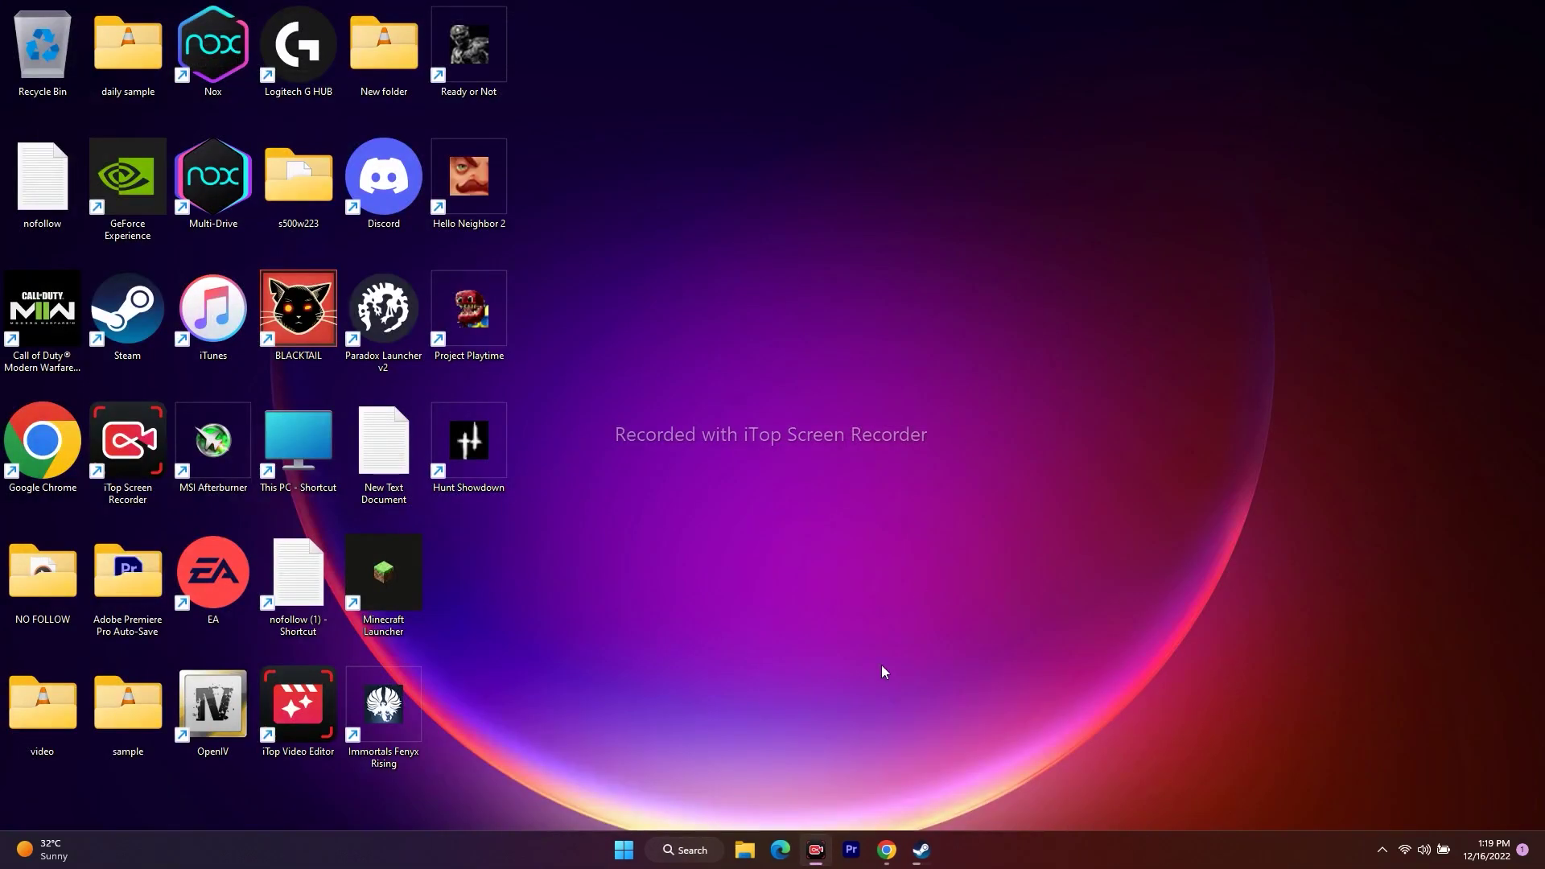
Step: Switch to Chrome, view the NVIDIA GeForce and AMD driver pages, and accept NVIDIA's push notification request
{"action": "left_click", "coordinate": [926, 855]}
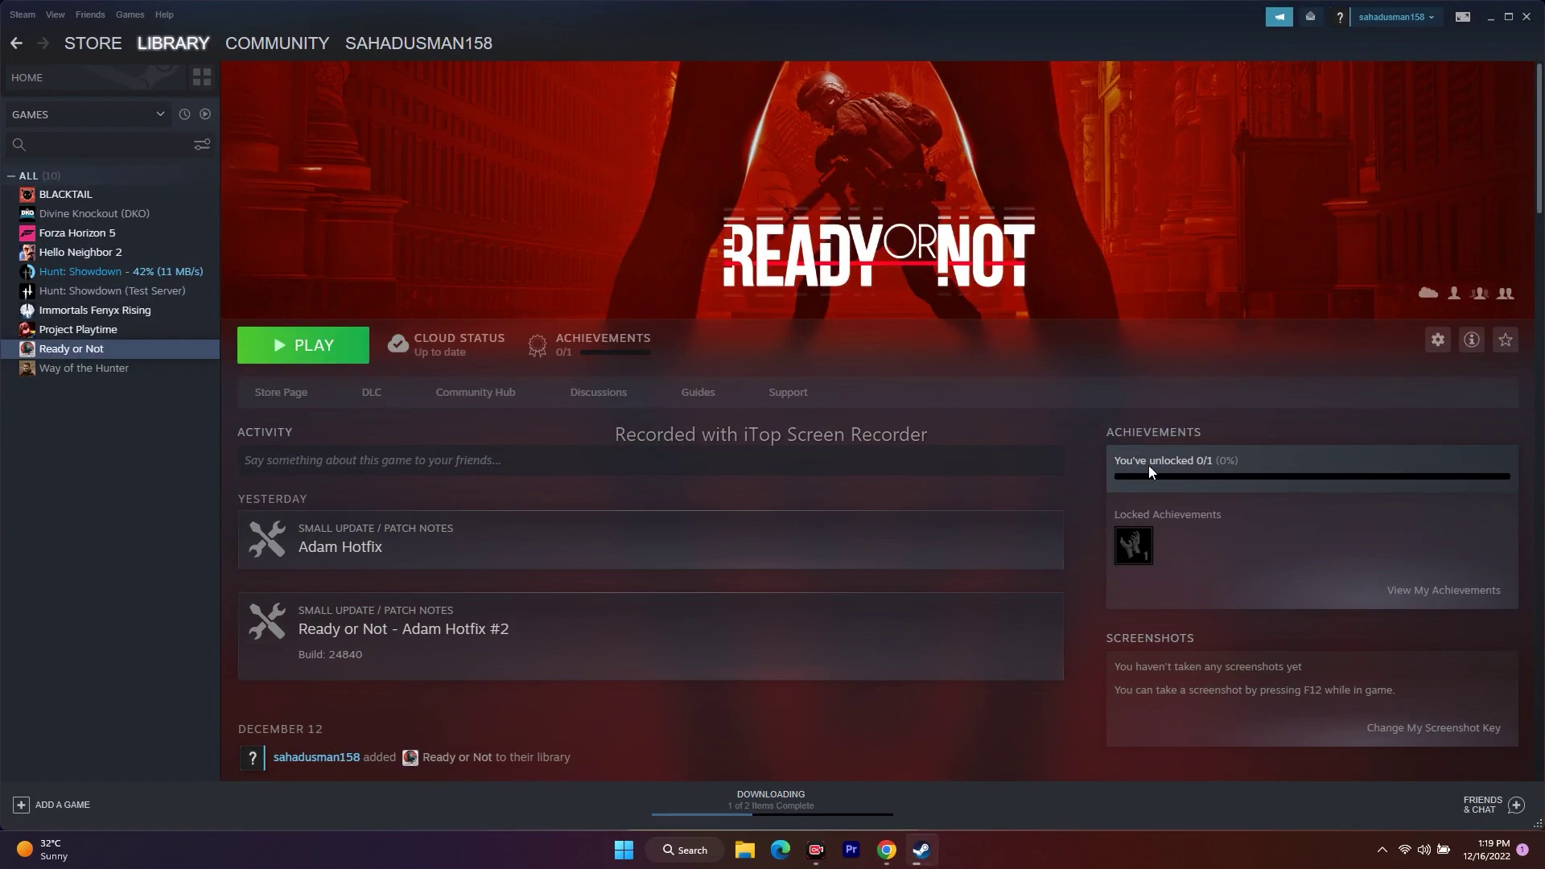
{"action": "left_click", "coordinate": [1490, 18]}
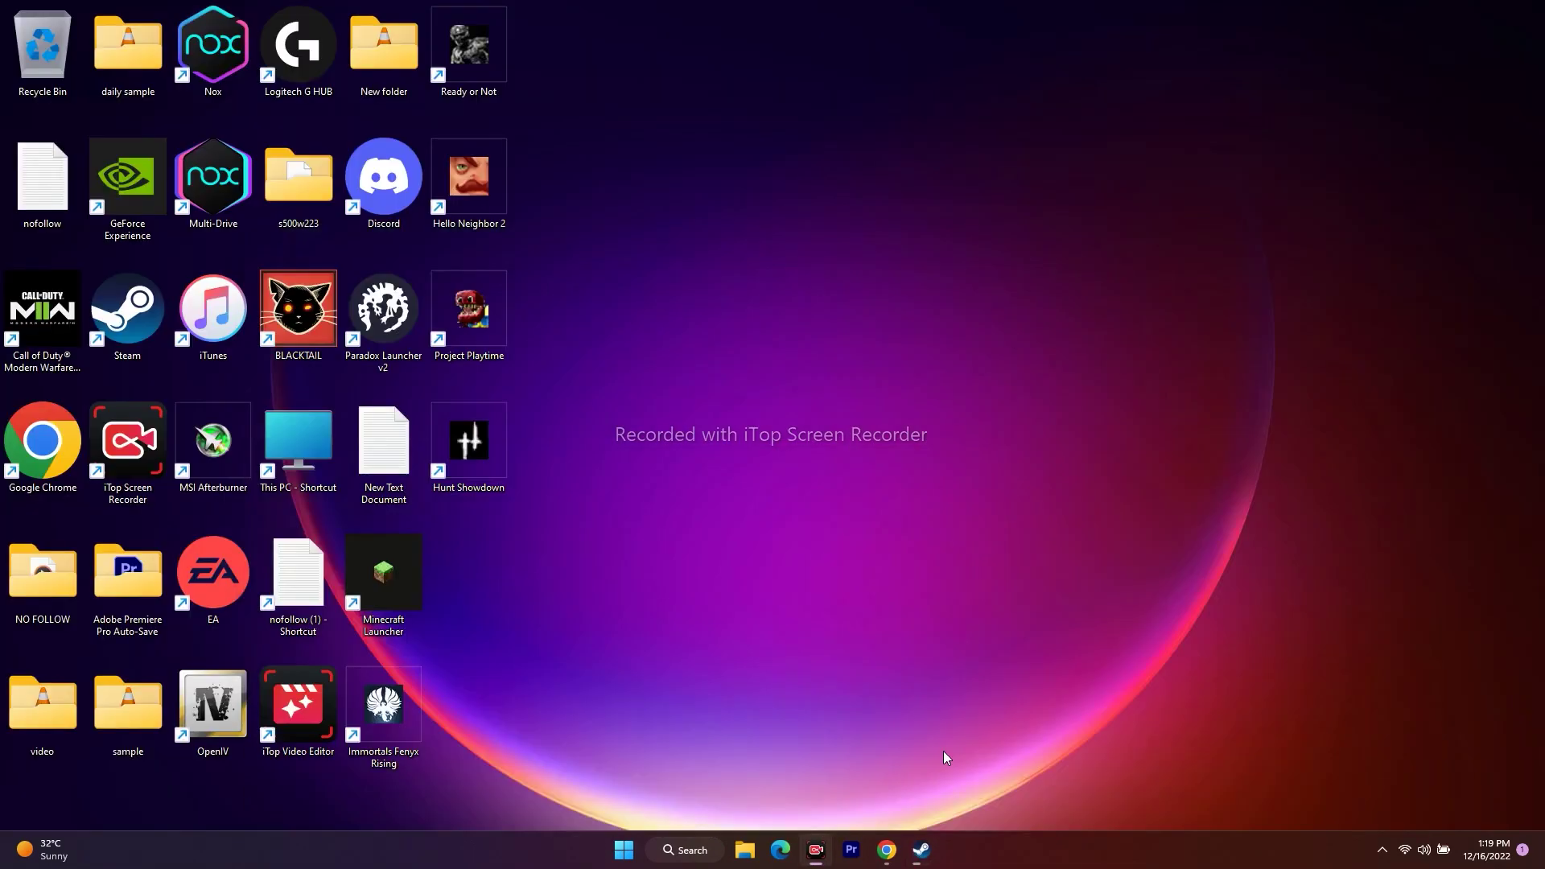
{"action": "left_click", "coordinate": [884, 858]}
{"action": "left_click", "coordinate": [334, 14]}
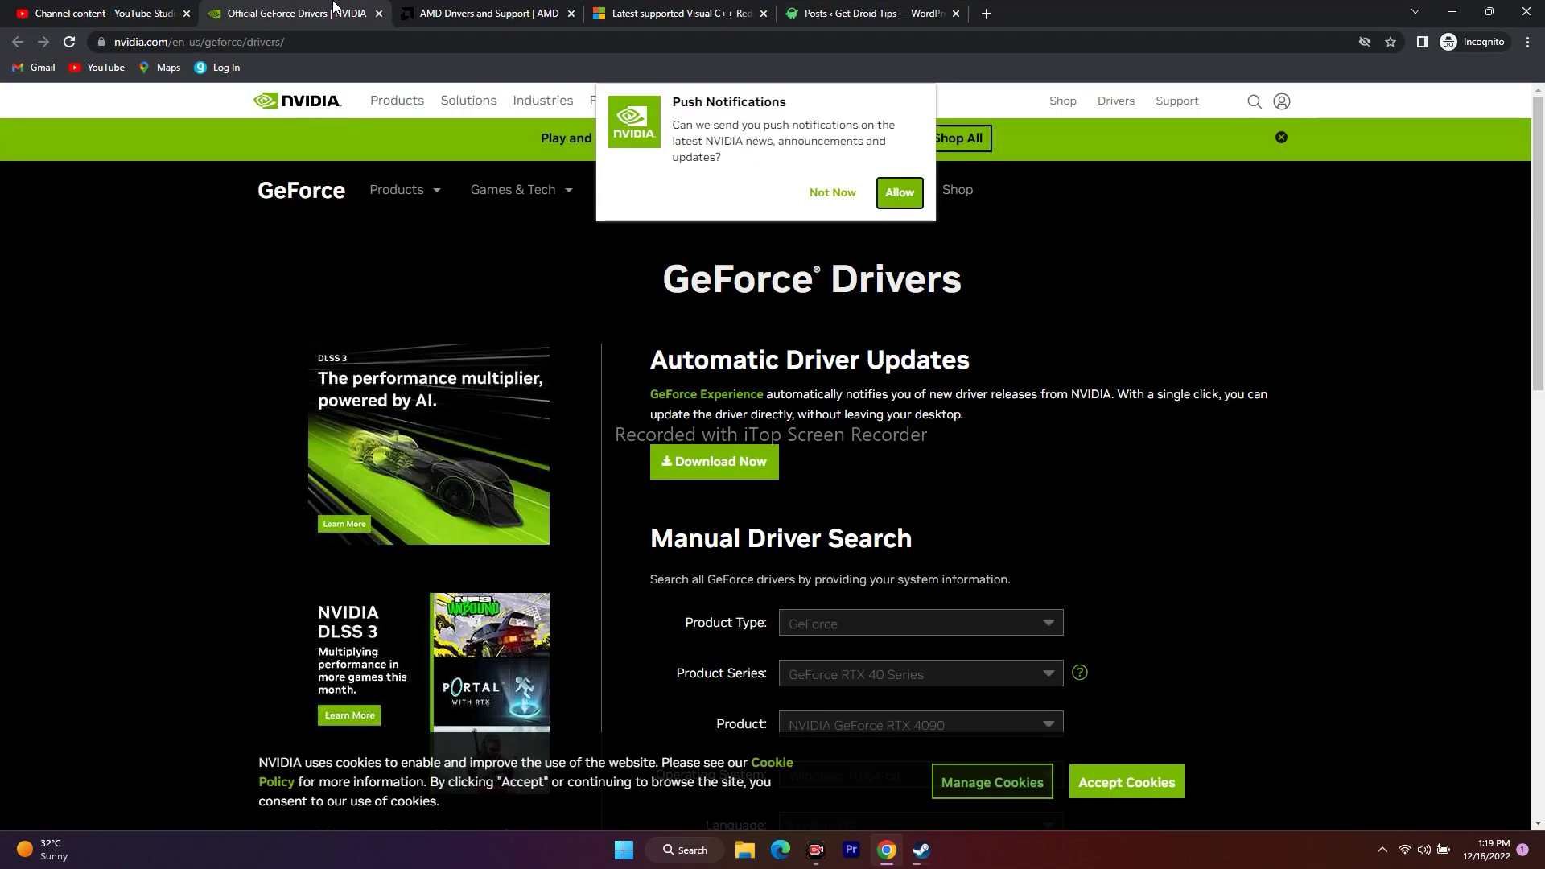
{"action": "left_click", "coordinate": [475, 14]}
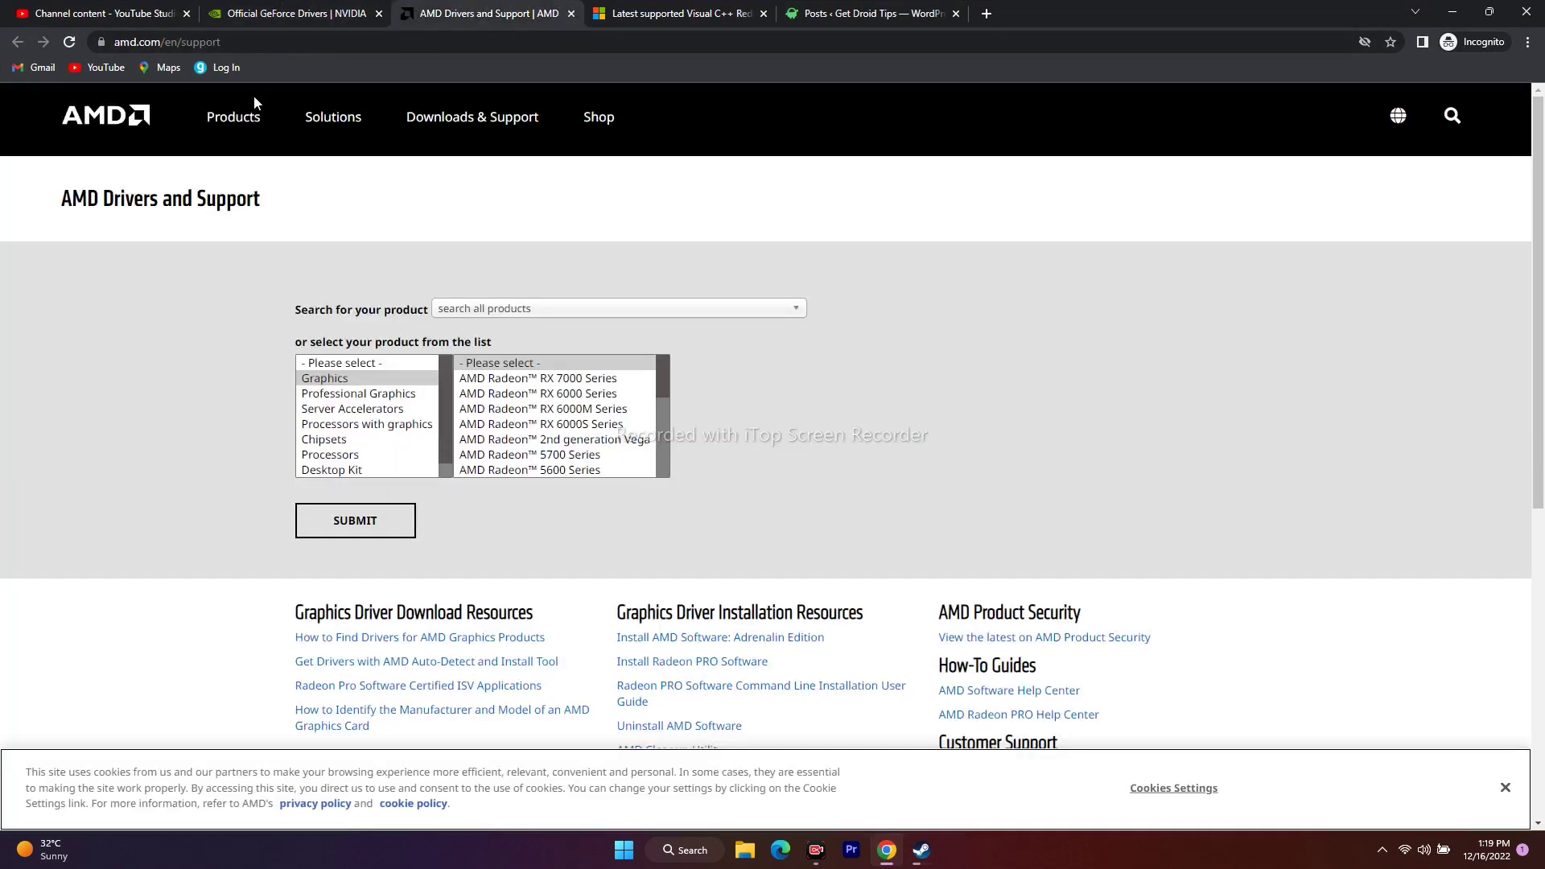
{"action": "left_click", "coordinate": [300, 8]}
{"action": "left_click", "coordinate": [916, 200]}
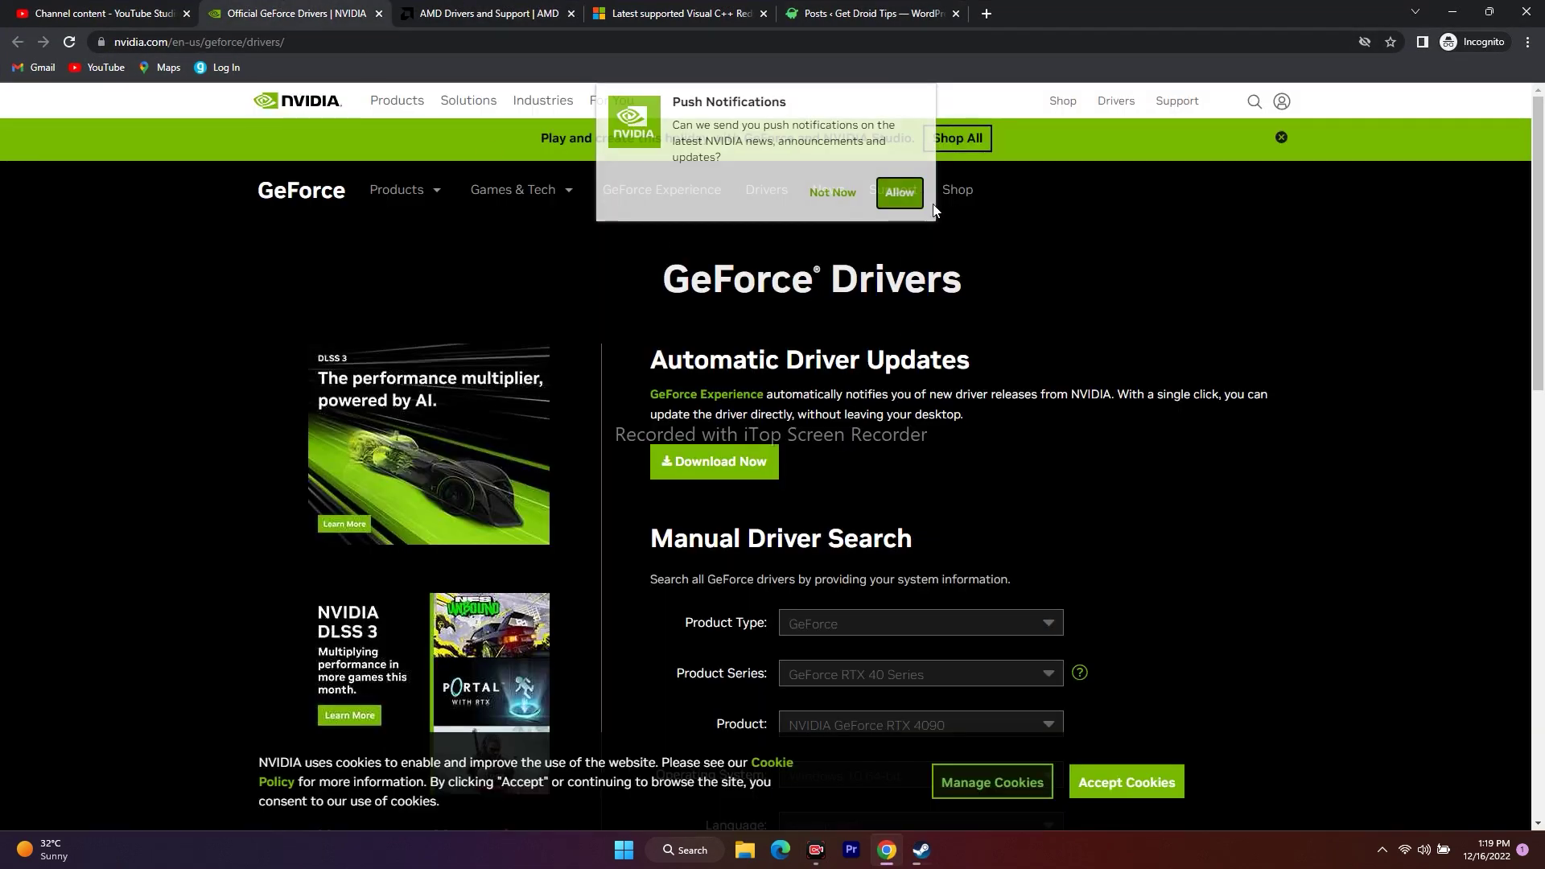
Step: Set the manual driver search's product type to GeForce and the product series to GeForce RTX 40 Series
{"action": "scroll", "coordinate": [1352, 422], "scroll_direction": "down", "scroll_amount": 4}
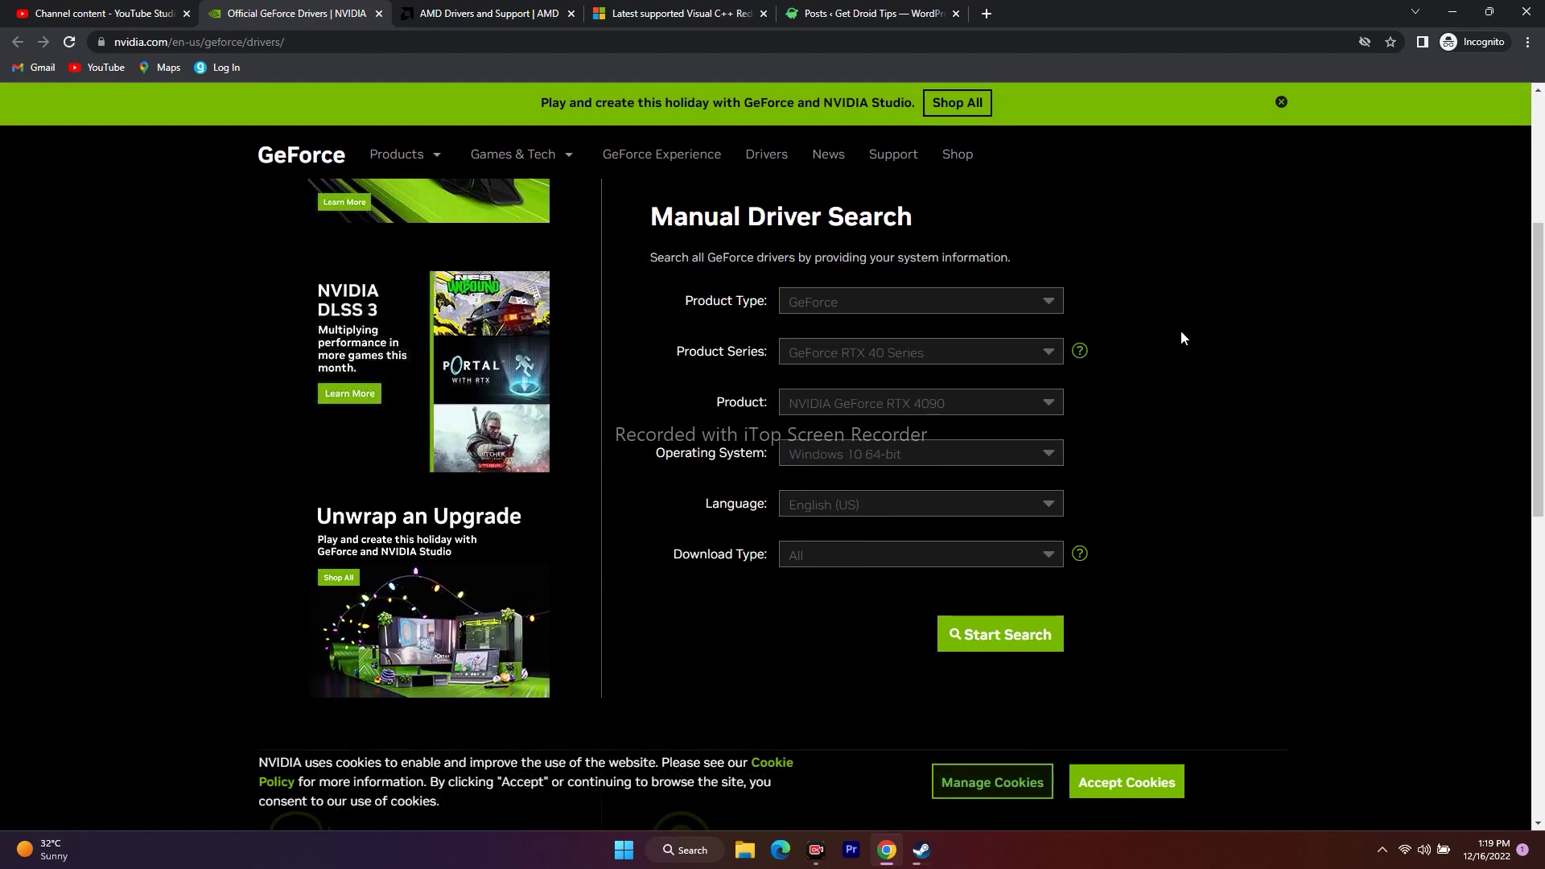
{"action": "left_click_drag", "start_coordinate": [685, 300], "coordinate": [758, 302]}
{"action": "left_click", "coordinate": [885, 306]}
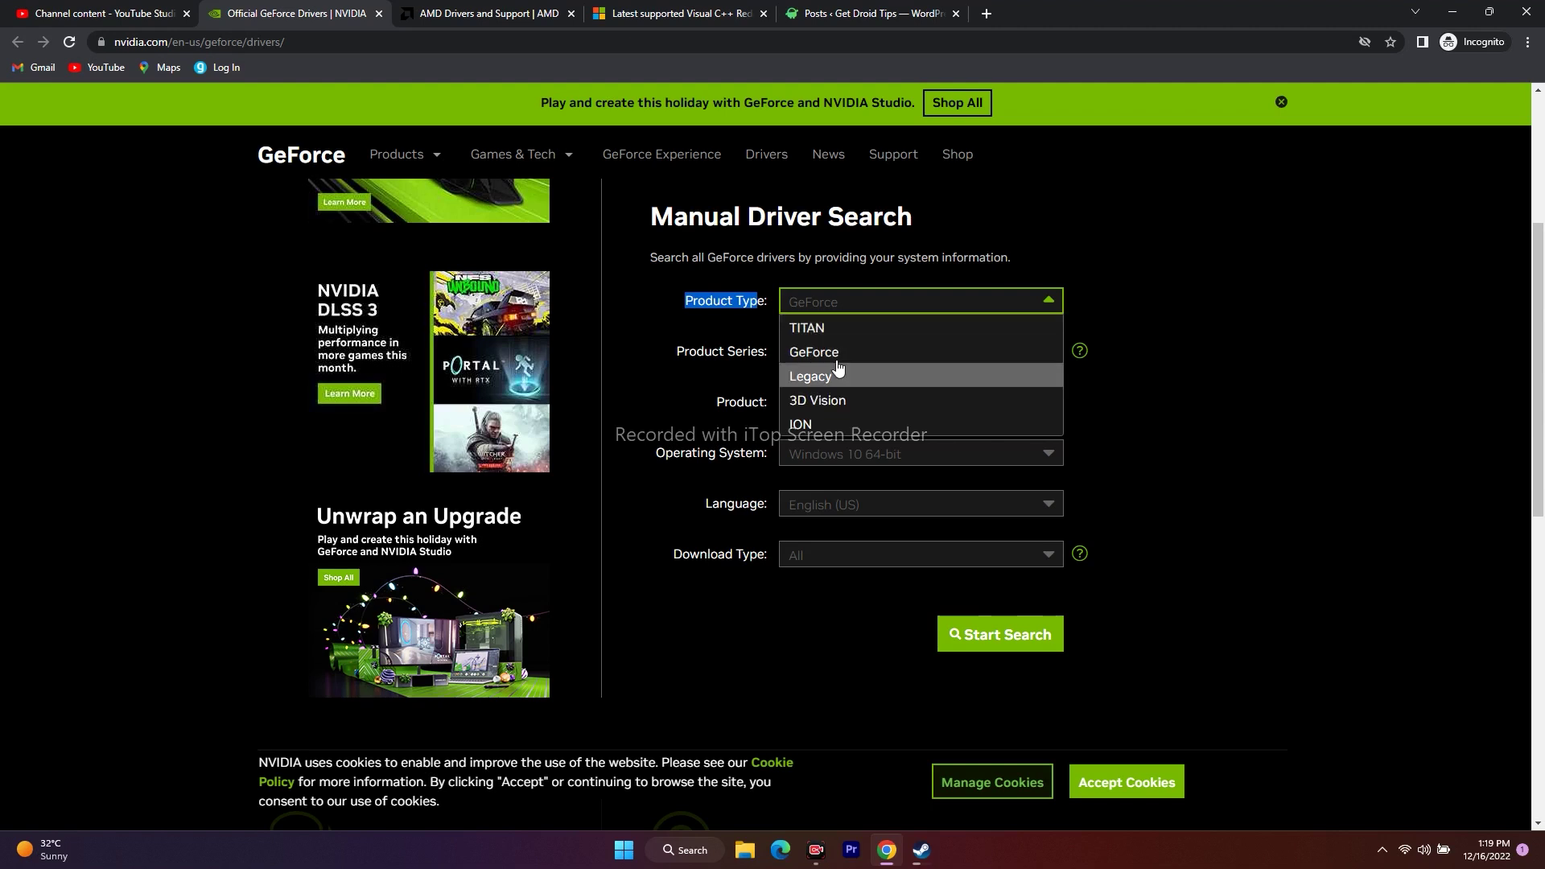
{"action": "left_click", "coordinate": [886, 354]}
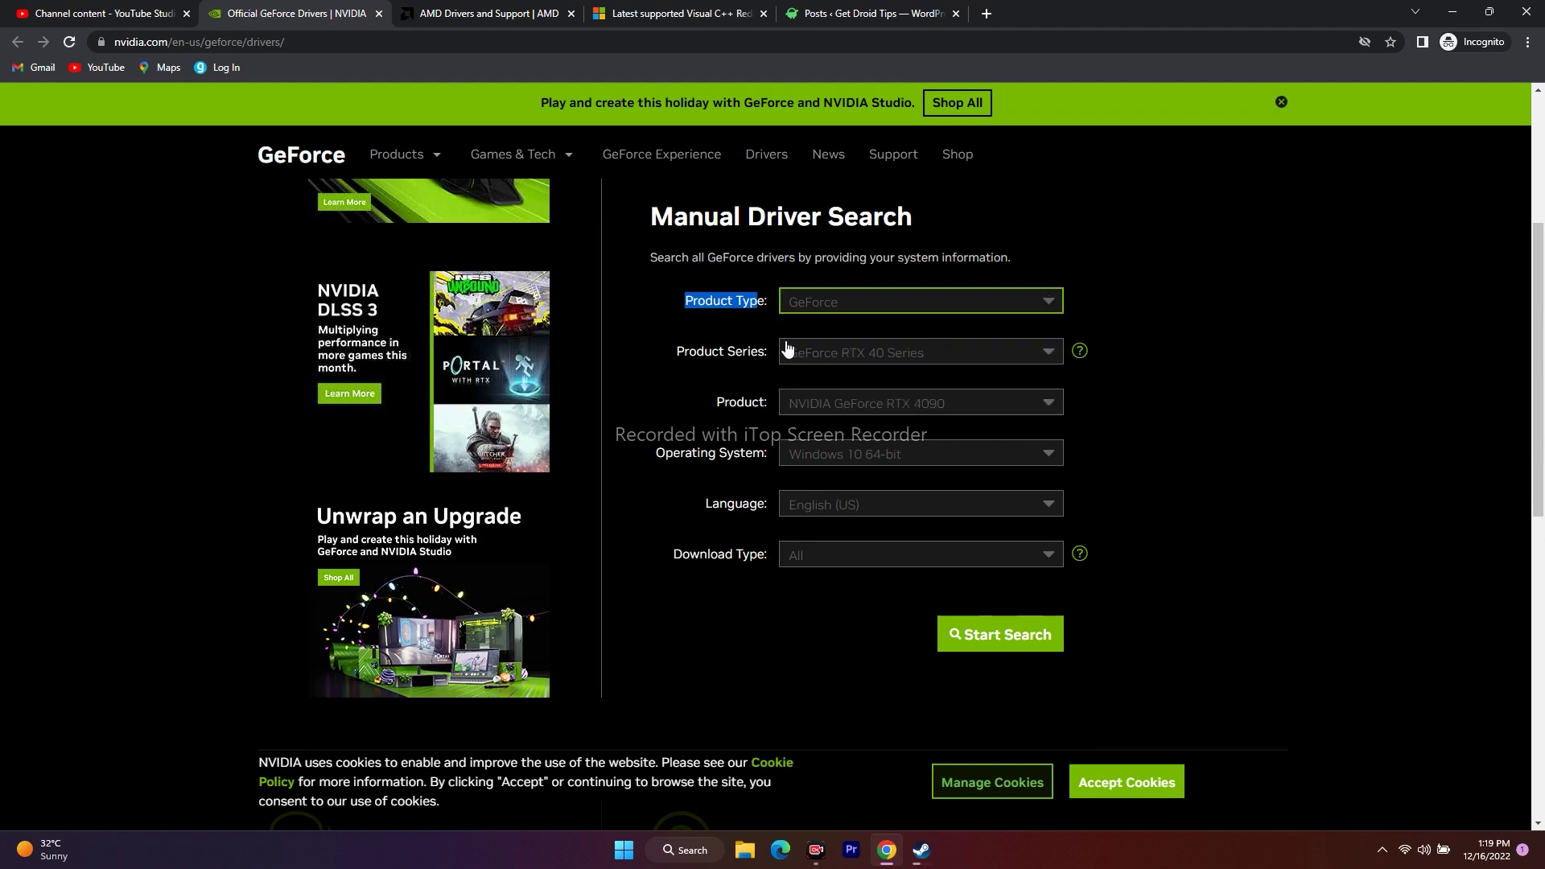
{"action": "left_click", "coordinate": [920, 359]}
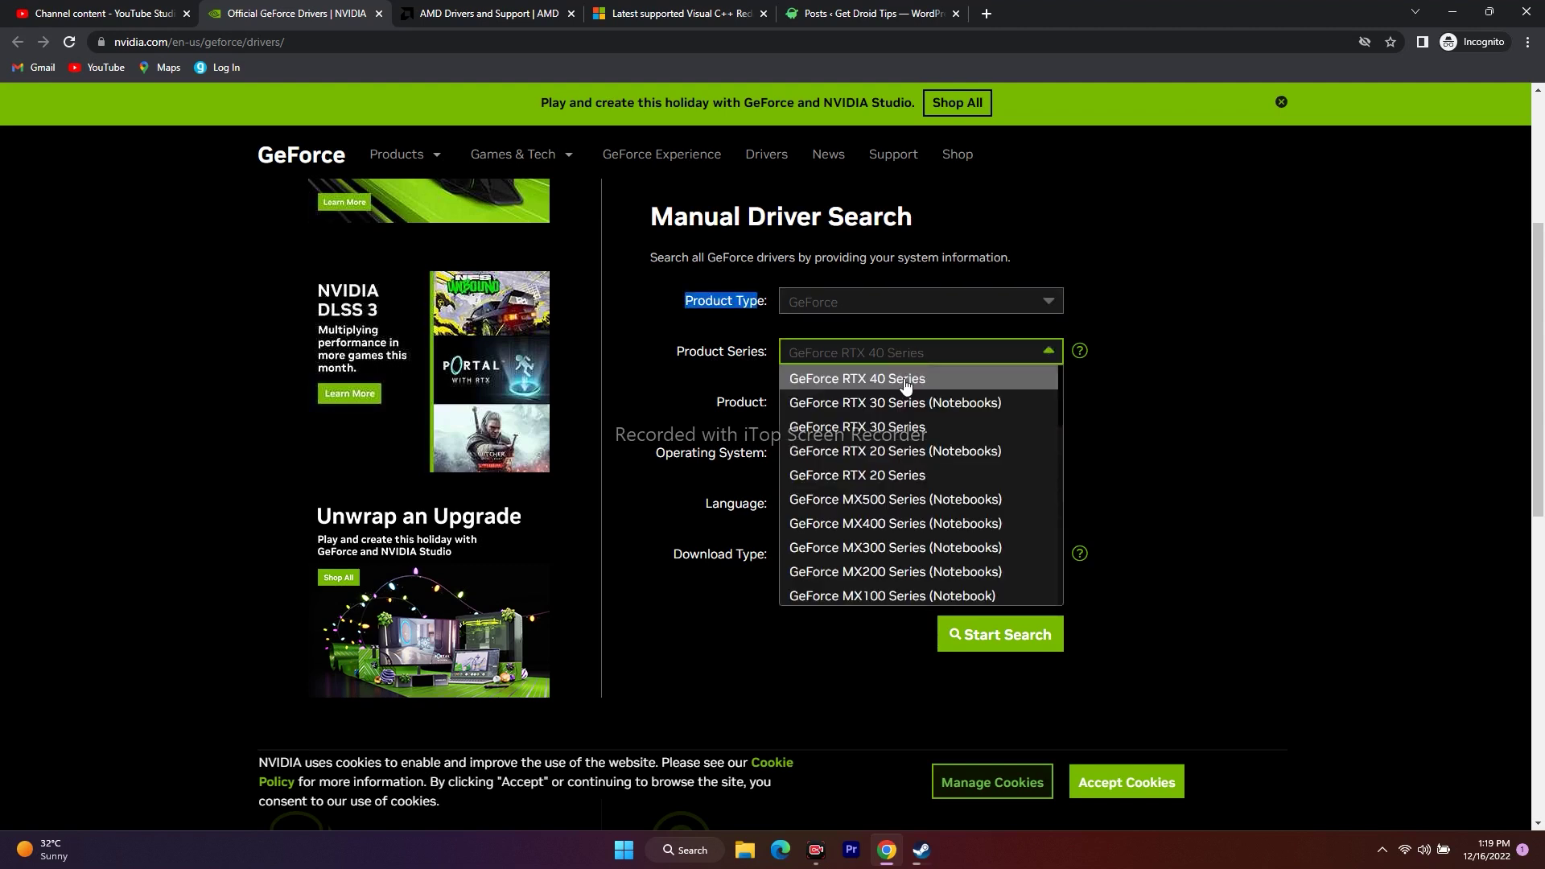
{"action": "left_click", "coordinate": [894, 380]}
Step: Set the driver search's product to NVIDIA GeForce RTX 4090 and the operating system to Windows 11
{"action": "scroll", "coordinate": [1240, 398], "scroll_direction": "down", "scroll_amount": 1}
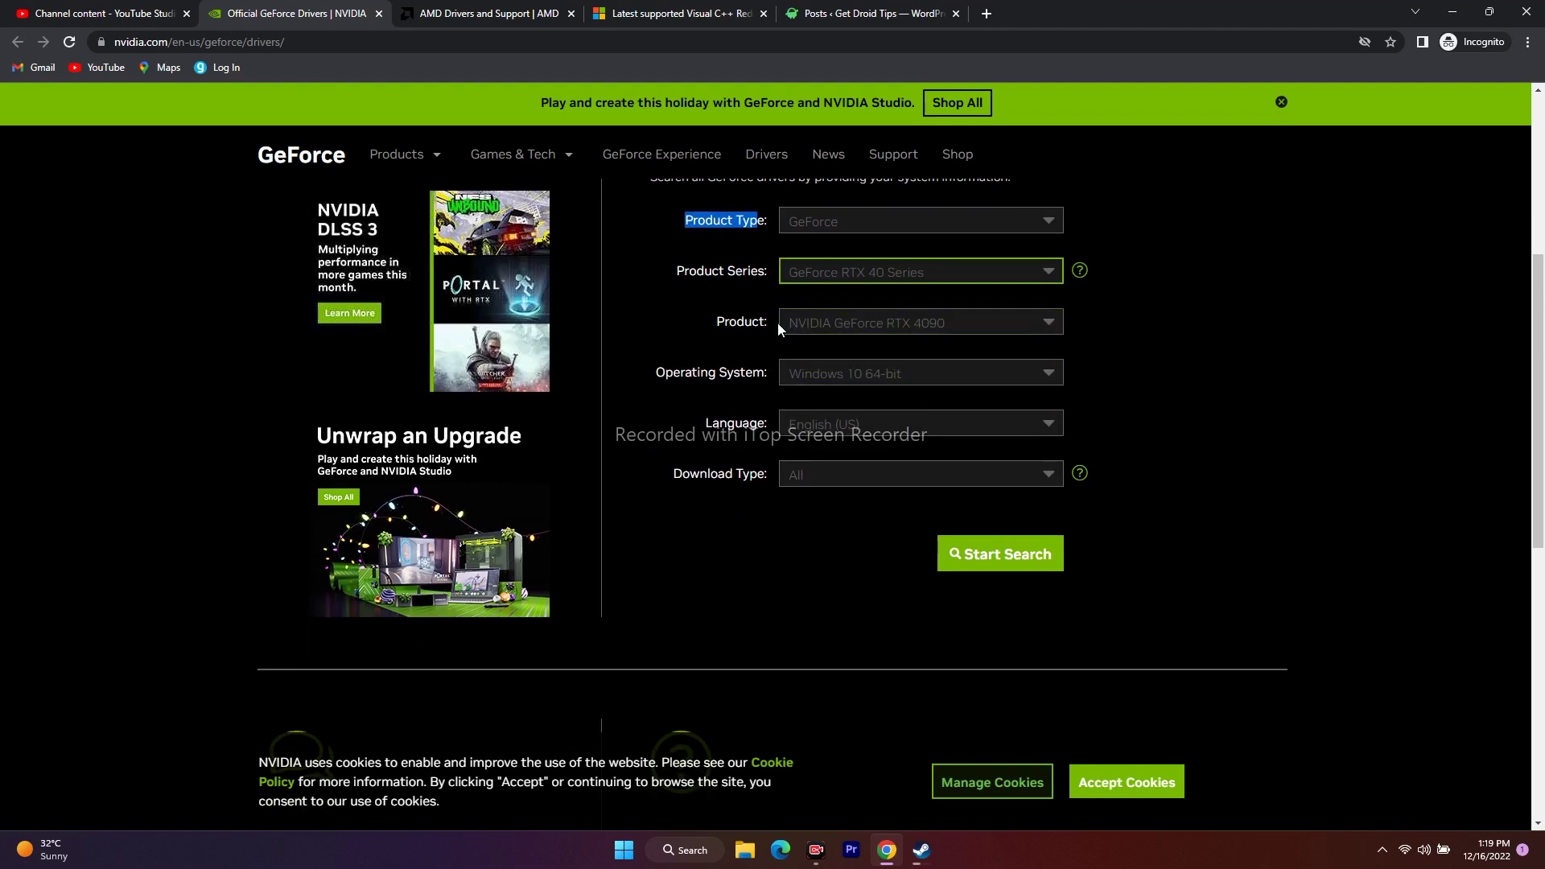
{"action": "left_click", "coordinate": [895, 332]}
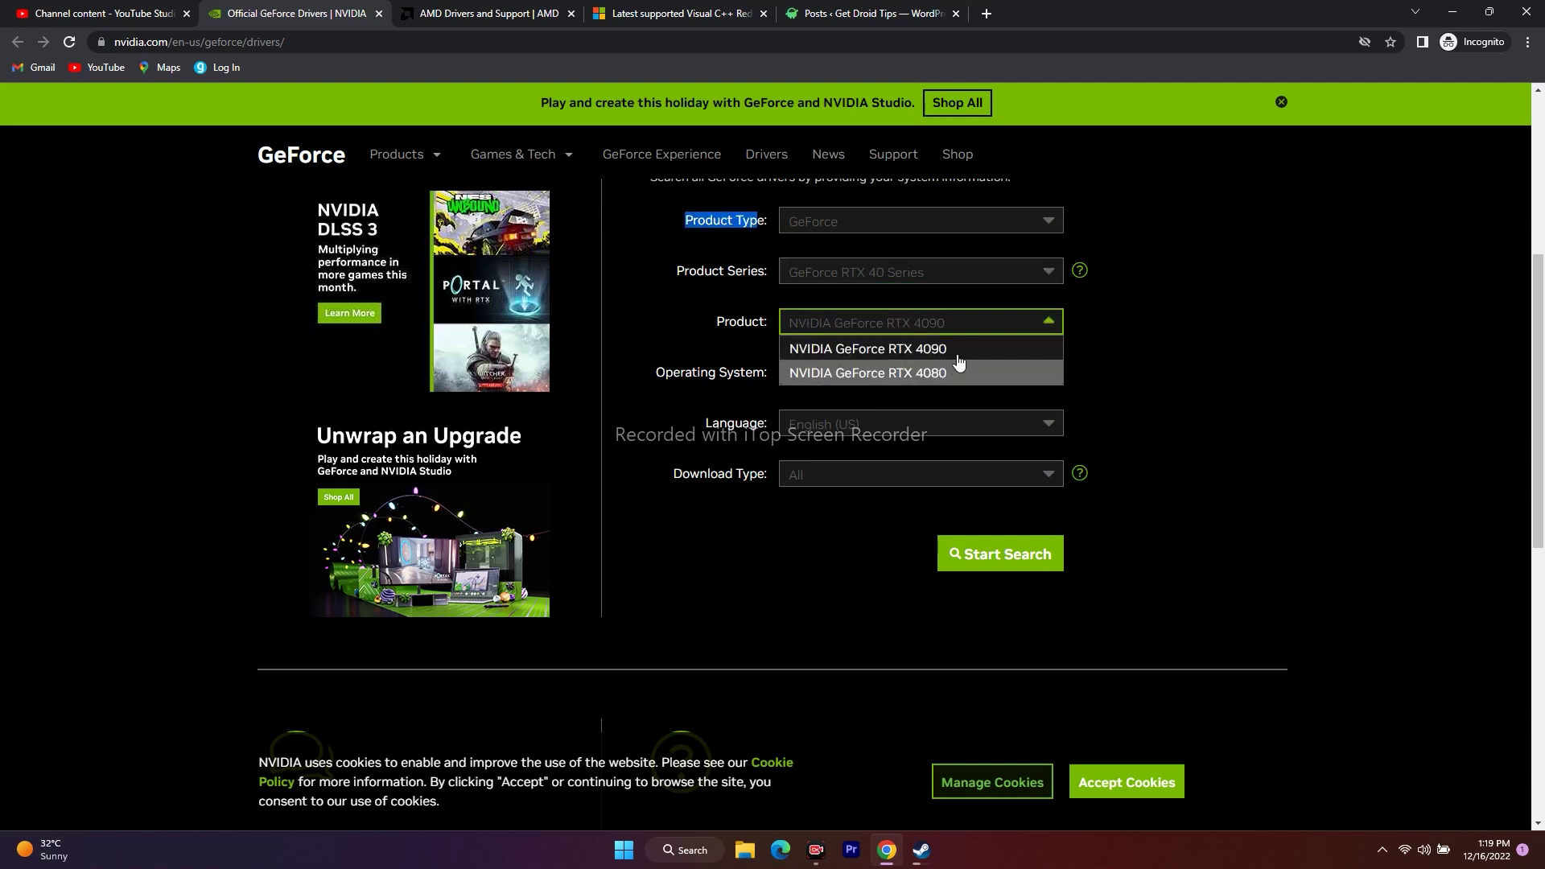
{"action": "left_click", "coordinate": [1002, 354]}
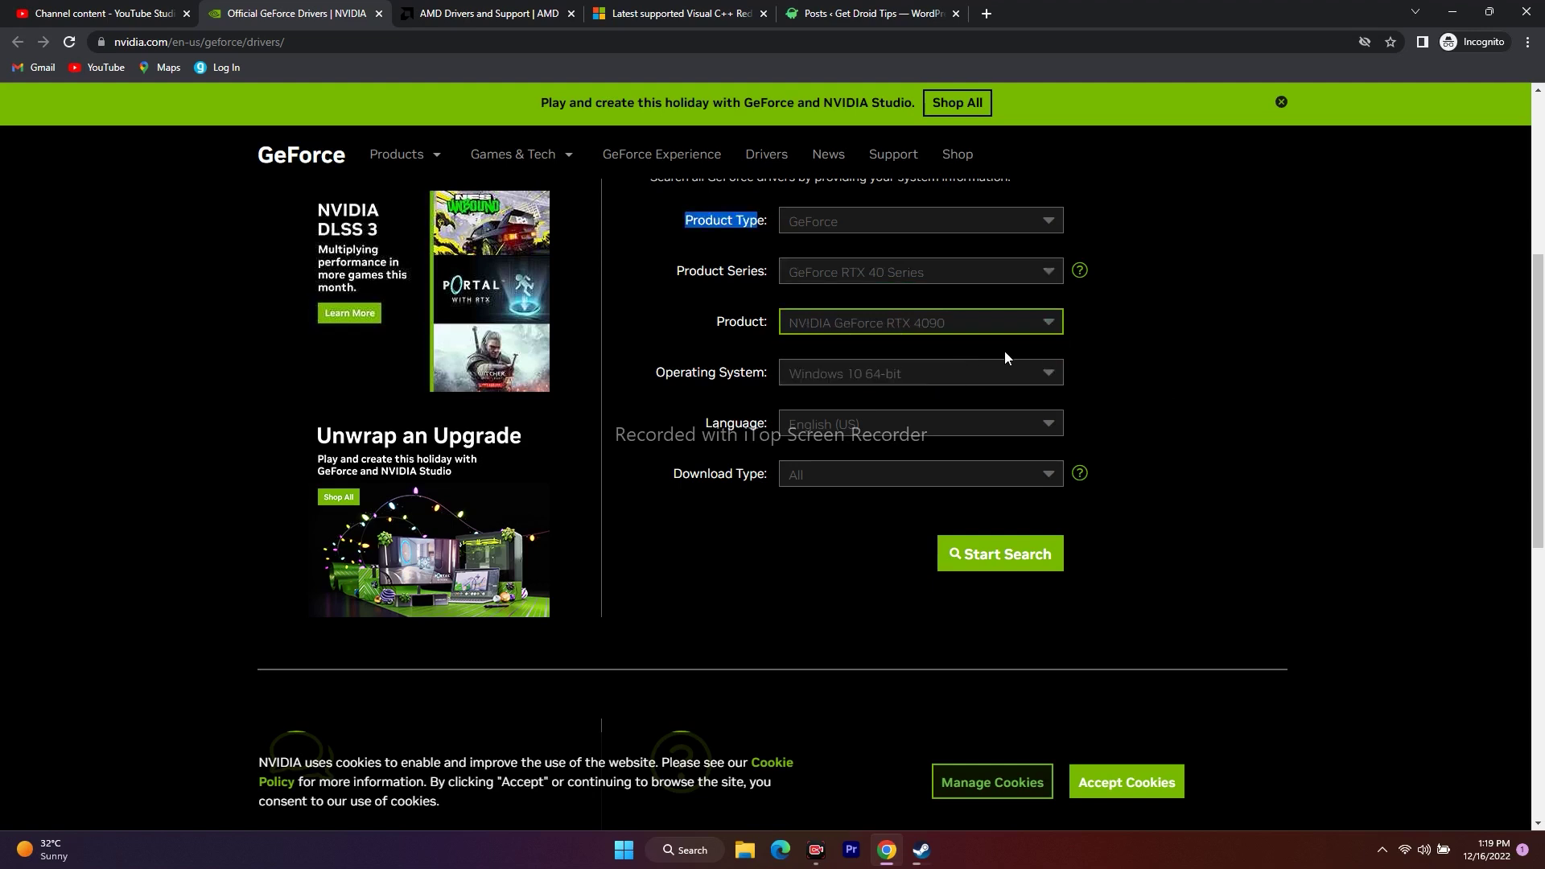
{"action": "left_click", "coordinate": [869, 375]}
{"action": "left_click", "coordinate": [904, 423]}
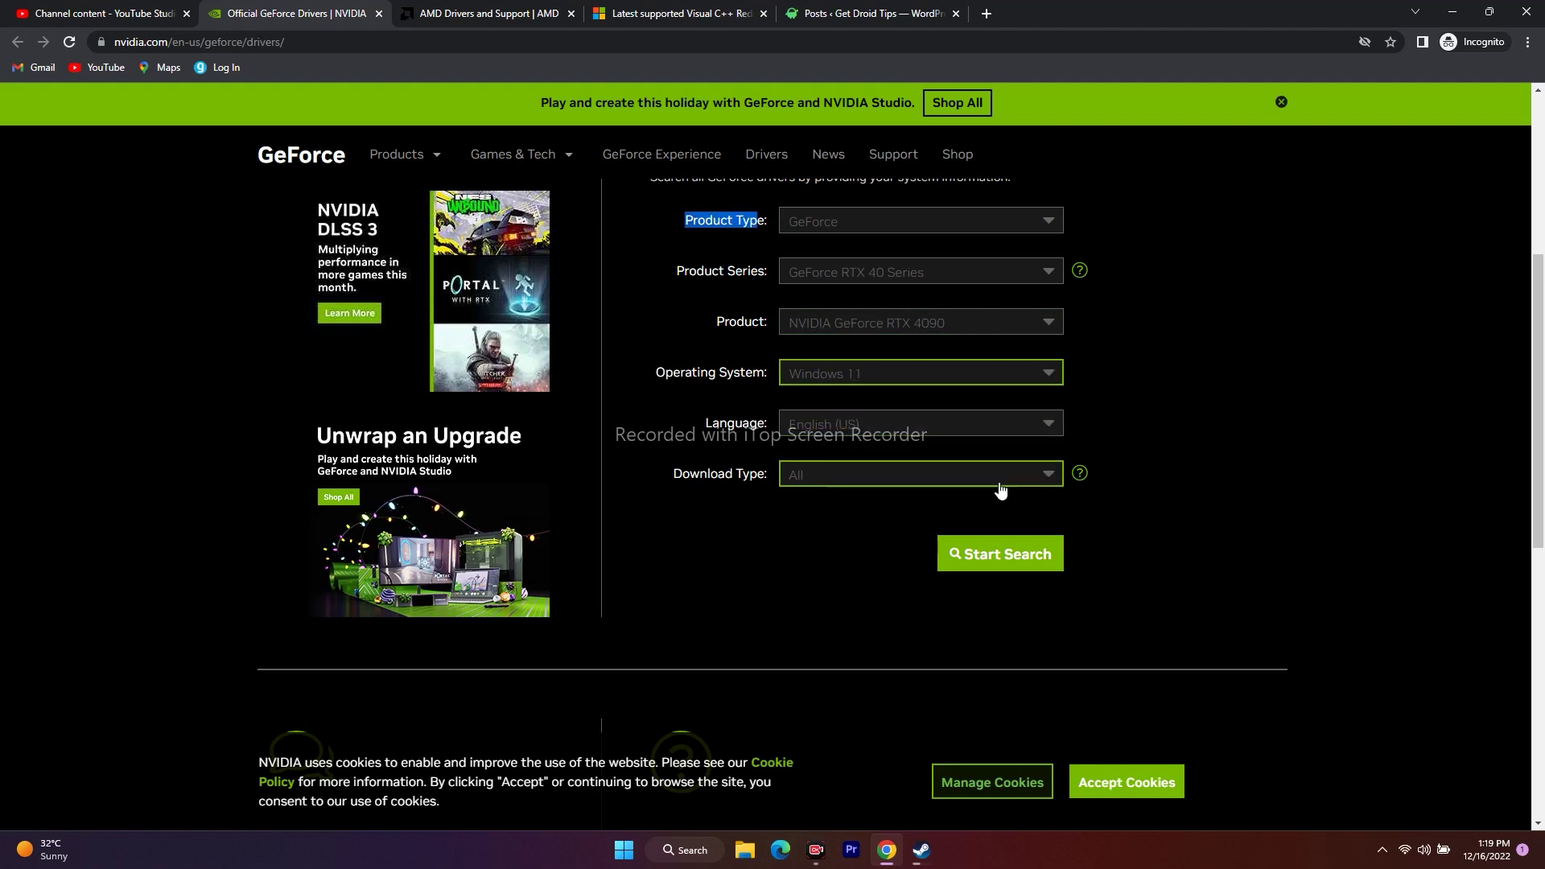
Step: Run the GeForce driver search and examine the versions of the listed Game Ready and Studio drivers
{"action": "left_click", "coordinate": [954, 556]}
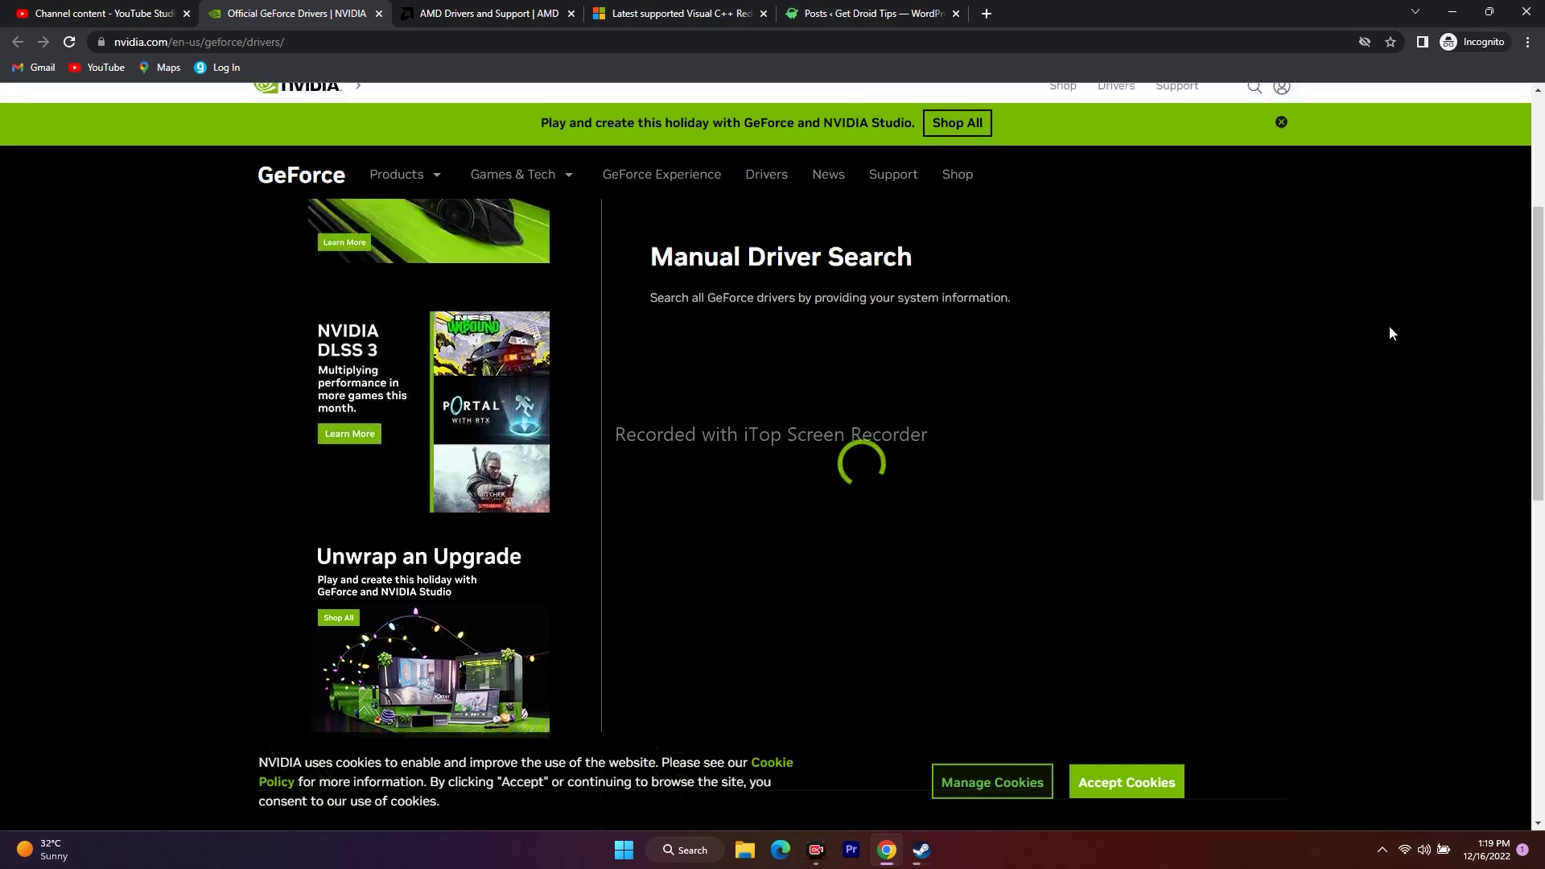
{"action": "scroll", "coordinate": [1388, 348], "scroll_direction": "down", "scroll_amount": 15}
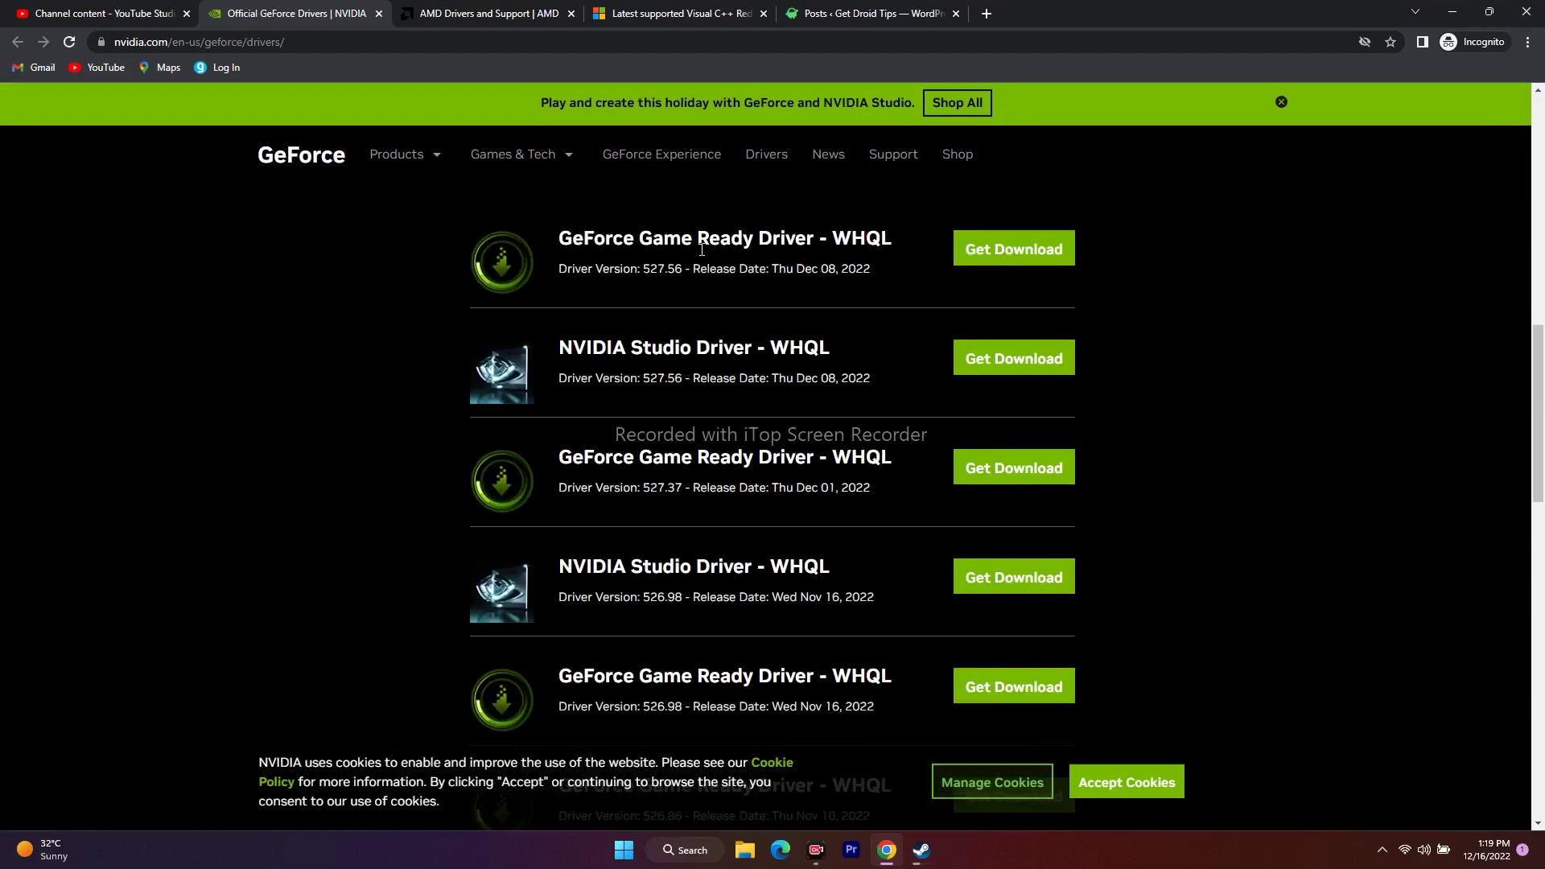
{"action": "left_click_drag", "start_coordinate": [646, 269], "coordinate": [682, 270]}
{"action": "left_click", "coordinate": [744, 278]}
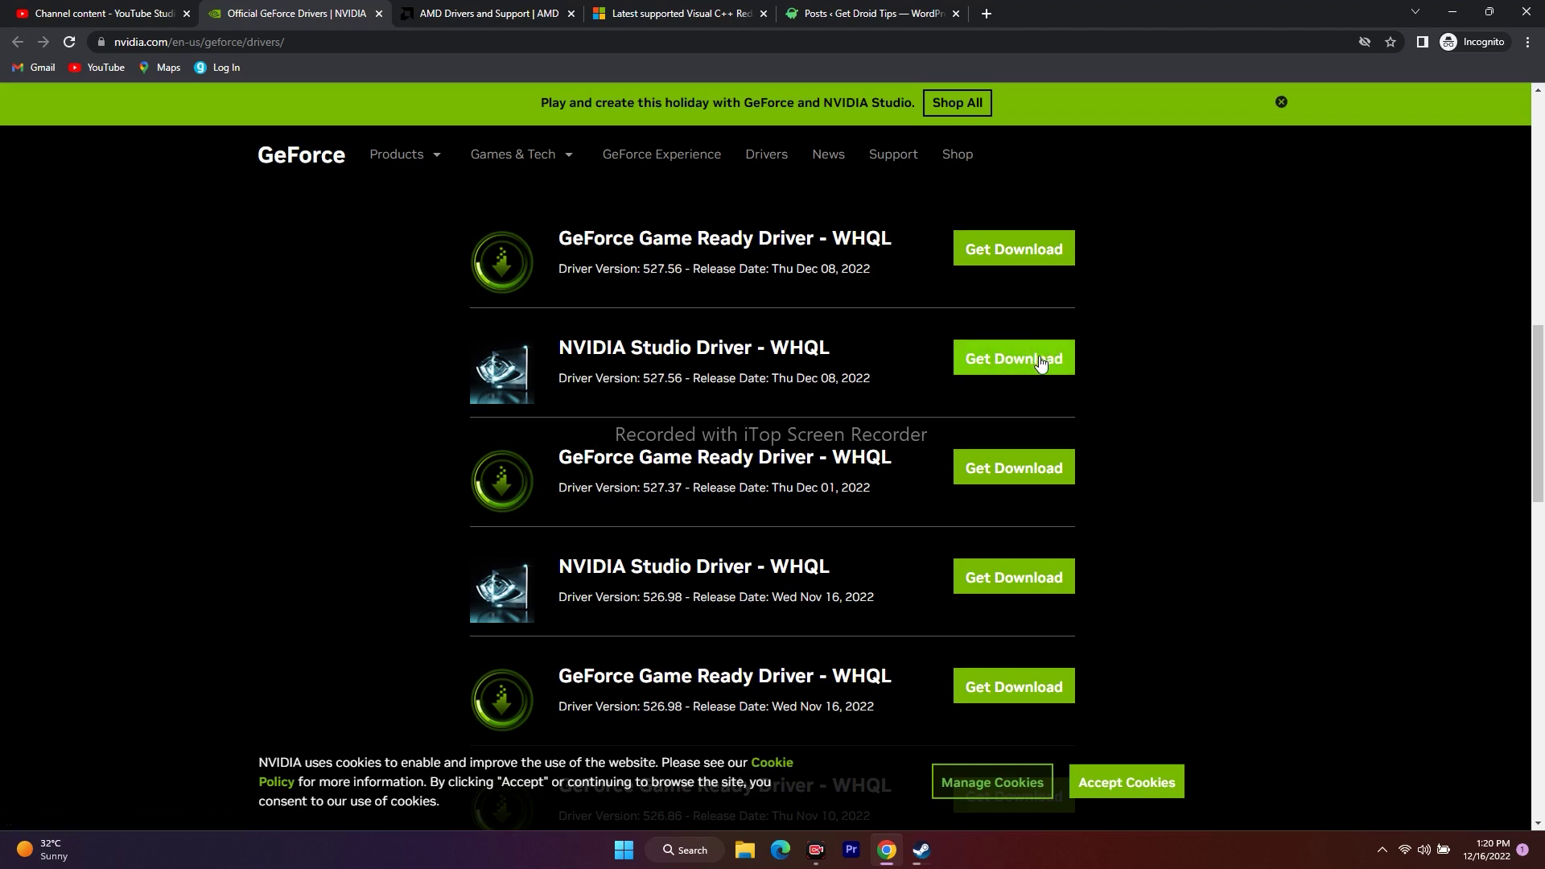
Step: On the AMD support page, select Graphics, AMD Radeon RX 6000 Series, RX 6800 Series and RX 6800, and submit the selection
{"action": "left_click", "coordinate": [463, 13]}
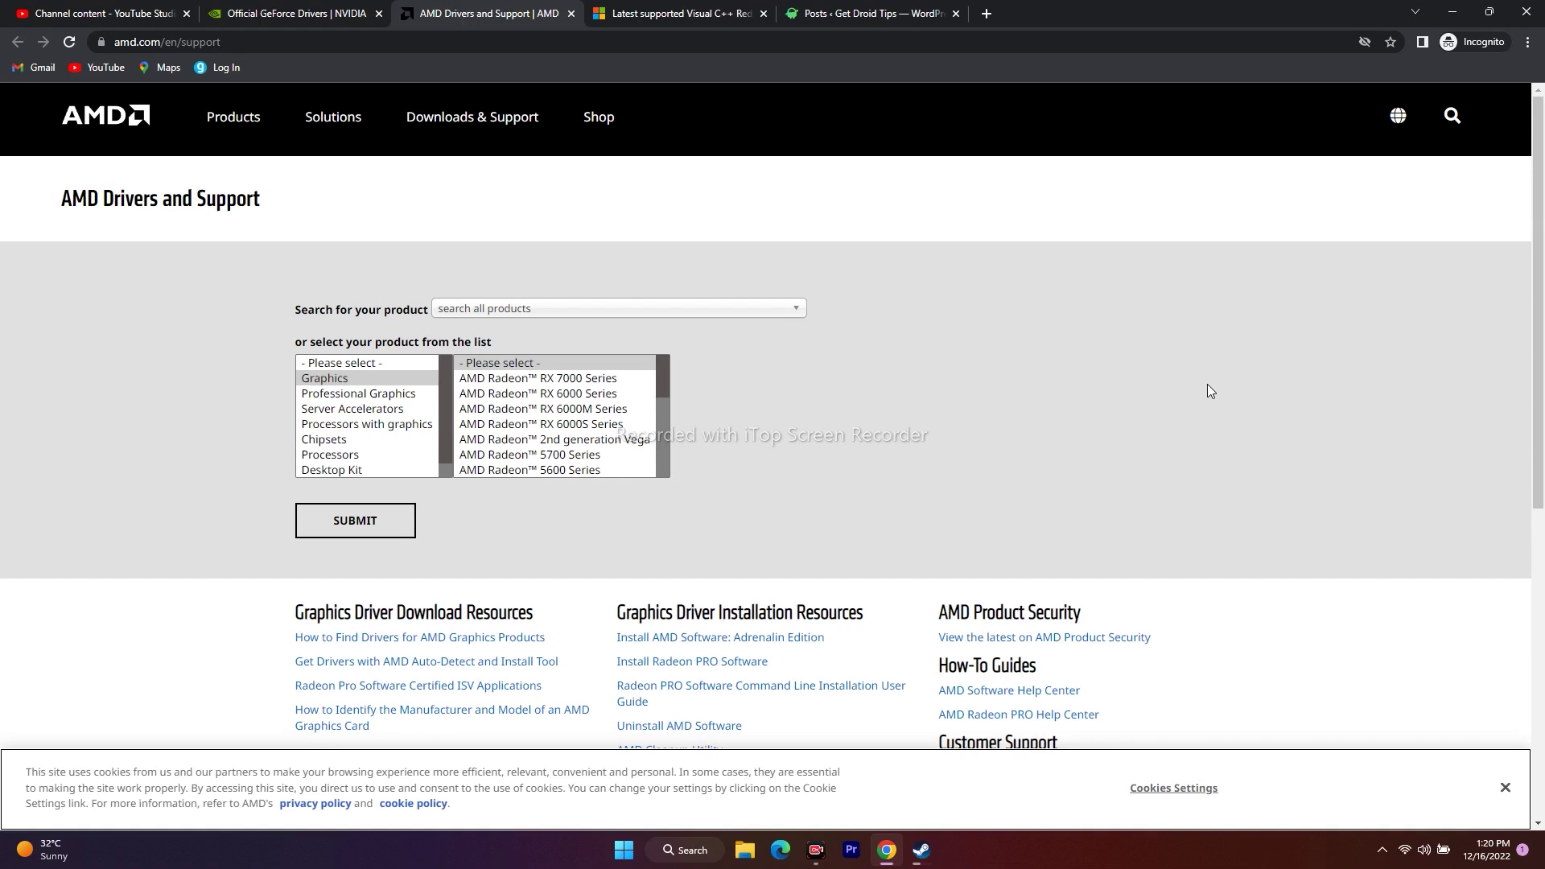
{"action": "left_click", "coordinate": [347, 380]}
{"action": "left_click", "coordinate": [516, 395]}
{"action": "left_click", "coordinate": [720, 395]}
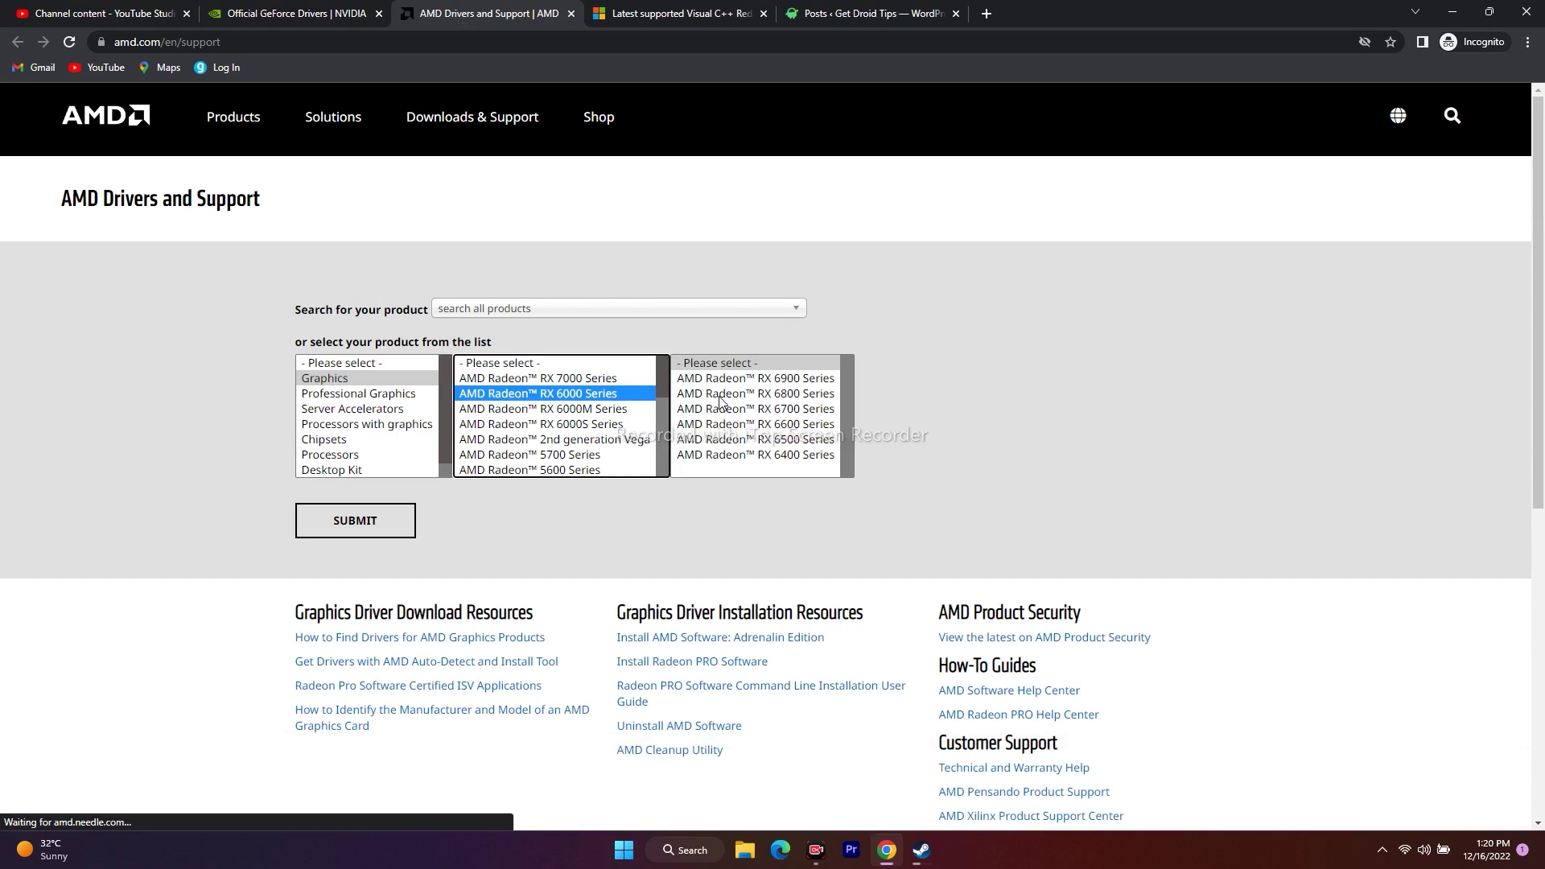
{"action": "left_click", "coordinate": [901, 394]}
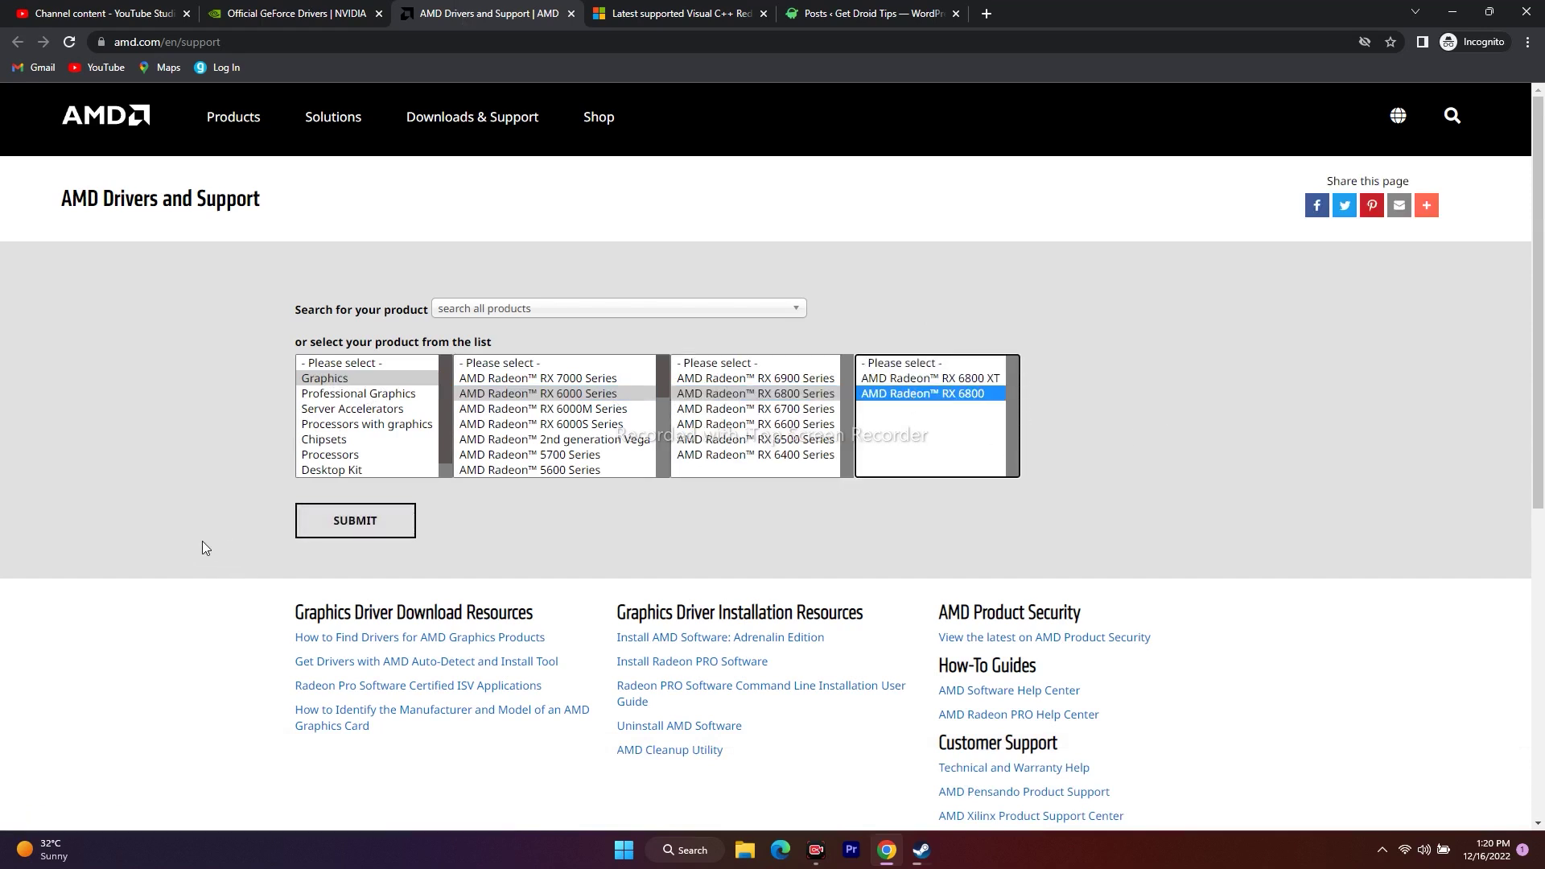
{"action": "left_click", "coordinate": [354, 525]}
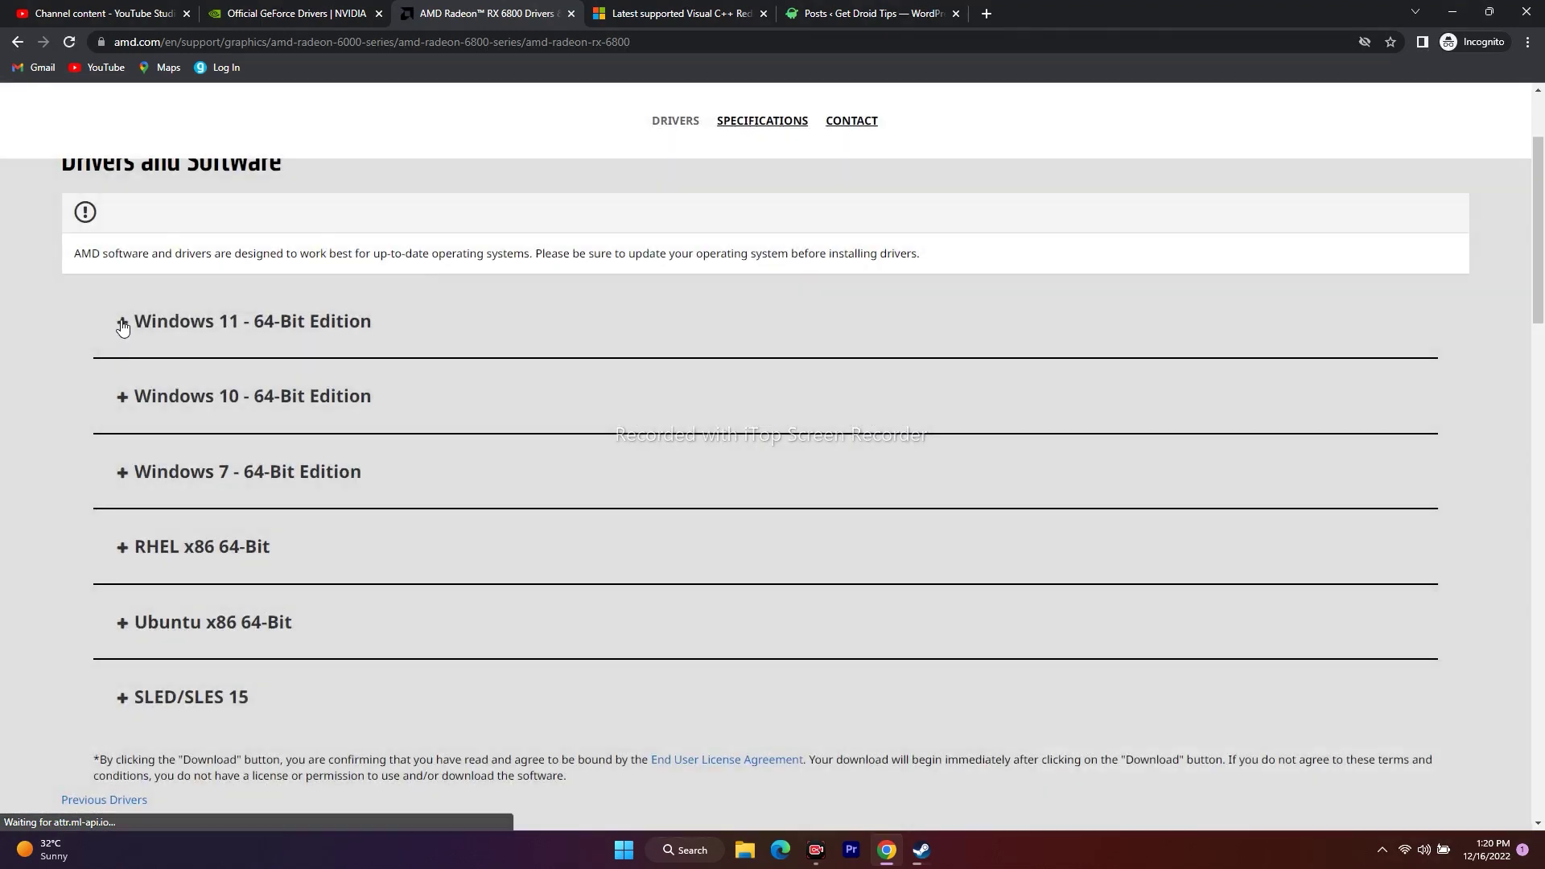
Step: Expand and collapse the Windows 11 and Windows 10 64-bit driver sections to view the available AMD downloads
{"action": "left_click", "coordinate": [123, 322]}
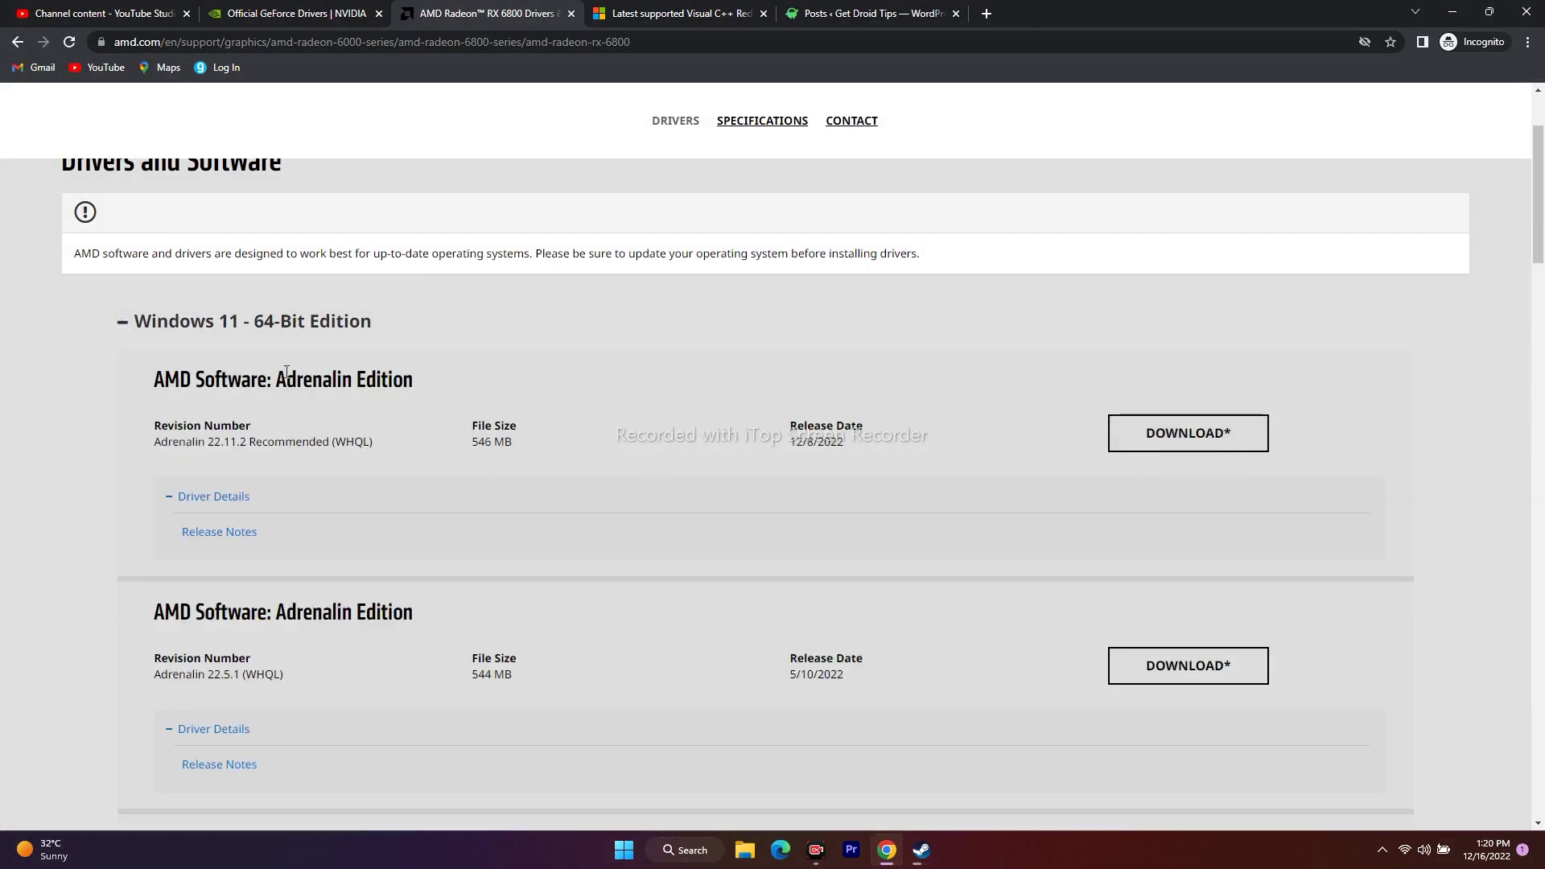
{"action": "left_click", "coordinate": [122, 322]}
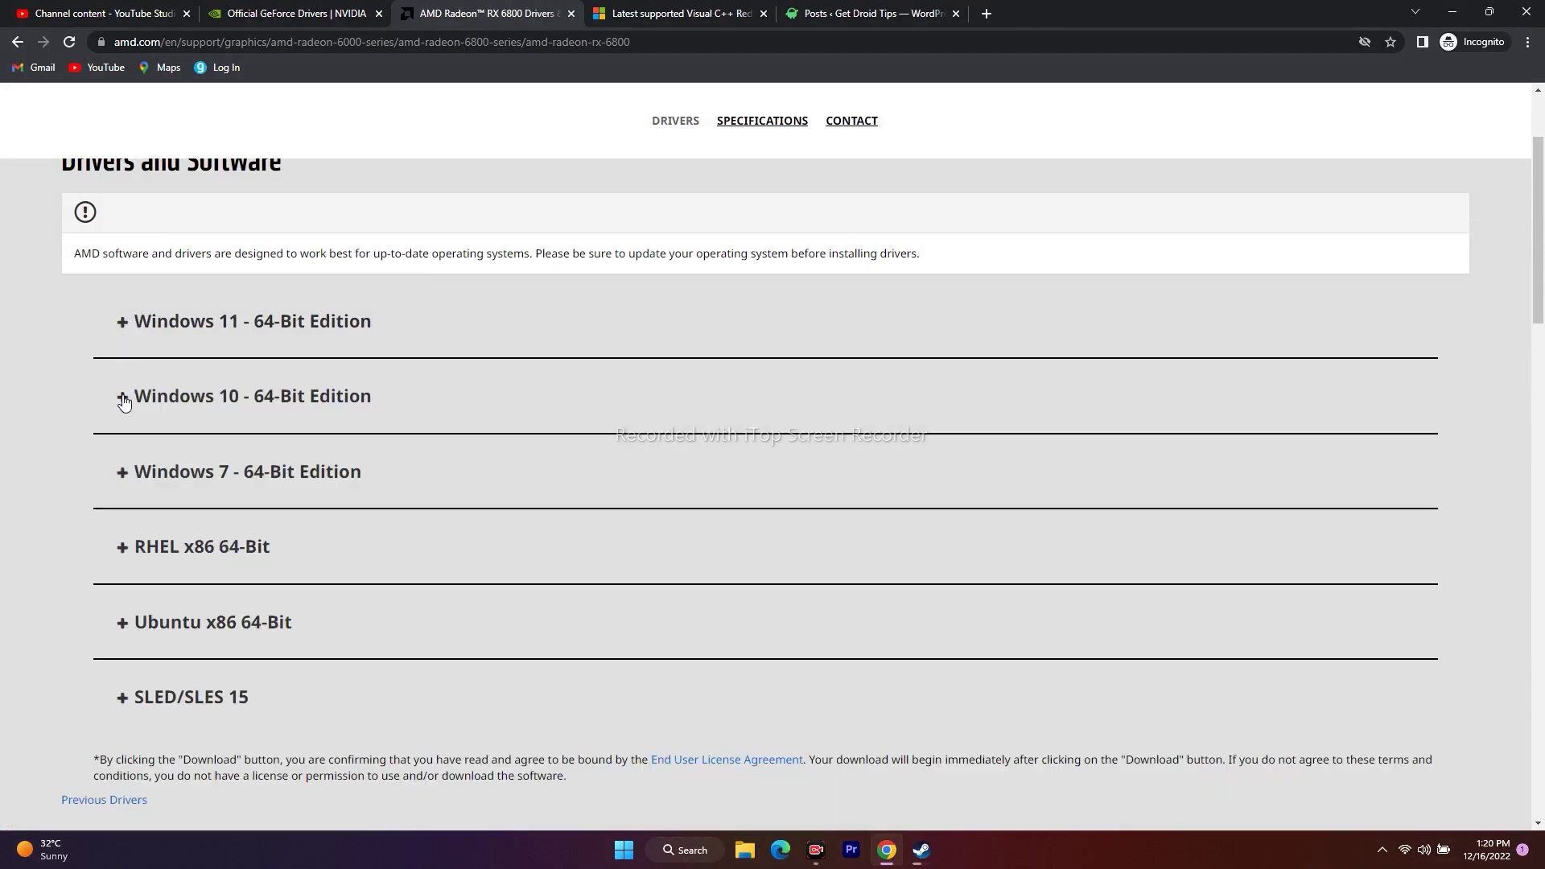
{"action": "left_click", "coordinate": [122, 397]}
{"action": "left_click", "coordinate": [122, 396]}
{"action": "scroll", "coordinate": [644, 380], "scroll_direction": "up", "scroll_amount": 1}
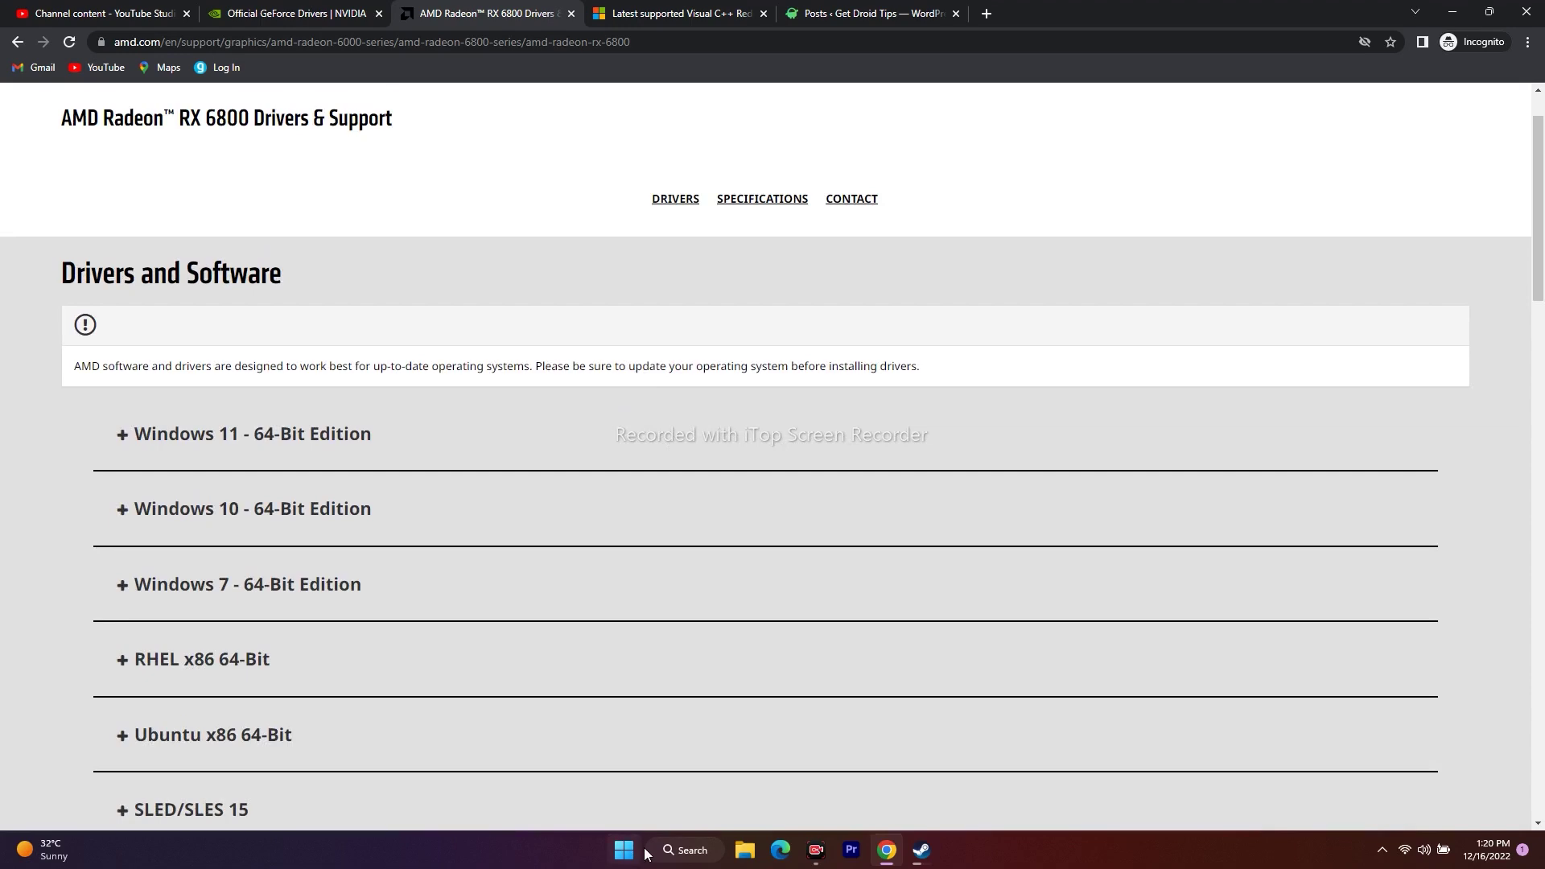
Step: View Ready or Not in Steam, and return to Chrome to show Microsoft's Visual C++ Redistributable 2015–2022 download table
{"action": "left_click", "coordinate": [1453, 12]}
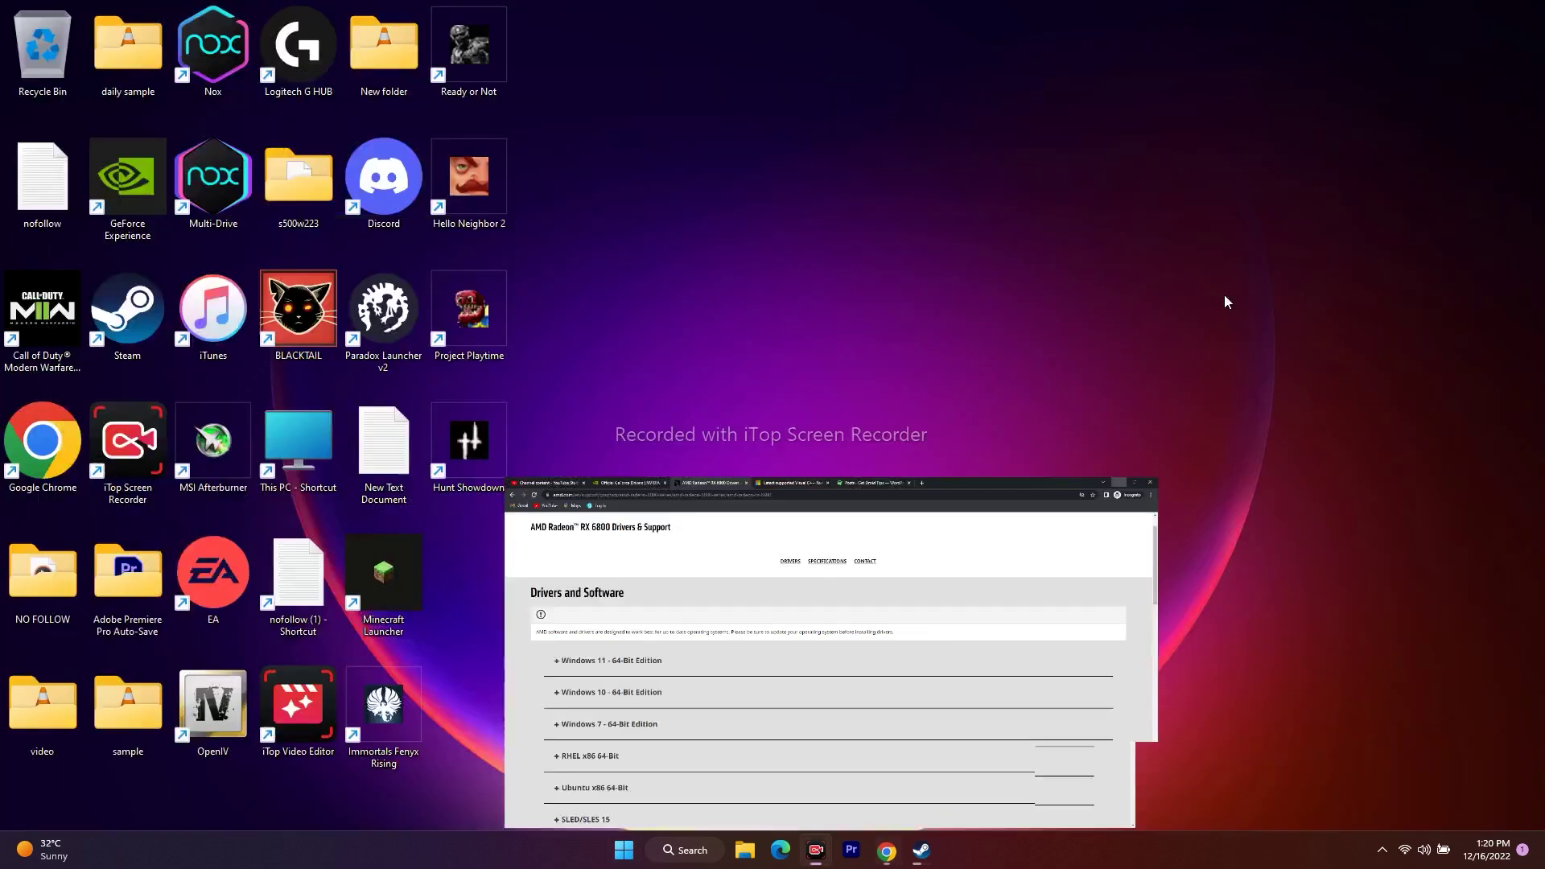
{"action": "left_click", "coordinate": [934, 851]}
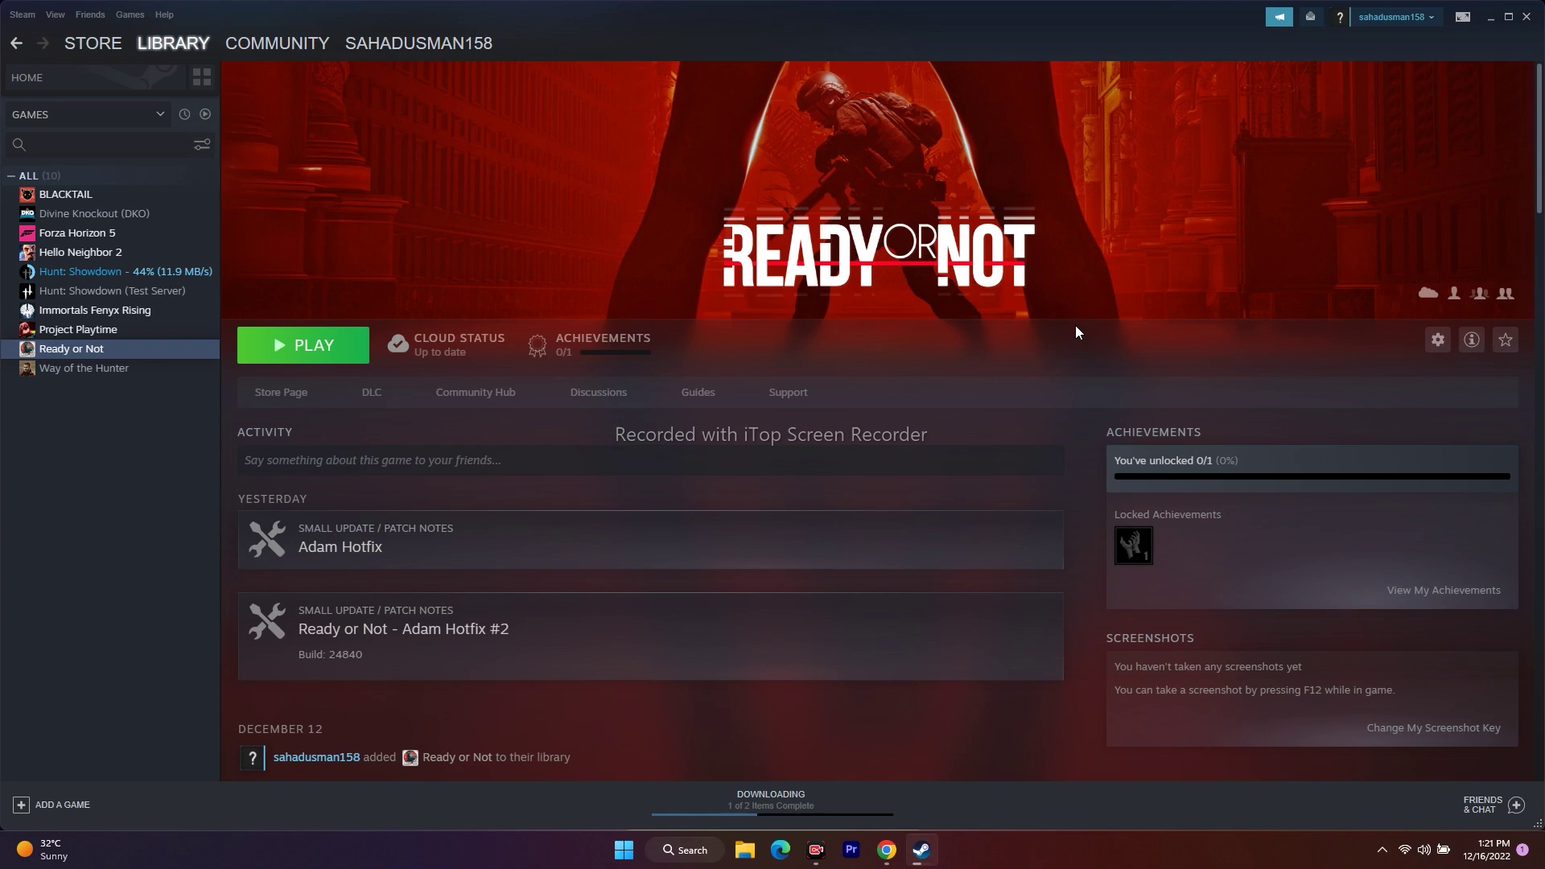
{"action": "left_click", "coordinate": [886, 850]}
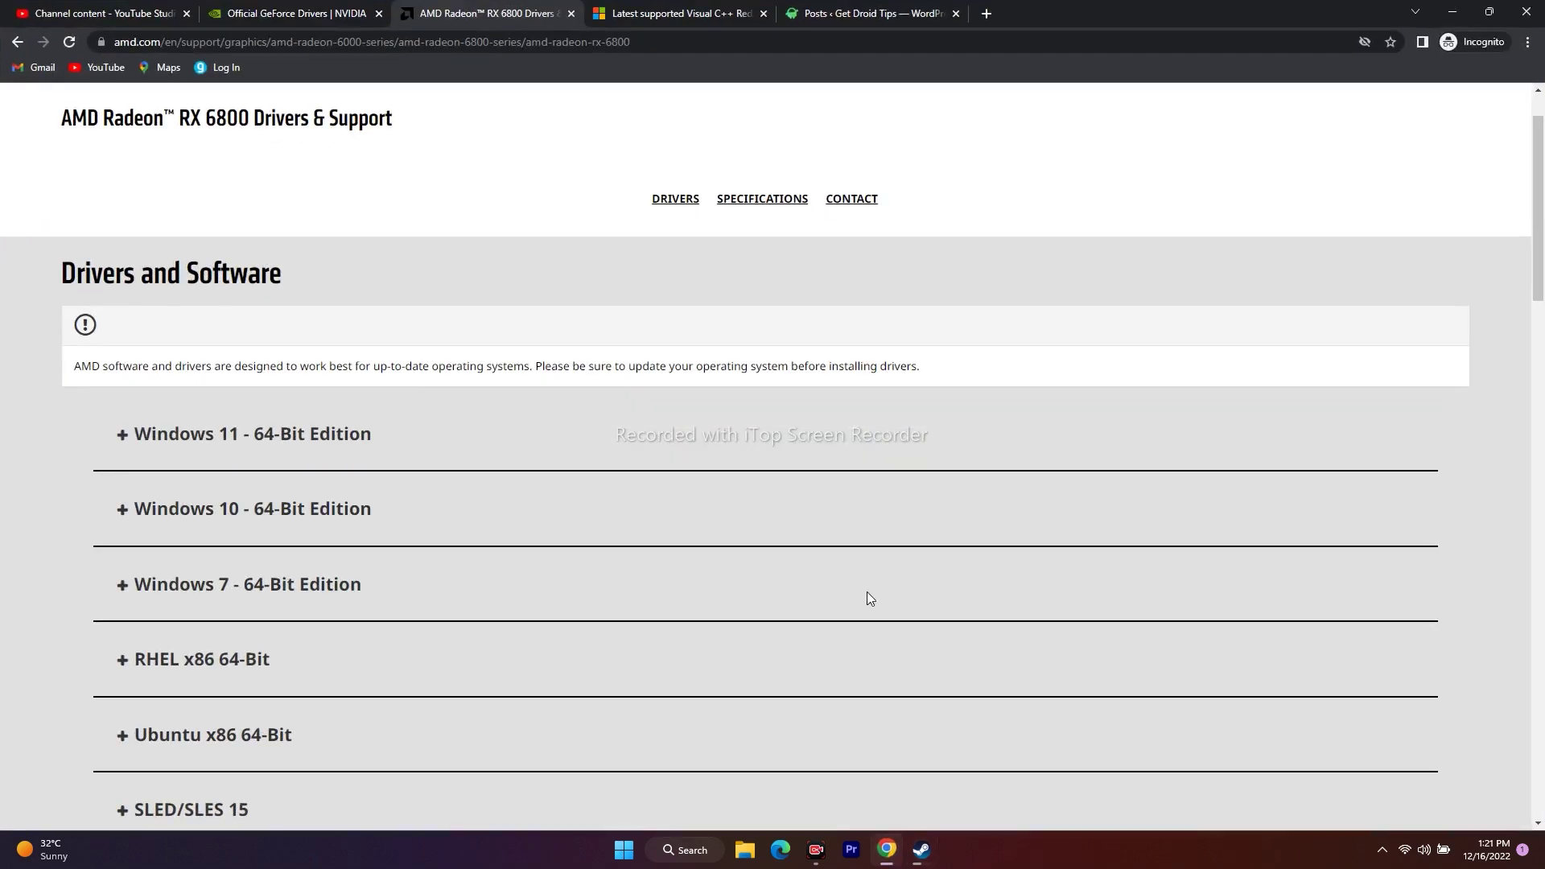
{"action": "left_click", "coordinate": [672, 14]}
{"action": "scroll", "coordinate": [1433, 491], "scroll_direction": "down", "scroll_amount": 5}
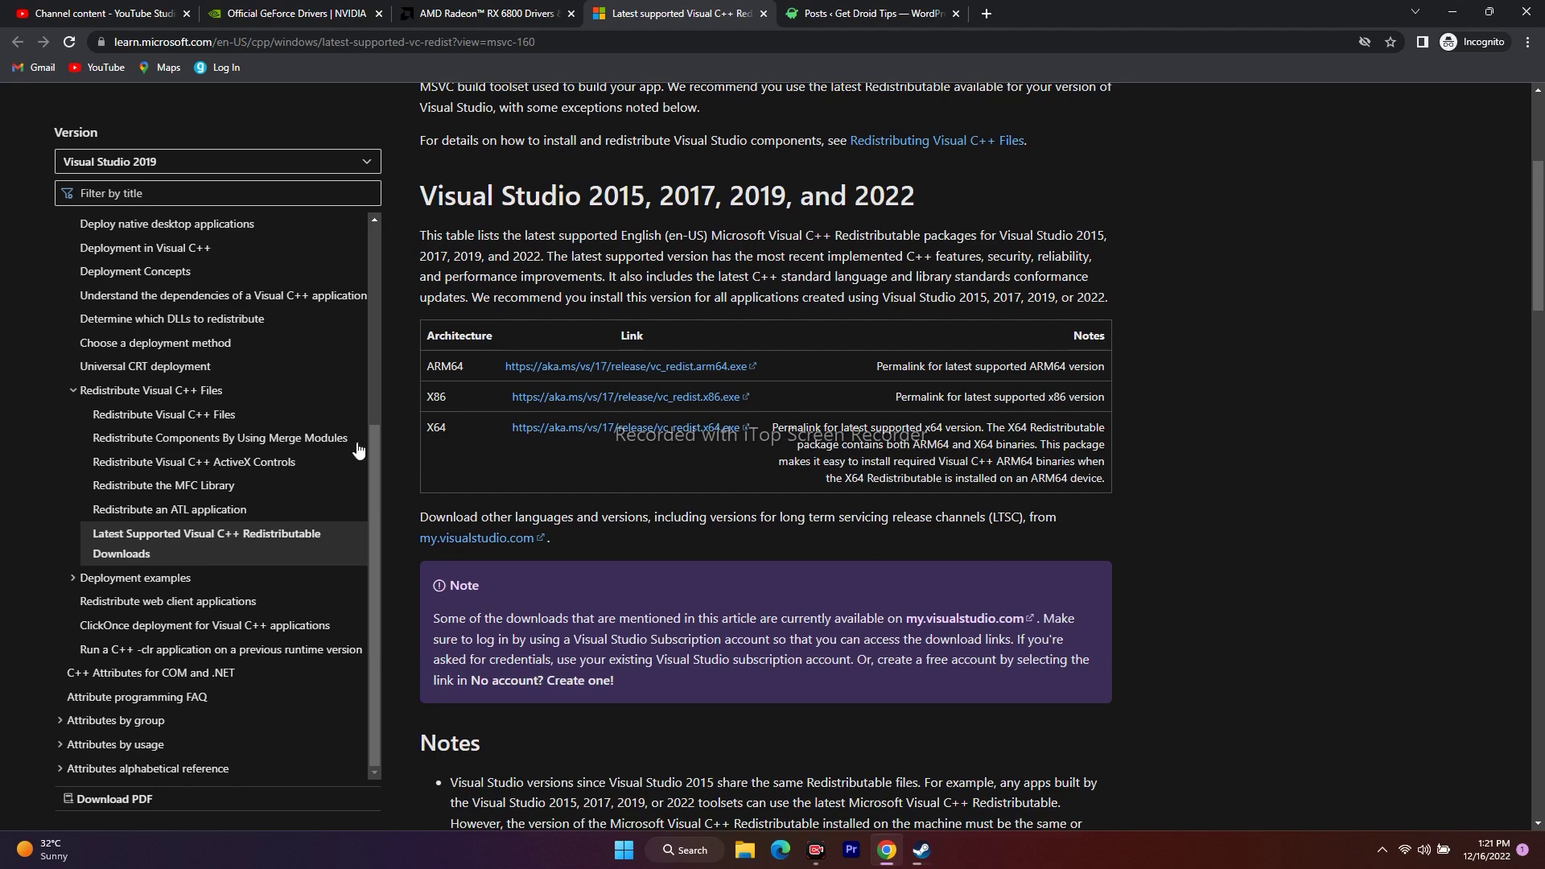
Step: Open the About page in Windows Settings and highlight the system type to check the PC's architecture
{"action": "left_click", "coordinate": [1453, 13]}
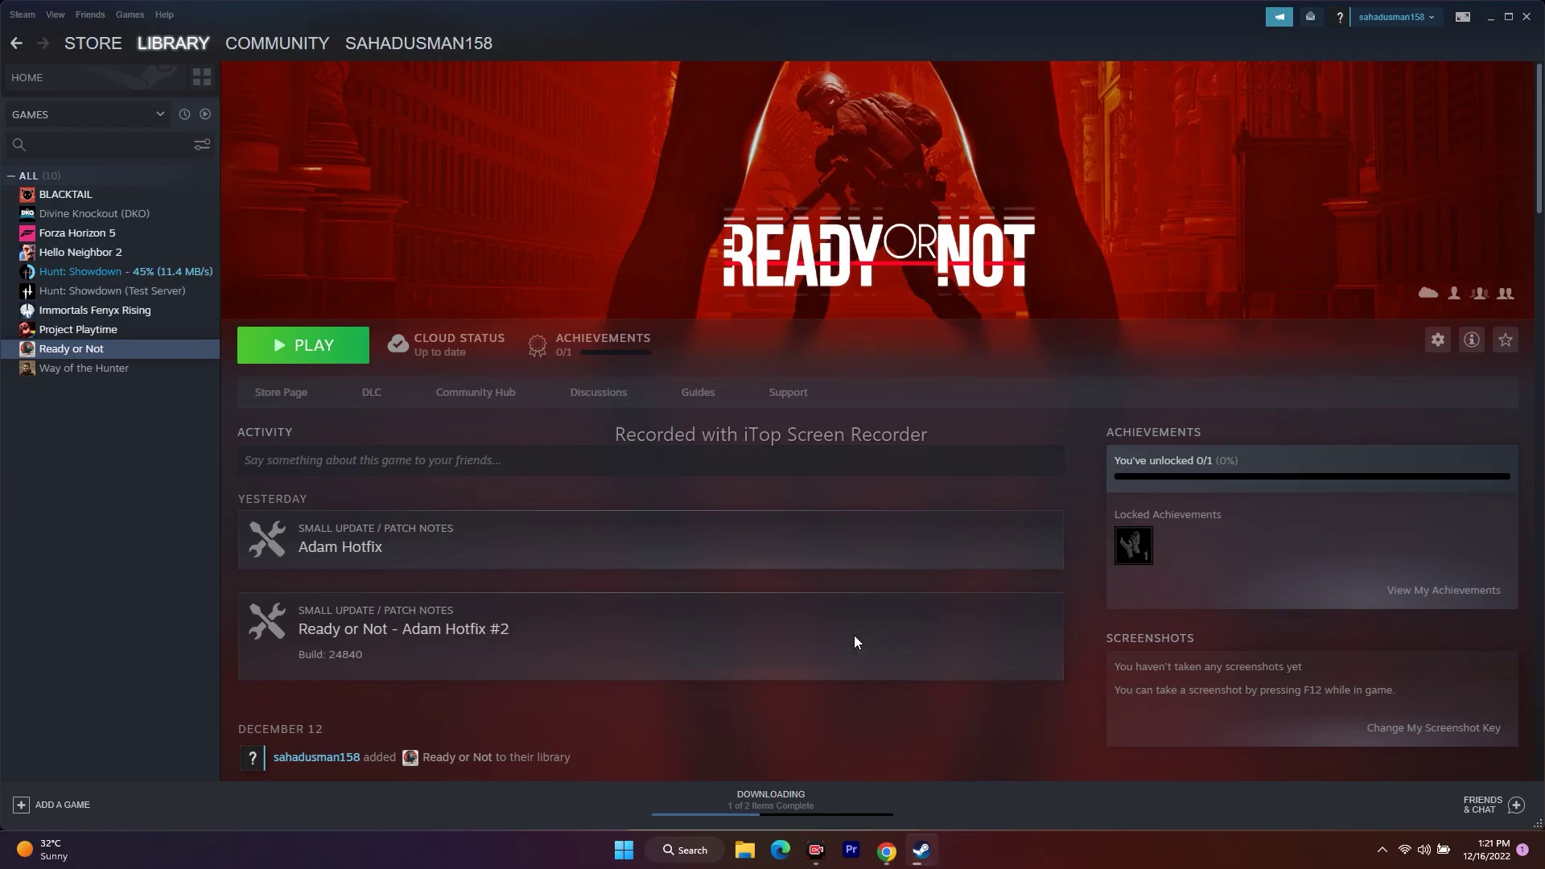
{"action": "left_click", "coordinate": [687, 852]}
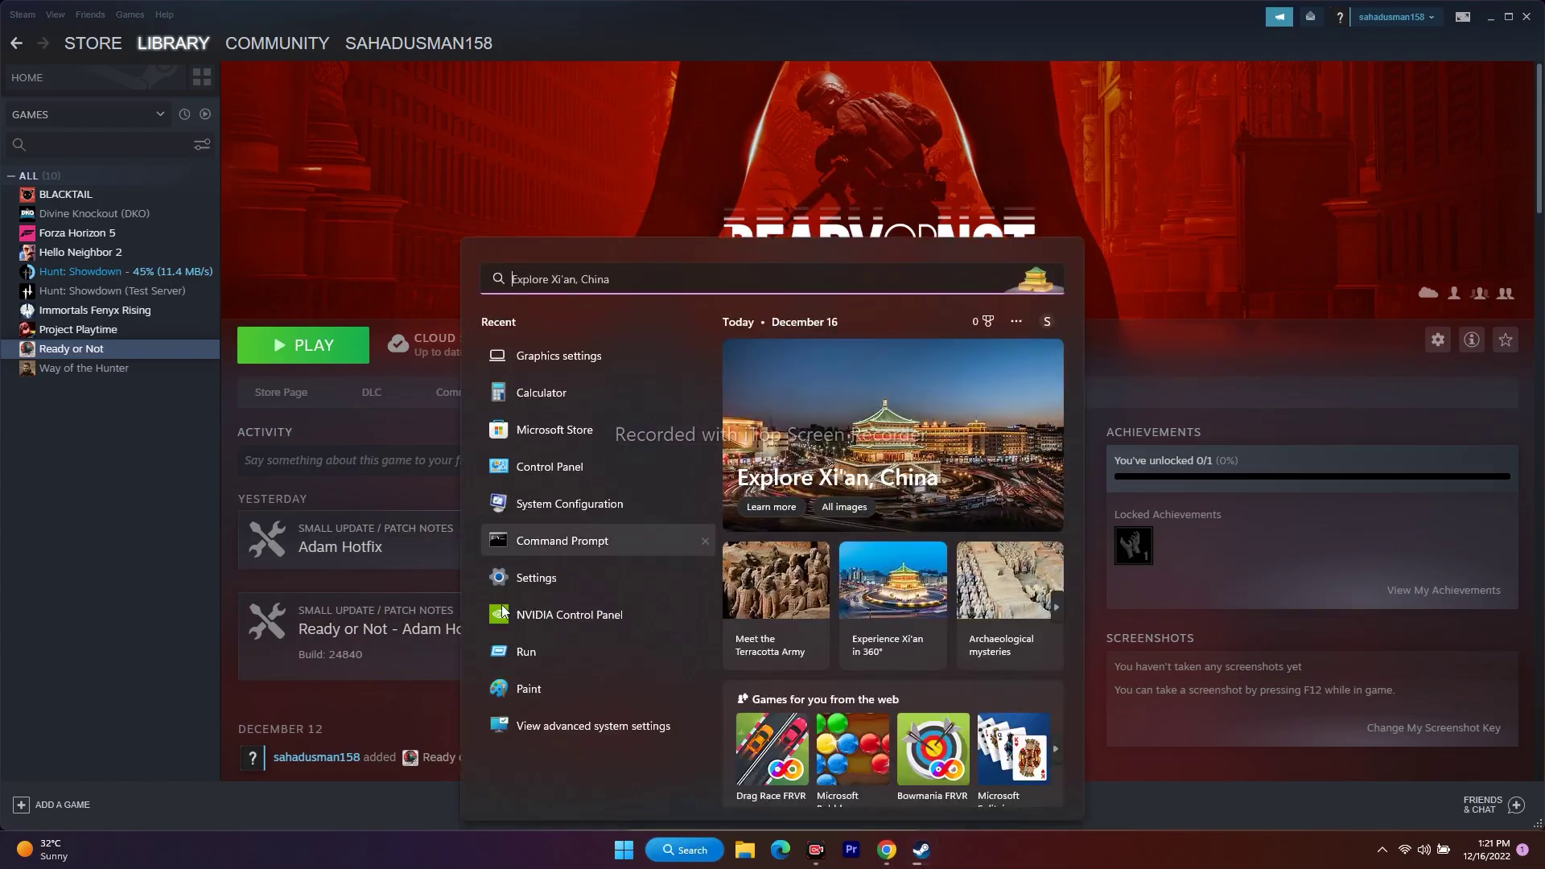
{"action": "left_click", "coordinate": [536, 647]}
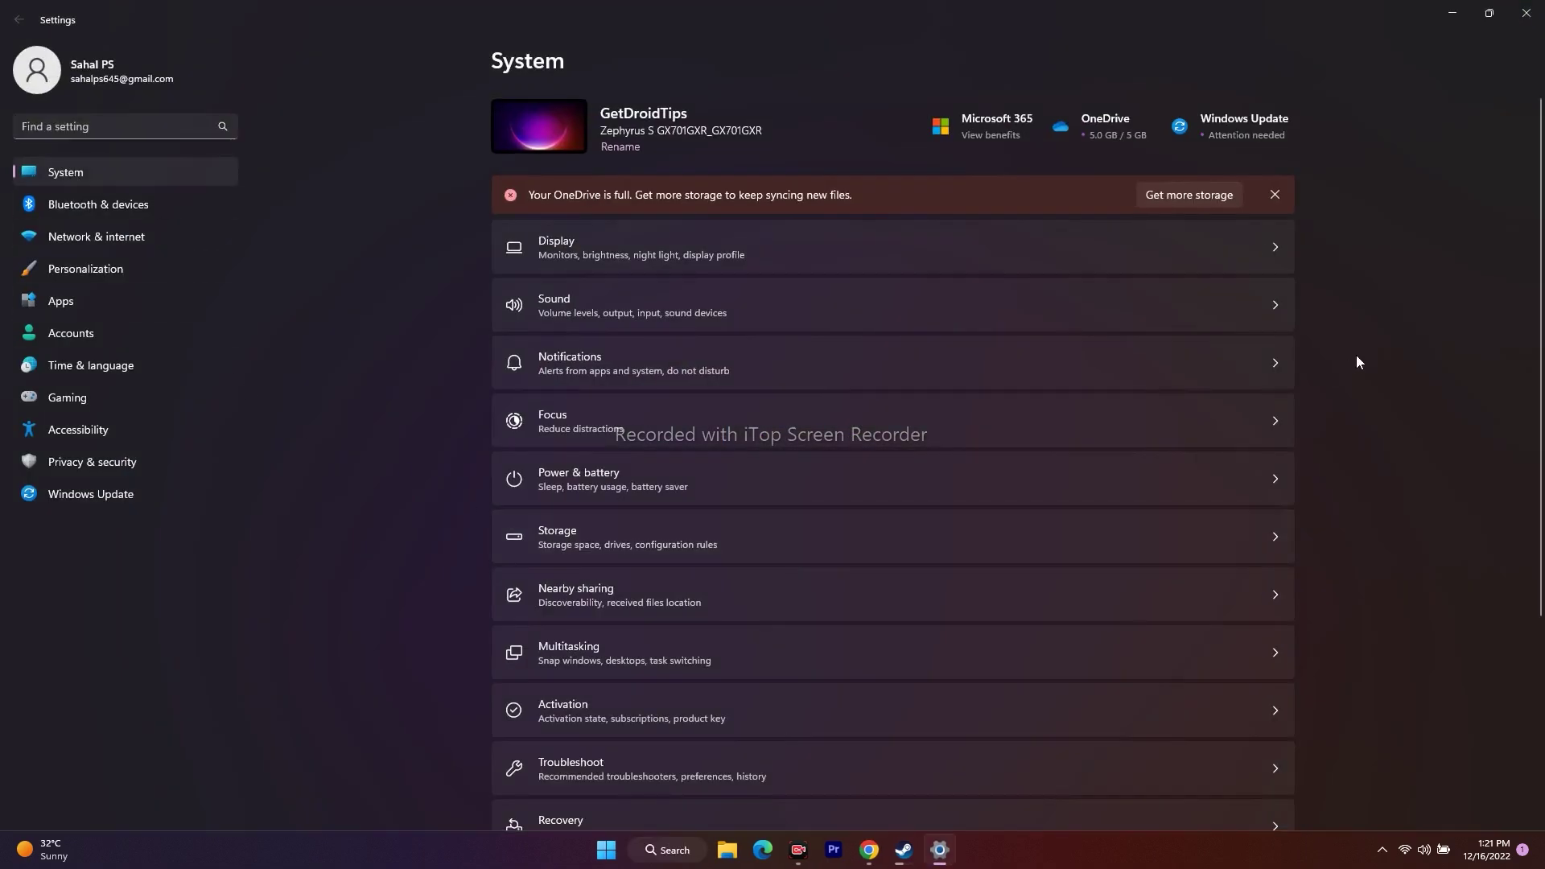
{"action": "scroll", "coordinate": [1361, 356], "scroll_direction": "down", "scroll_amount": 3}
{"action": "left_click", "coordinate": [592, 763]}
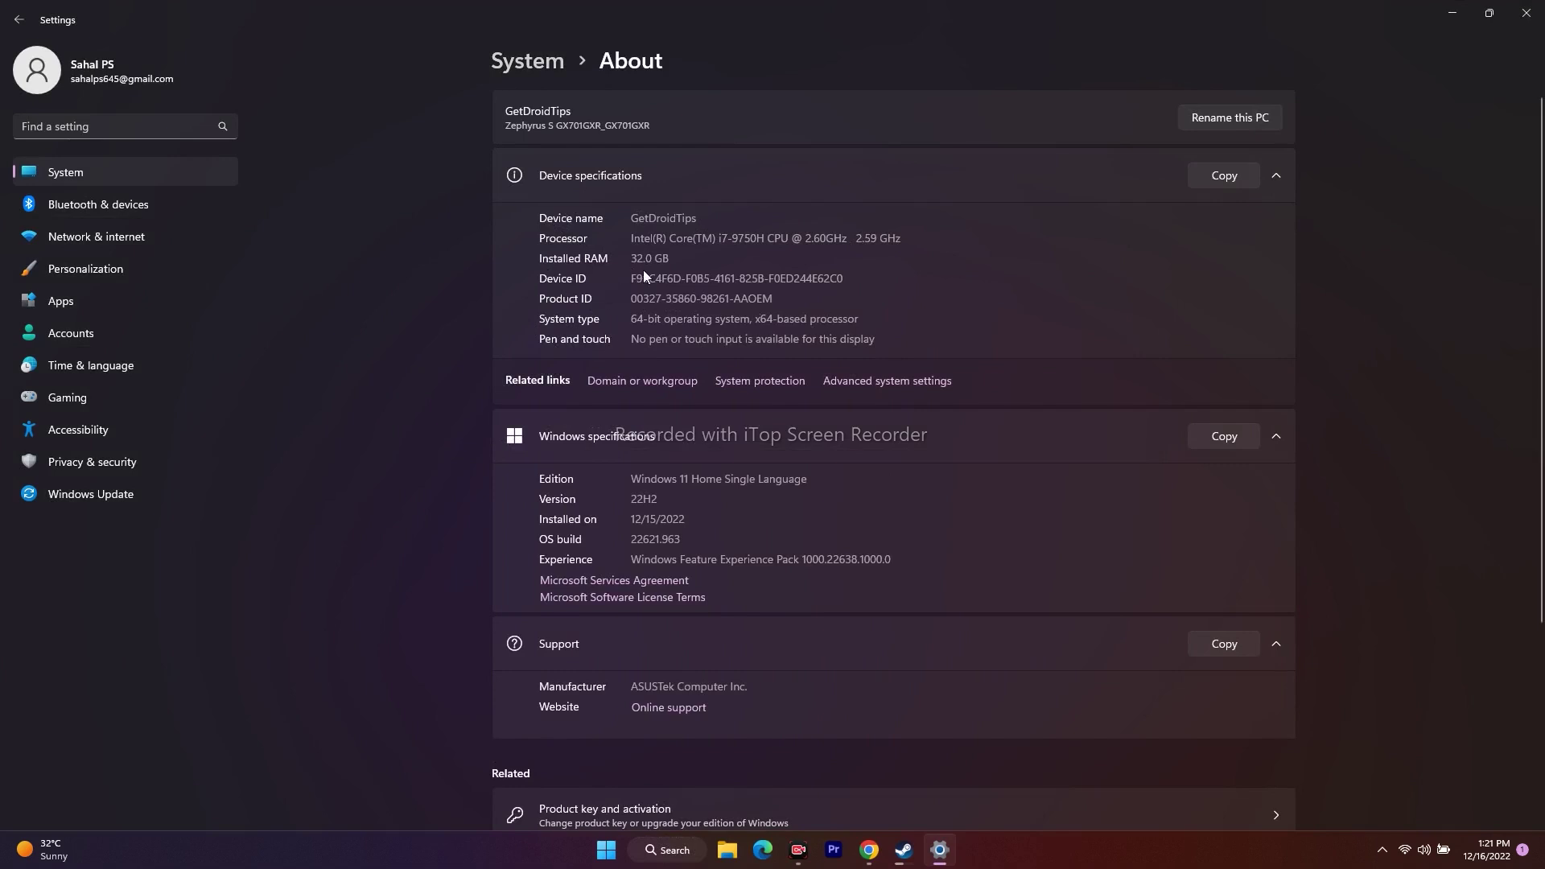
{"action": "mouse_move", "coordinate": [636, 317]}
{"action": "left_mouse_down"}
{"action": "mouse_move", "coordinate": [875, 326]}
{"action": "mouse_move", "coordinate": [633, 319]}
{"action": "left_mouse_up"}
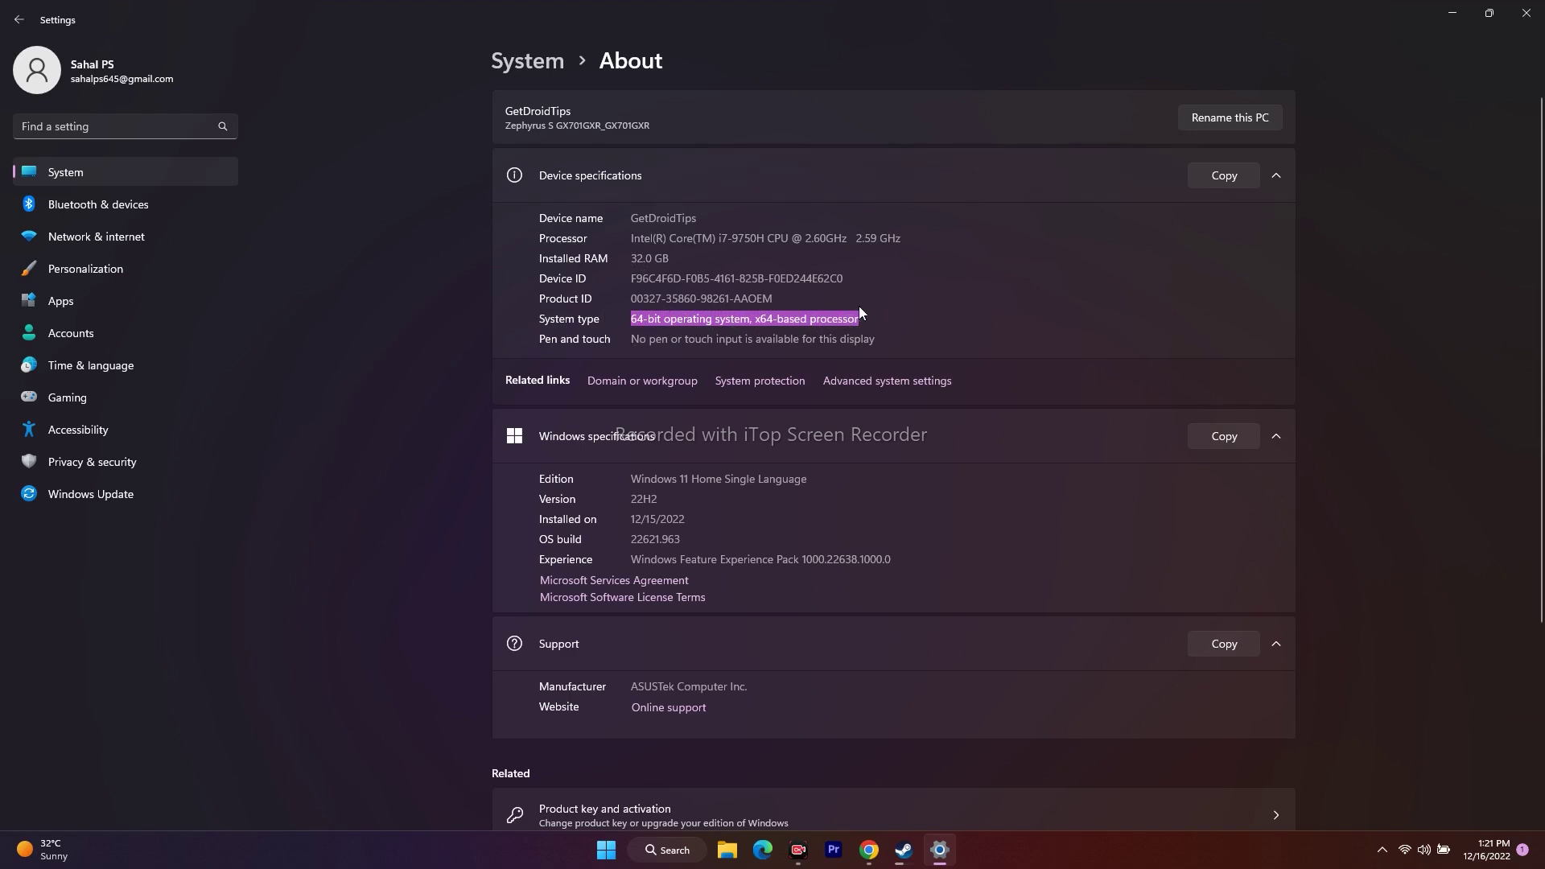
Step: Return to Chrome to view the x64 Visual C++ Redistributable link, and clear the Steam, Chrome and Settings windows off the desktop
{"action": "left_click", "coordinate": [869, 850]}
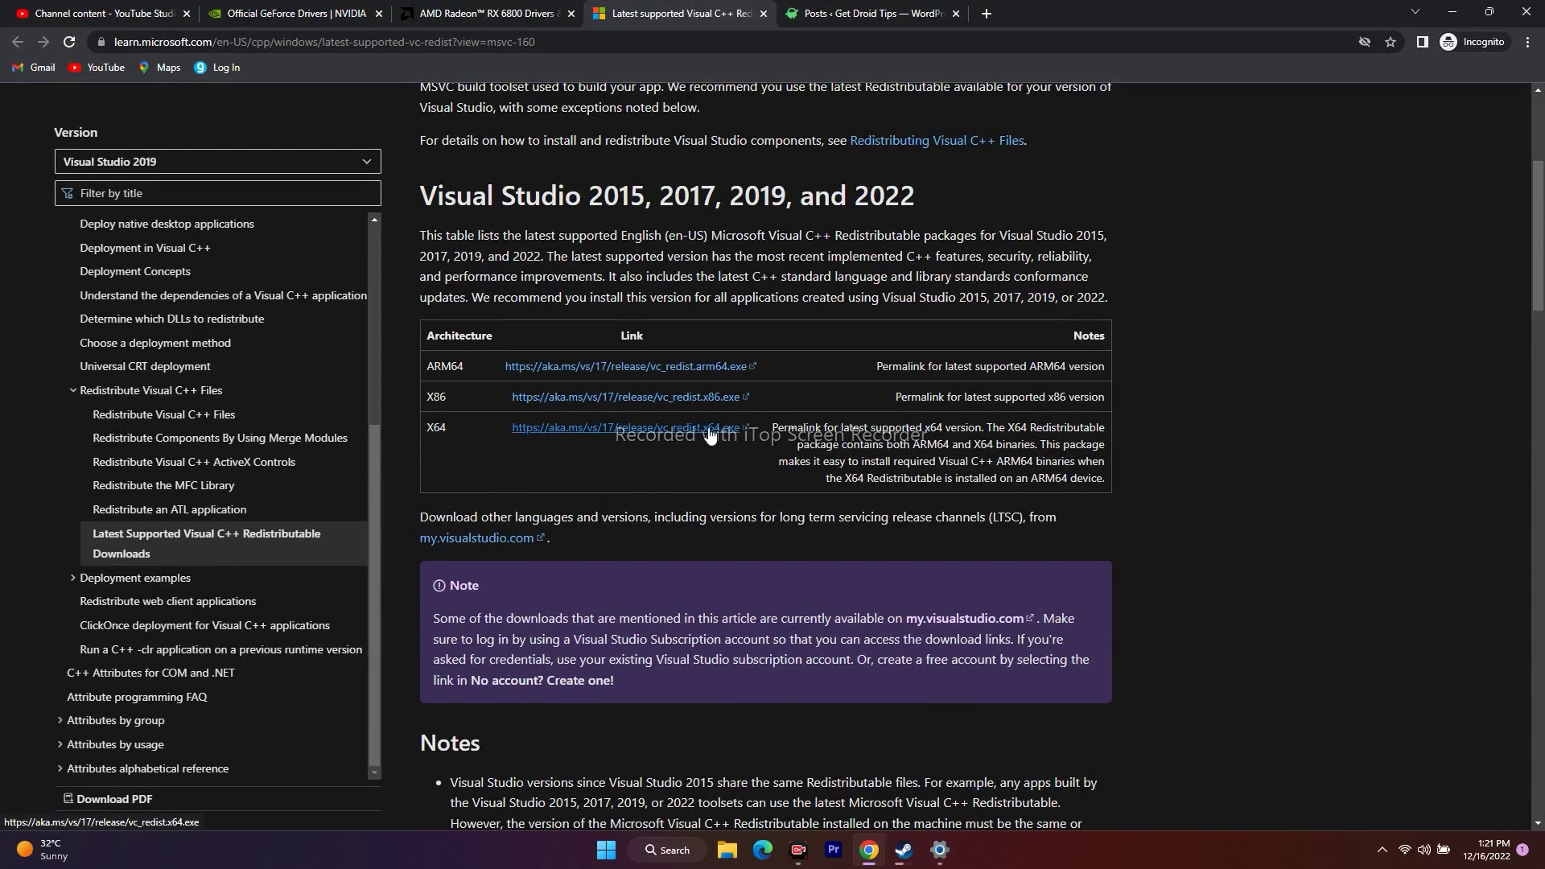
{"action": "left_click", "coordinate": [905, 851]}
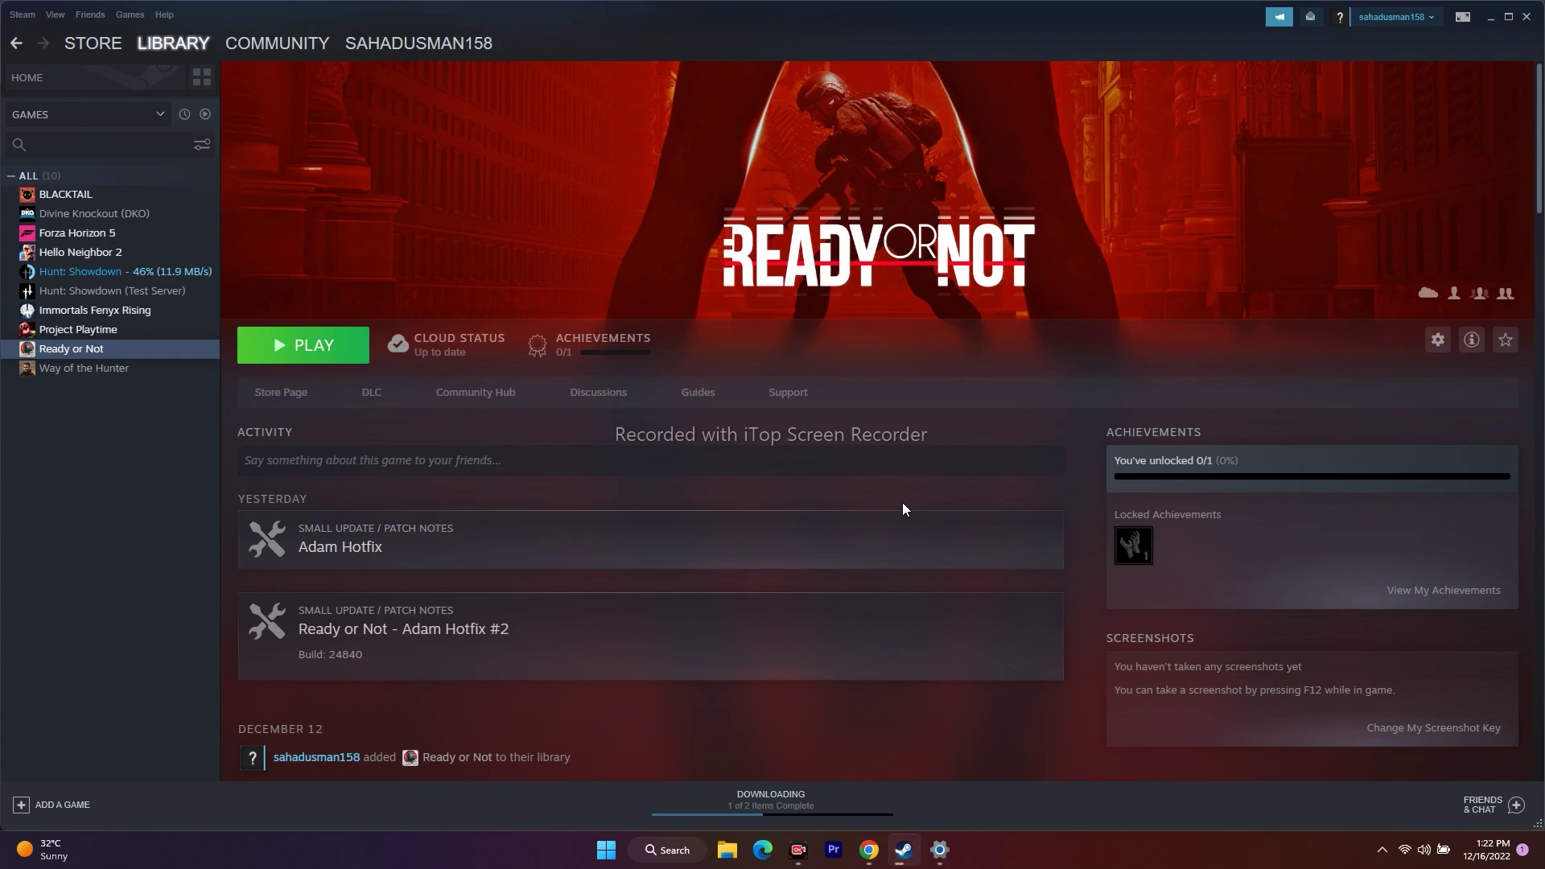
{"action": "left_click", "coordinate": [1490, 18]}
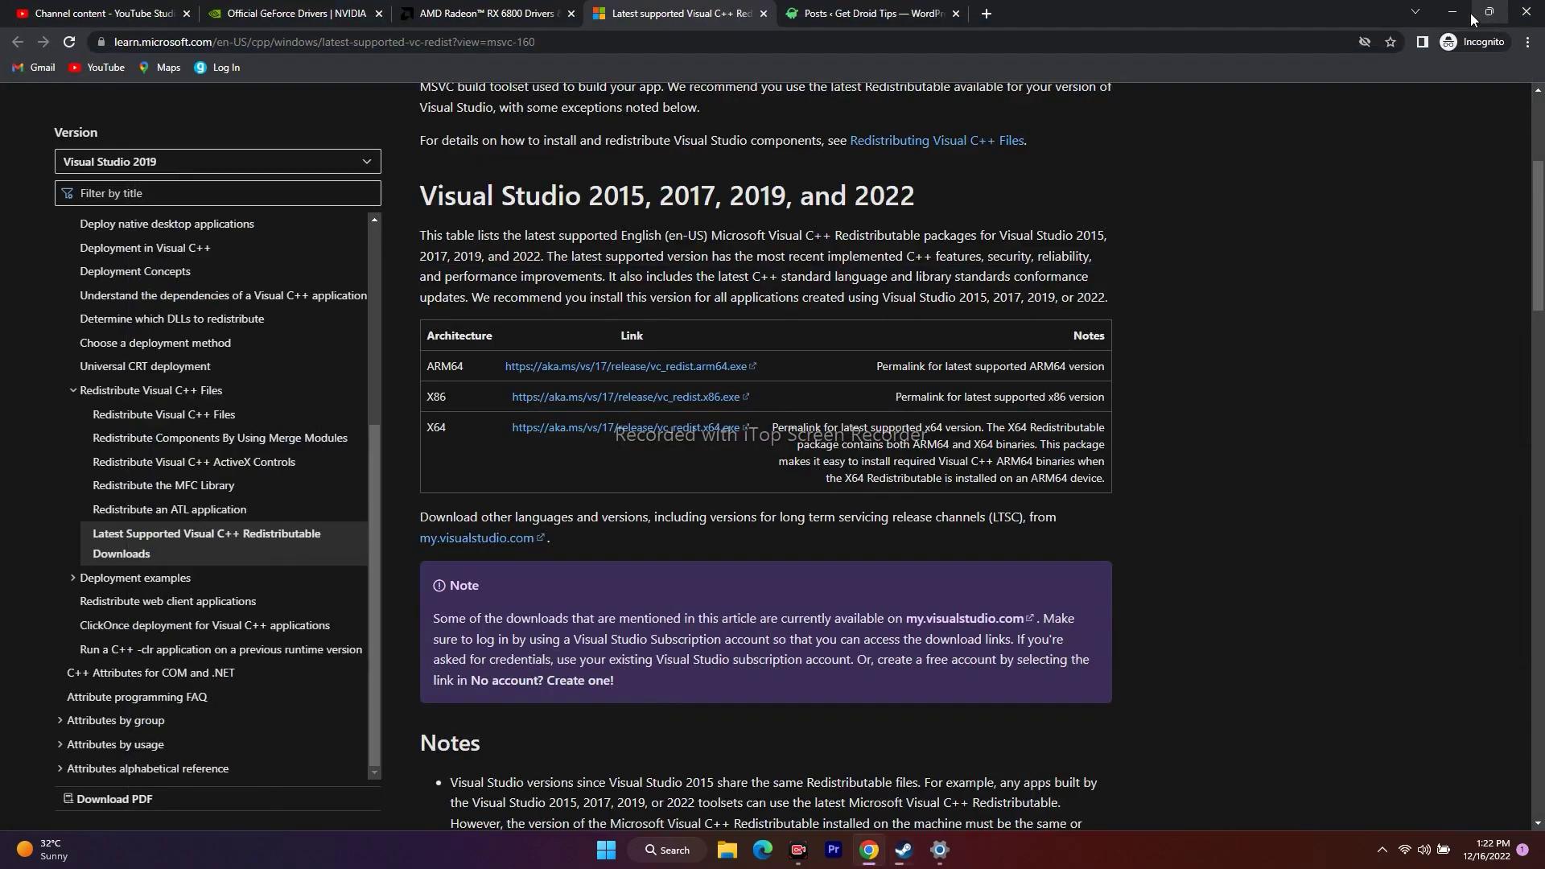
{"action": "left_click", "coordinate": [1453, 13]}
{"action": "left_click", "coordinate": [1526, 12]}
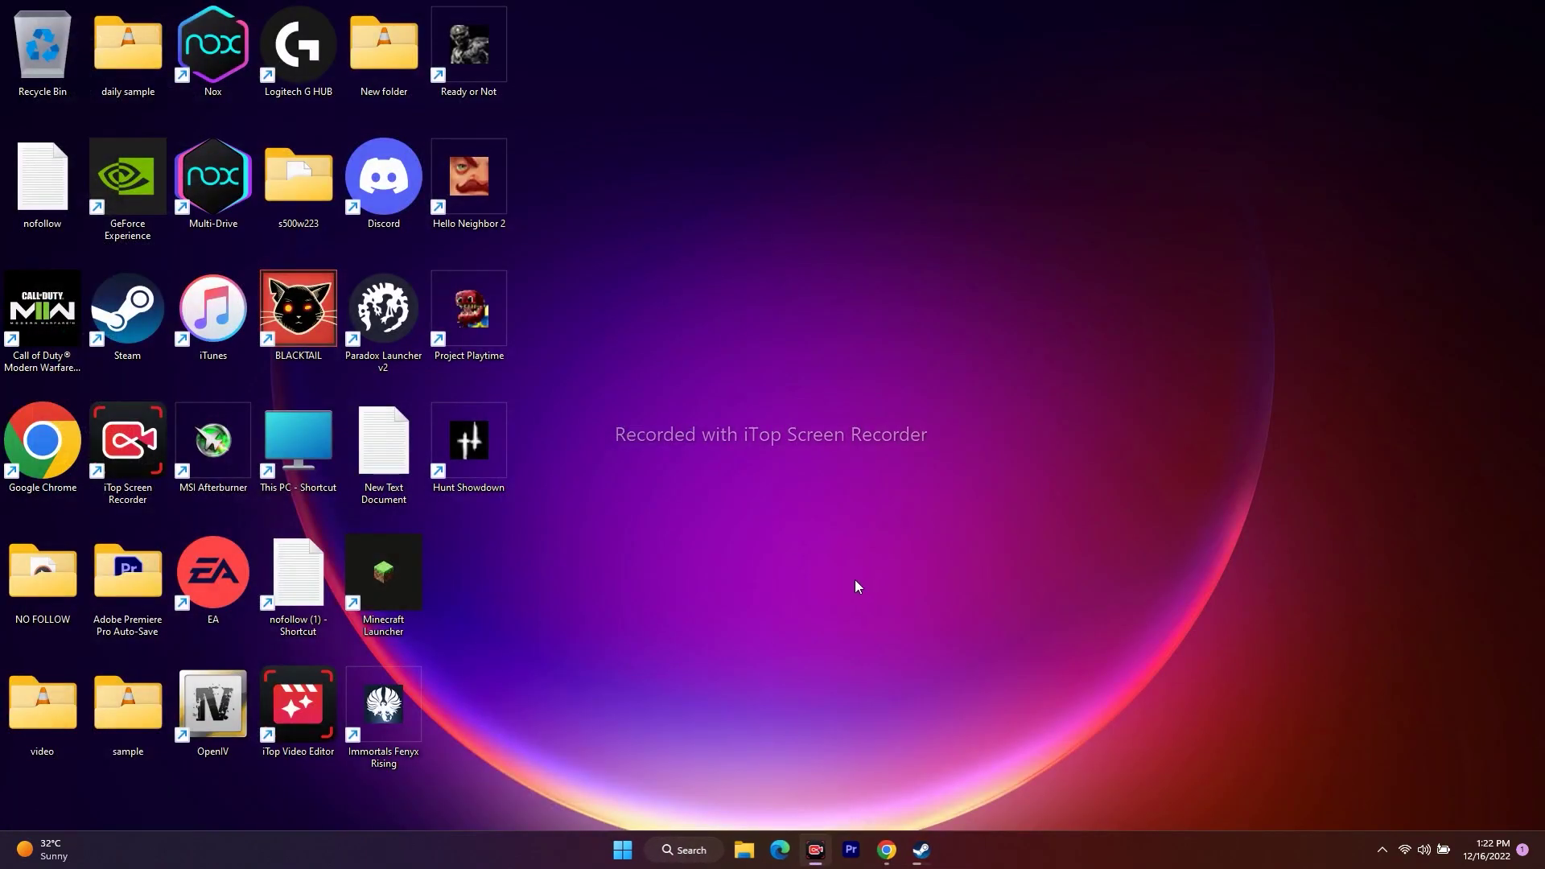
Step: Open the Windows Graphics settings page and look through the list of apps with custom graphics options
{"action": "left_click", "coordinate": [687, 857]}
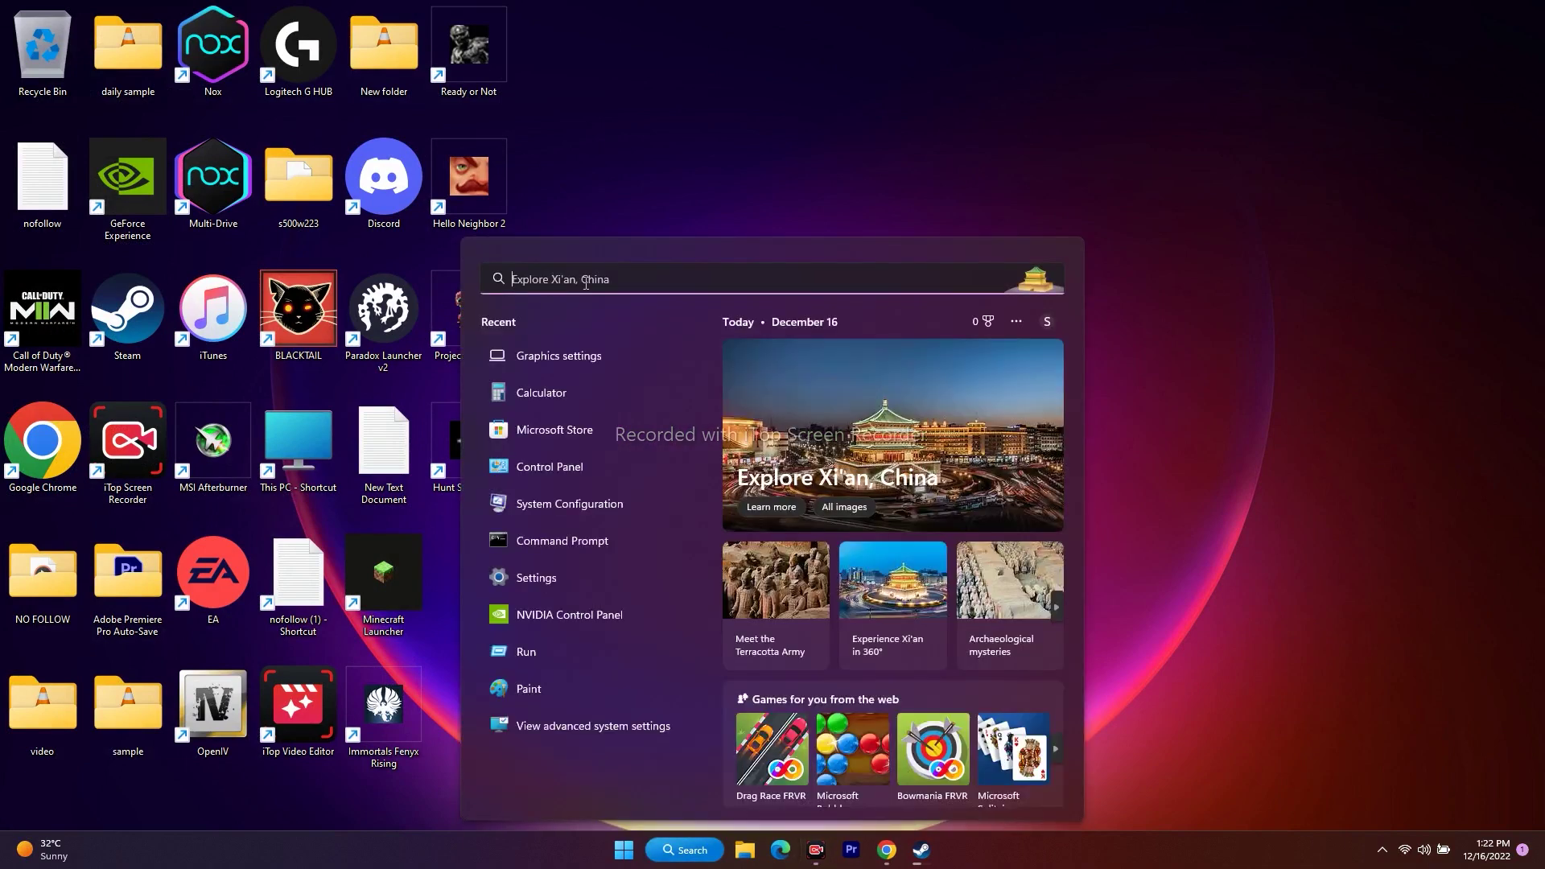
{"action": "type", "text": "gr"}
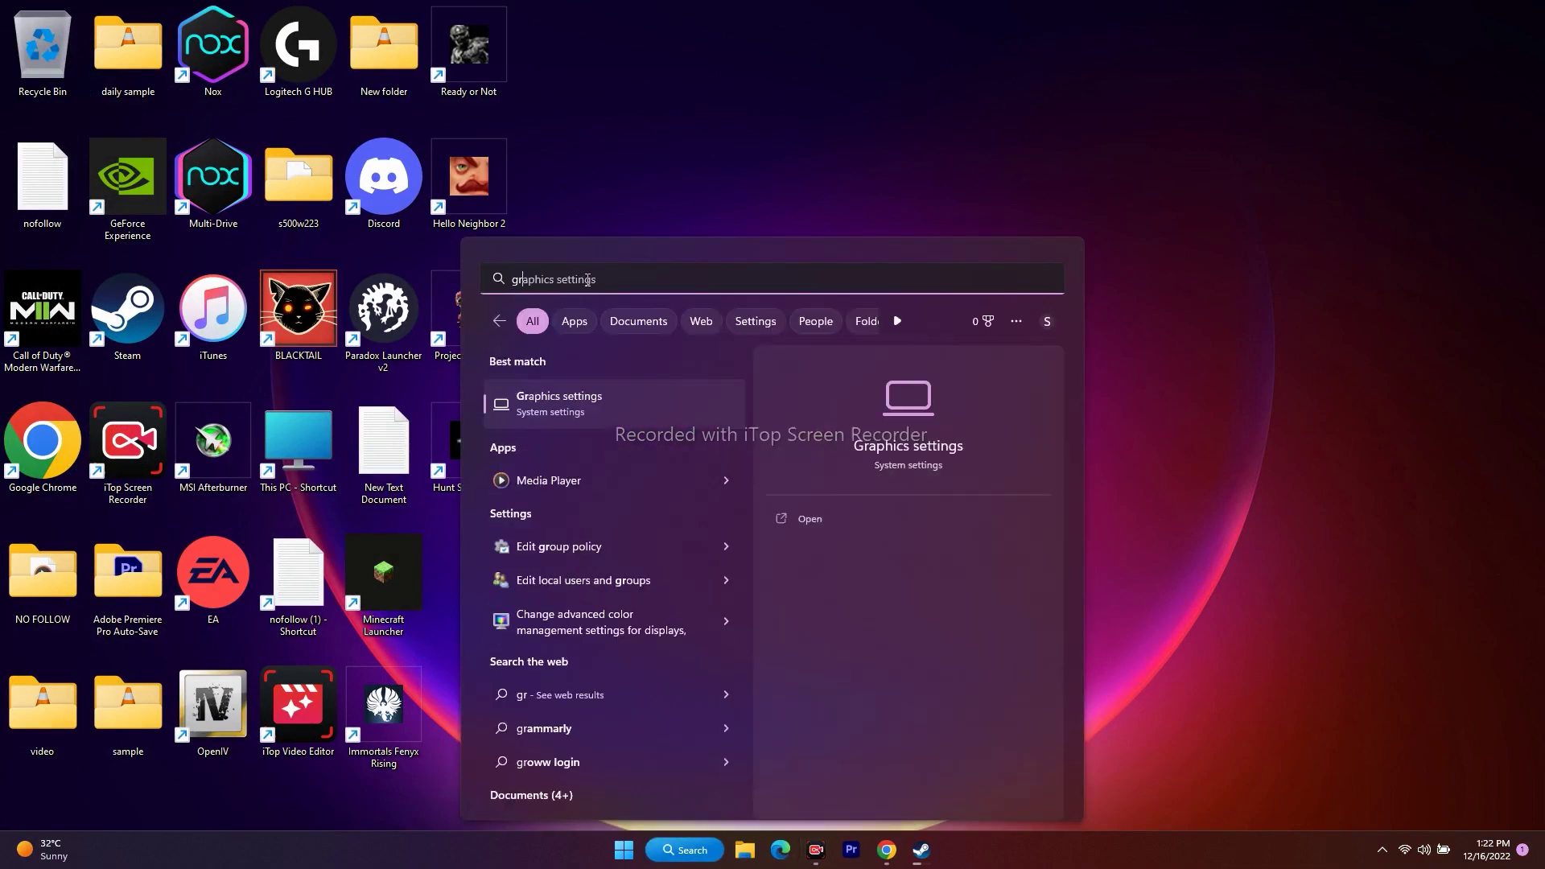
{"action": "left_click", "coordinate": [653, 400]}
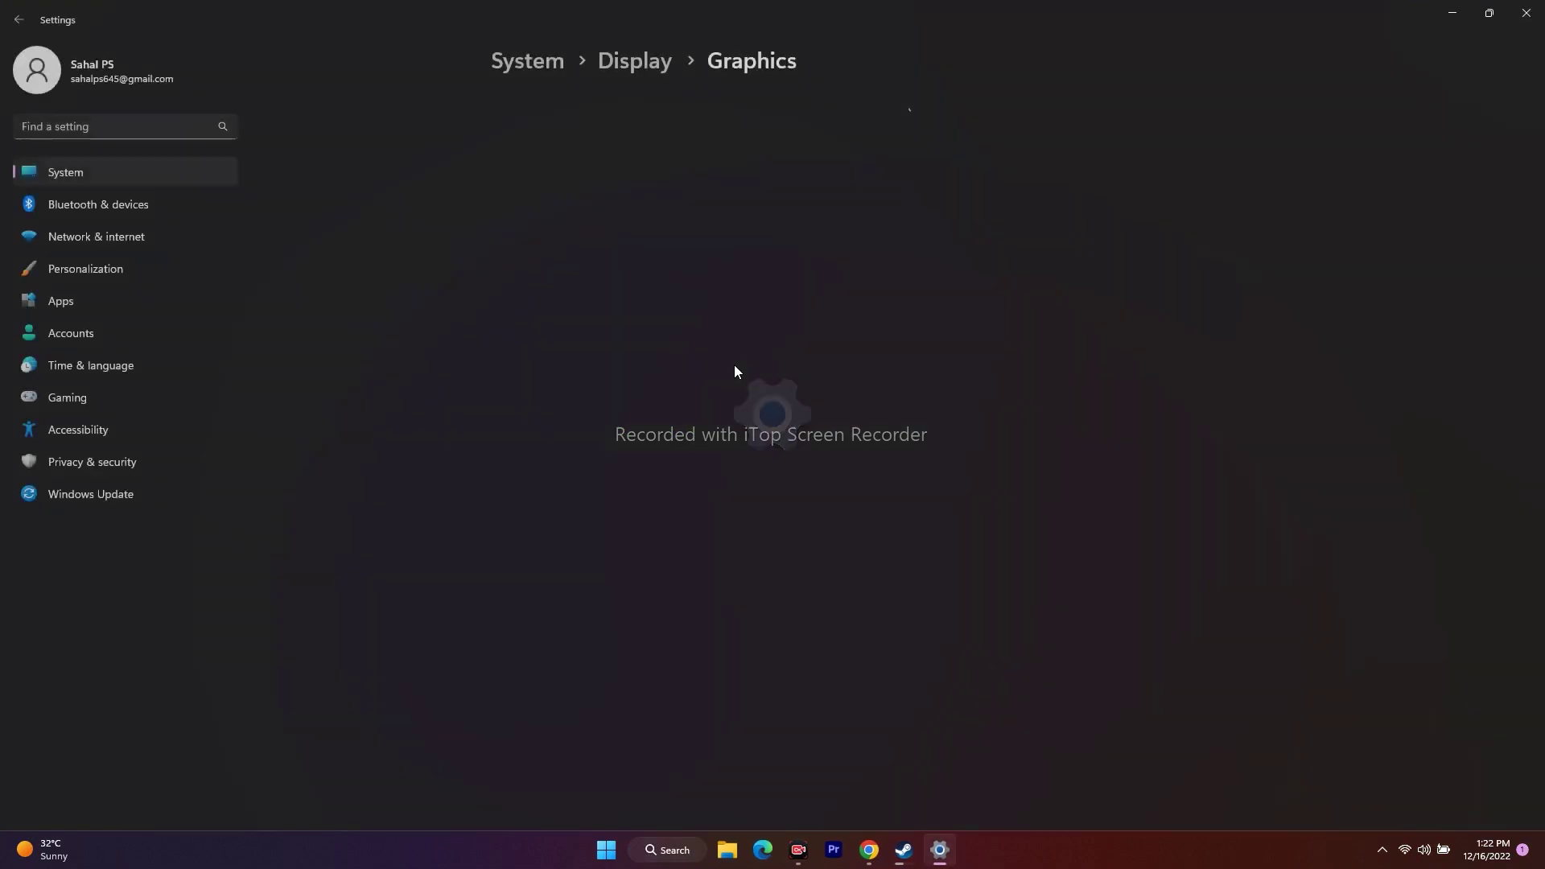
{"action": "scroll", "coordinate": [1032, 276], "scroll_direction": "down", "scroll_amount": 15}
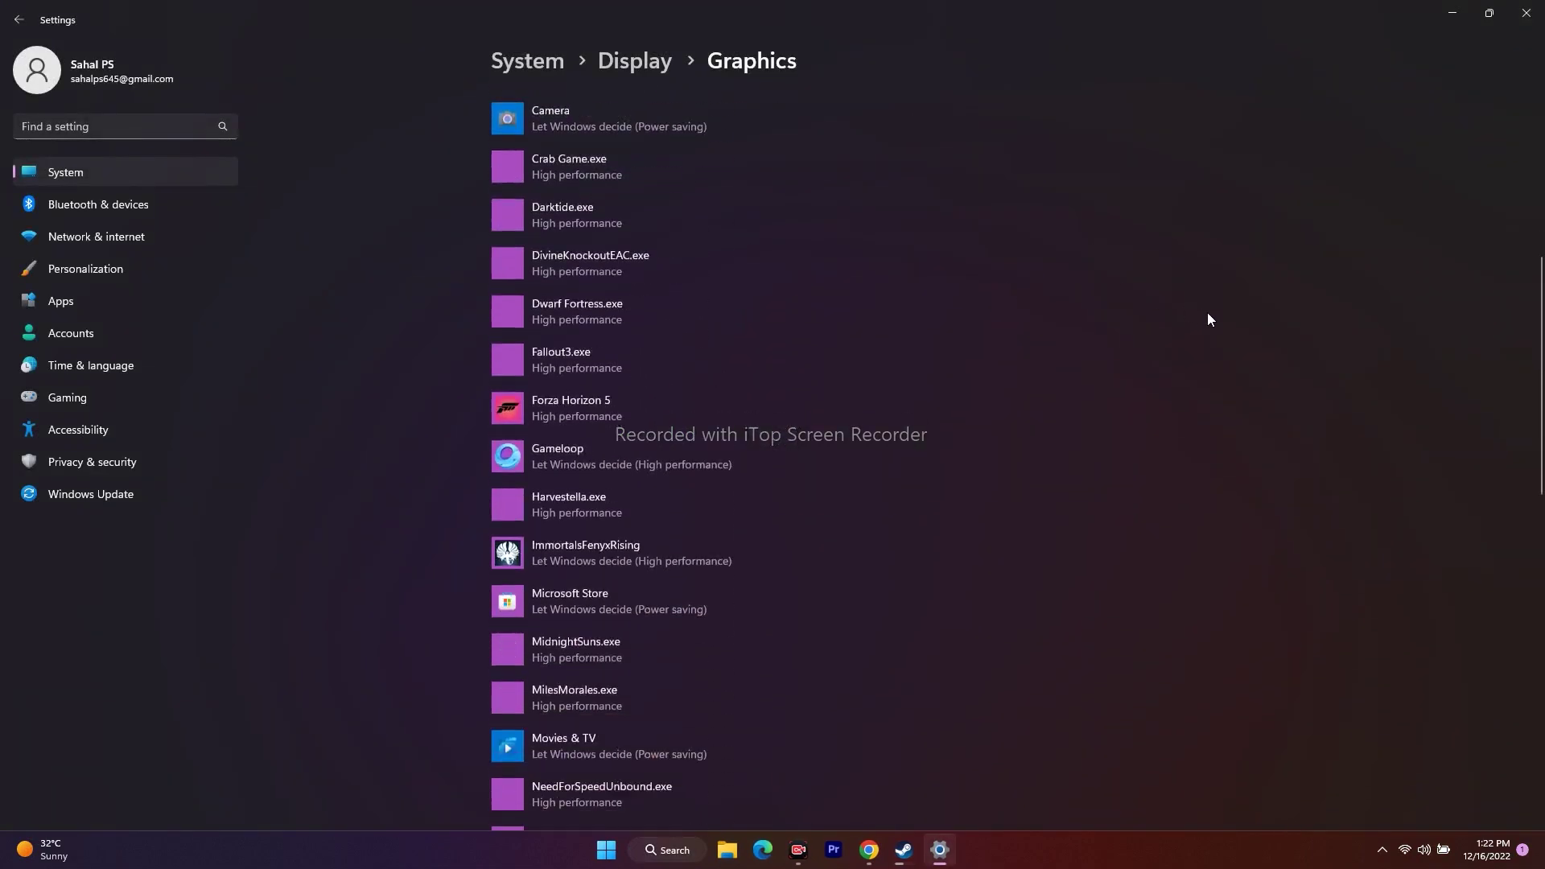
{"action": "scroll", "coordinate": [1209, 318], "scroll_direction": "up", "scroll_amount": 15}
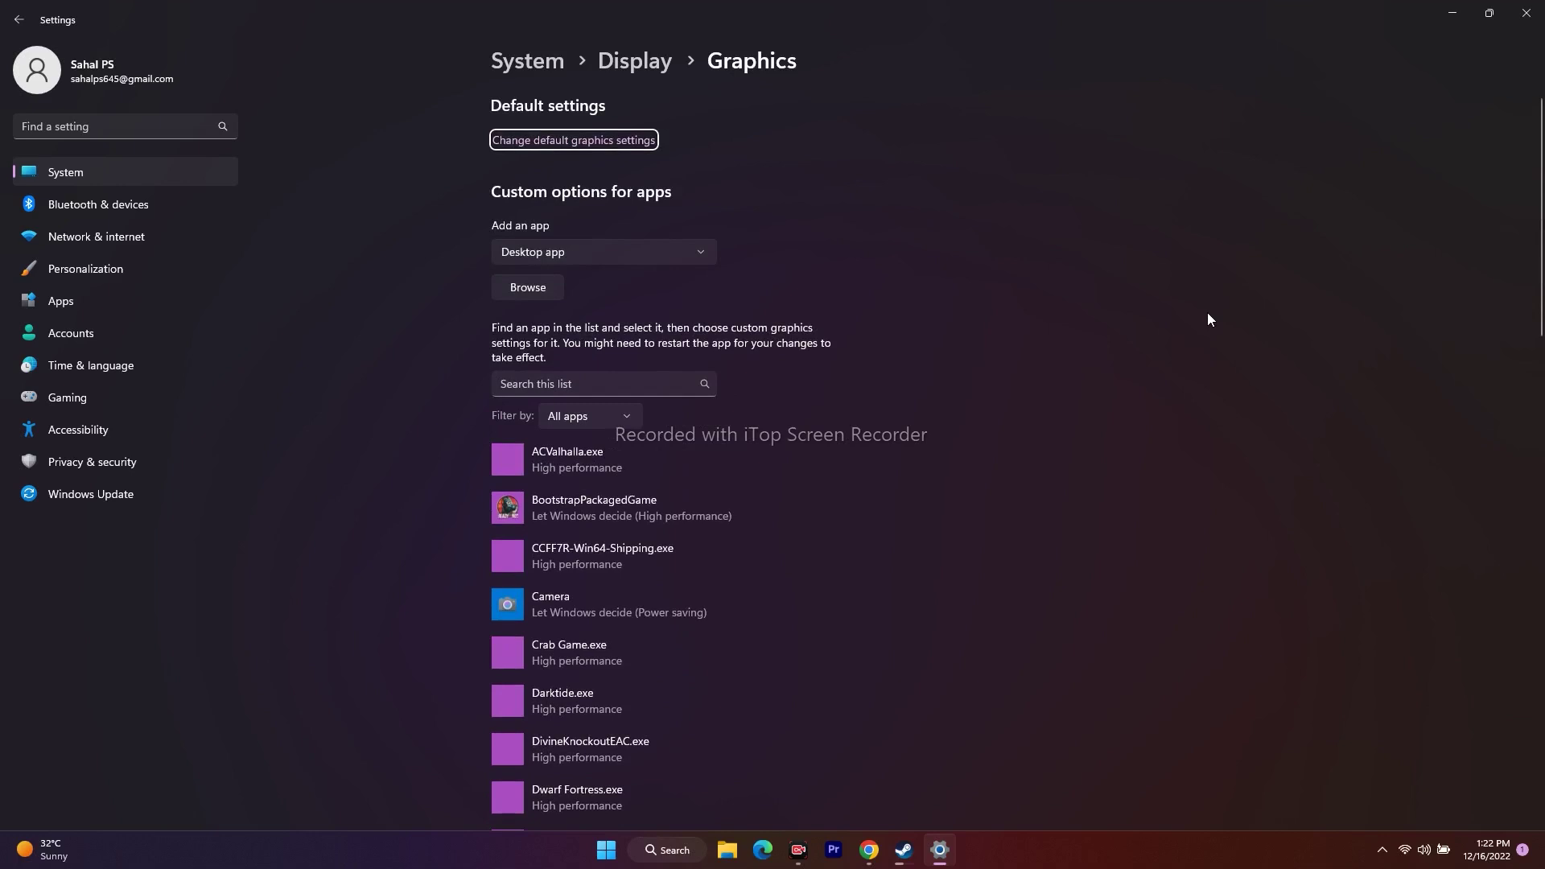
Step: Browse for a desktop app to add and go to the Steam folder in C:\Program Files (x86)
{"action": "left_click", "coordinate": [531, 287]}
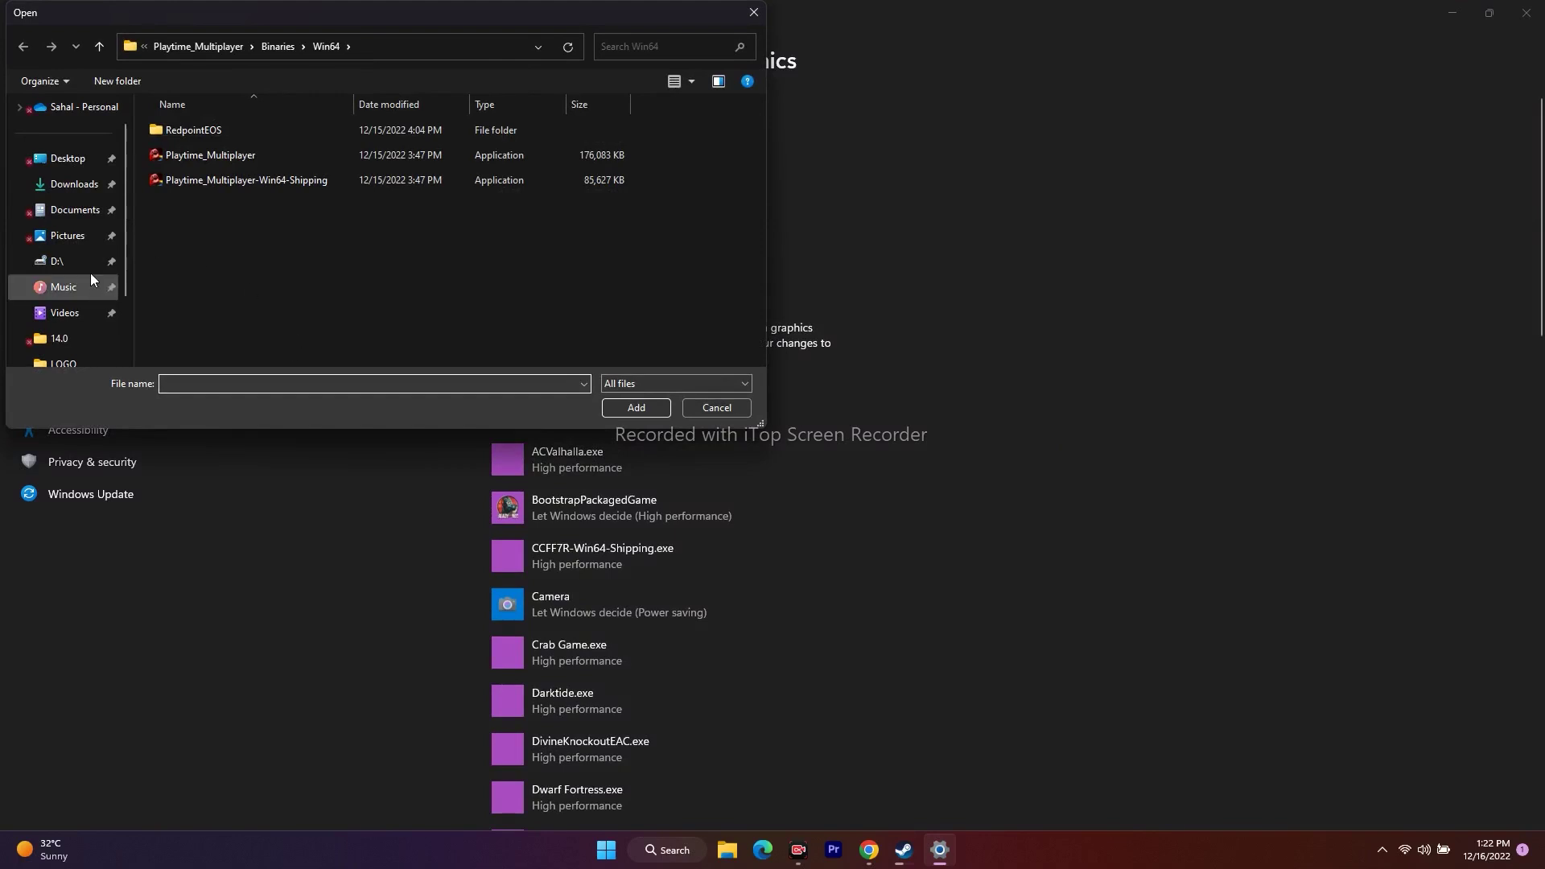
{"action": "scroll", "coordinate": [91, 280], "scroll_direction": "down", "scroll_amount": 1}
{"action": "left_click", "coordinate": [69, 338]}
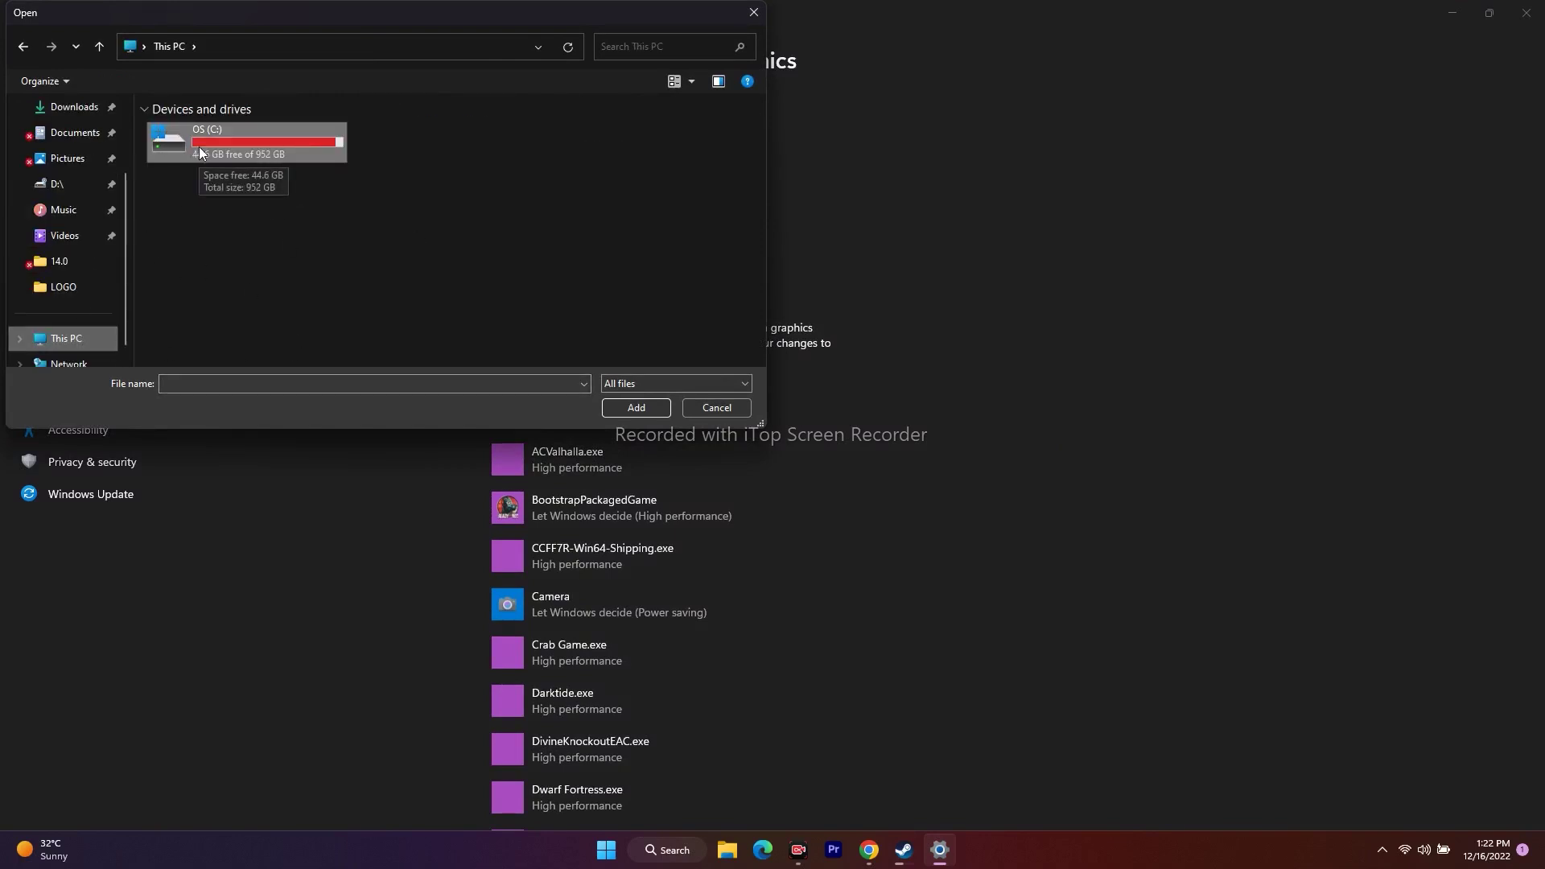
{"action": "double_click", "coordinate": [243, 143]}
{"action": "scroll", "coordinate": [262, 270], "scroll_direction": "down", "scroll_amount": 3}
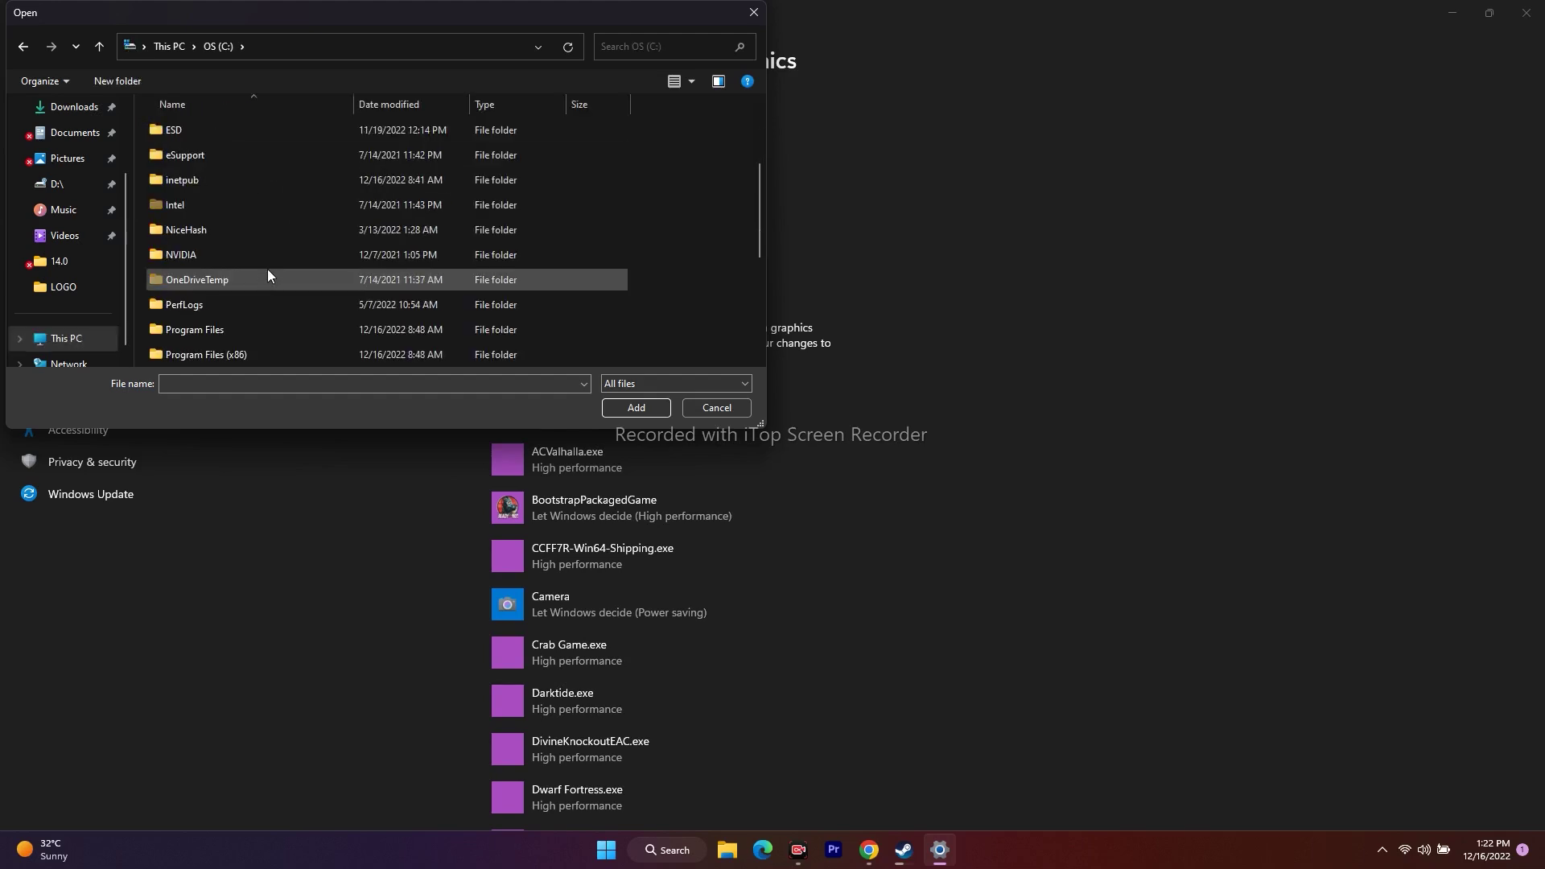
{"action": "double_click", "coordinate": [237, 282]}
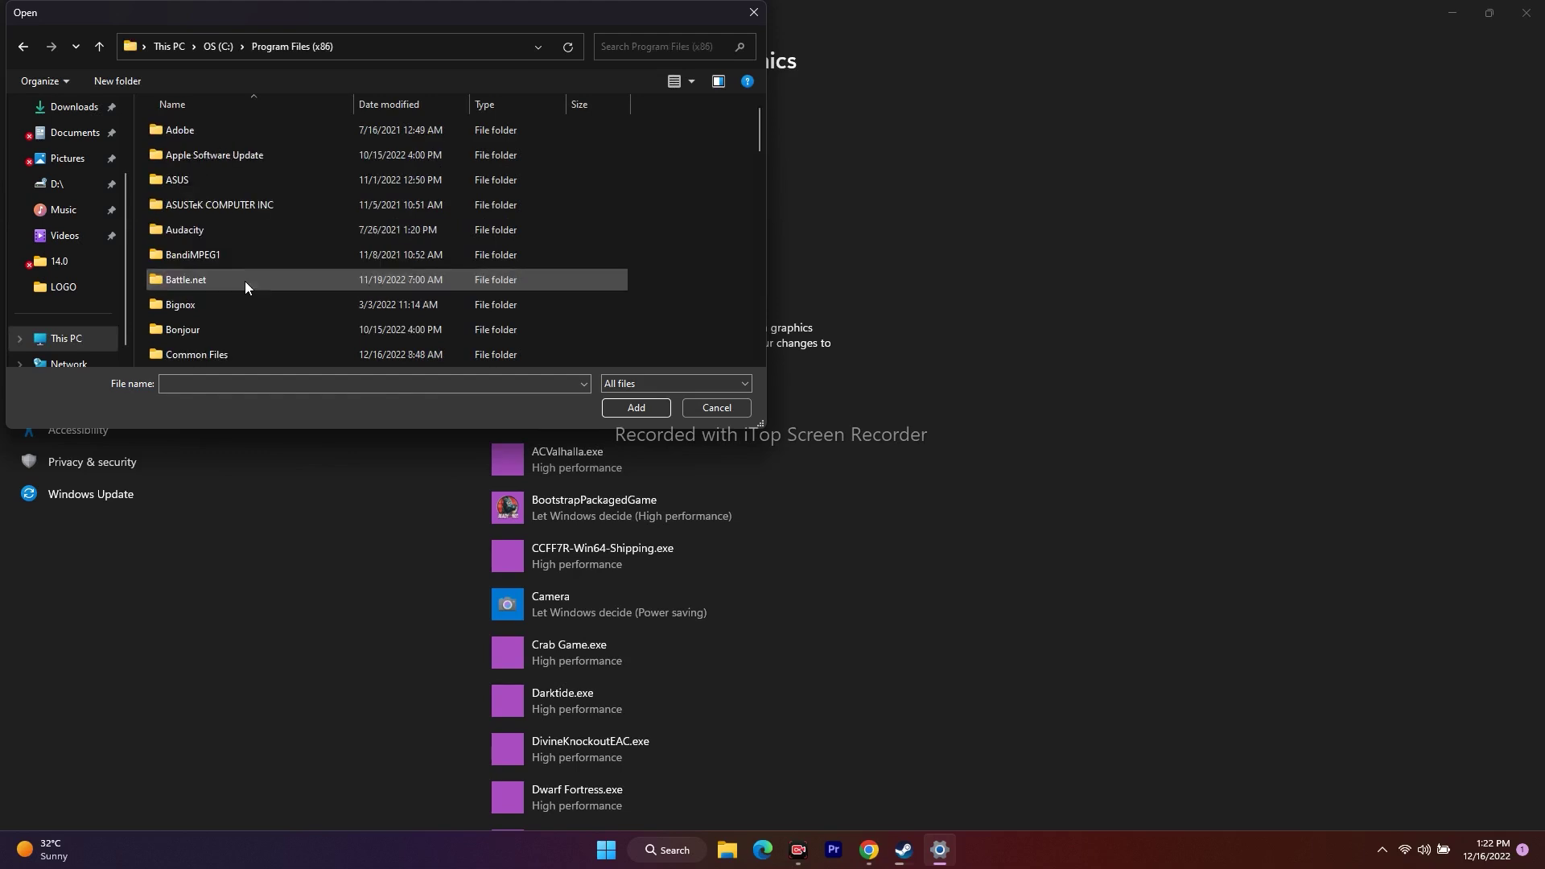
{"action": "scroll", "coordinate": [257, 201], "scroll_direction": "down", "scroll_amount": 5}
{"action": "scroll", "coordinate": [255, 229], "scroll_direction": "down", "scroll_amount": 8}
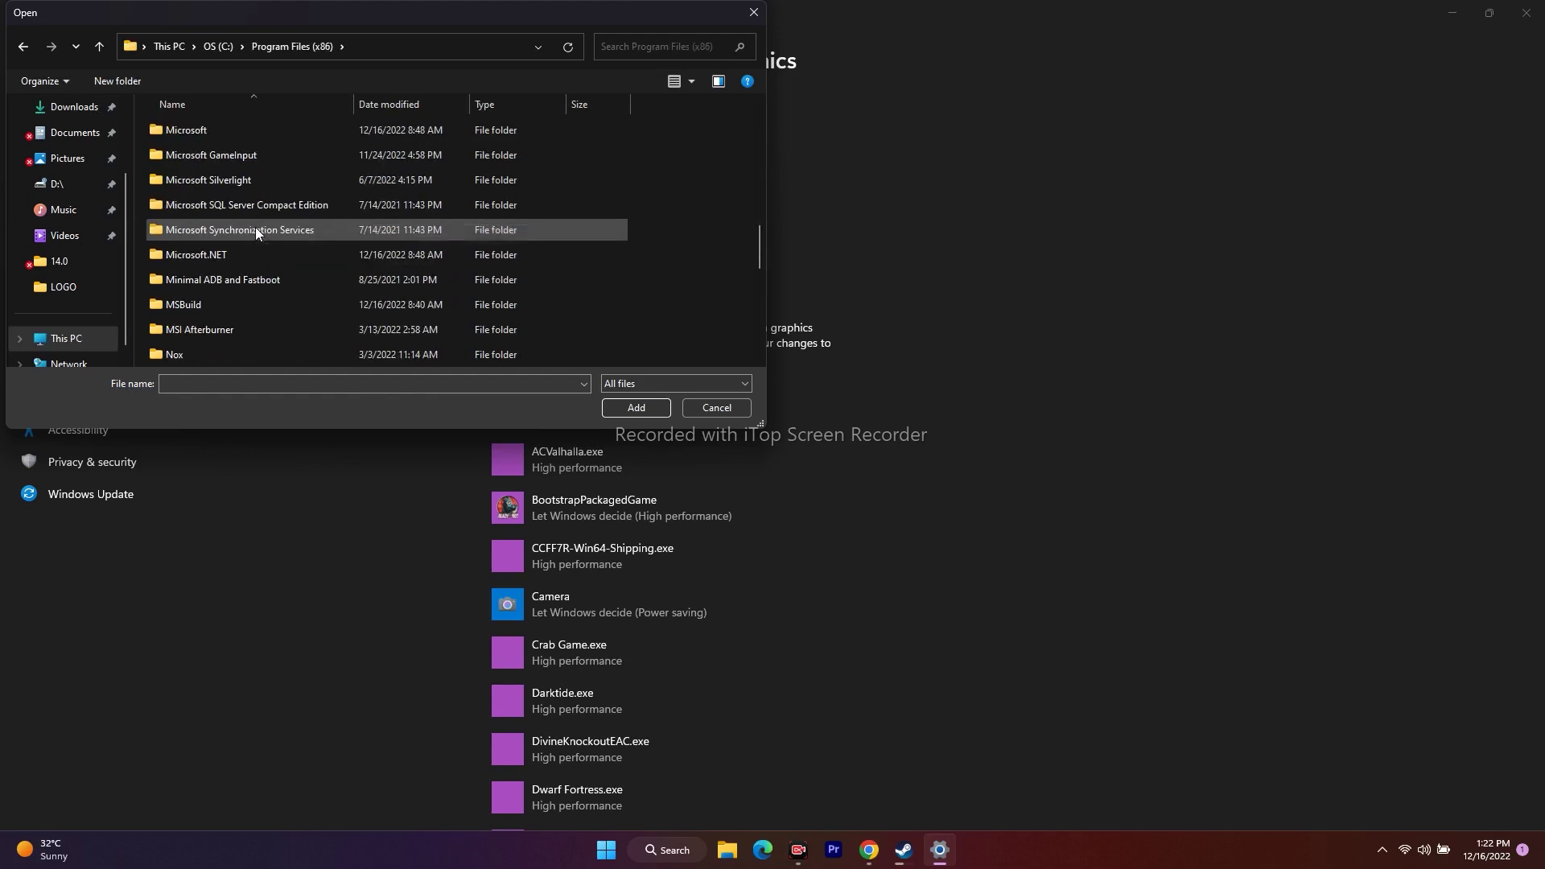
{"action": "double_click", "coordinate": [245, 232]}
Step: Try to add the ReadyOrNot application from Steam's steamapps\common\Ready Or Not folder to the custom graphics app list
{"action": "scroll", "coordinate": [281, 200], "scroll_direction": "down", "scroll_amount": 2}
{"action": "scroll", "coordinate": [281, 199], "scroll_direction": "down", "scroll_amount": 2}
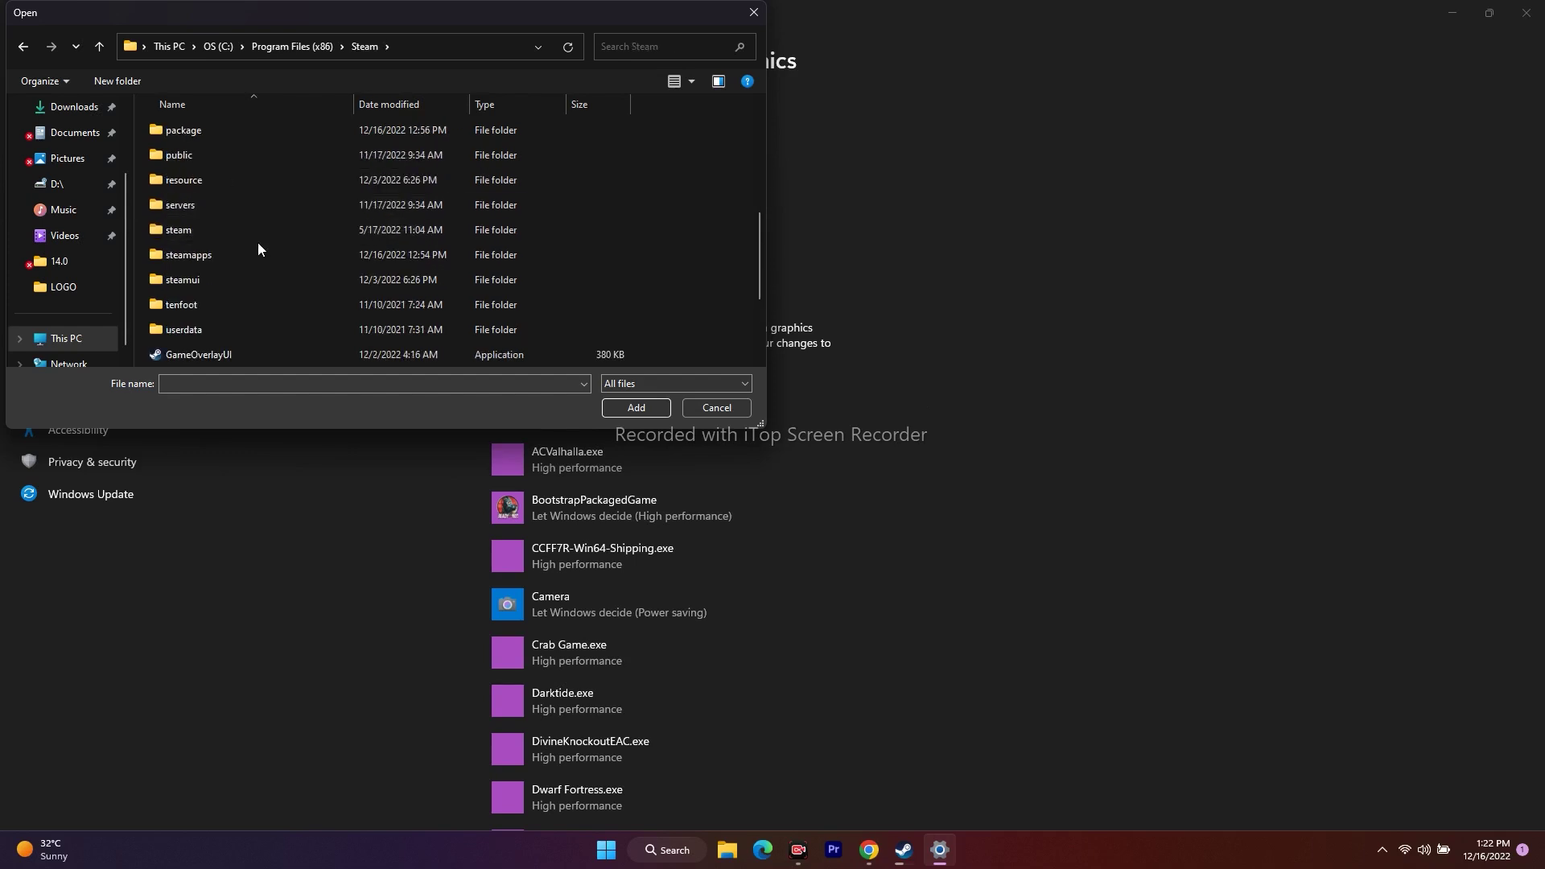
{"action": "double_click", "coordinate": [209, 256]}
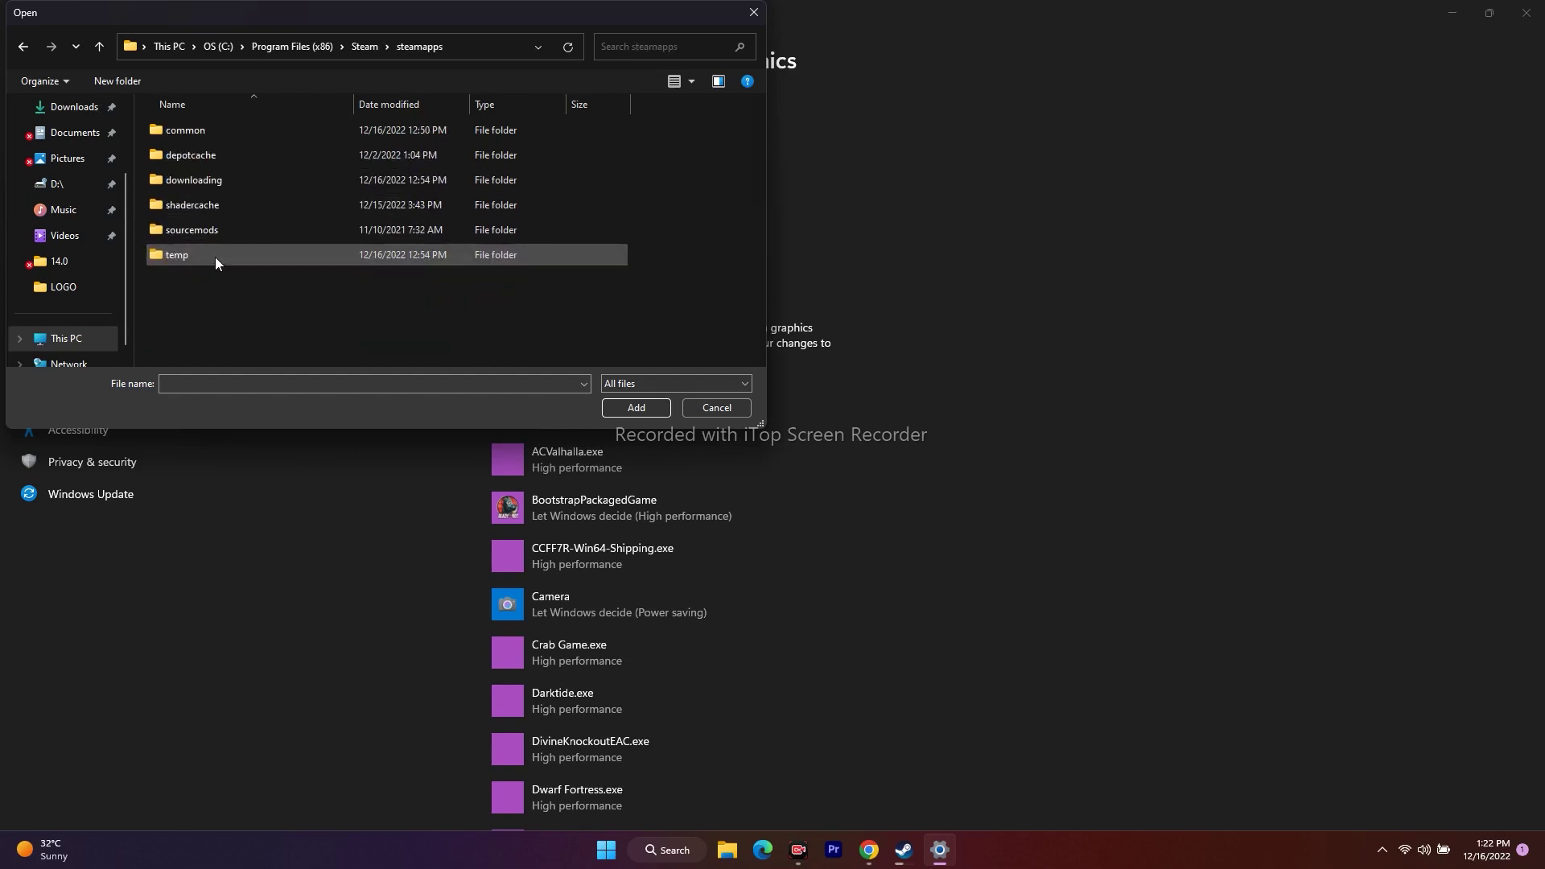
{"action": "double_click", "coordinate": [196, 132]}
{"action": "scroll", "coordinate": [241, 233], "scroll_direction": "down", "scroll_amount": 1}
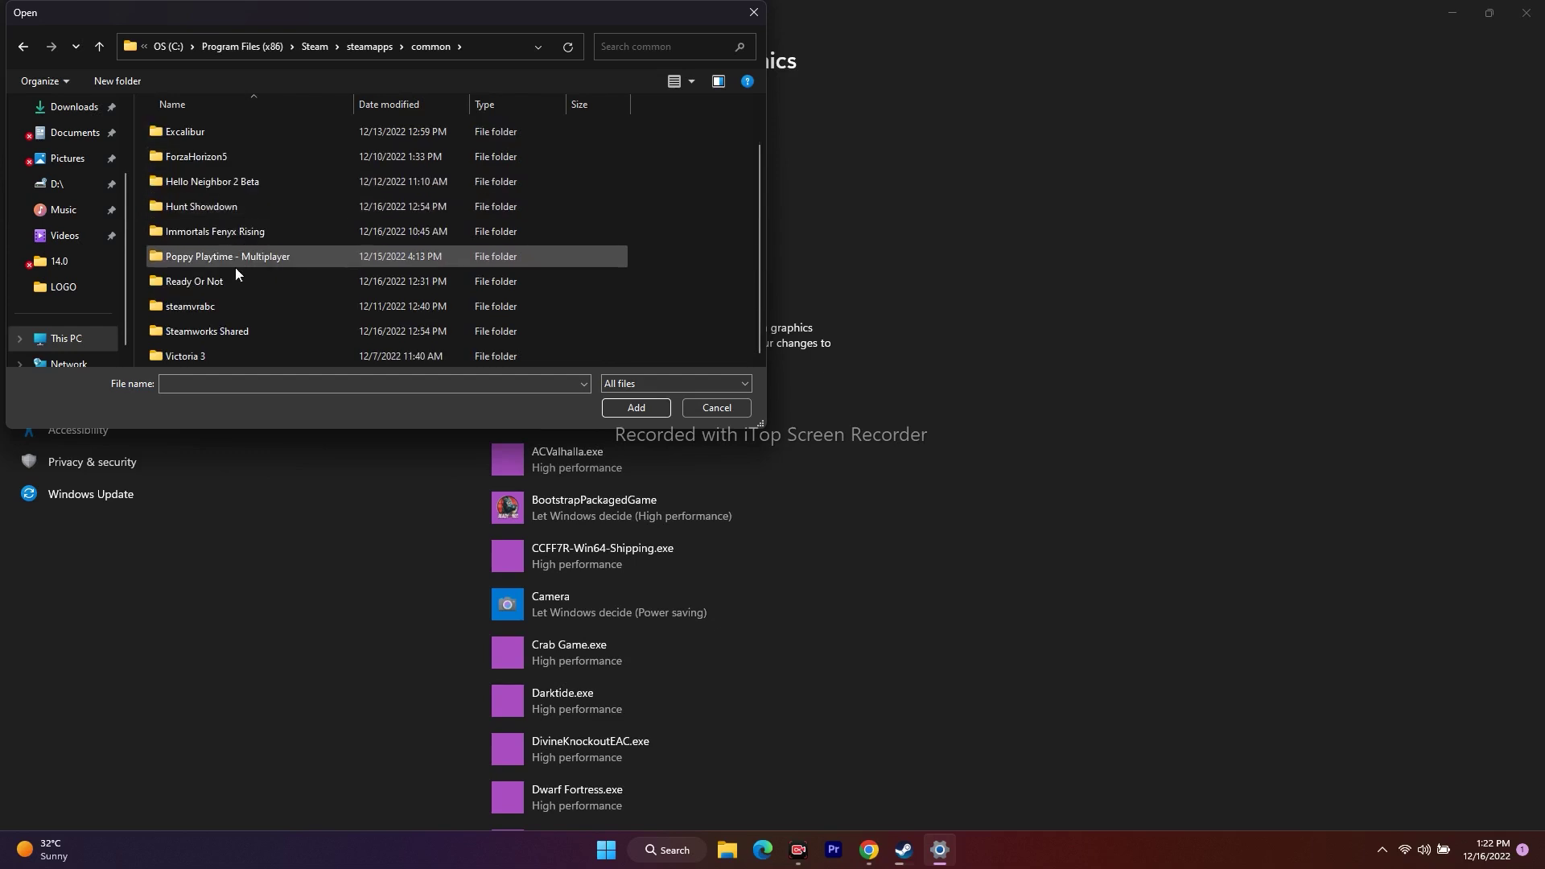
{"action": "double_click", "coordinate": [230, 280]}
{"action": "left_click", "coordinate": [313, 179]}
{"action": "left_click", "coordinate": [635, 407]}
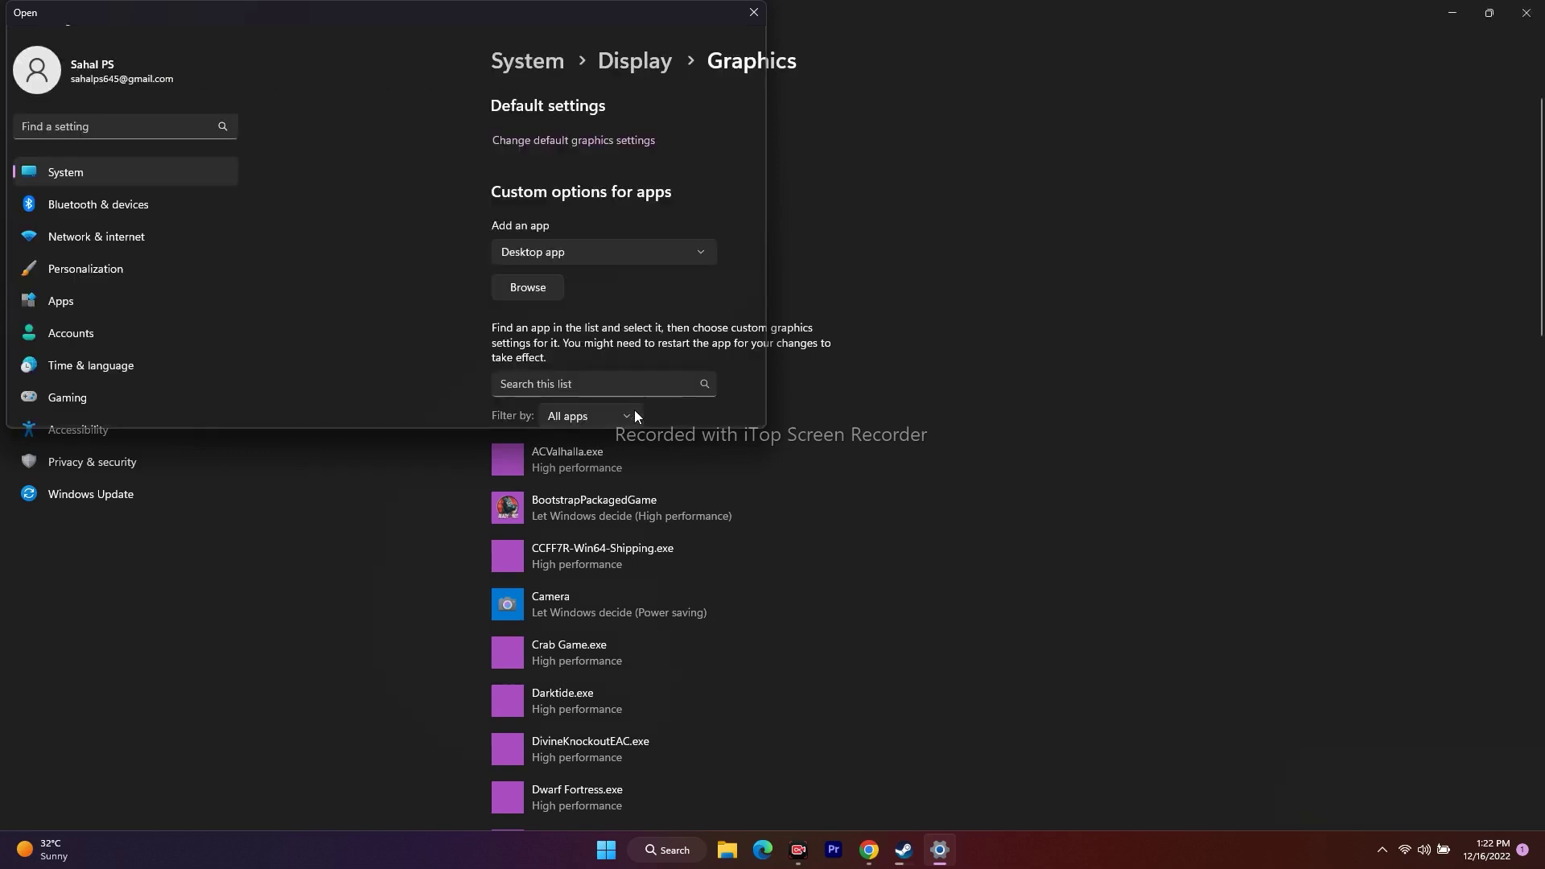
Step: Set the graphics preference of BootstrapPackagedGame (ReadyOrNot.exe) to High performance, save it, and close Settings
{"action": "scroll", "coordinate": [1259, 407], "scroll_direction": "down", "scroll_amount": 6}
{"action": "scroll", "coordinate": [1260, 407], "scroll_direction": "up", "scroll_amount": 3}
{"action": "scroll", "coordinate": [1254, 394], "scroll_direction": "down", "scroll_amount": 10}
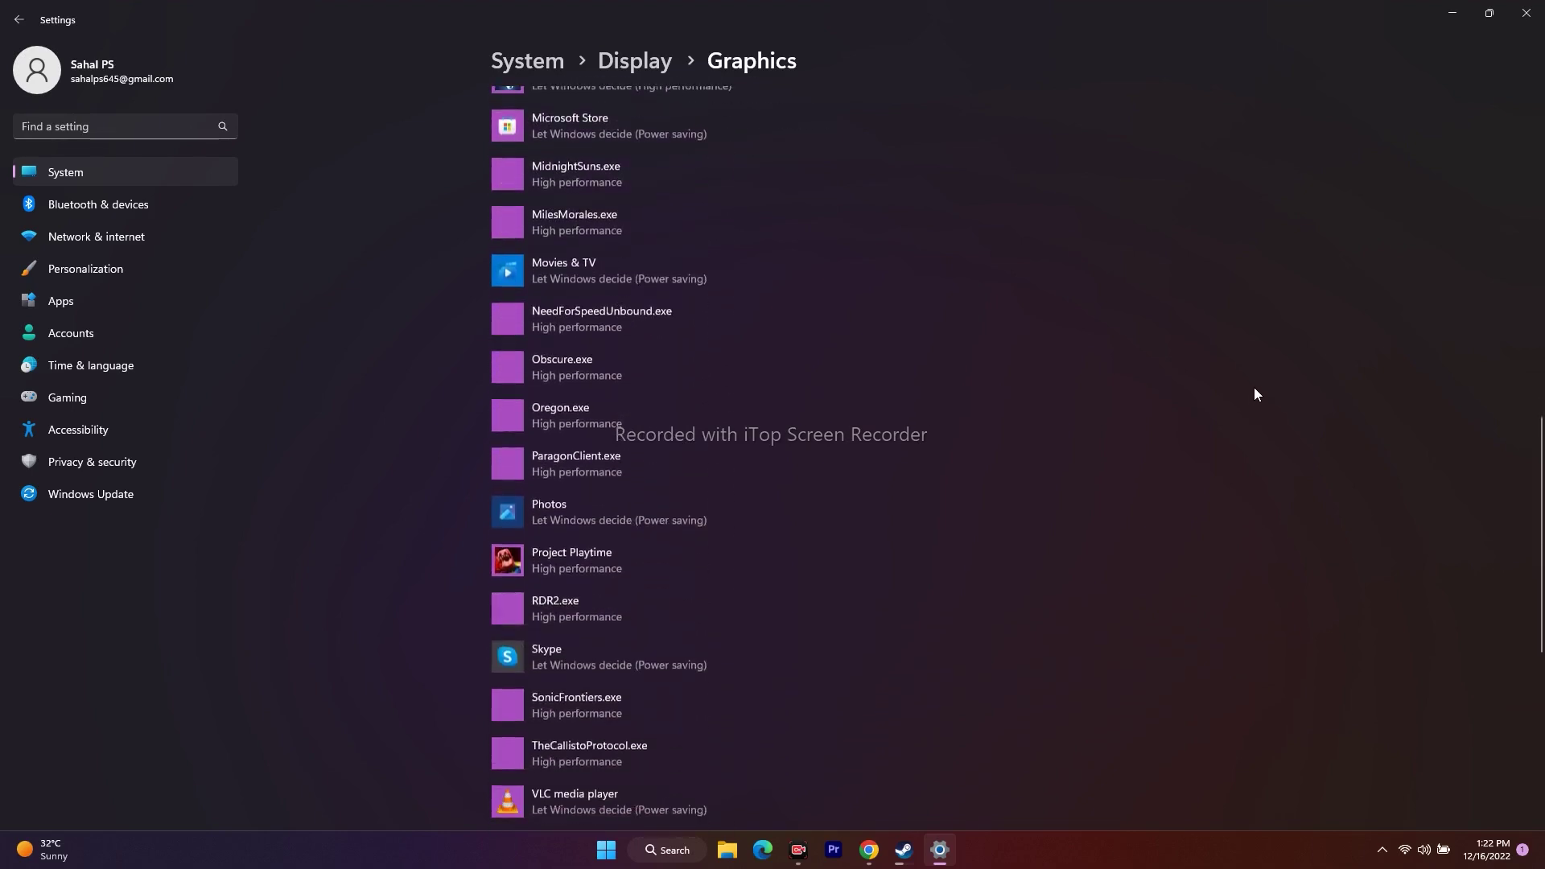
{"action": "scroll", "coordinate": [1254, 394], "scroll_direction": "up", "scroll_amount": 10}
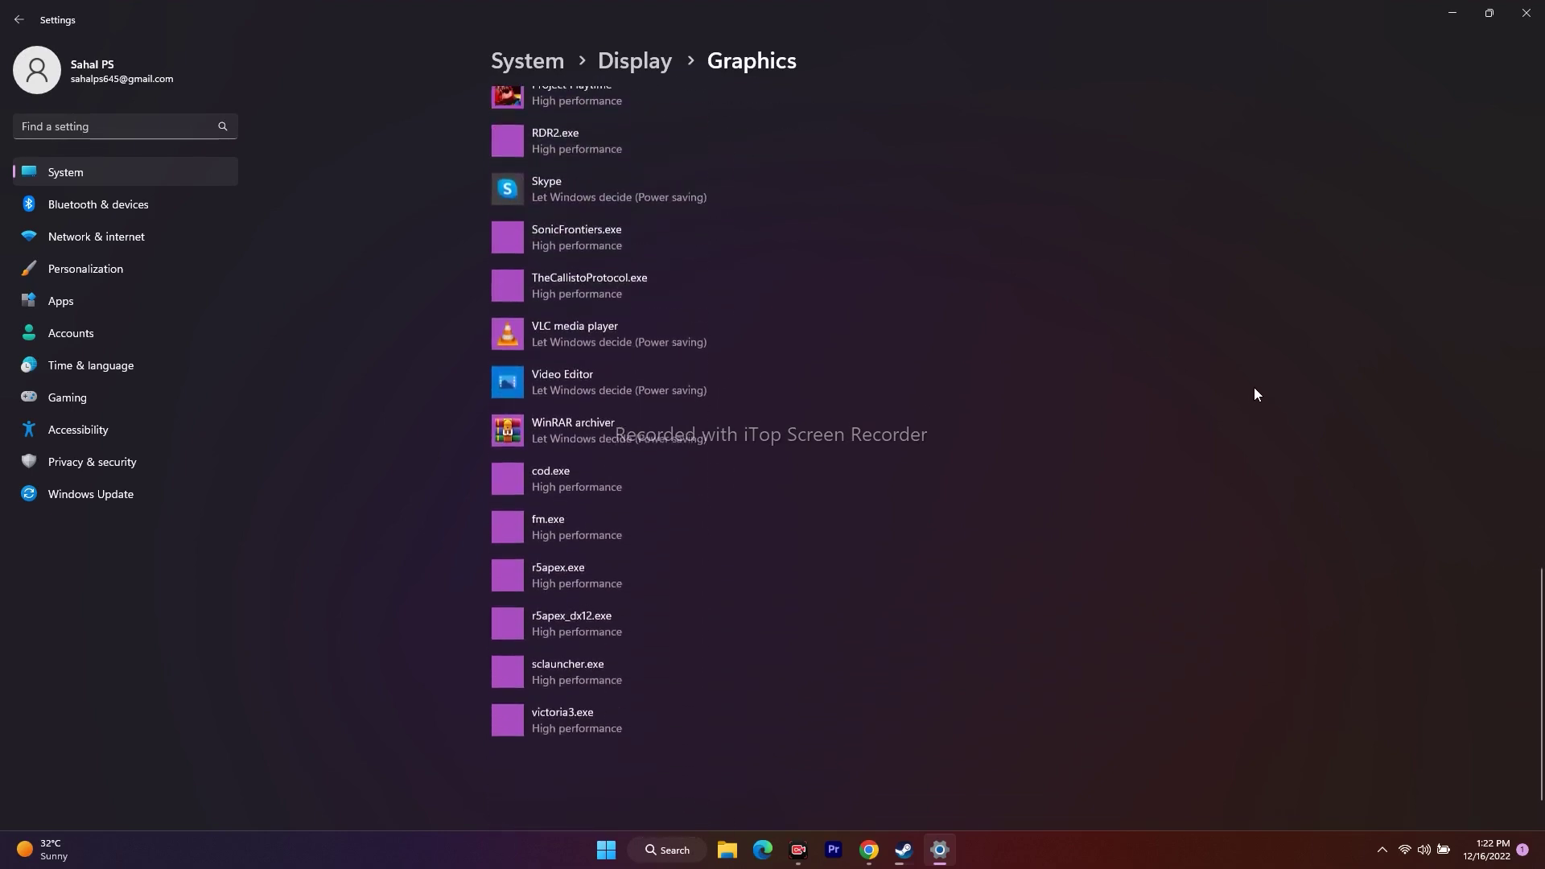
{"action": "scroll", "coordinate": [1254, 394], "scroll_direction": "up", "scroll_amount": 3}
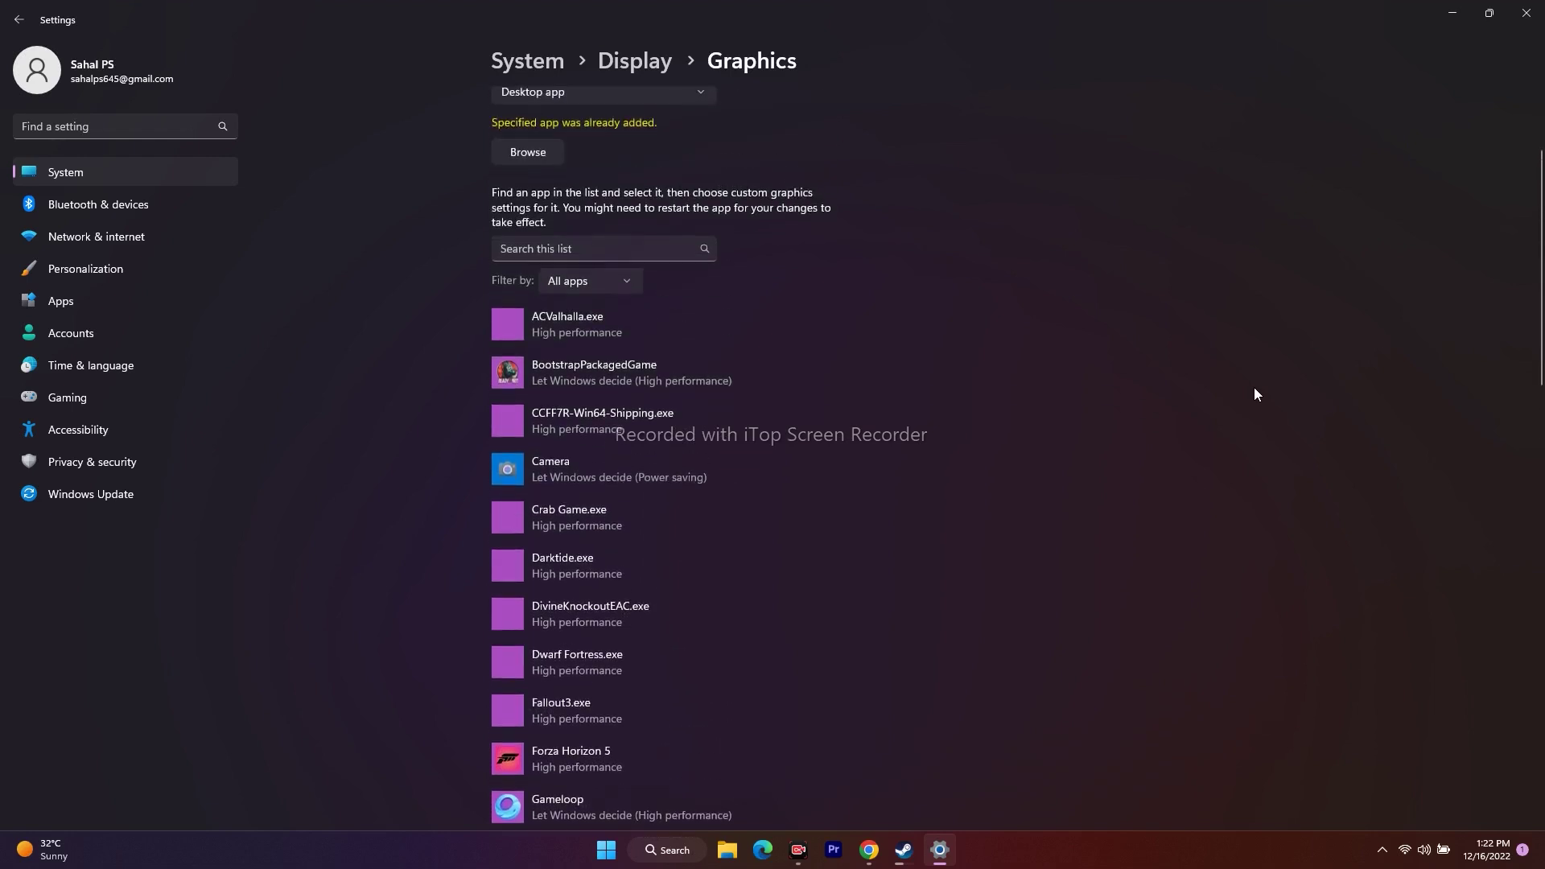
{"action": "left_click", "coordinate": [583, 364]}
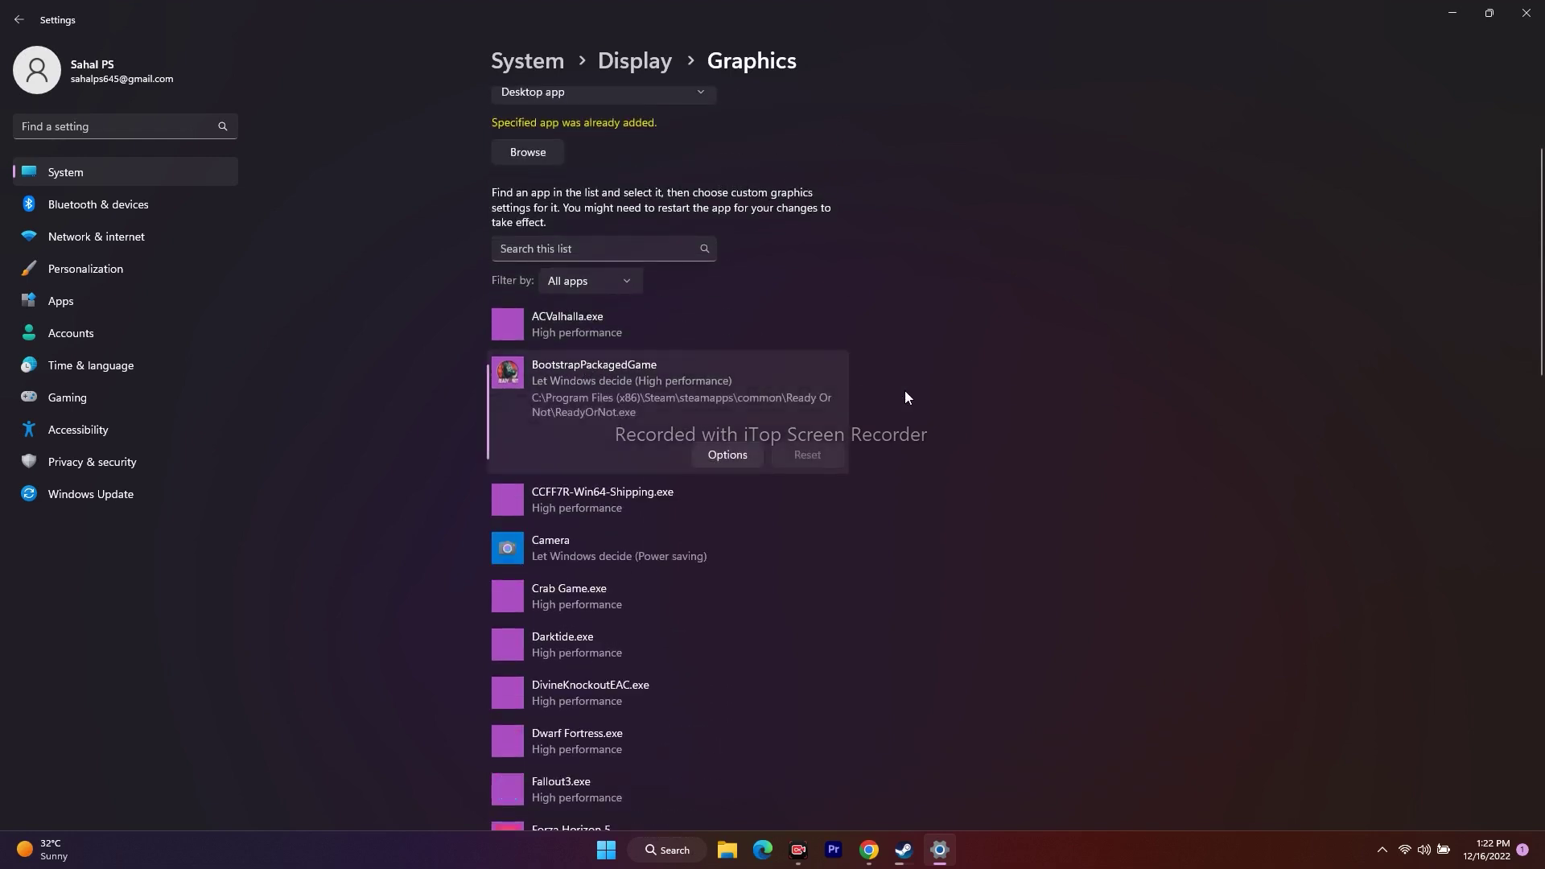
{"action": "left_click", "coordinate": [729, 454]}
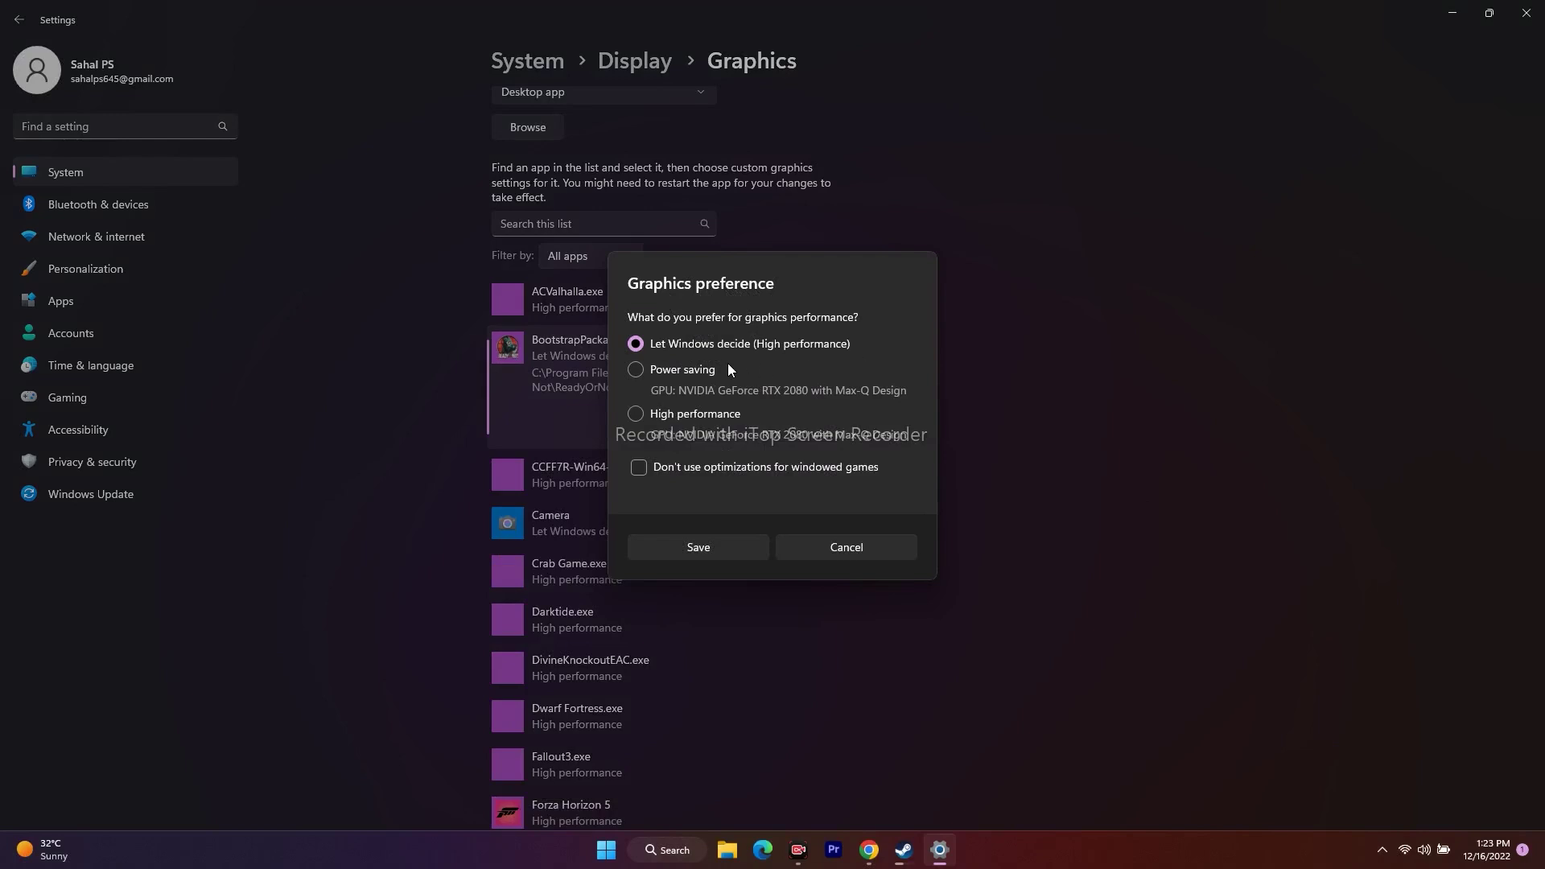
{"action": "left_click", "coordinate": [636, 417]}
{"action": "left_click", "coordinate": [694, 544]}
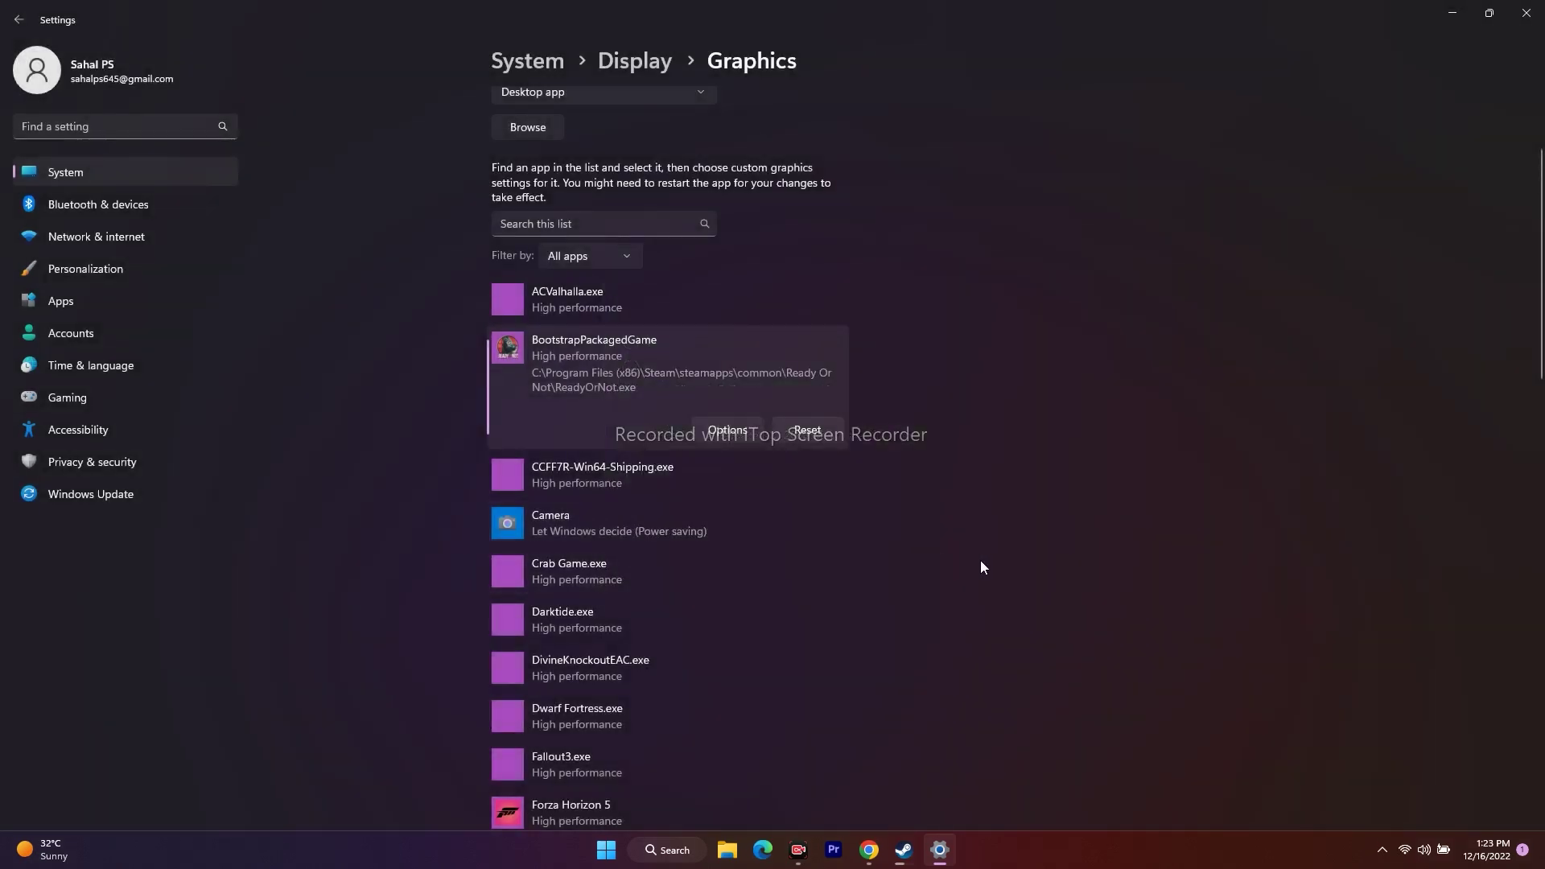
{"action": "left_click", "coordinate": [1526, 13]}
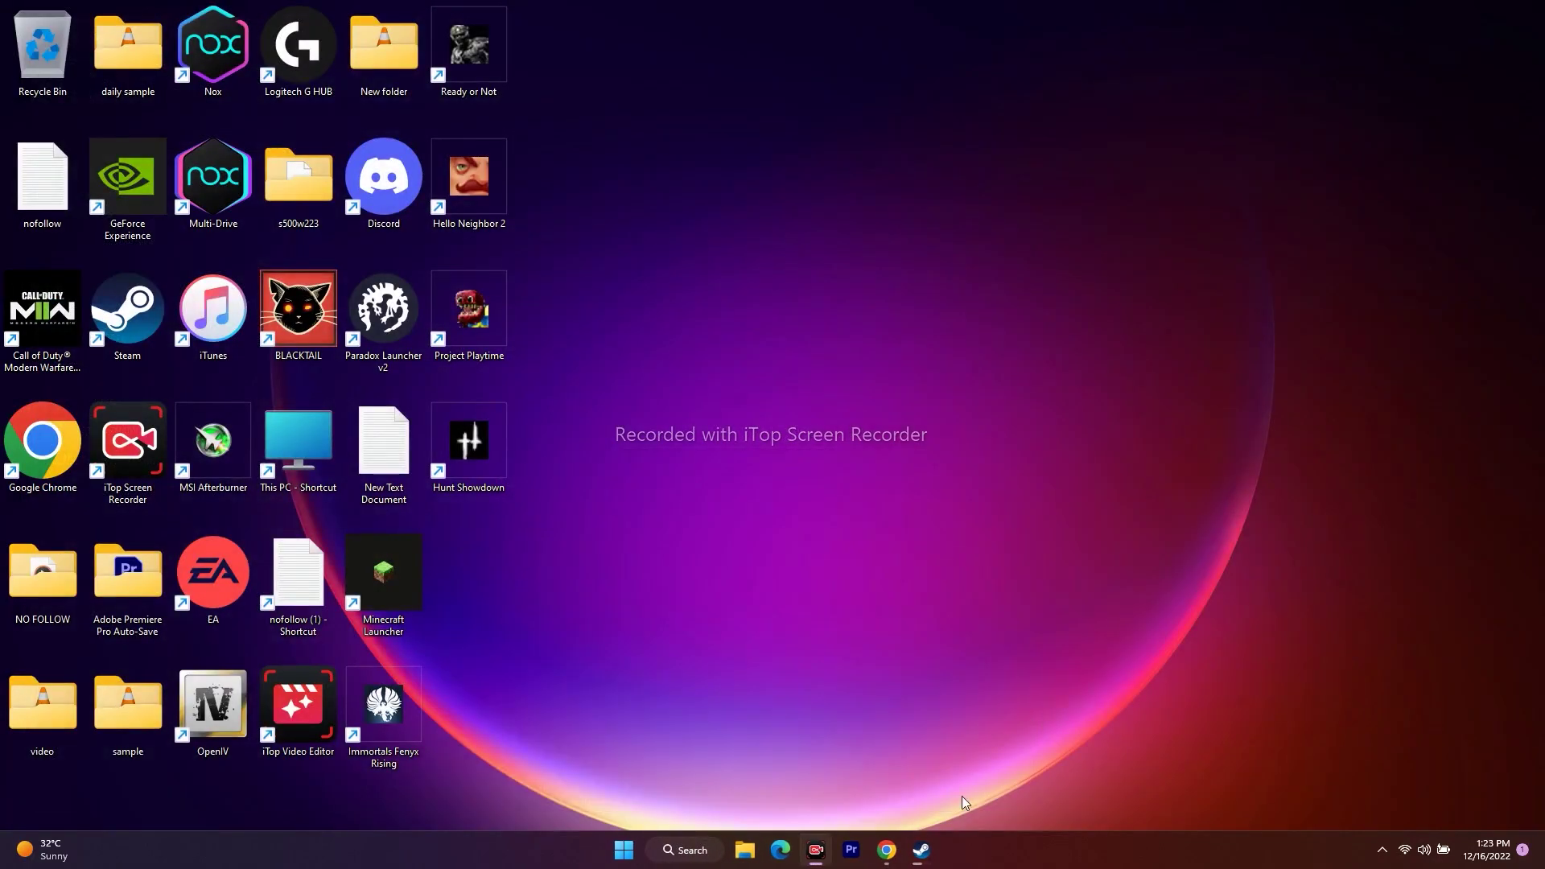
Step: Switch to Steam, browse Ready or Not's local files from its properties, and maximize the installation folder window
{"action": "left_click", "coordinate": [922, 850]}
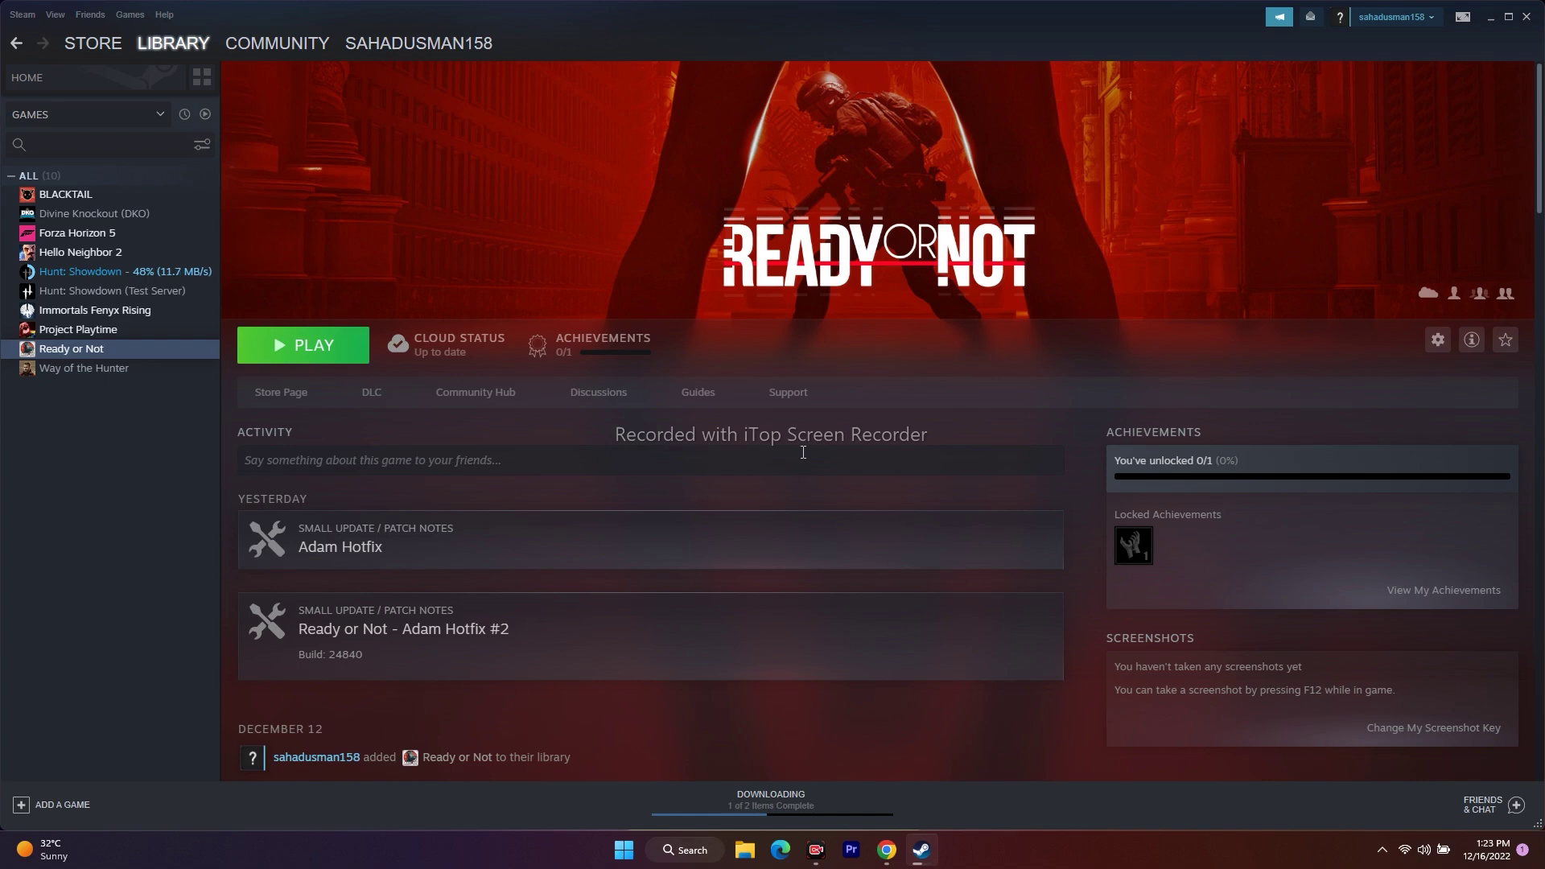
{"action": "right_click", "coordinate": [95, 354]}
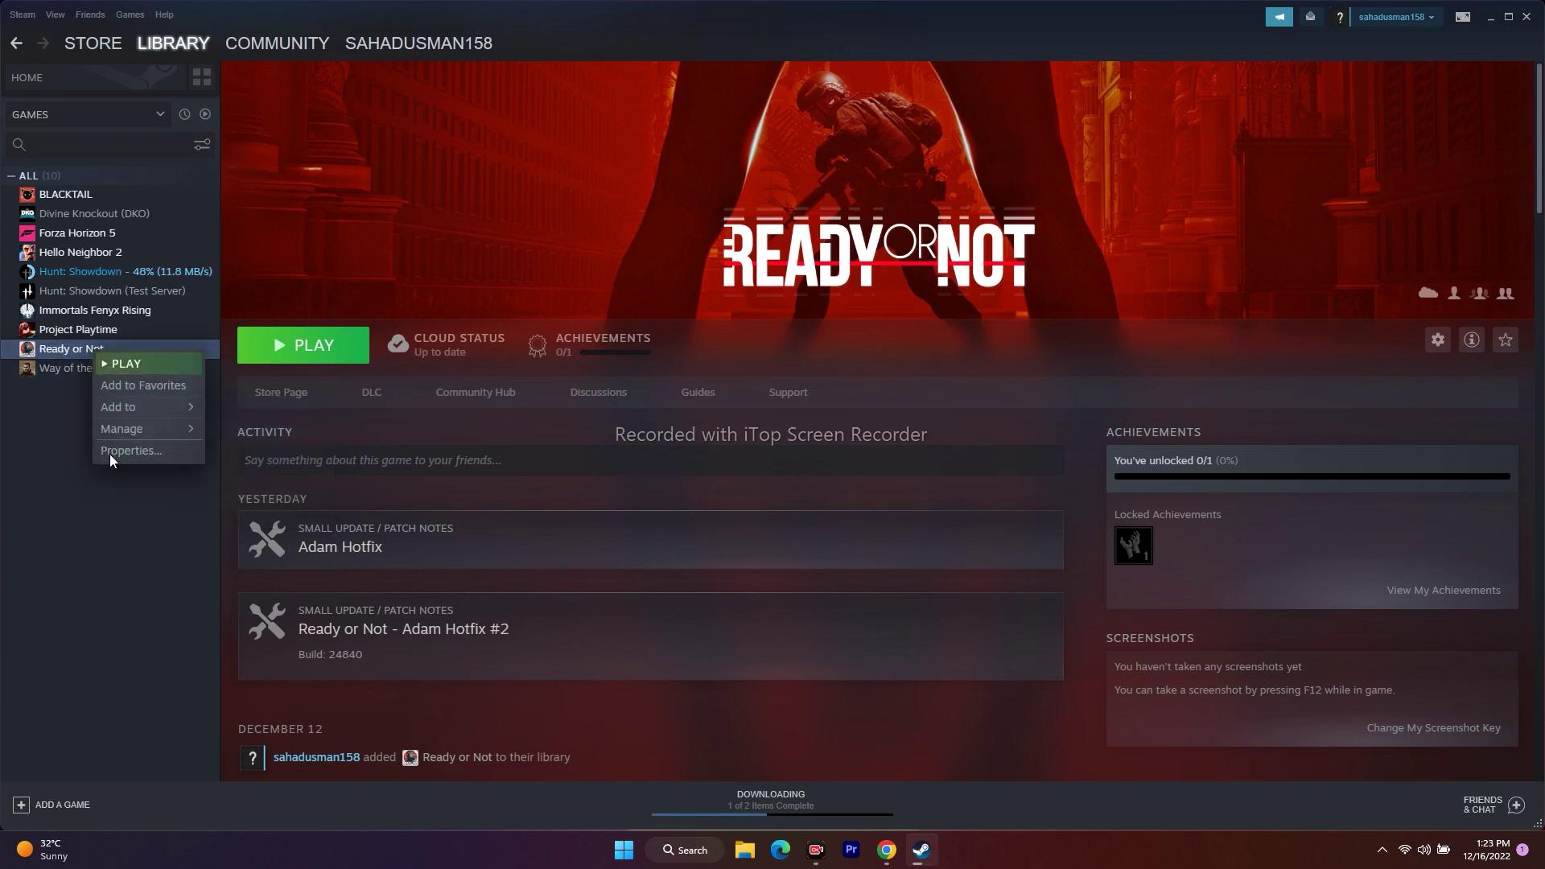
{"action": "left_click", "coordinate": [123, 450]}
{"action": "left_click", "coordinate": [489, 322]}
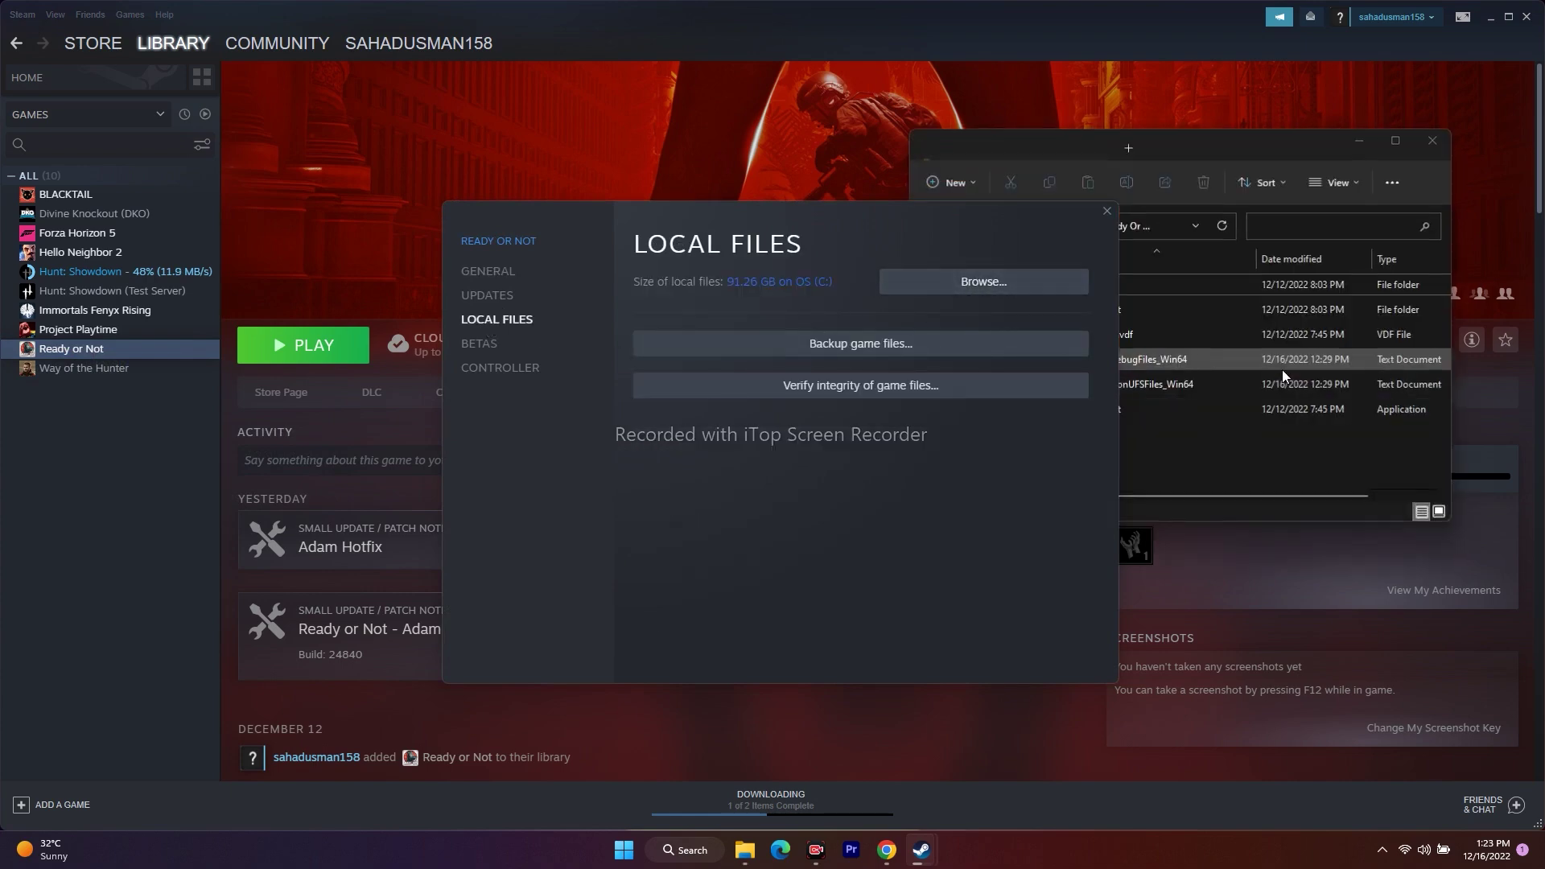
{"action": "left_click", "coordinate": [1307, 147]}
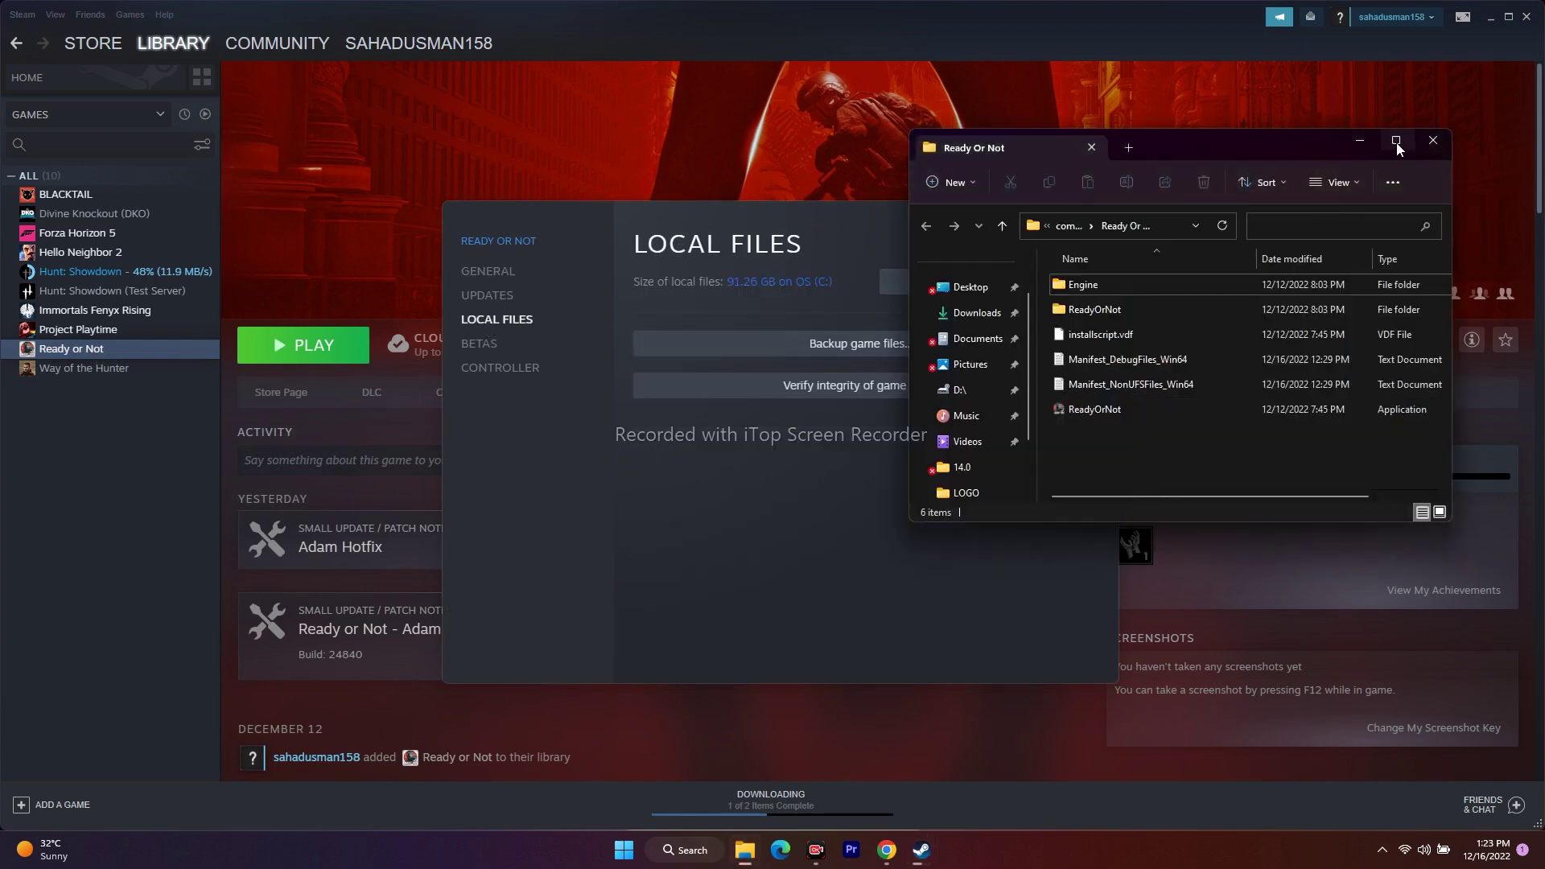
{"action": "double_click", "coordinate": [1311, 148]}
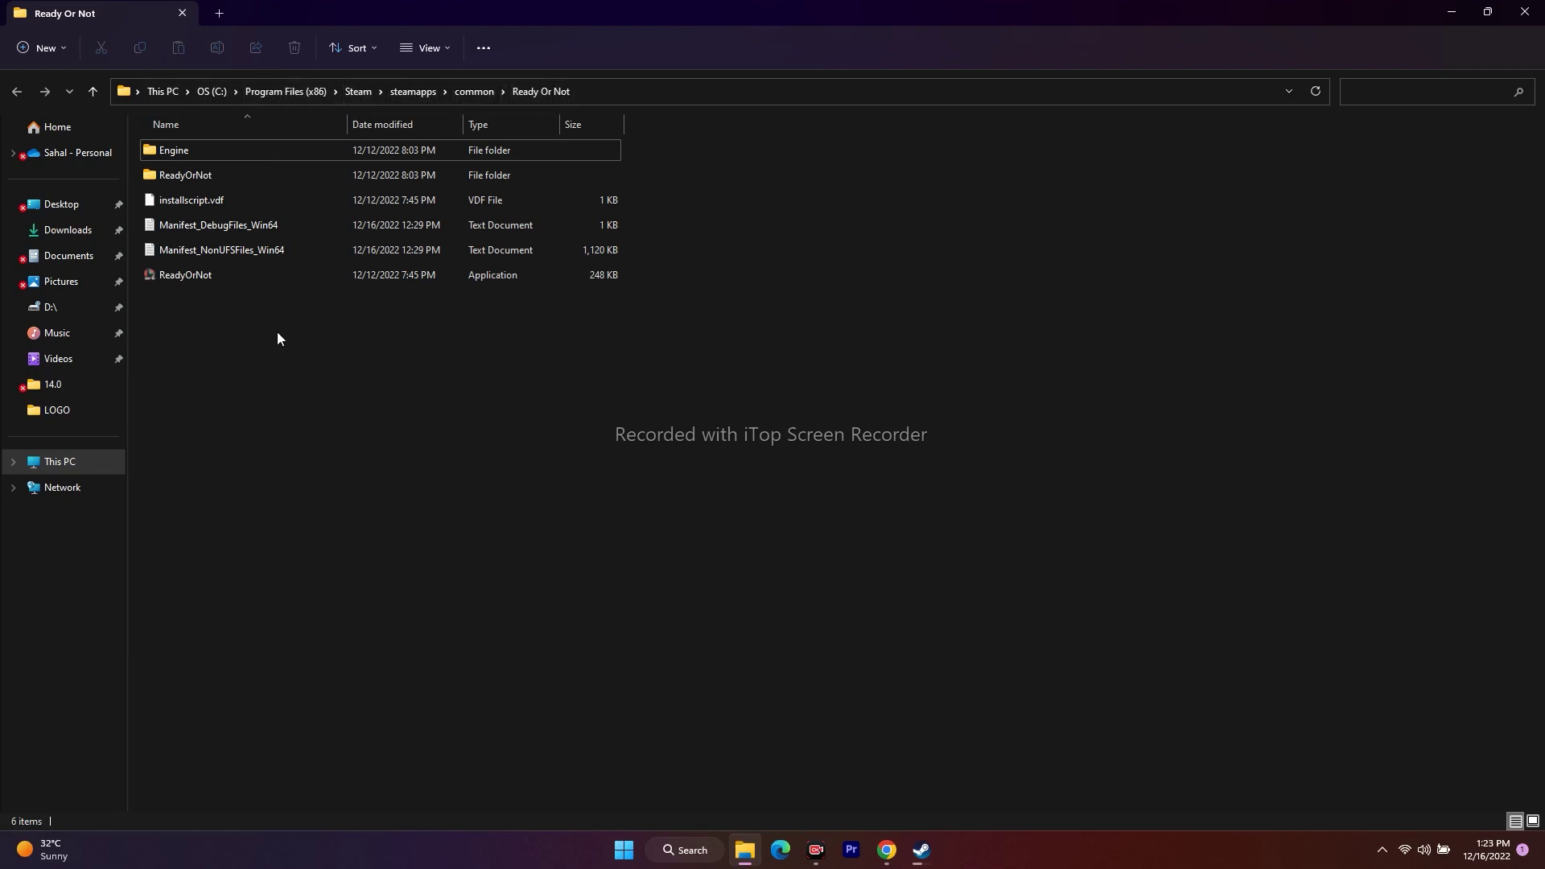
Step: Set the ReadyOrNot application to run as an administrator, apply the change, and close the folder and the game's Steam properties
{"action": "left_click", "coordinate": [214, 282]}
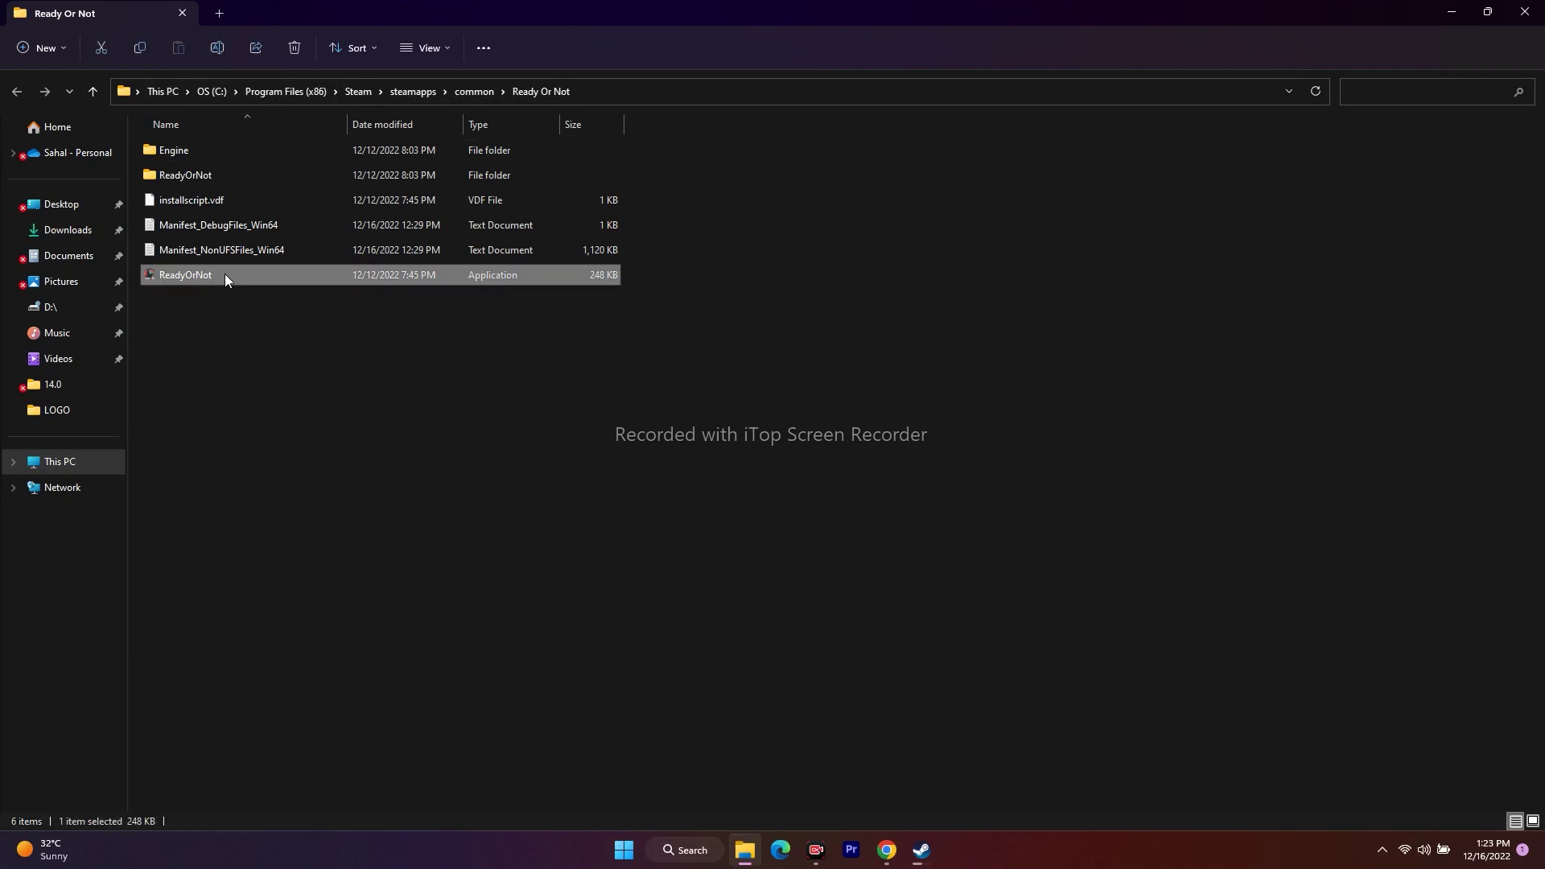
{"action": "right_click", "coordinate": [223, 275]}
{"action": "left_click", "coordinate": [277, 576]}
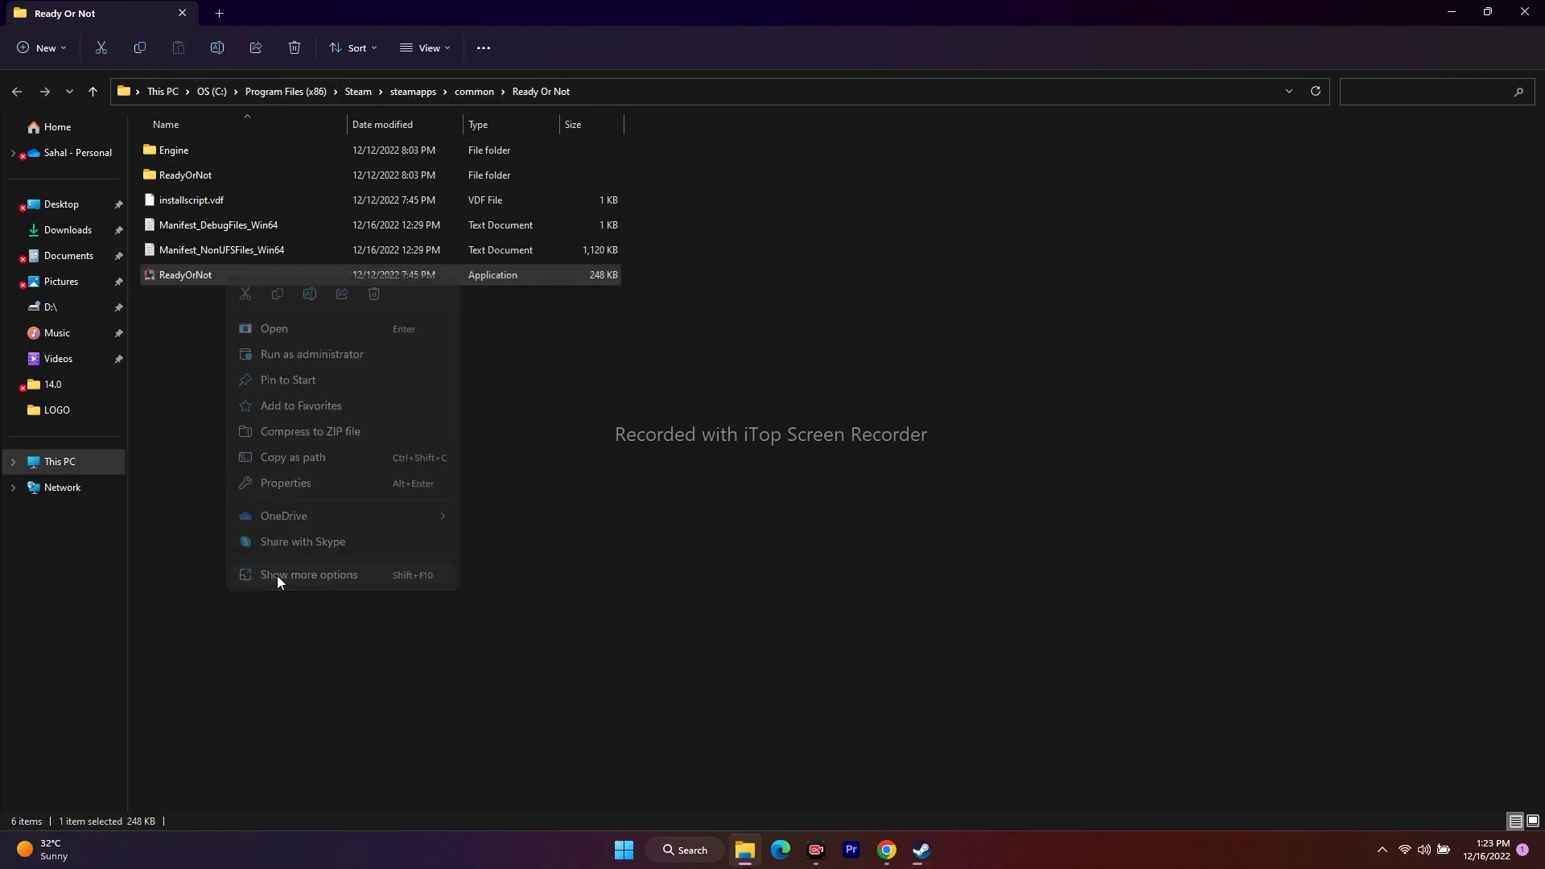
{"action": "left_click", "coordinate": [359, 564]}
{"action": "left_click", "coordinate": [359, 420]}
{"action": "left_click_drag", "start_coordinate": [412, 393], "coordinate": [881, 138]}
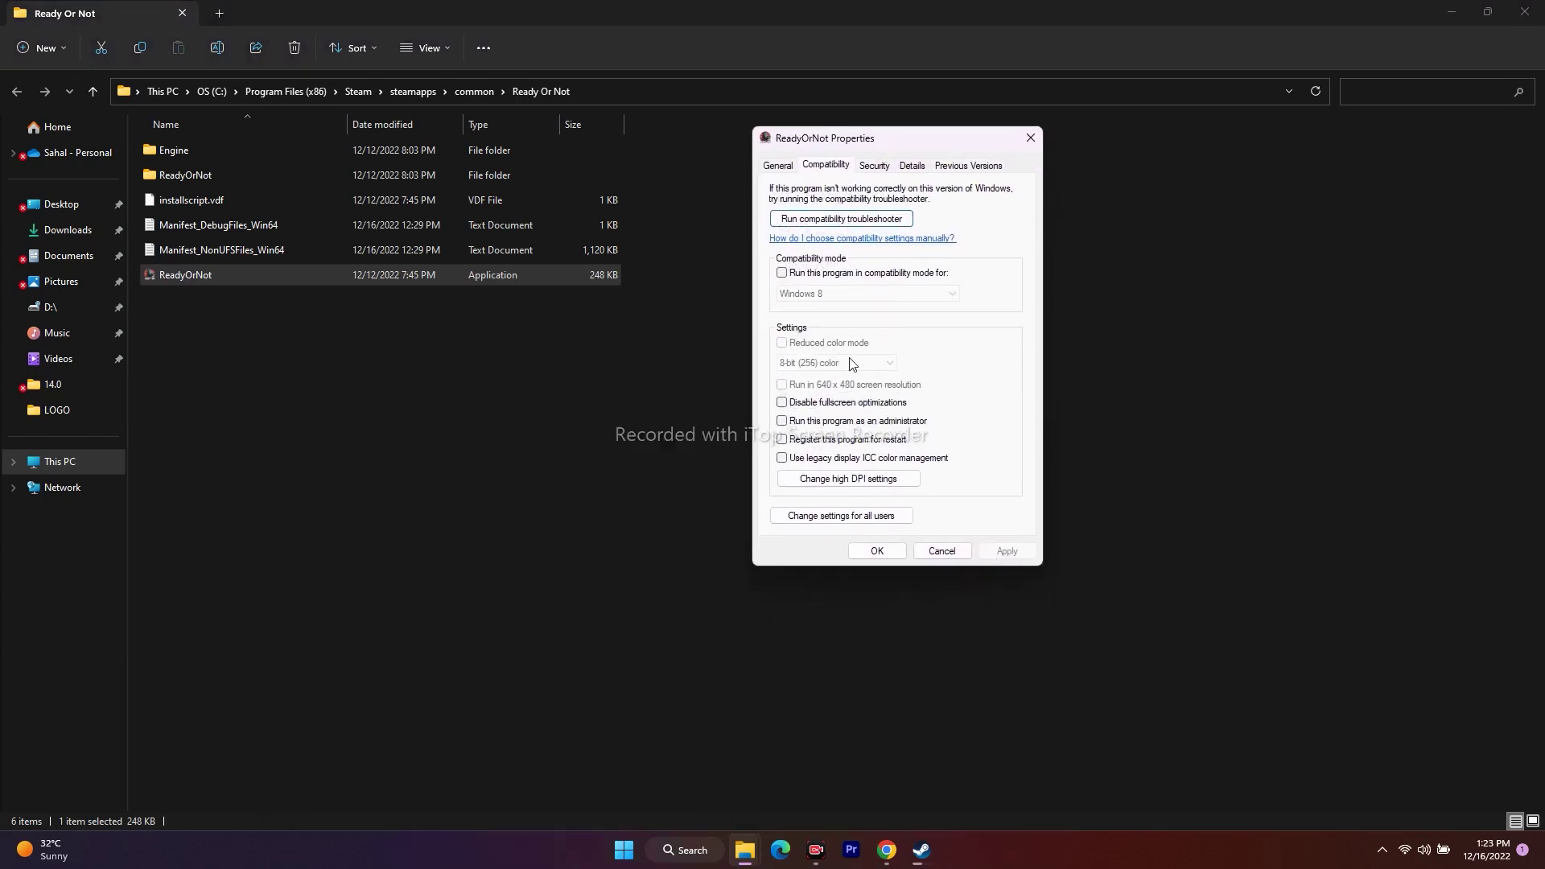
{"action": "left_click", "coordinate": [782, 422]}
{"action": "left_click", "coordinate": [1006, 551]}
{"action": "left_click", "coordinate": [884, 551]}
{"action": "left_click", "coordinate": [557, 297]}
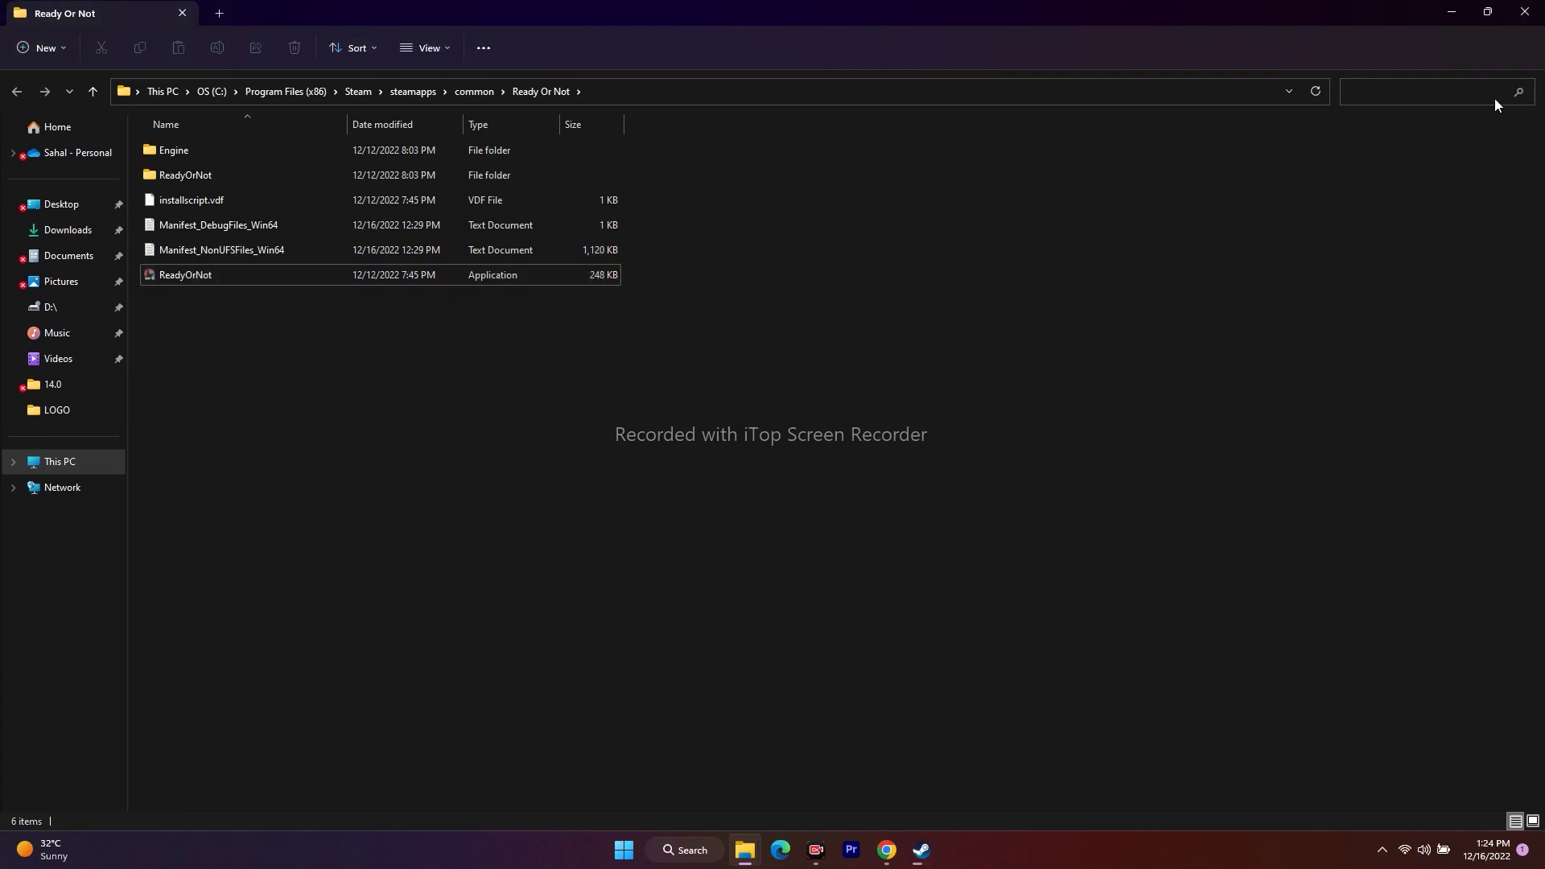
{"action": "left_click", "coordinate": [1526, 12]}
{"action": "left_click", "coordinate": [1108, 211]}
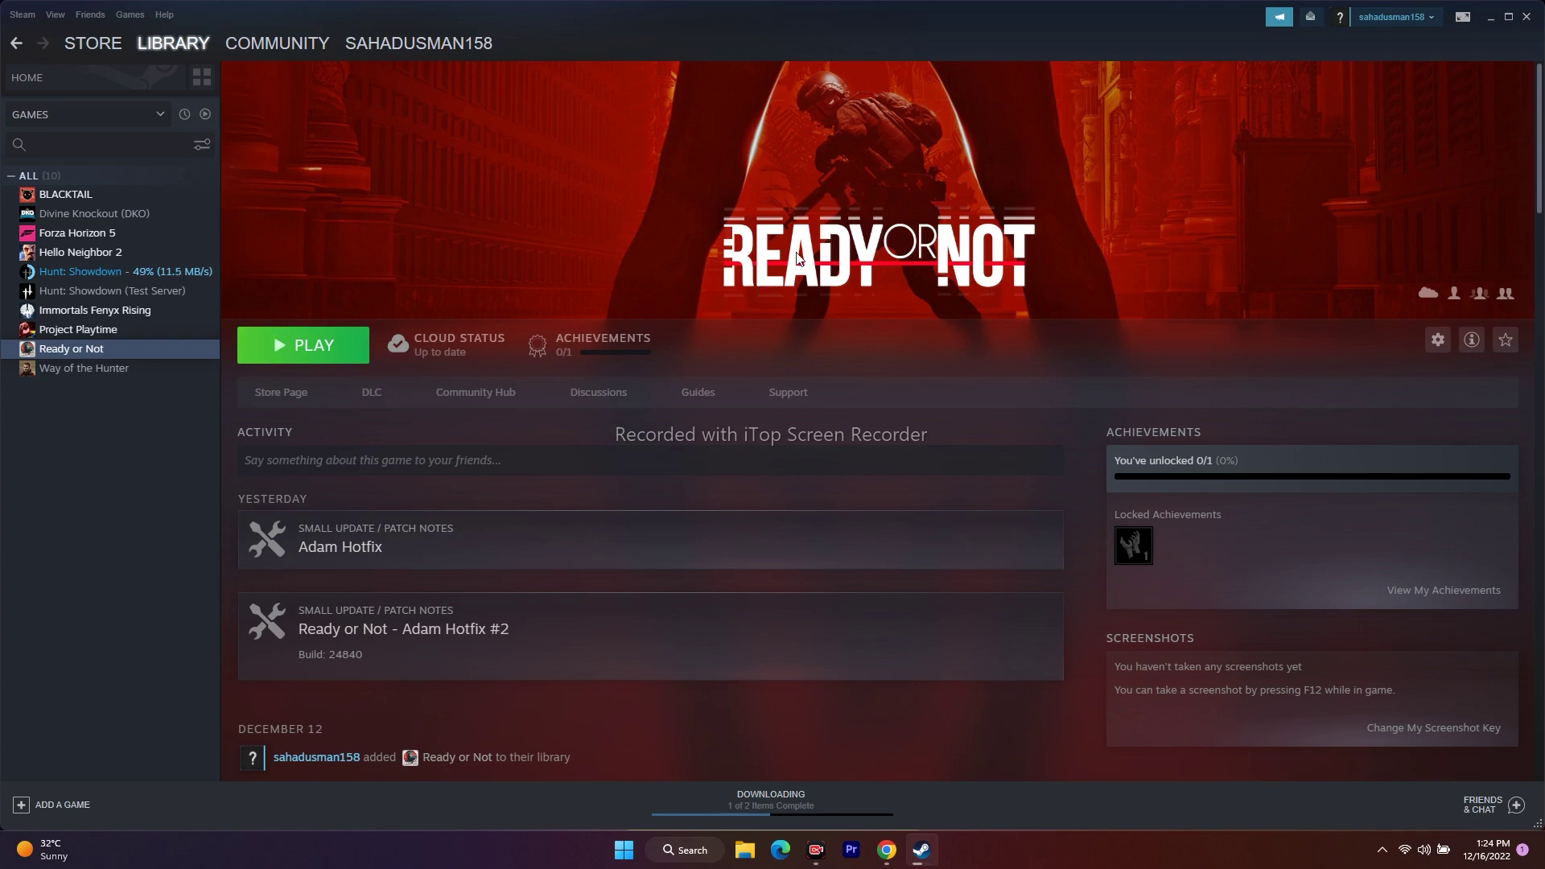
Step: Reopen Ready or Not's installation folder from its Steam local files properties to show the ReadyOrNot application
{"action": "right_click", "coordinate": [156, 352]}
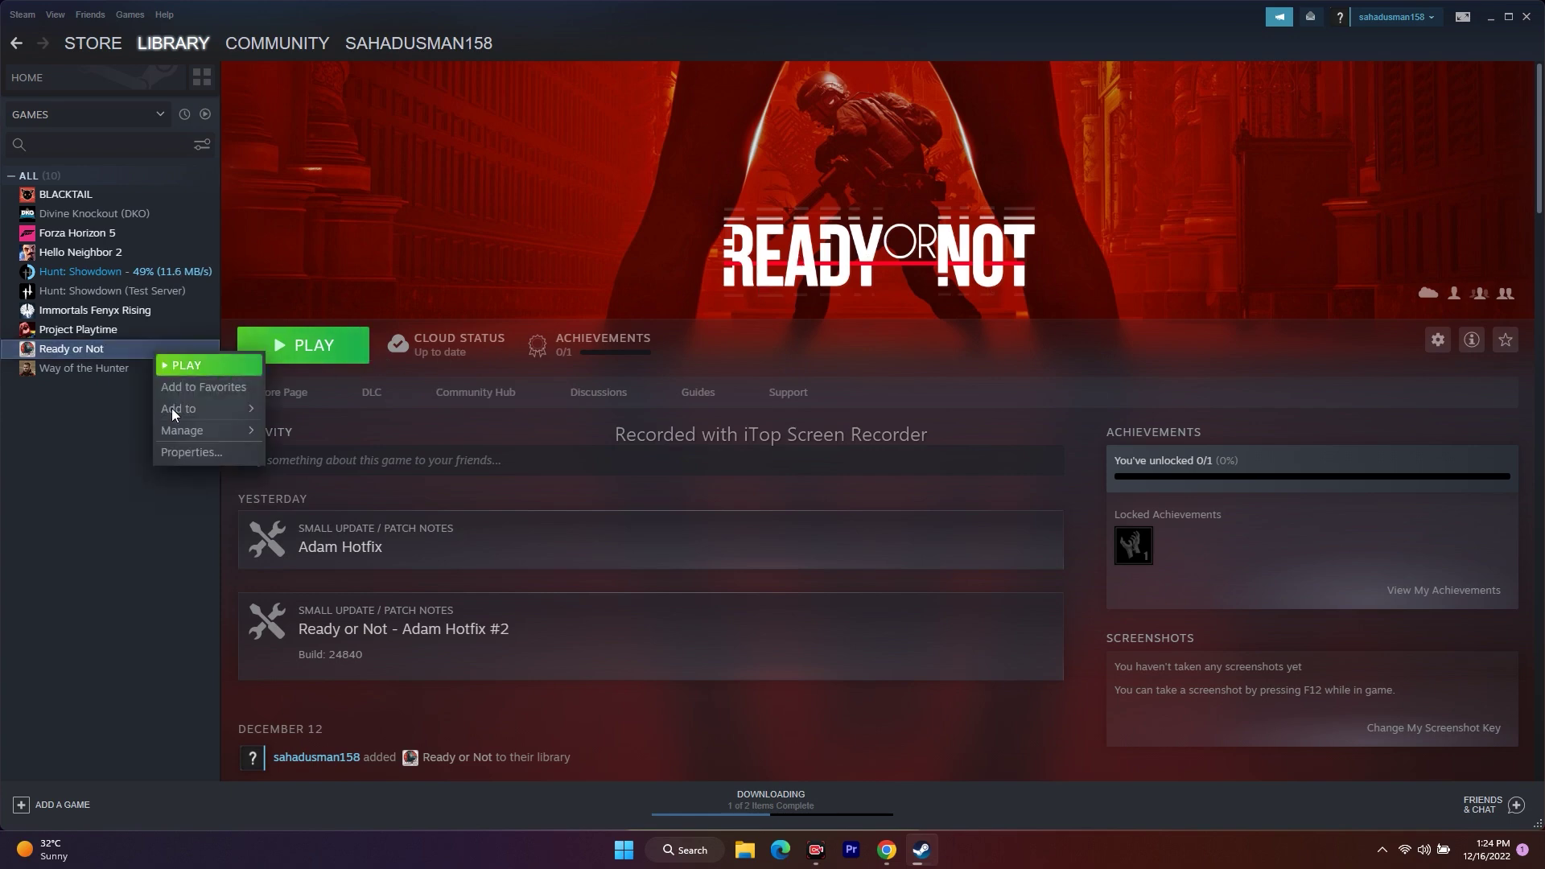
{"action": "left_click", "coordinate": [194, 452]}
{"action": "left_click", "coordinate": [524, 329]}
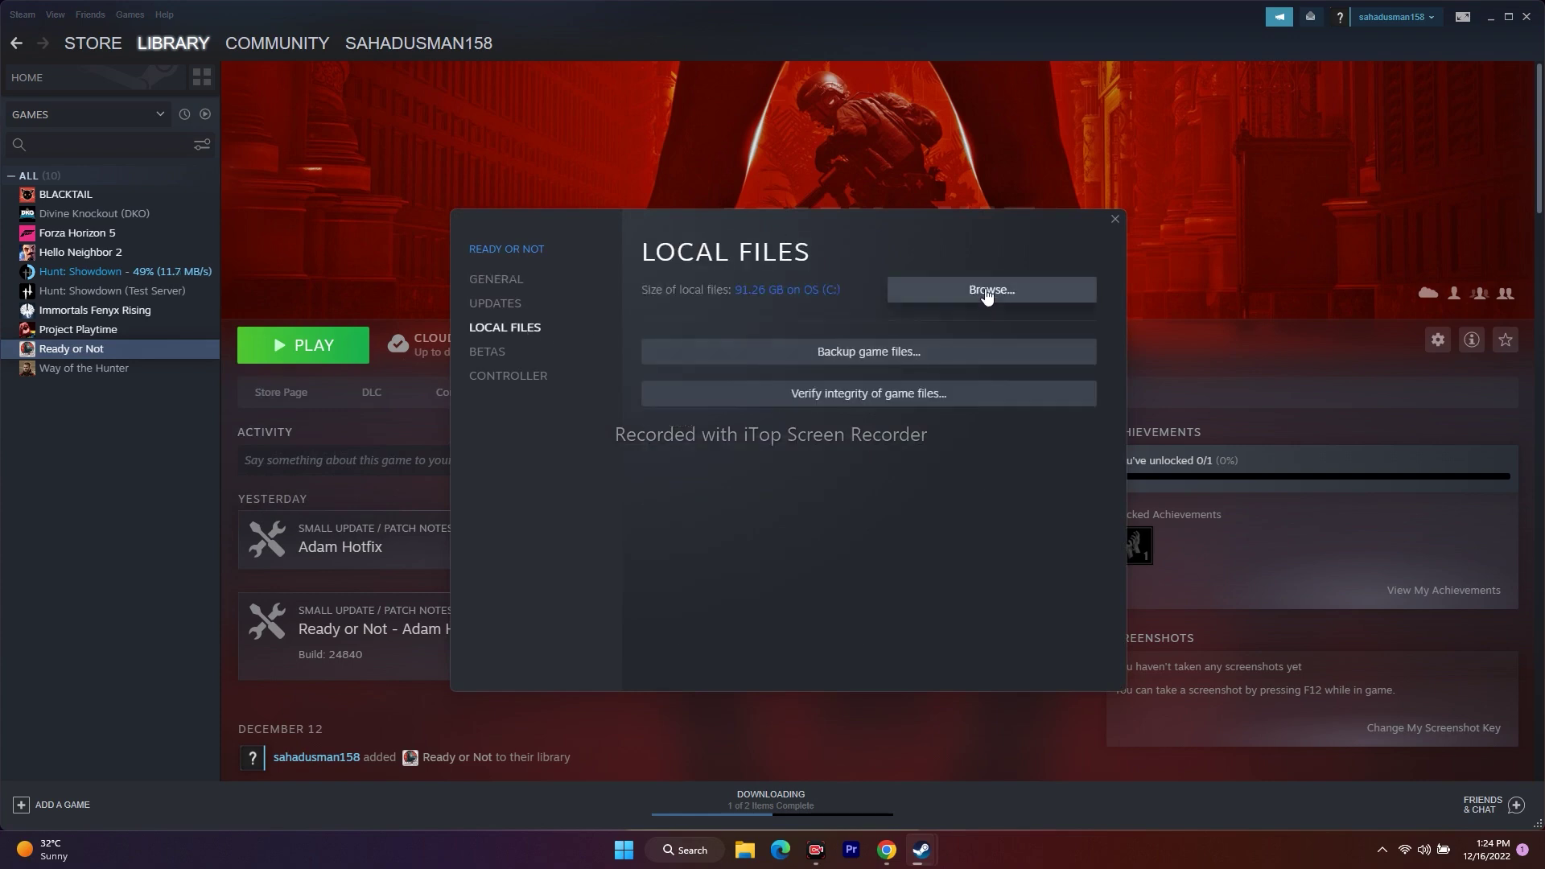
{"action": "left_click", "coordinate": [988, 292]}
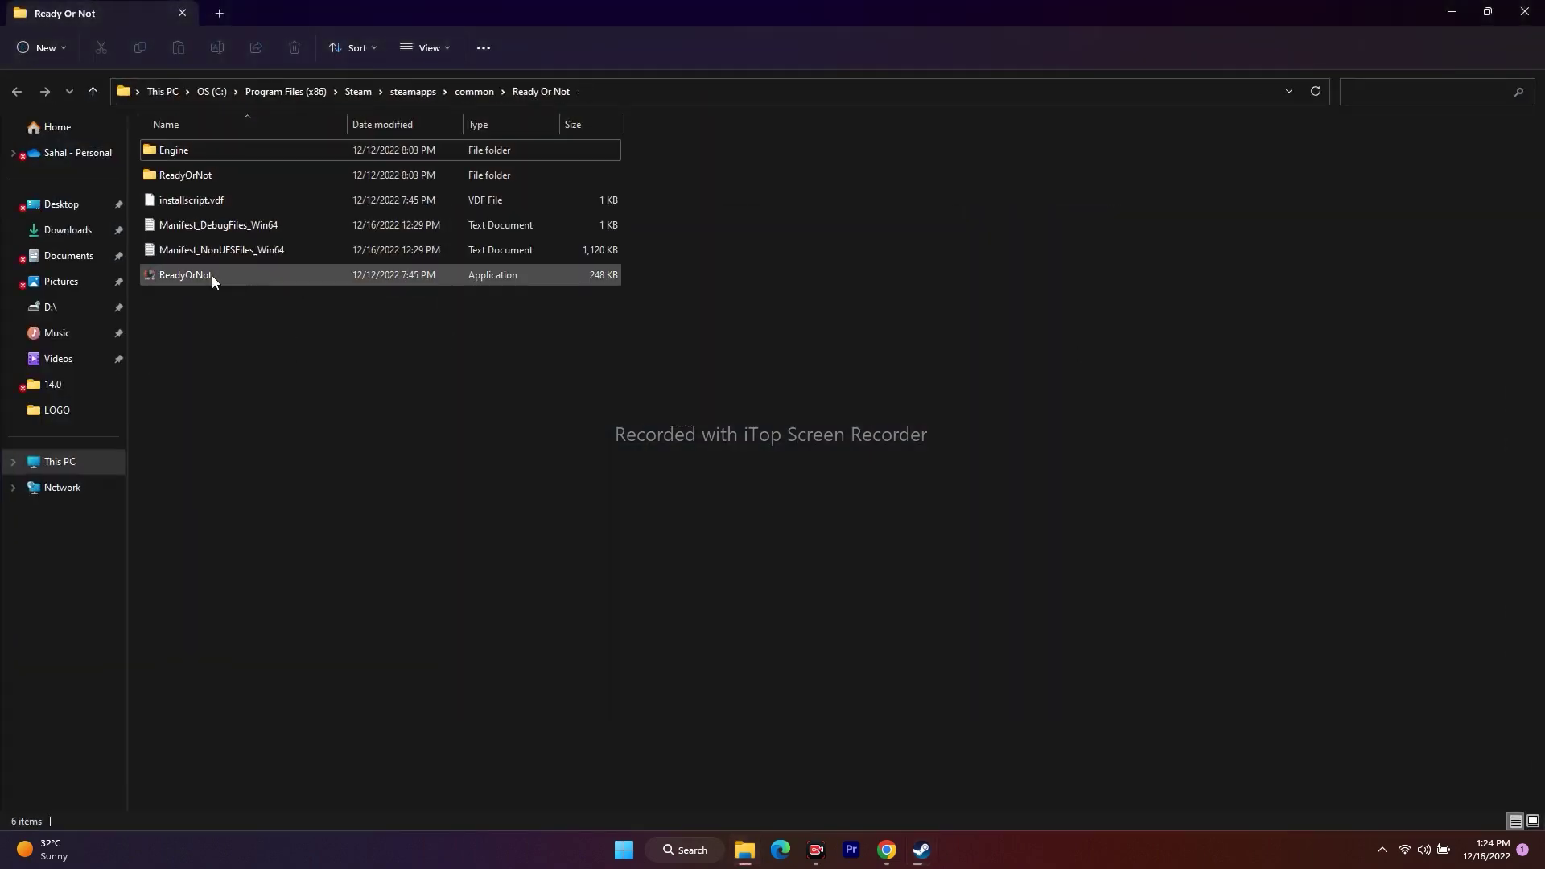
{"action": "mouse_move", "coordinate": [243, 277]}
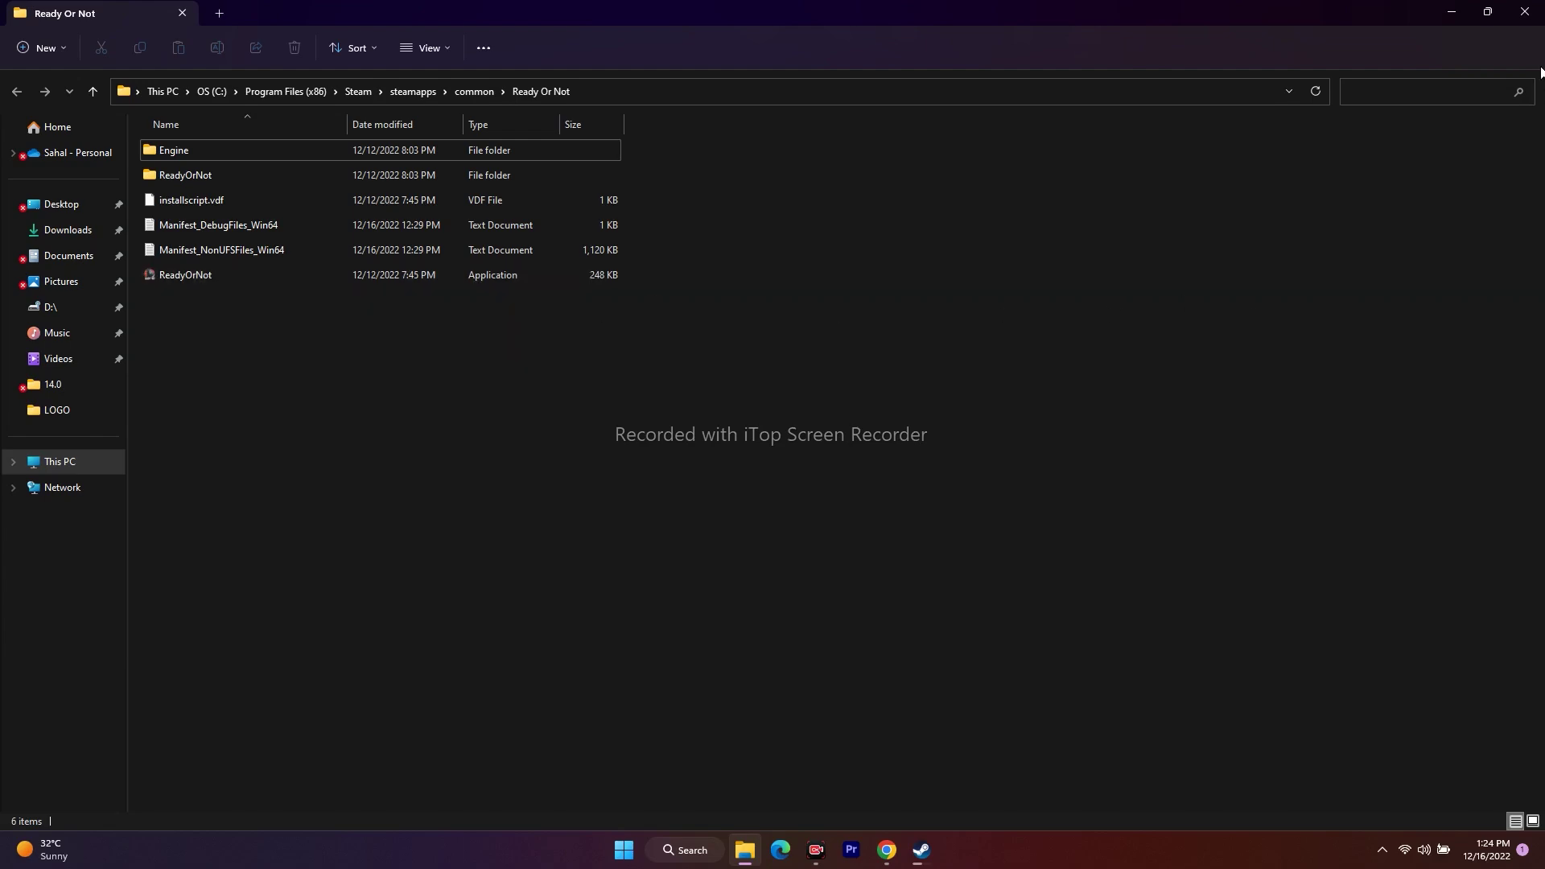
Step: Close the installation folder and properties, view the Steam Overlay option in Ready or Not's general properties, and minimize Steam
{"action": "left_click", "coordinate": [1525, 12]}
{"action": "left_click", "coordinate": [1114, 219]}
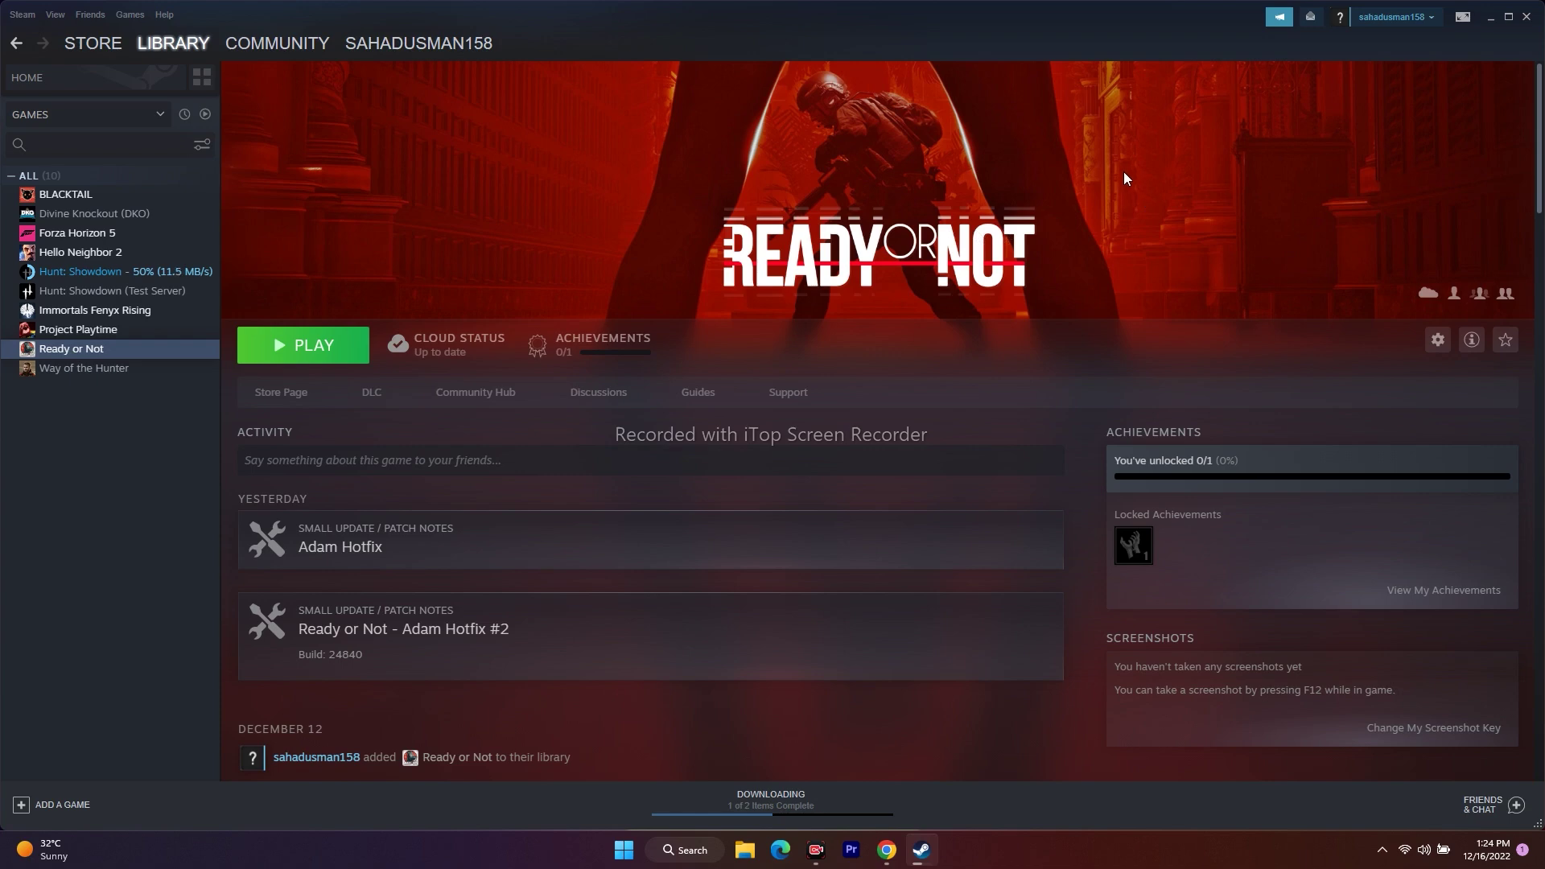
{"action": "right_click", "coordinate": [83, 345]}
{"action": "left_click", "coordinate": [114, 446]}
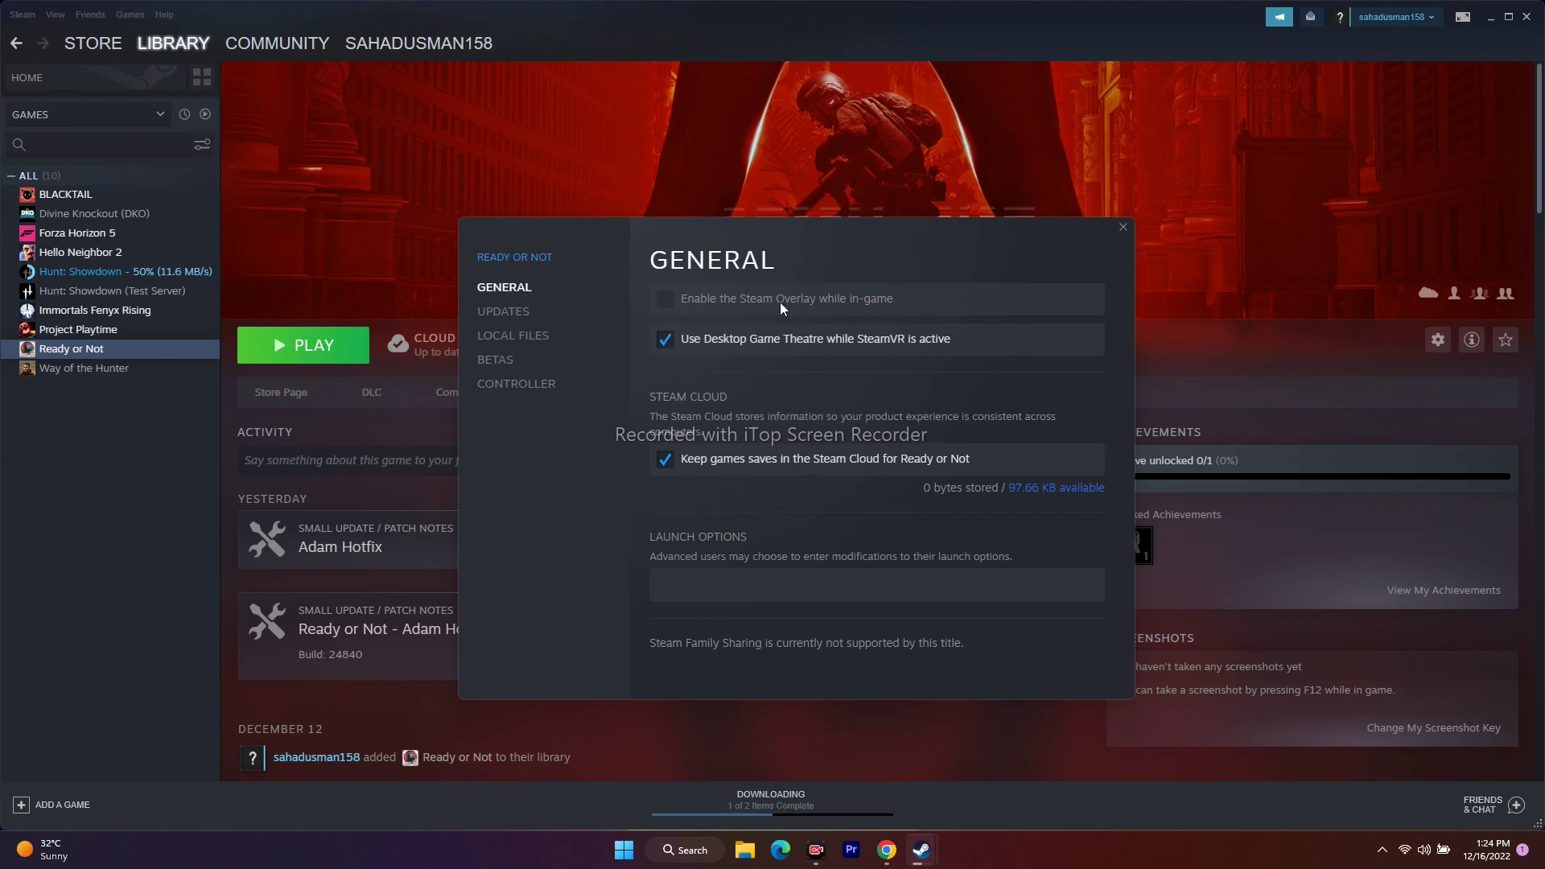
{"action": "left_click", "coordinate": [1124, 228]}
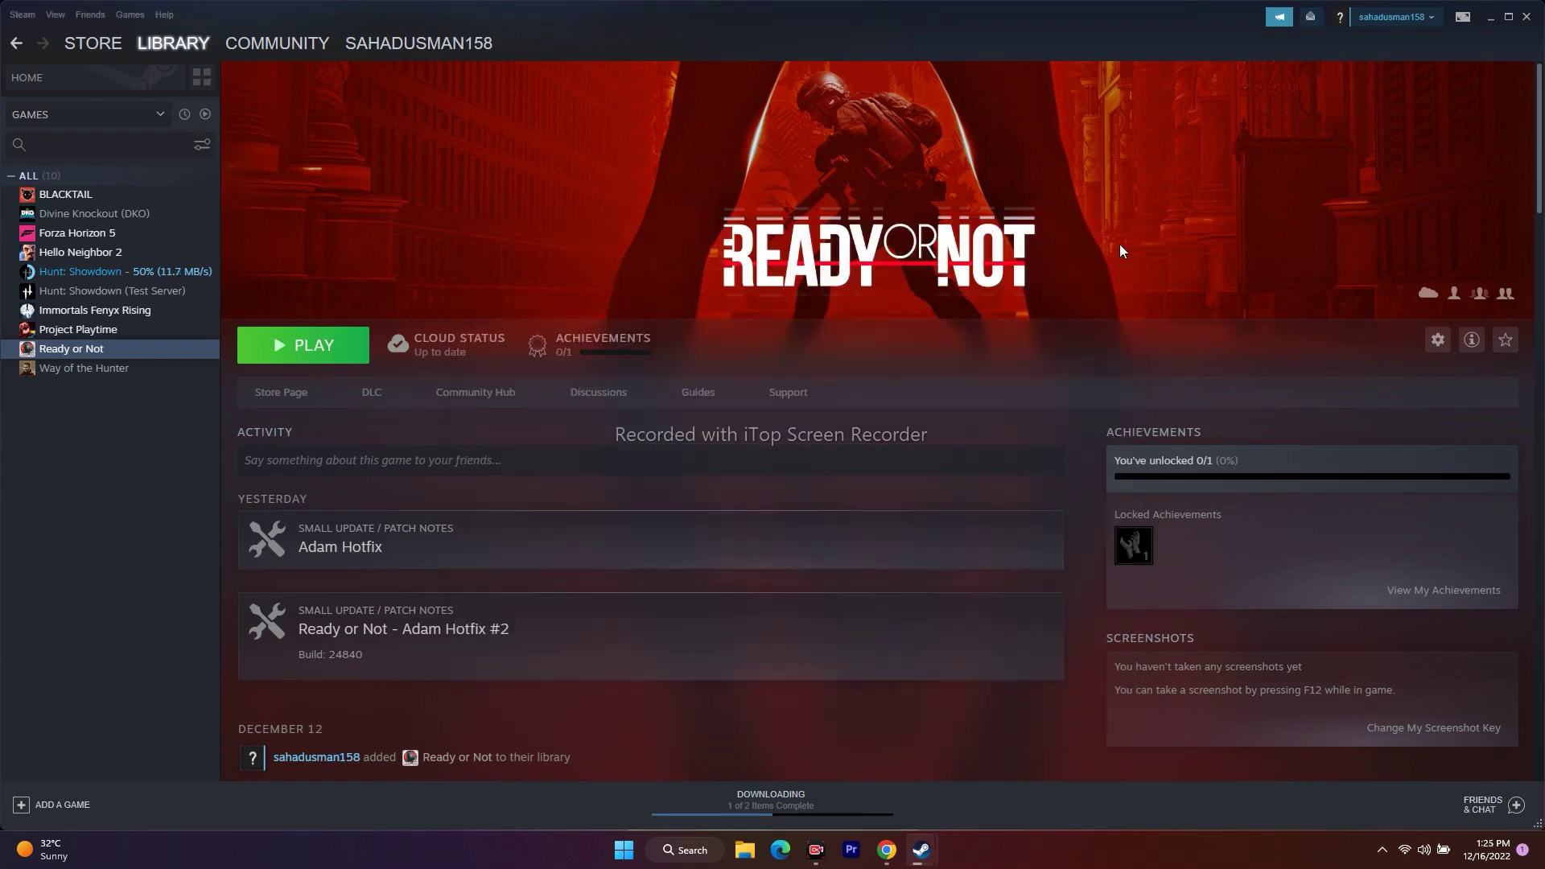
{"action": "left_click", "coordinate": [1491, 16]}
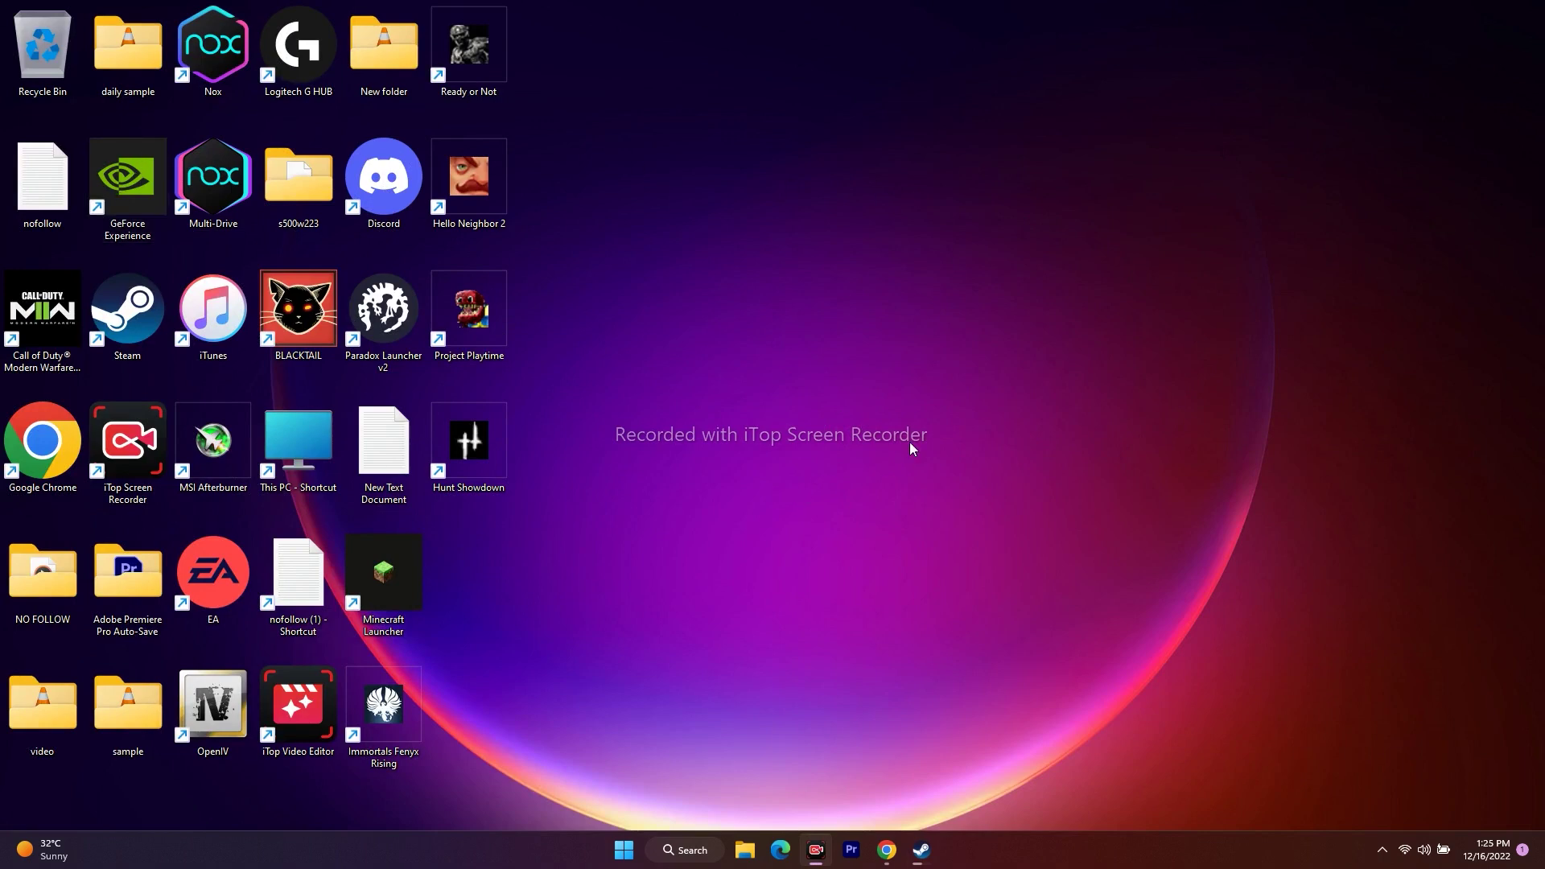
Step: Open Task Manager, reposition its window, and bring the start of the background processes list into view
{"action": "right_click", "coordinate": [624, 850]}
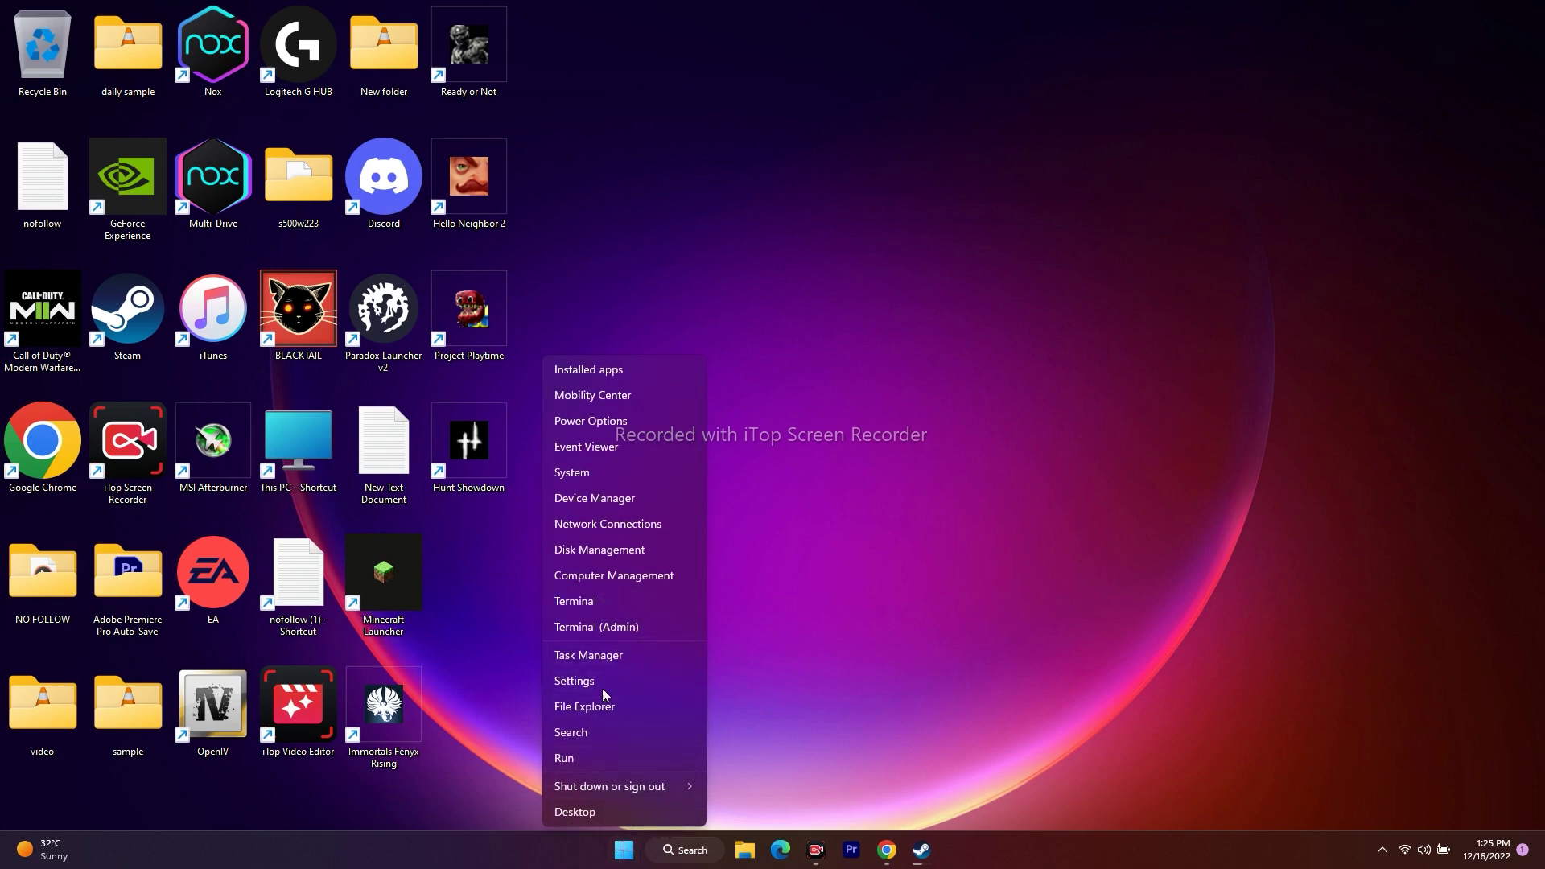
{"action": "left_click", "coordinate": [612, 659]}
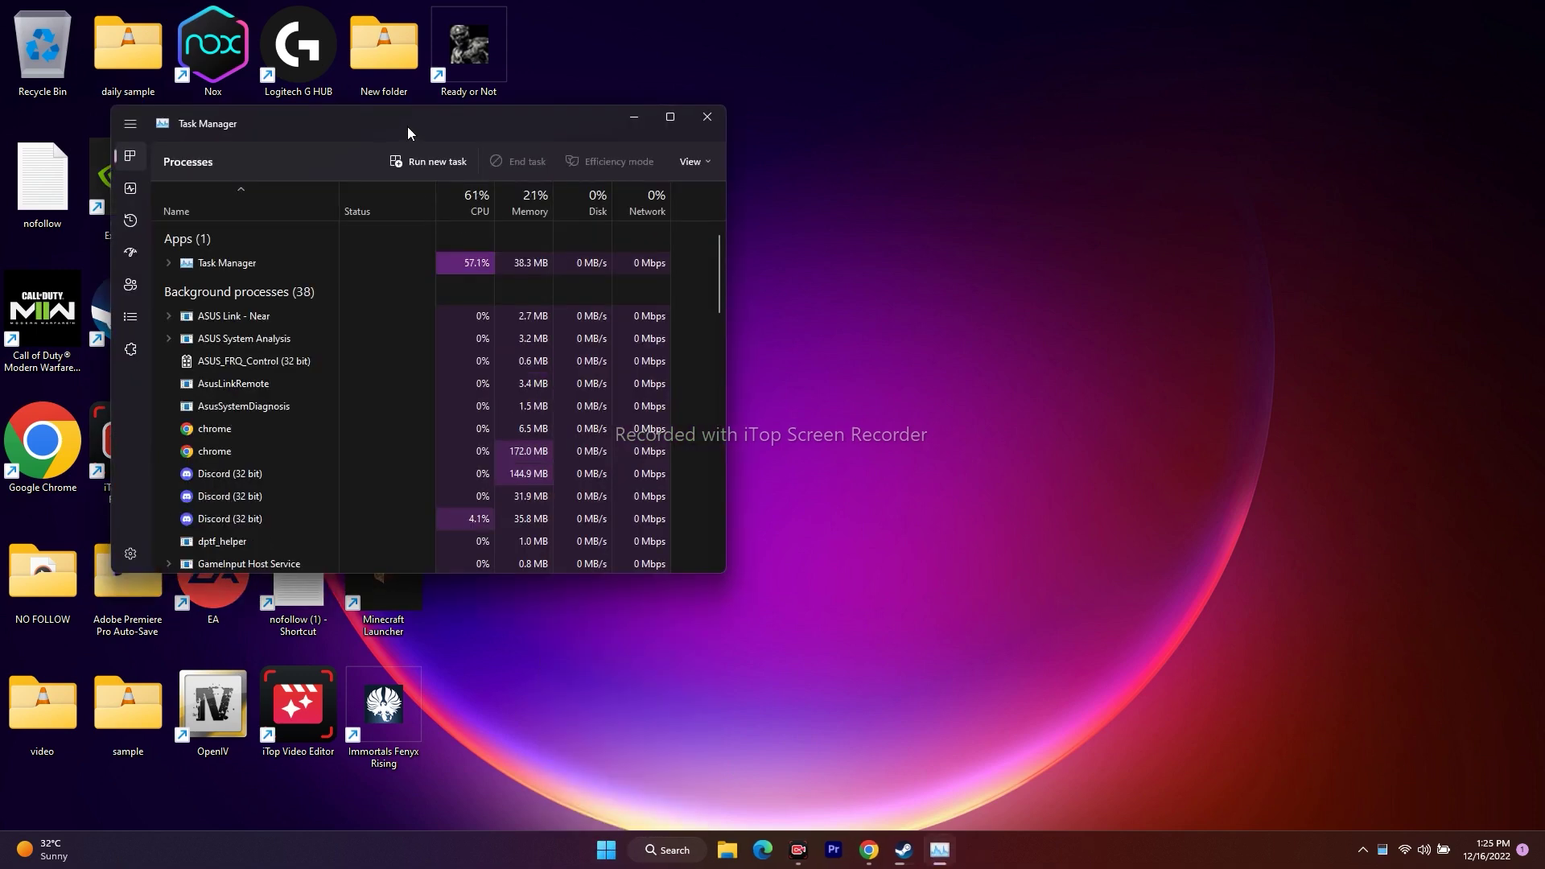
{"action": "left_click_drag", "start_coordinate": [591, 179], "coordinate": [824, 75]}
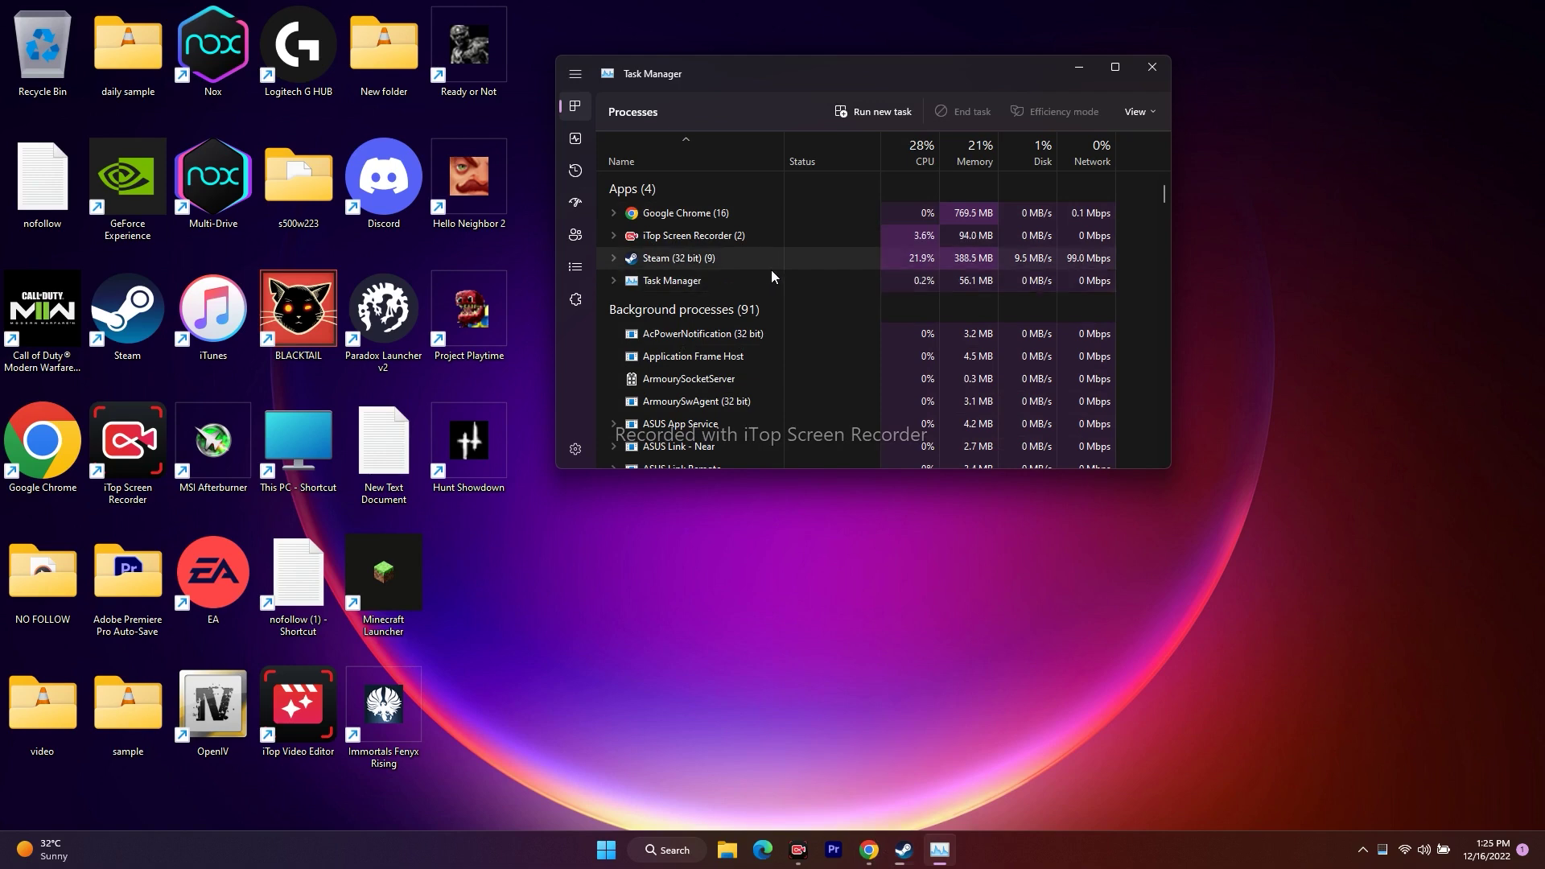
{"action": "scroll", "coordinate": [785, 240], "scroll_direction": "down", "scroll_amount": 2}
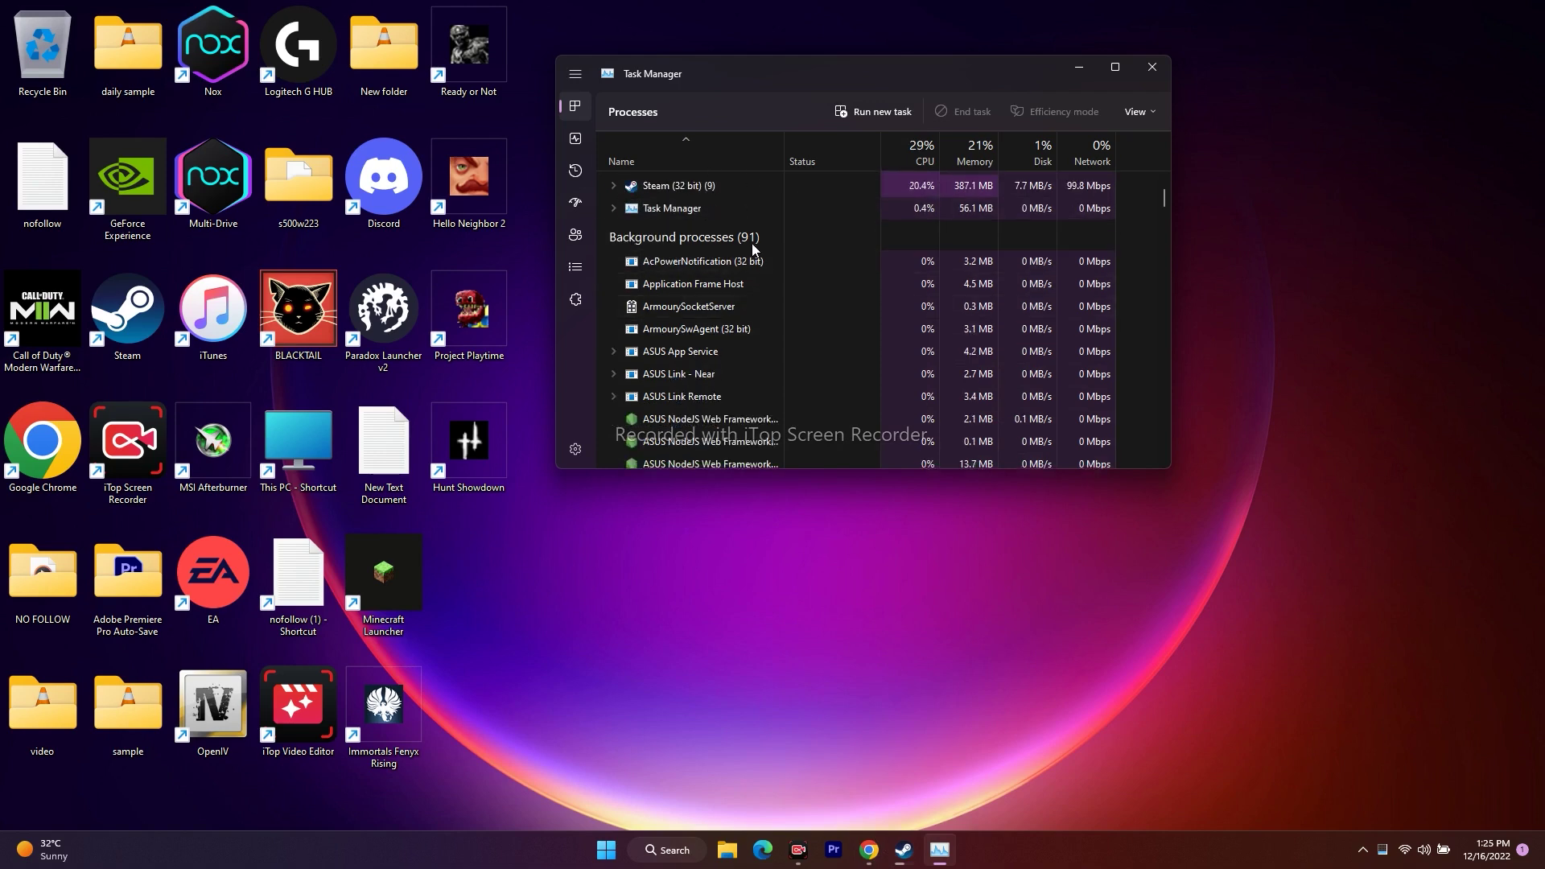
{"action": "scroll", "coordinate": [799, 280], "scroll_direction": "down", "scroll_amount": 4}
{"action": "scroll", "coordinate": [799, 282], "scroll_direction": "up", "scroll_amount": 1}
{"action": "scroll", "coordinate": [799, 282], "scroll_direction": "up", "scroll_amount": 2}
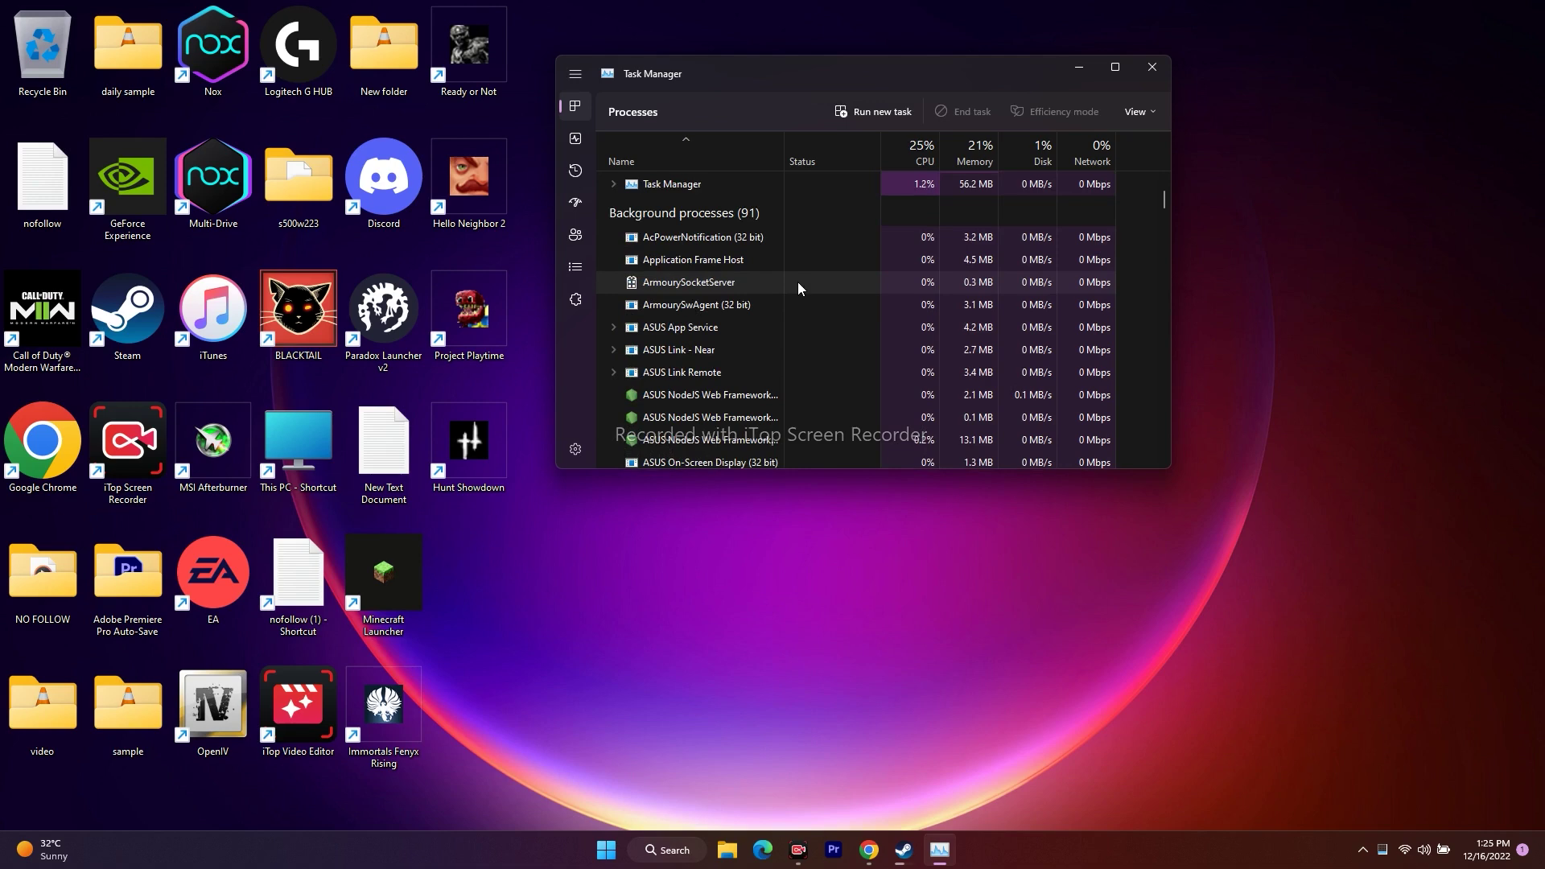
Step: End the AcPowerNotification (32 bit), Application Frame Host and ArmourySocketServer background processes
{"action": "right_click", "coordinate": [695, 239]}
{"action": "left_click", "coordinate": [736, 249]}
{"action": "right_click", "coordinate": [697, 240]}
{"action": "left_click", "coordinate": [717, 248]}
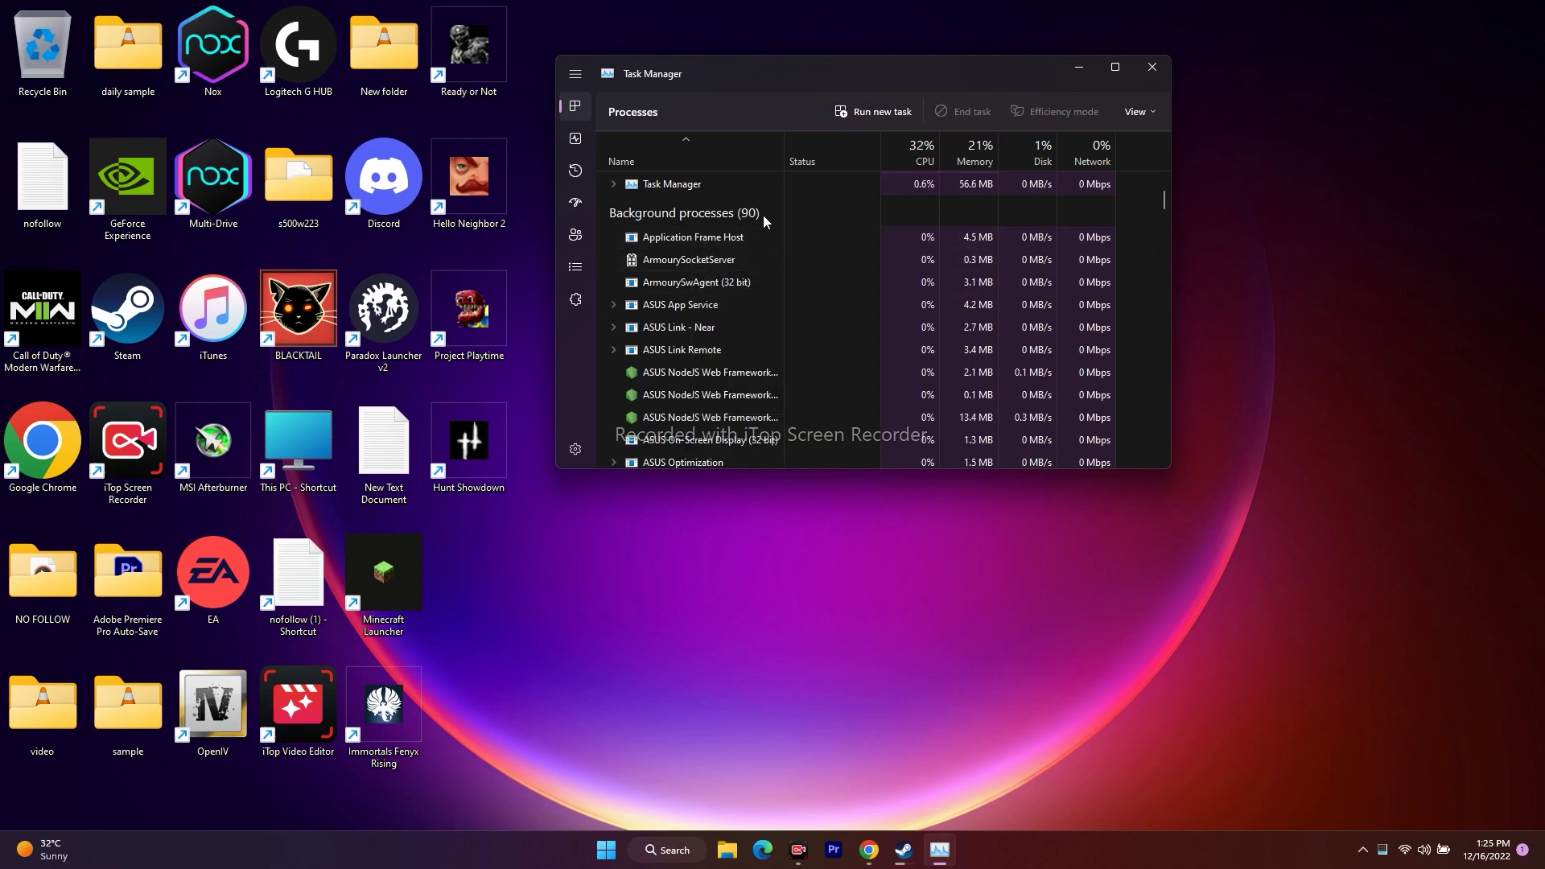
{"action": "right_click", "coordinate": [733, 240]}
{"action": "left_click", "coordinate": [750, 249]}
{"action": "right_click", "coordinate": [726, 242]}
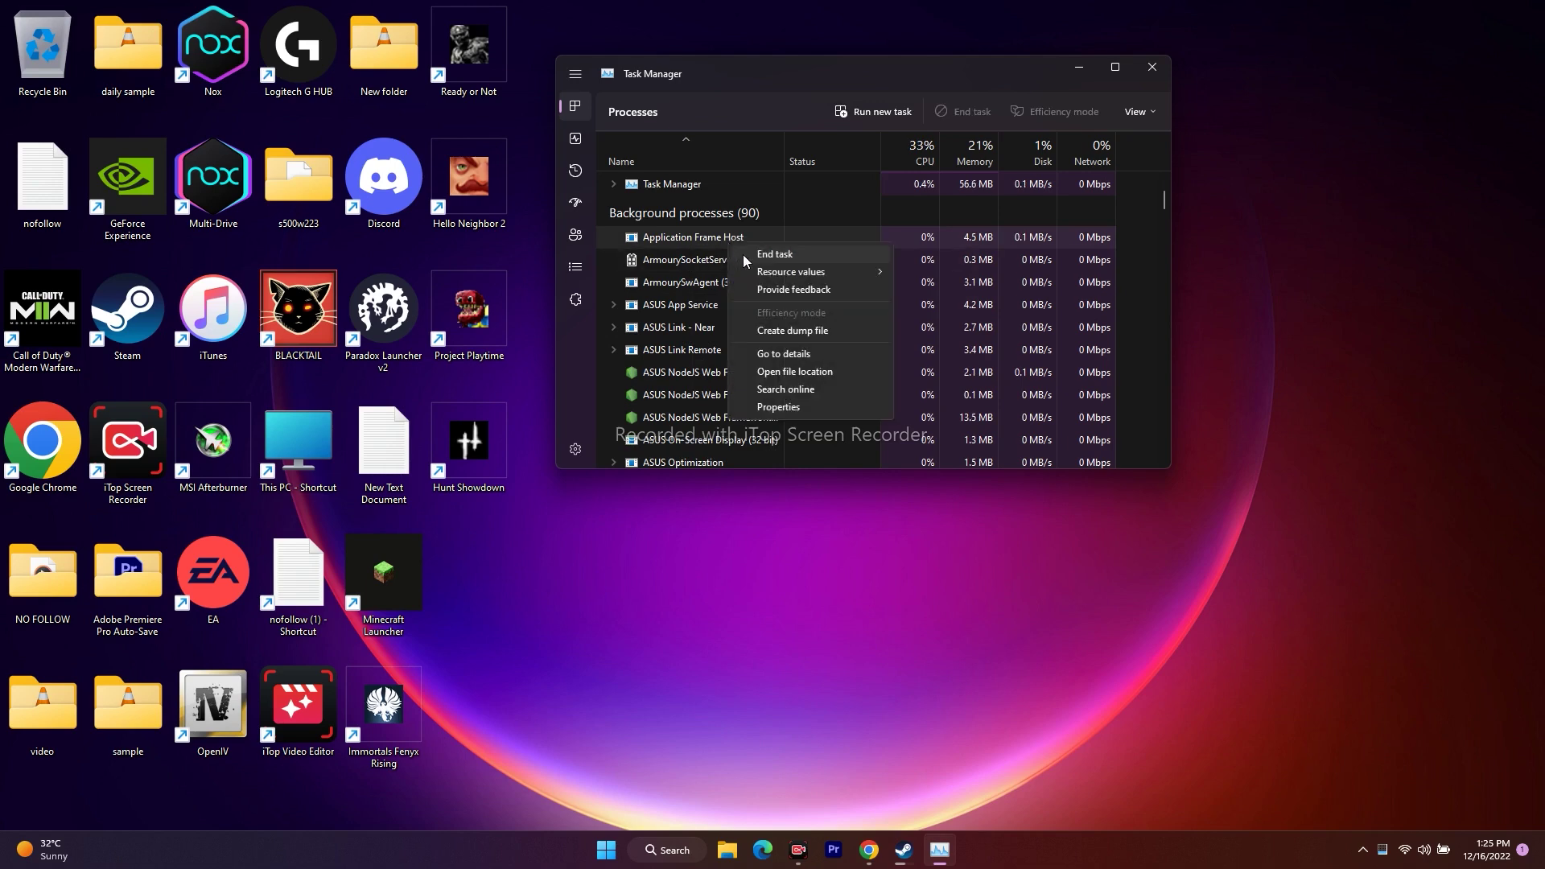
{"action": "left_click", "coordinate": [742, 252]}
{"action": "right_click", "coordinate": [695, 237]}
{"action": "left_click", "coordinate": [722, 251]}
Step: Look through the remaining background processes for unneeded tasks and close Task Manager
{"action": "scroll", "coordinate": [751, 293], "scroll_direction": "down", "scroll_amount": 3}
{"action": "scroll", "coordinate": [752, 293], "scroll_direction": "down", "scroll_amount": 4}
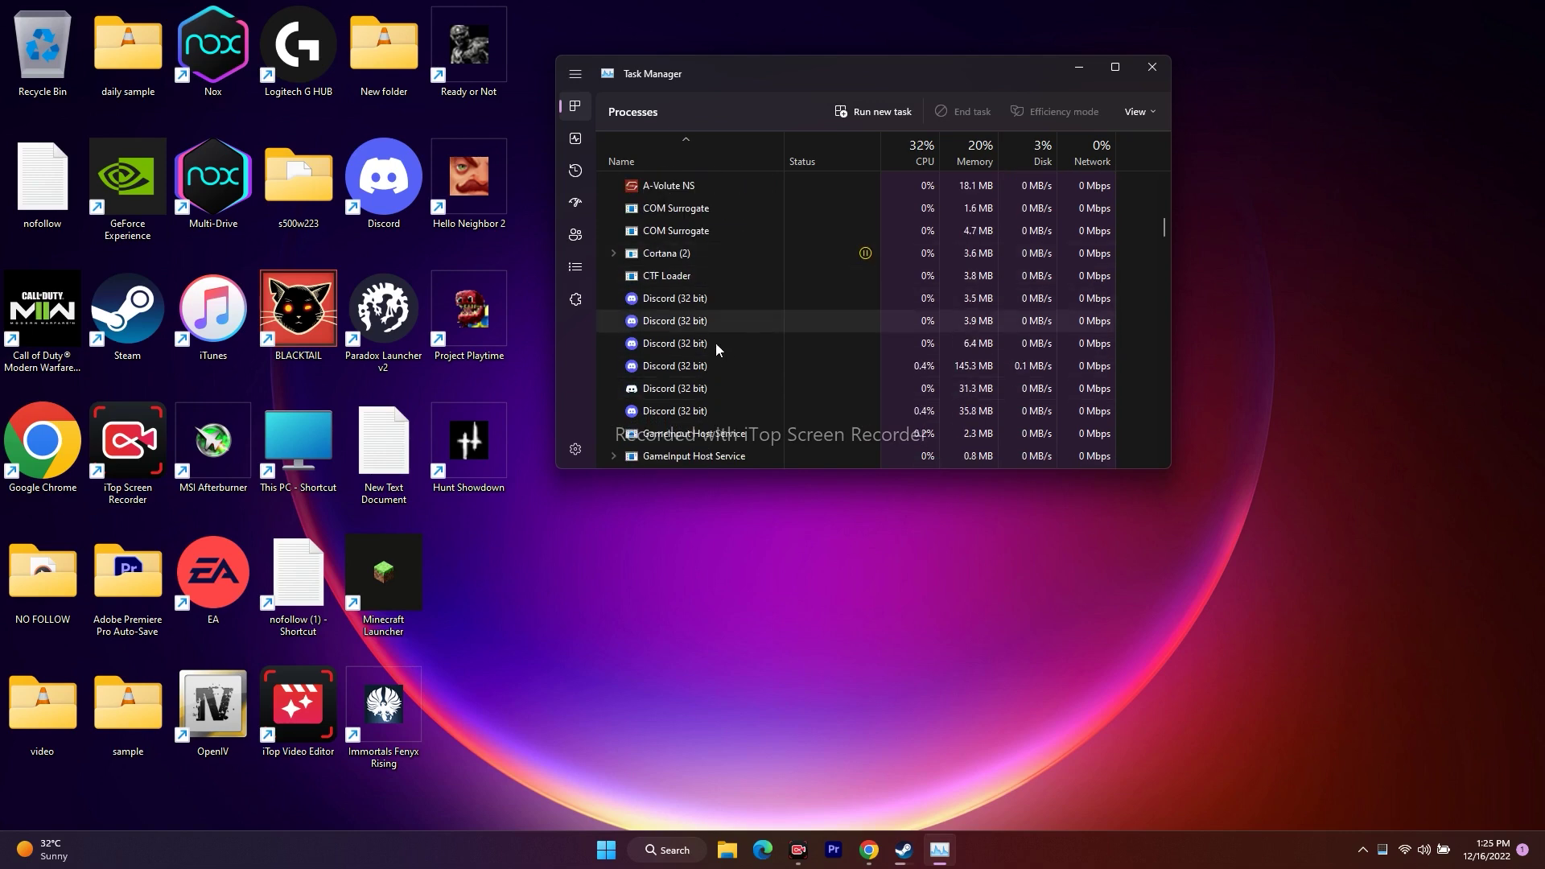
{"action": "scroll", "coordinate": [717, 325], "scroll_direction": "down", "scroll_amount": 1}
{"action": "scroll", "coordinate": [731, 275], "scroll_direction": "down", "scroll_amount": 2}
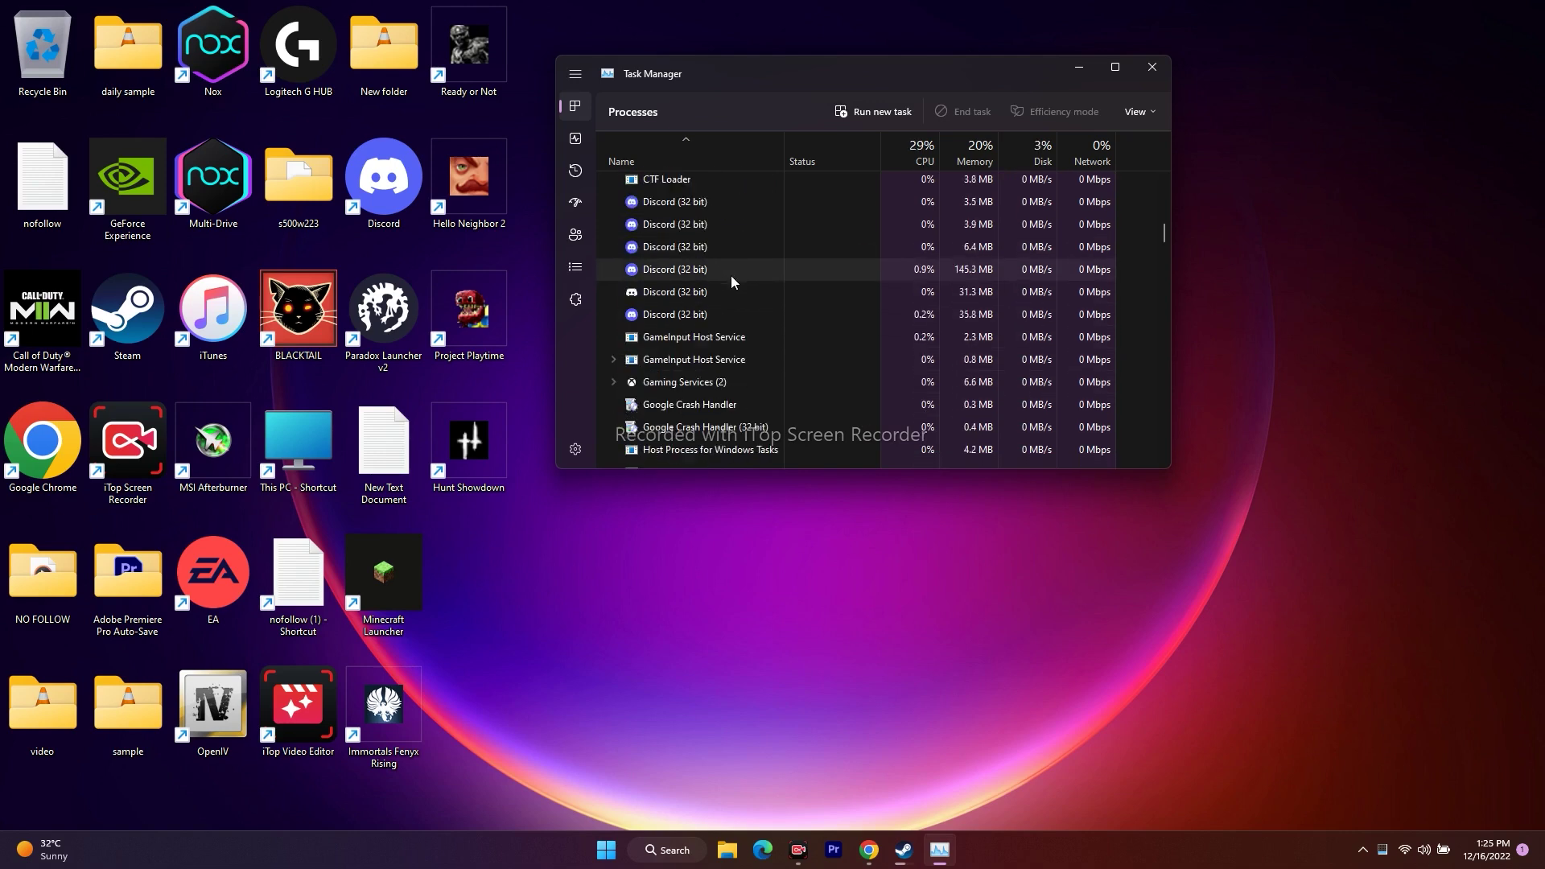
{"action": "scroll", "coordinate": [771, 281], "scroll_direction": "down", "scroll_amount": 3}
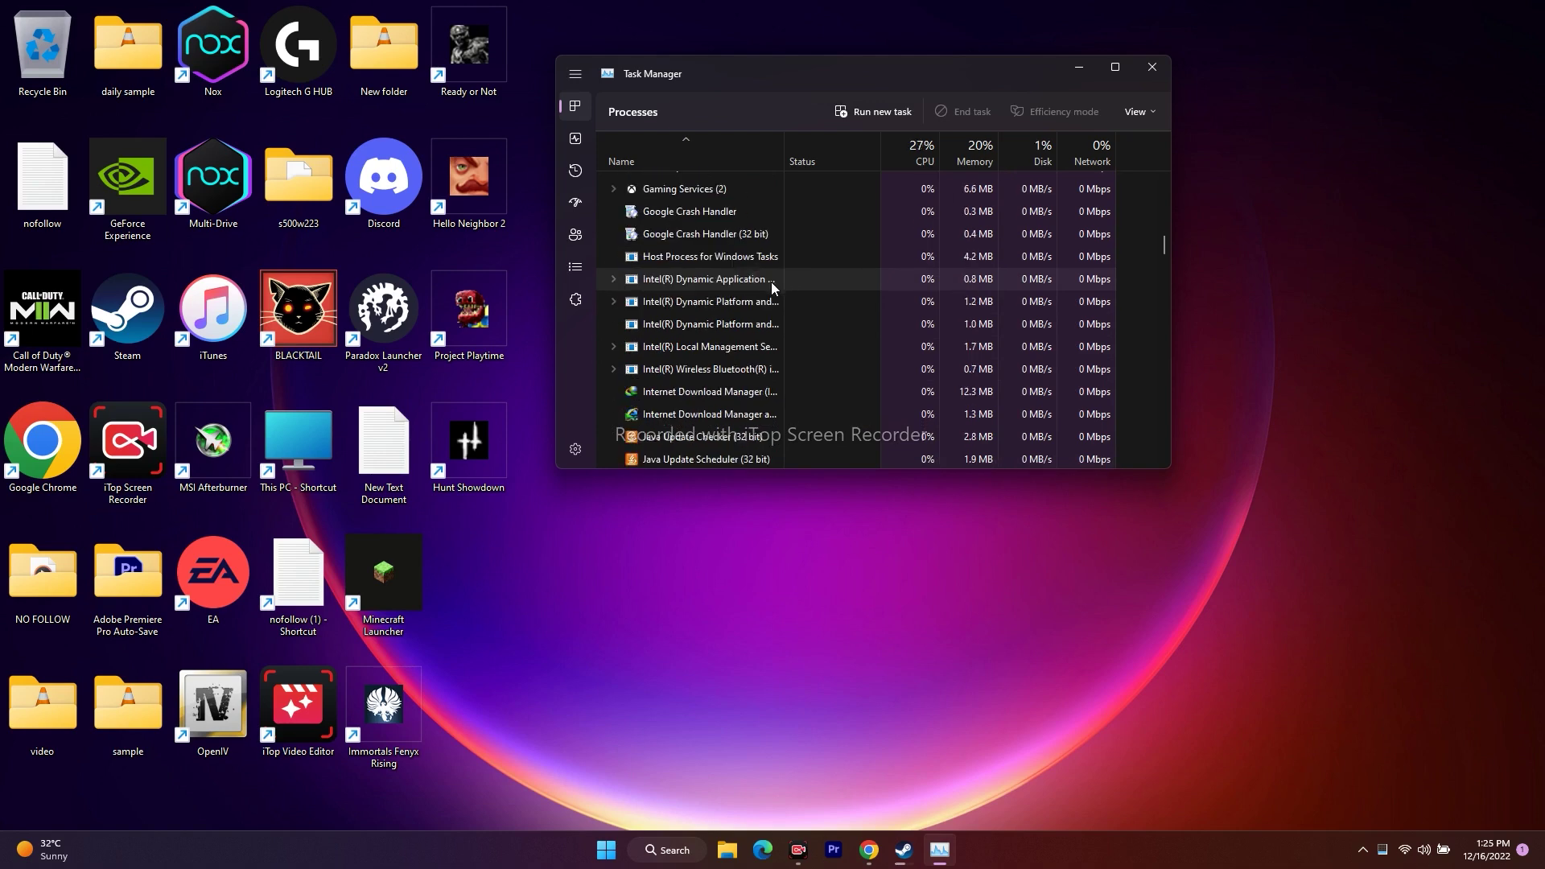
{"action": "scroll", "coordinate": [728, 330], "scroll_direction": "down", "scroll_amount": 2}
{"action": "scroll", "coordinate": [741, 311], "scroll_direction": "down", "scroll_amount": 3}
{"action": "scroll", "coordinate": [741, 311], "scroll_direction": "up", "scroll_amount": 5}
{"action": "scroll", "coordinate": [739, 318], "scroll_direction": "up", "scroll_amount": 6}
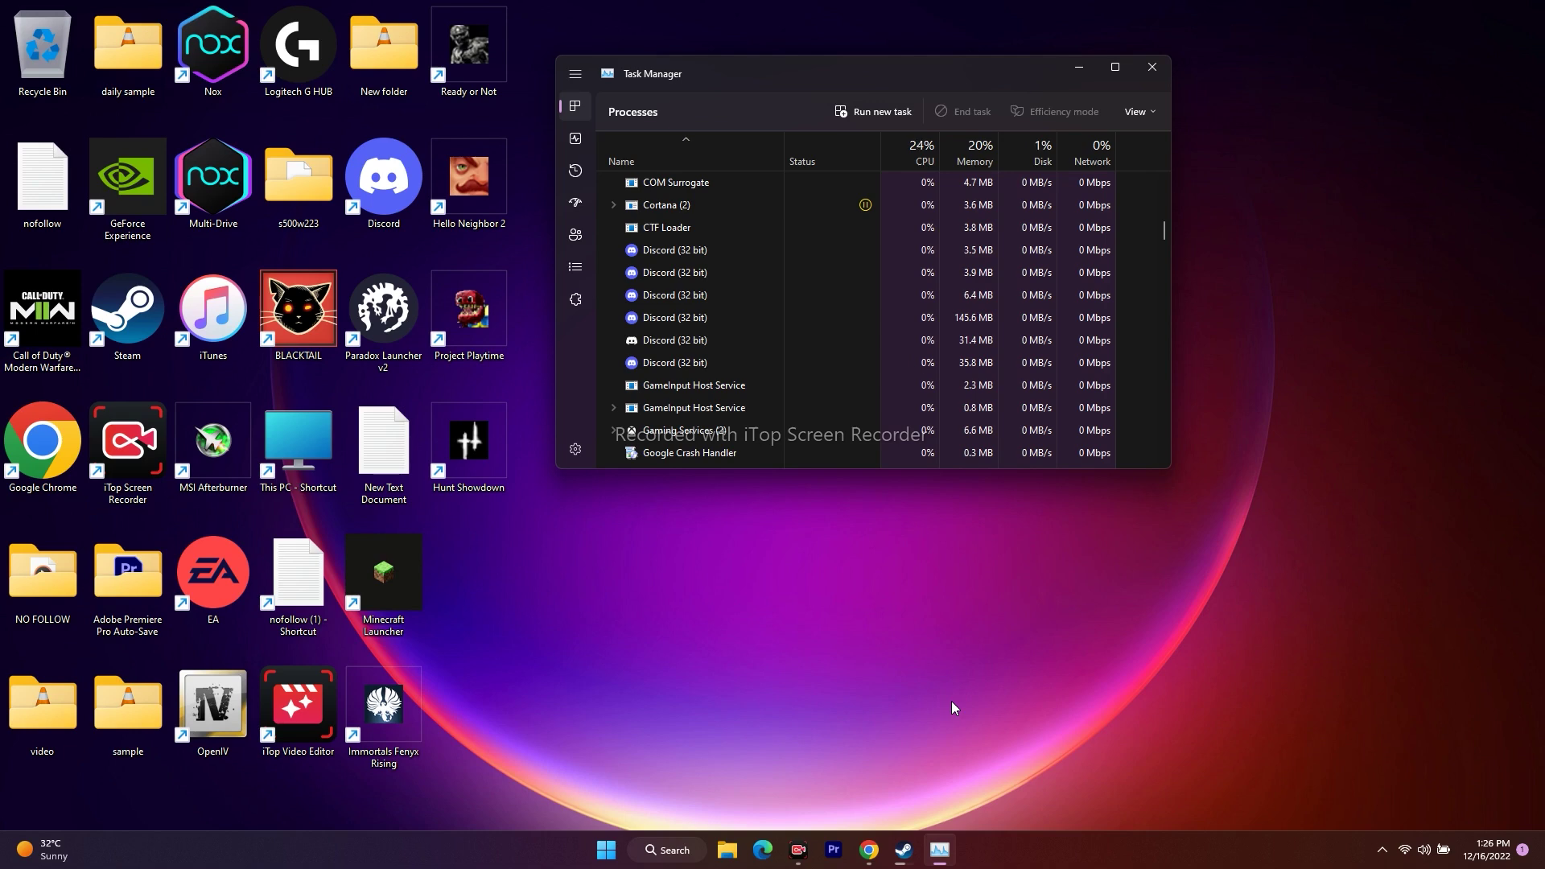
{"action": "scroll", "coordinate": [713, 364], "scroll_direction": "up", "scroll_amount": 4}
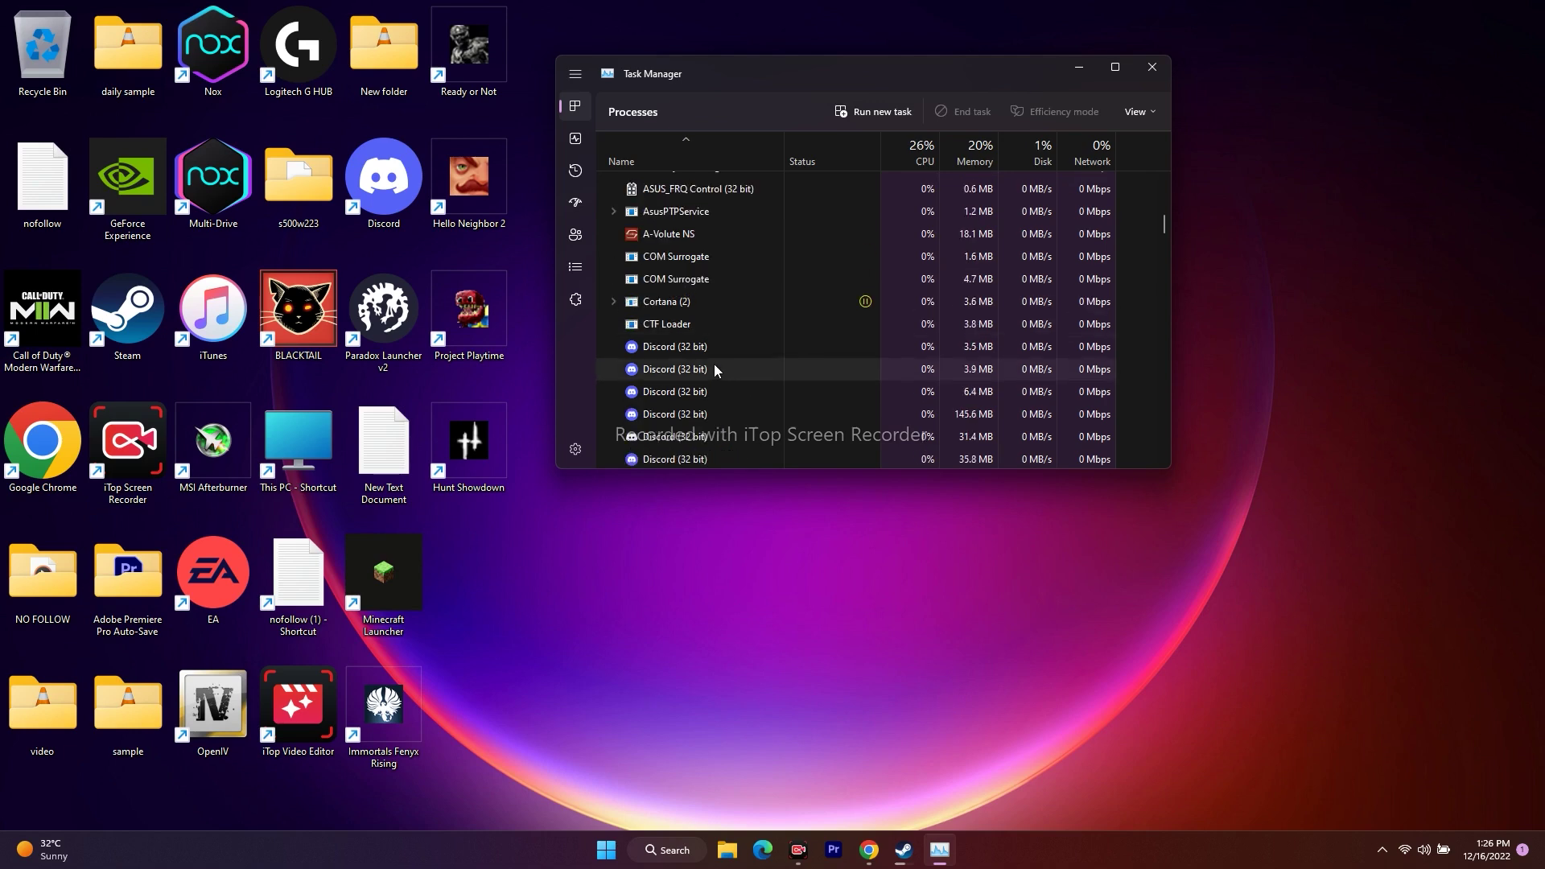
{"action": "scroll", "coordinate": [699, 322], "scroll_direction": "up", "scroll_amount": 3}
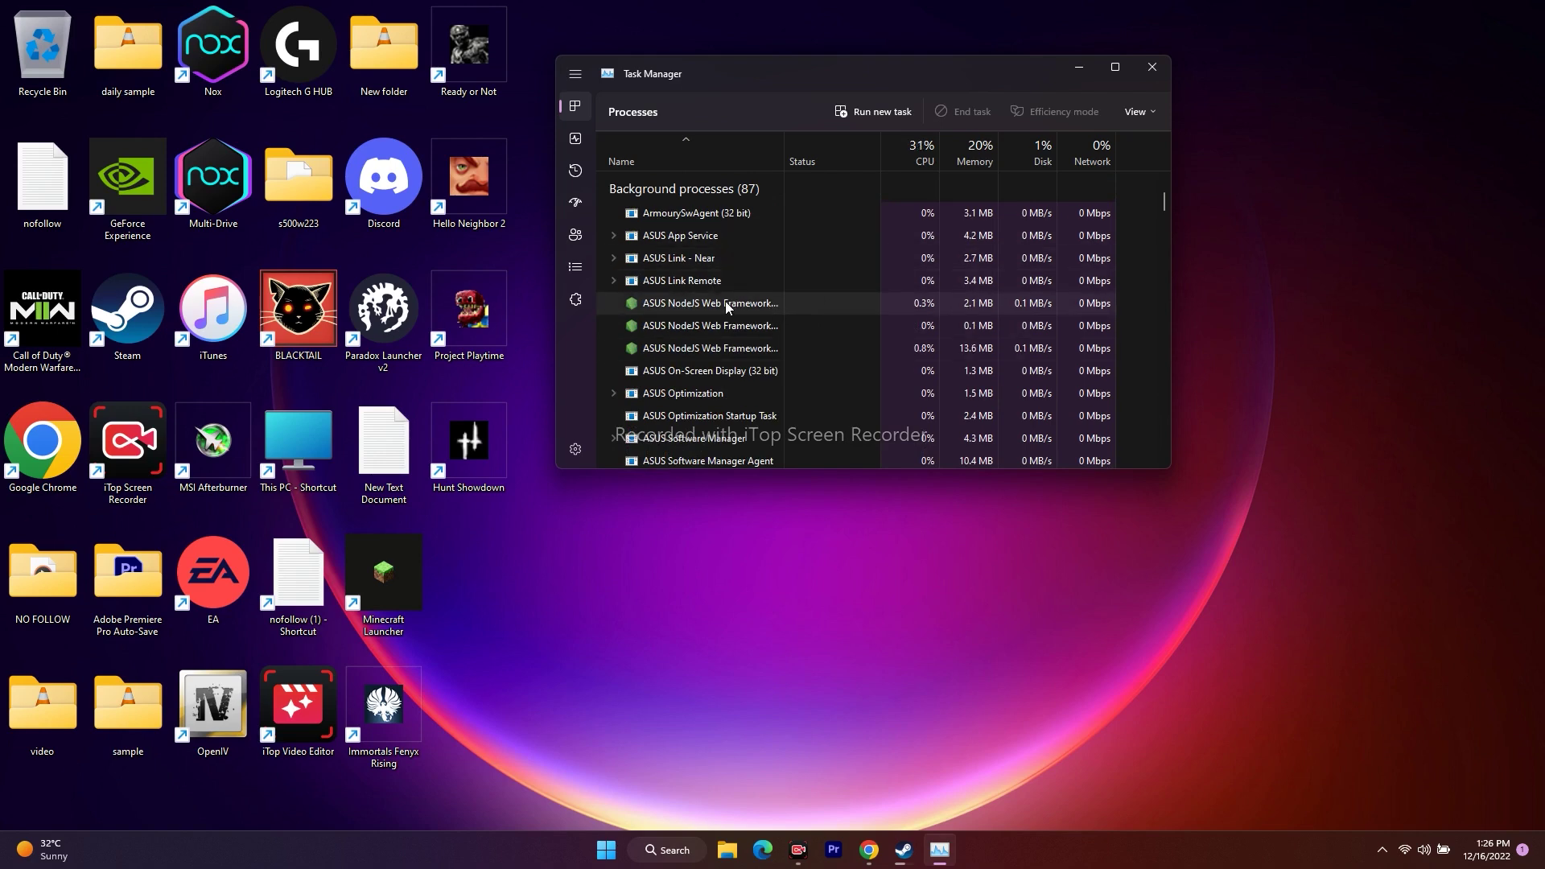
{"action": "left_click", "coordinate": [1156, 71]}
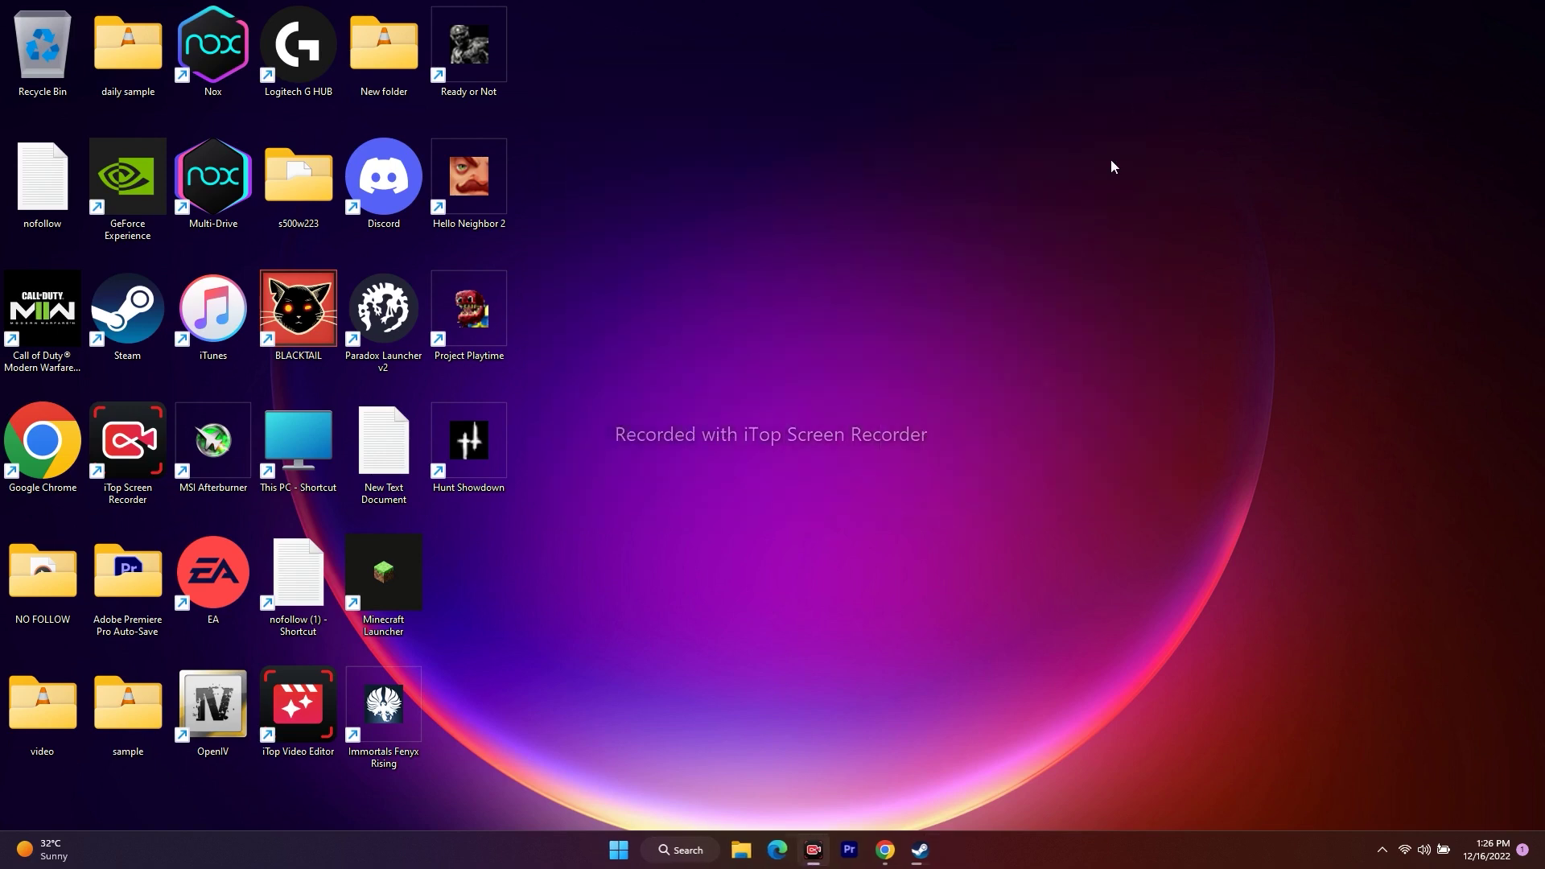
{"action": "left_click", "coordinate": [922, 850]}
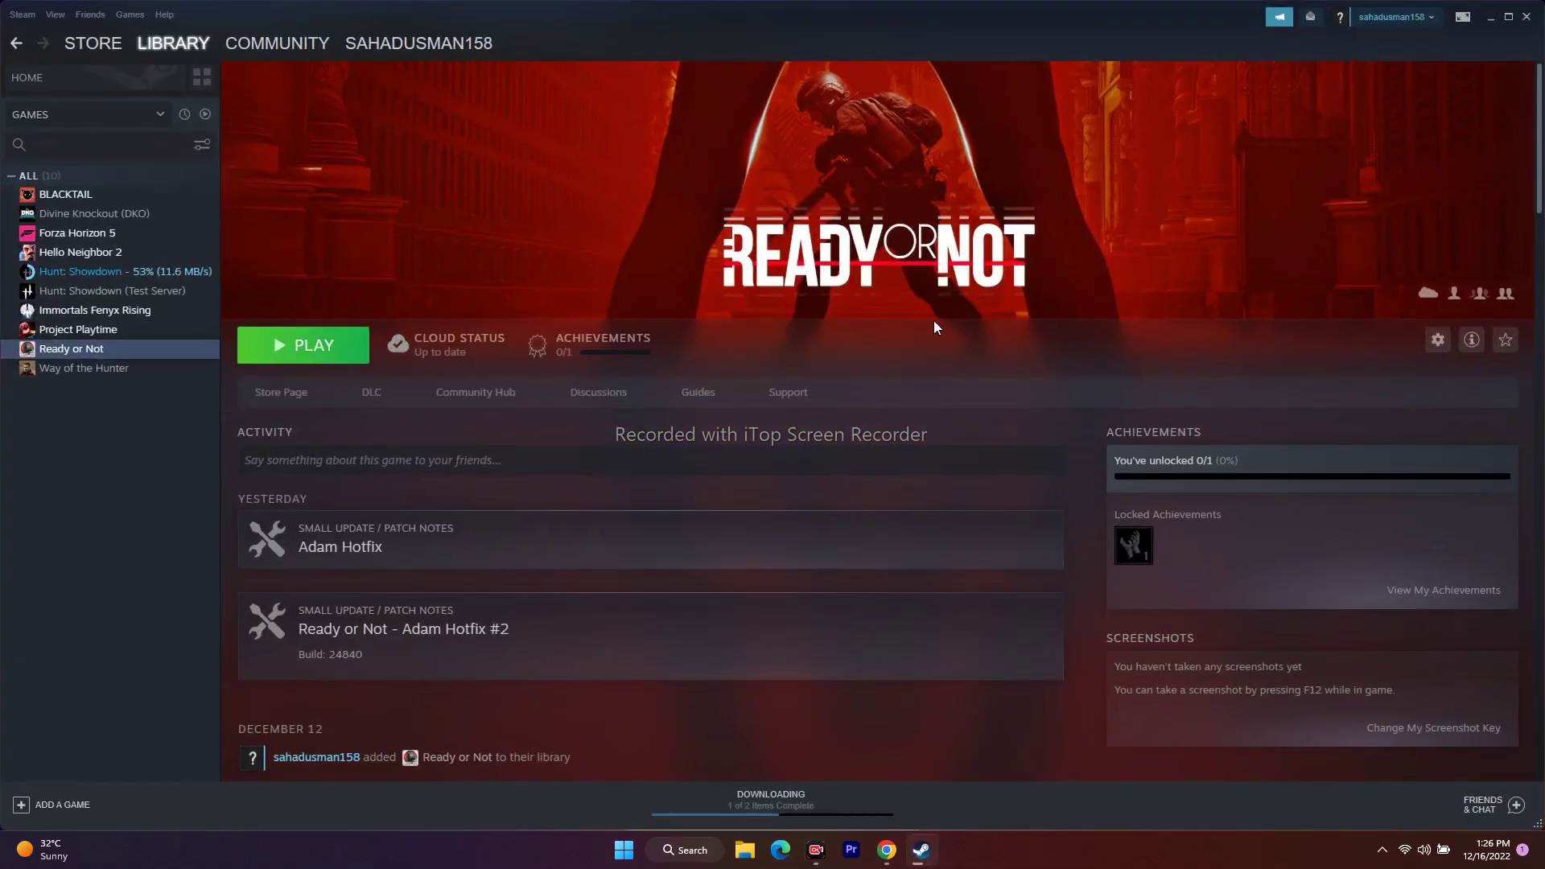
{"action": "left_click", "coordinate": [1491, 17]}
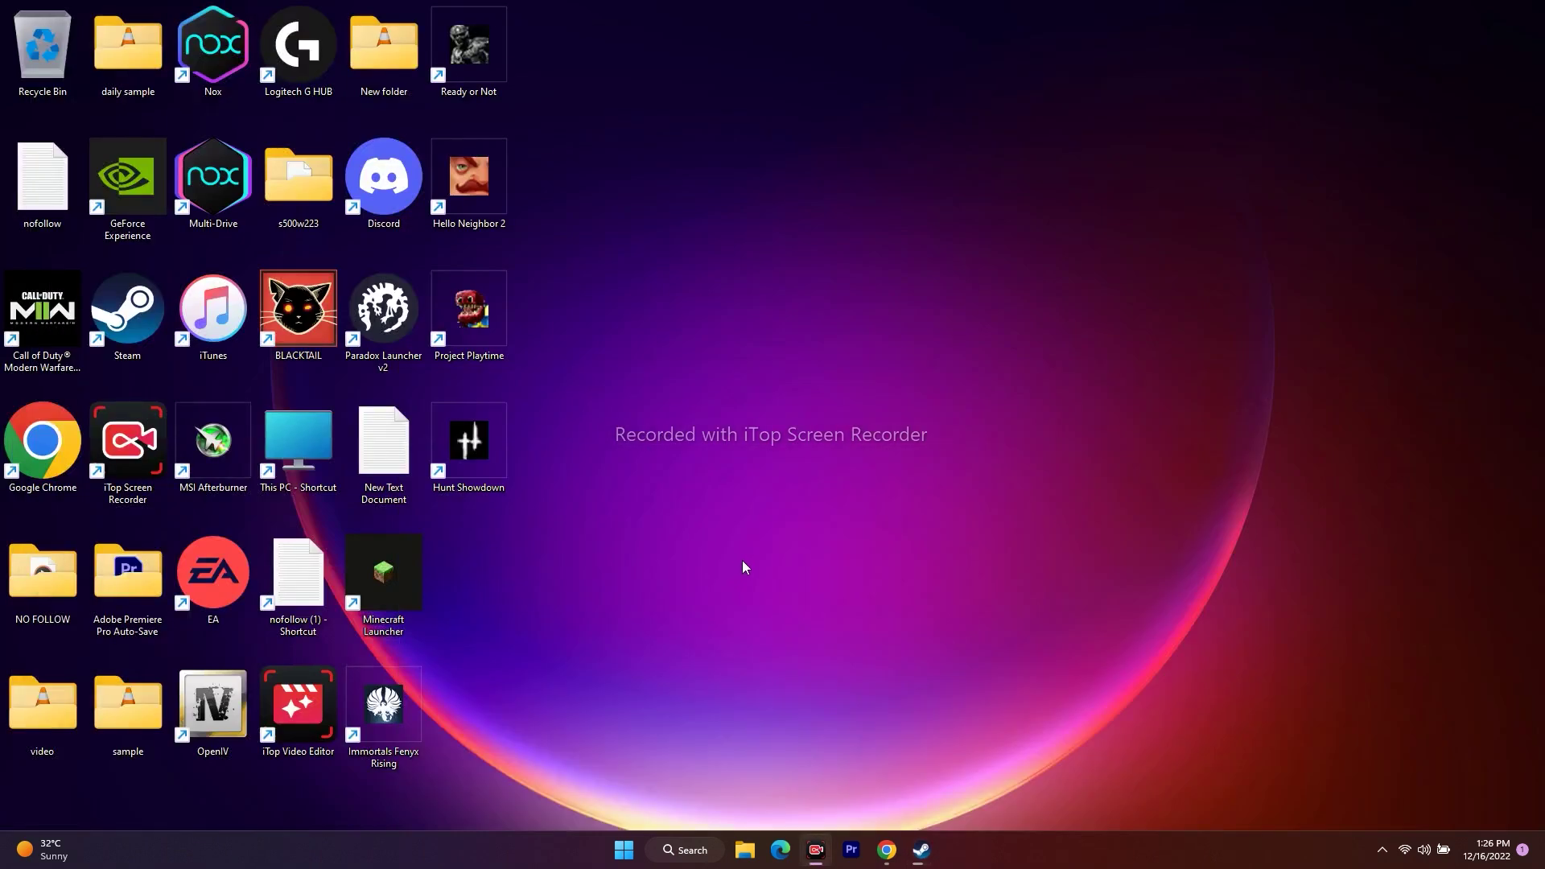
Step: Open System Configuration, disable all services, and hide all Microsoft services from the list
{"action": "left_click", "coordinate": [679, 850]}
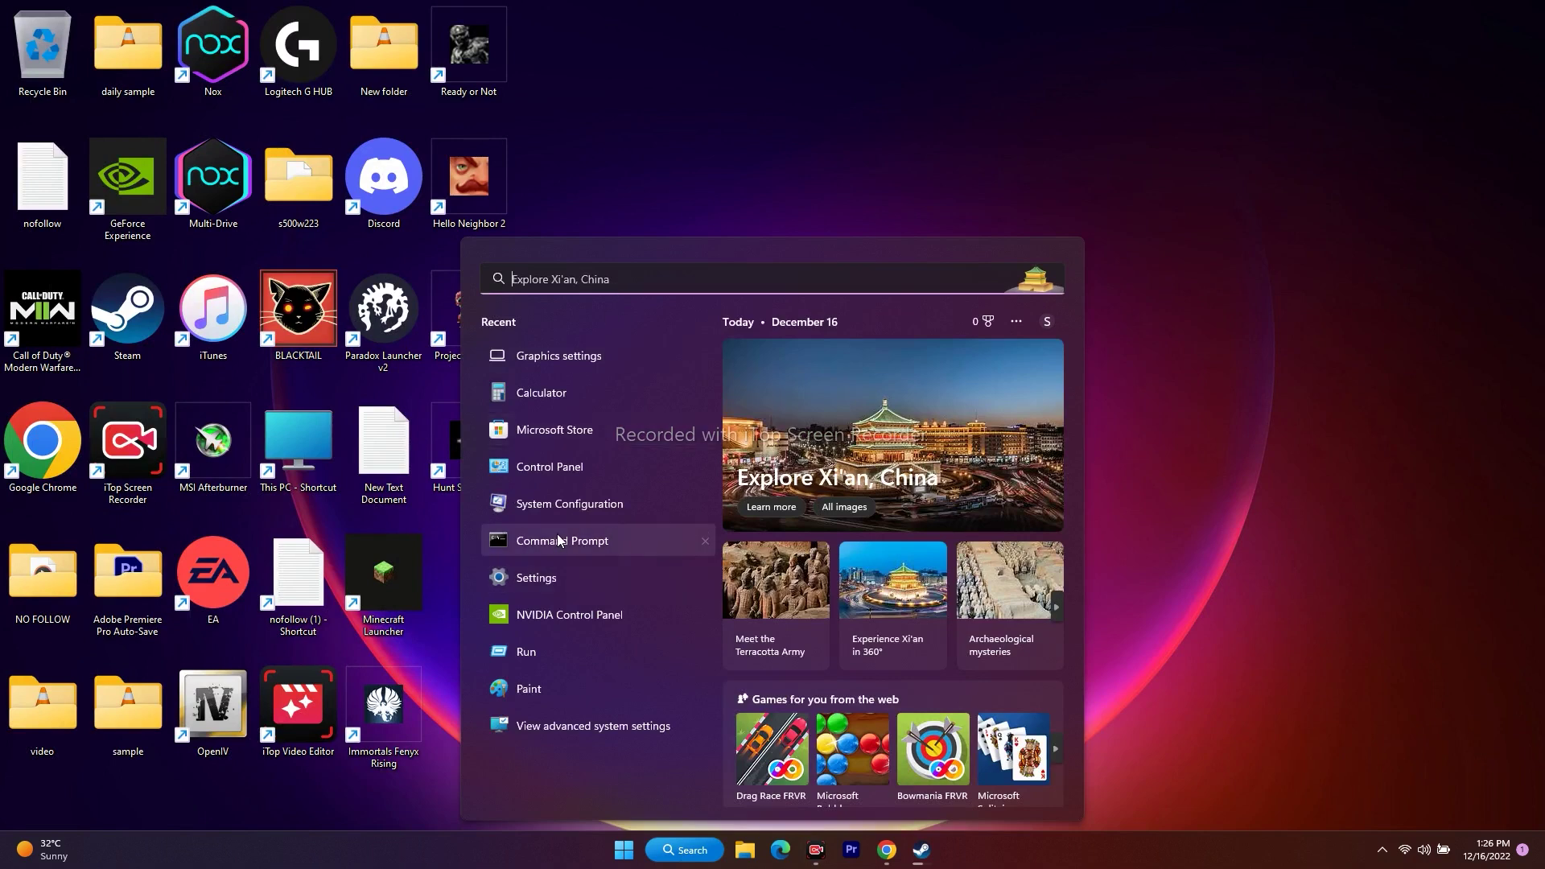
{"action": "left_click", "coordinate": [587, 508]}
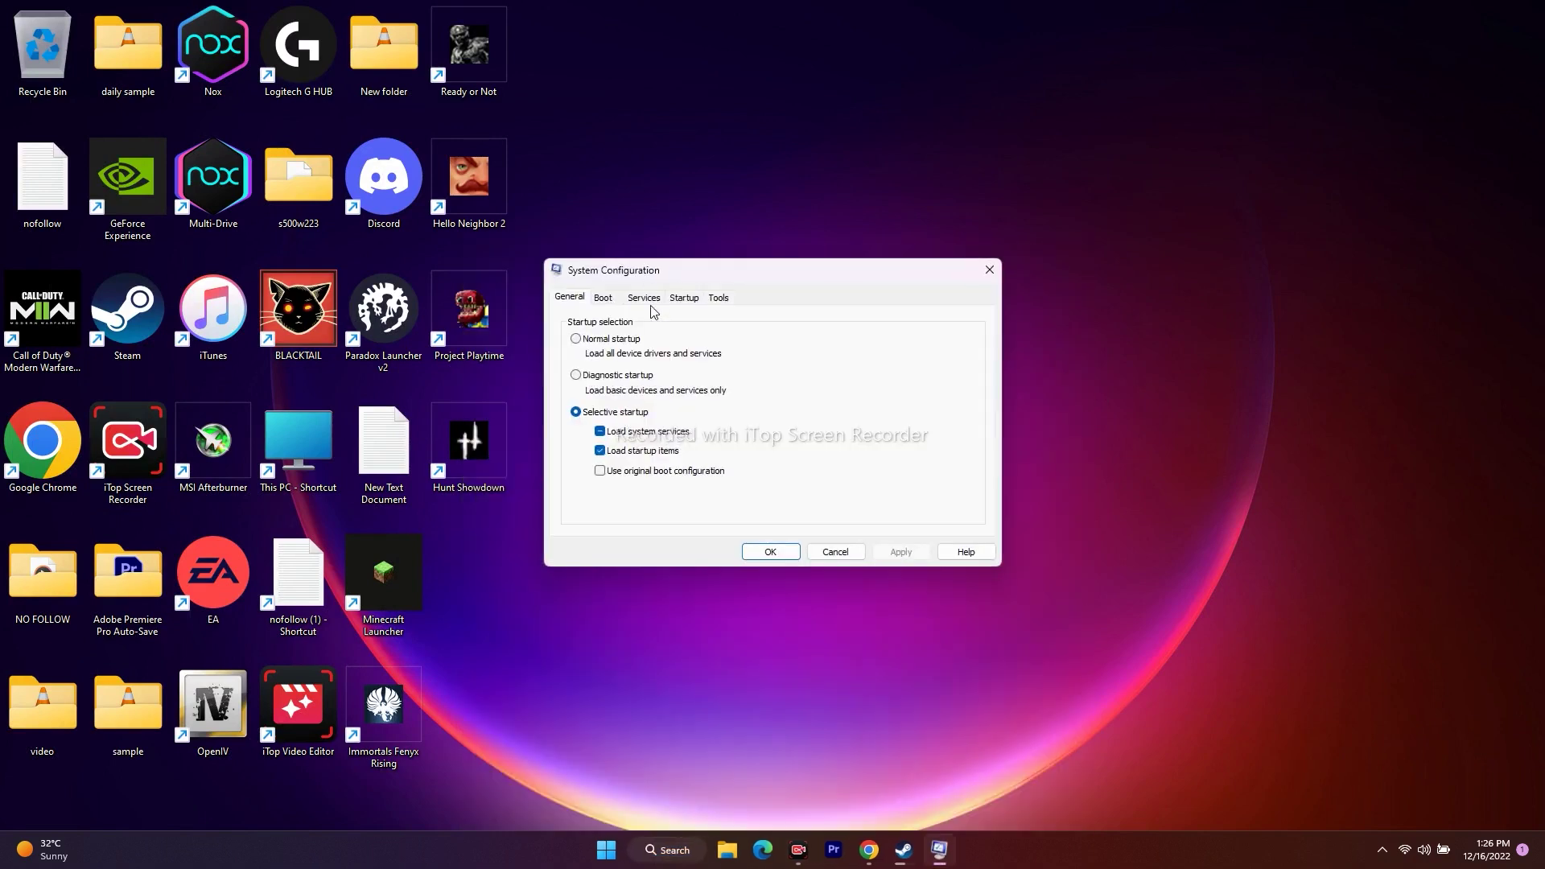
{"action": "left_click", "coordinate": [644, 297]}
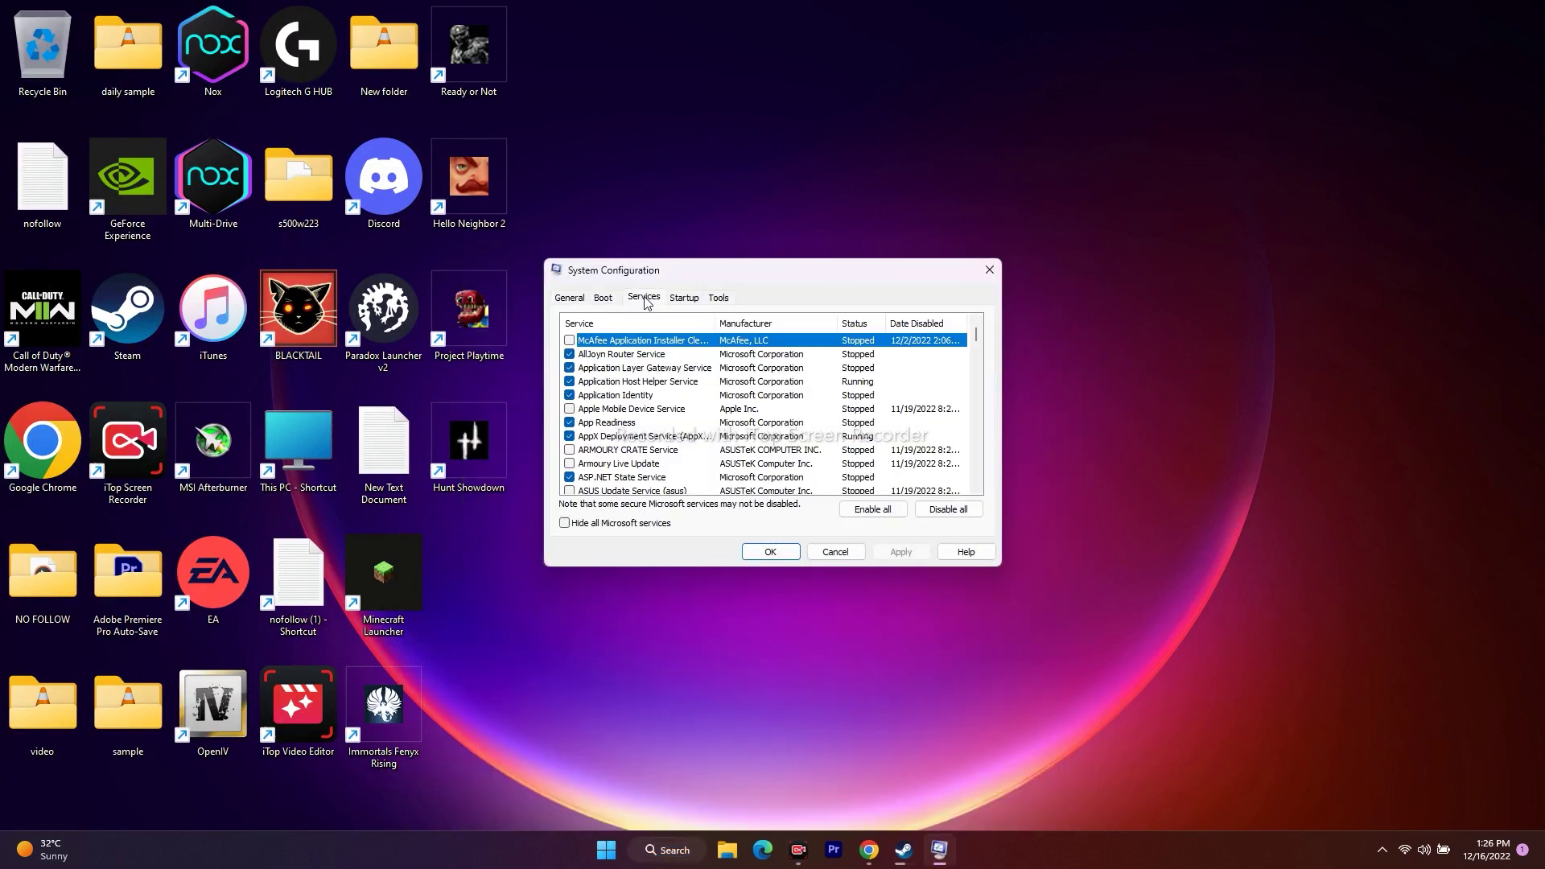
{"action": "left_click", "coordinate": [952, 512]}
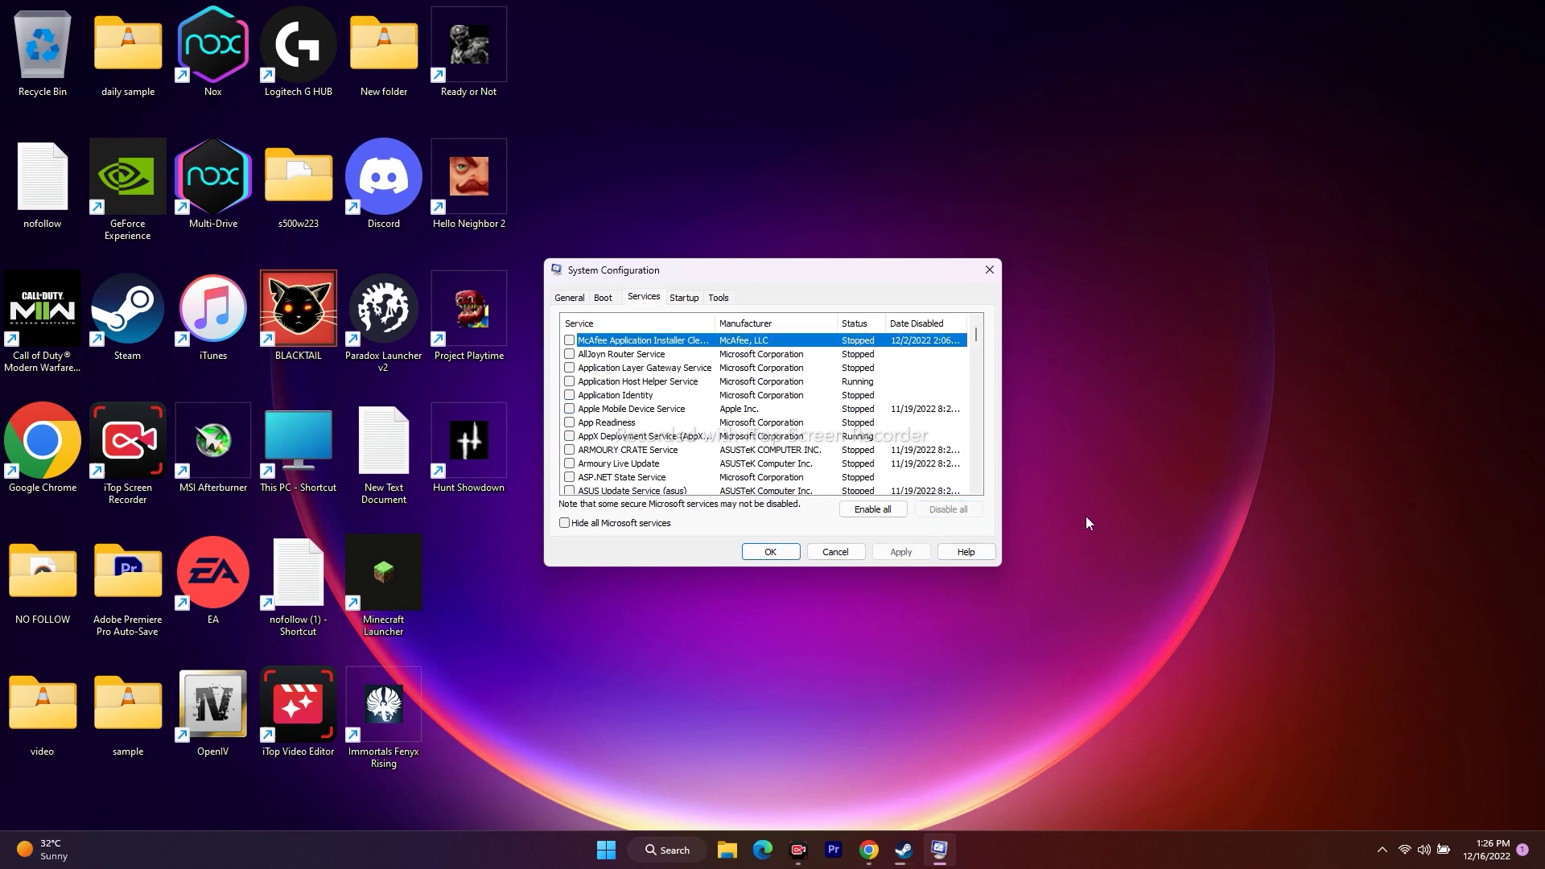
{"action": "left_click", "coordinate": [566, 524]}
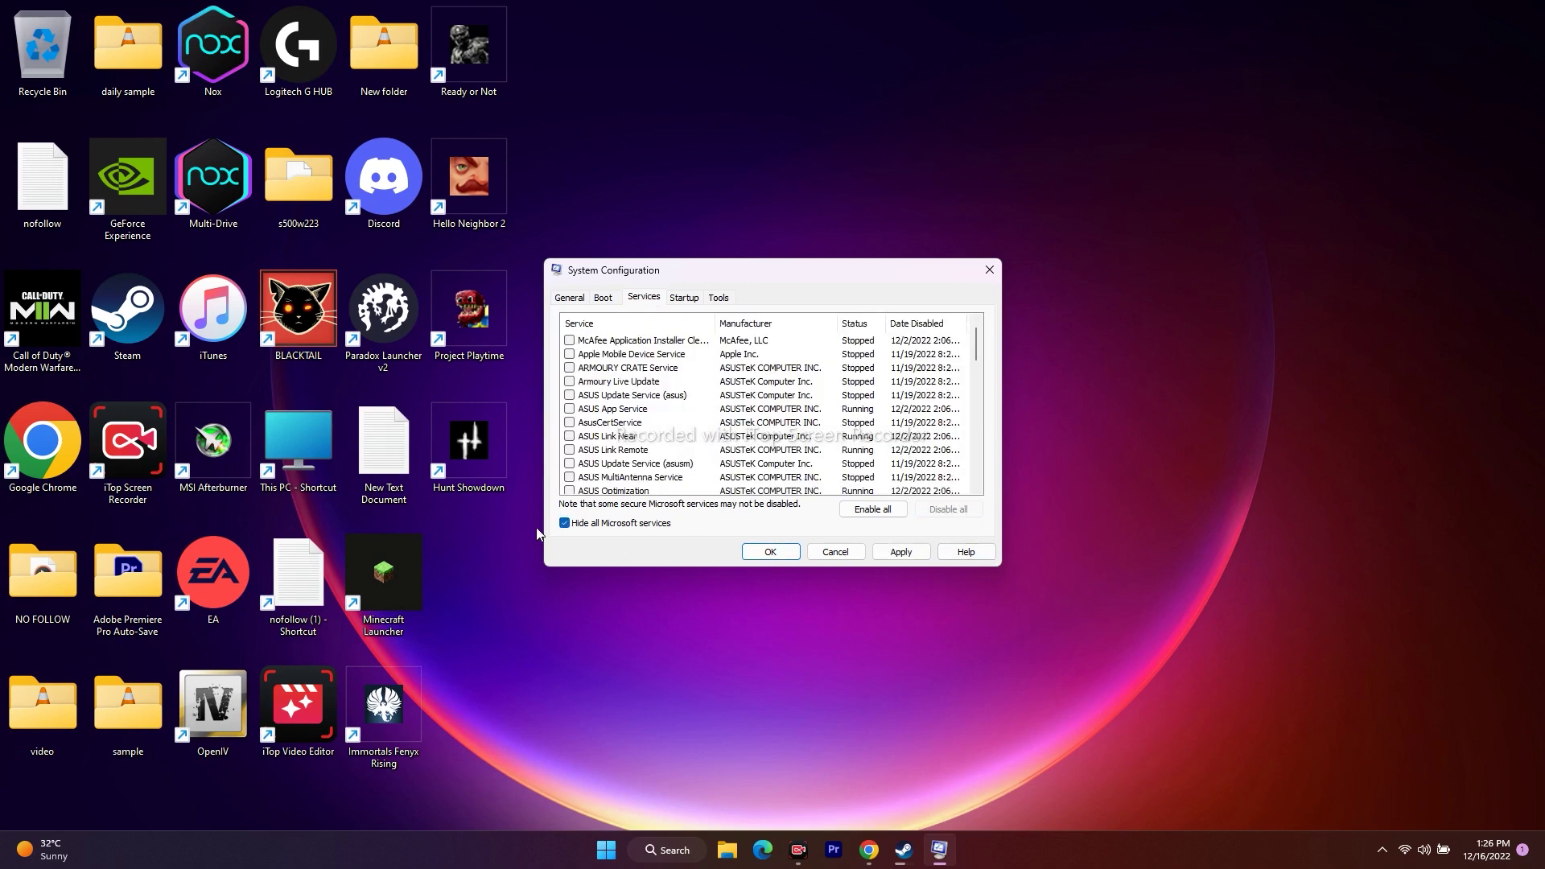
Step: Apply the System Configuration service changes and exit without restarting the computer
{"action": "left_click", "coordinate": [905, 555]}
{"action": "left_click", "coordinate": [775, 554]}
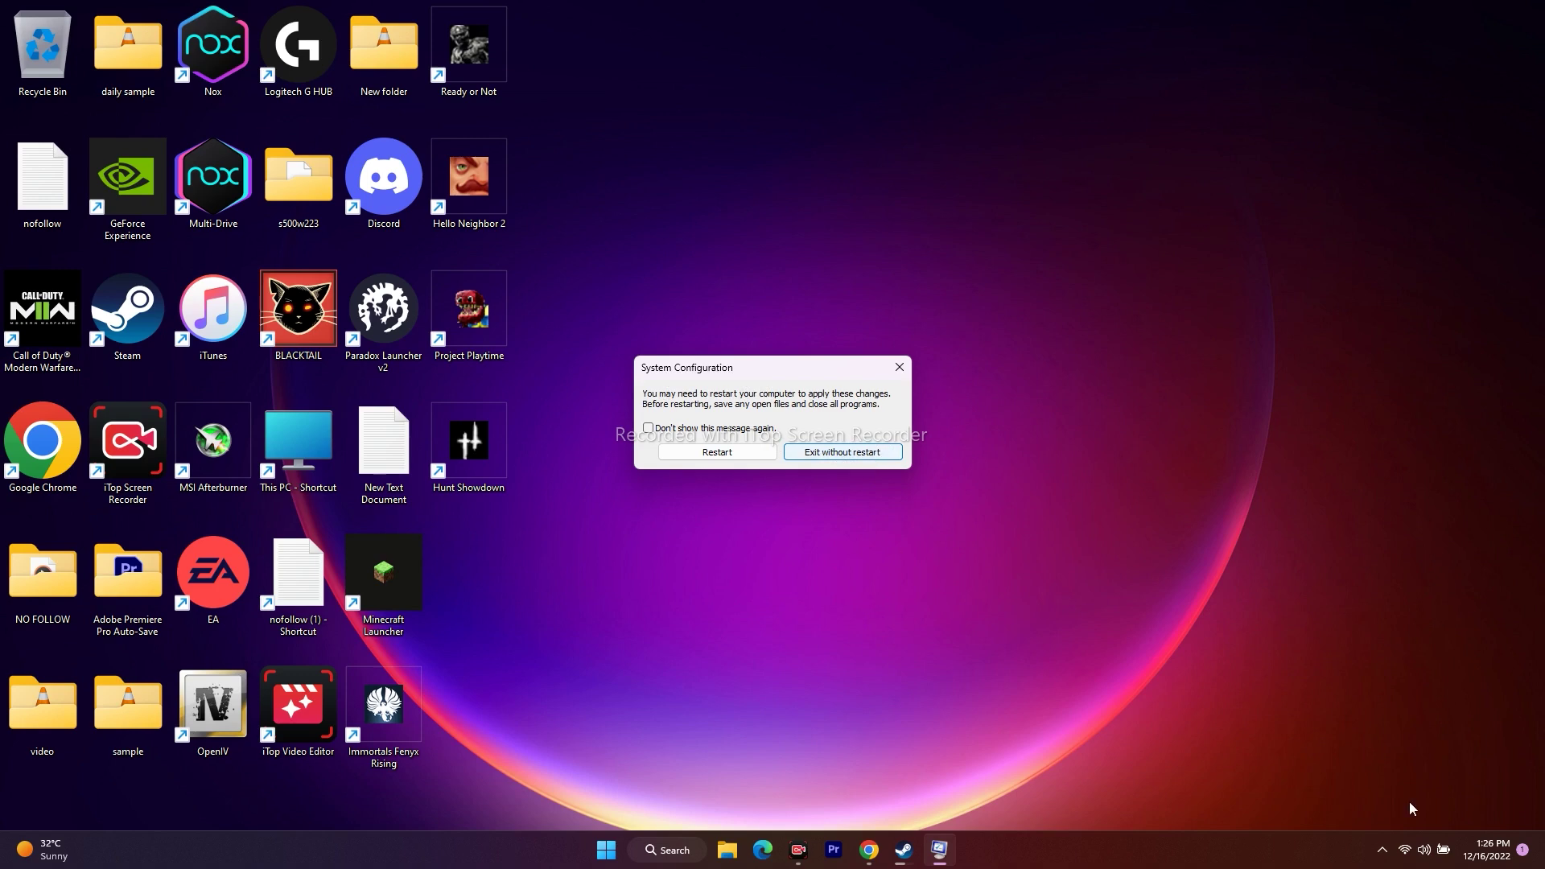
{"action": "left_click", "coordinate": [870, 456]}
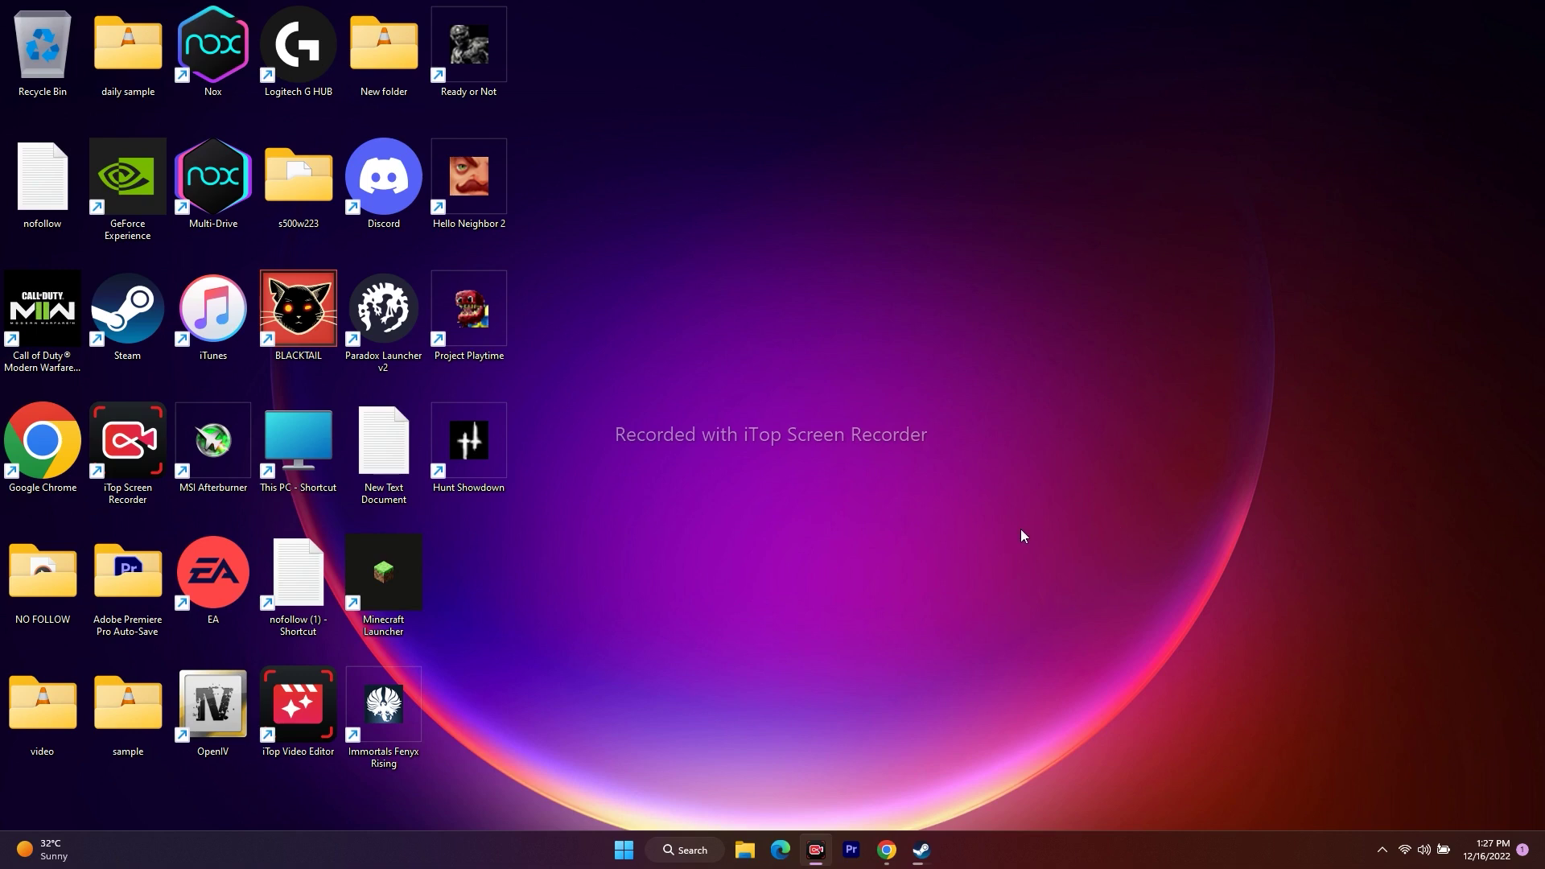
Step: Show the game file integrity verification option in Ready or Not's Steam local files properties, and close the properties and minimize Steam
{"action": "left_click", "coordinate": [922, 850]}
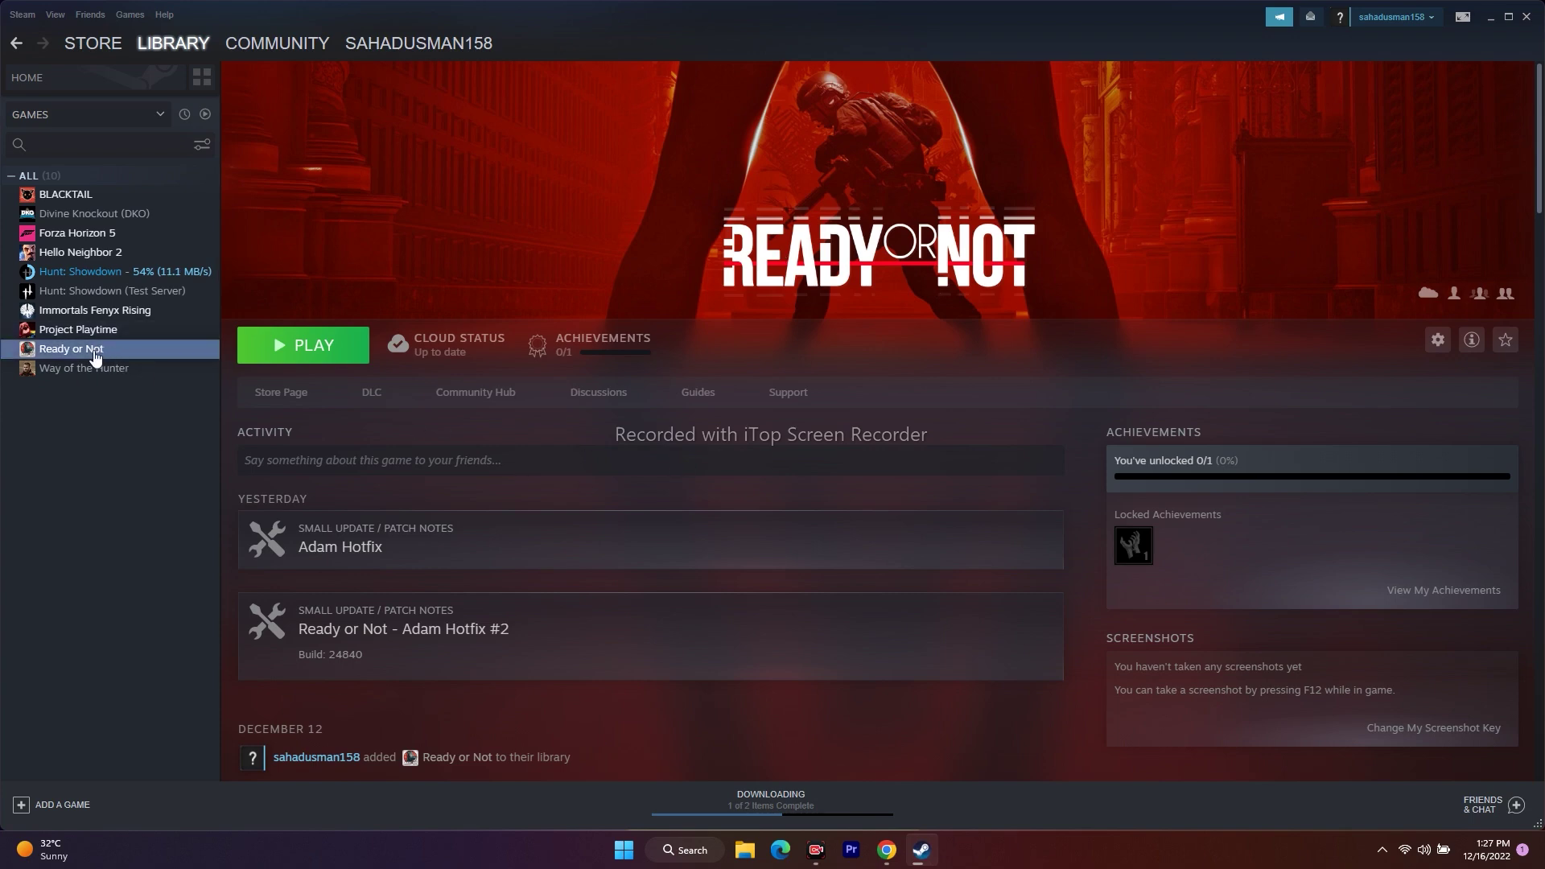
{"action": "right_click", "coordinate": [105, 352]}
{"action": "left_click", "coordinate": [134, 451]}
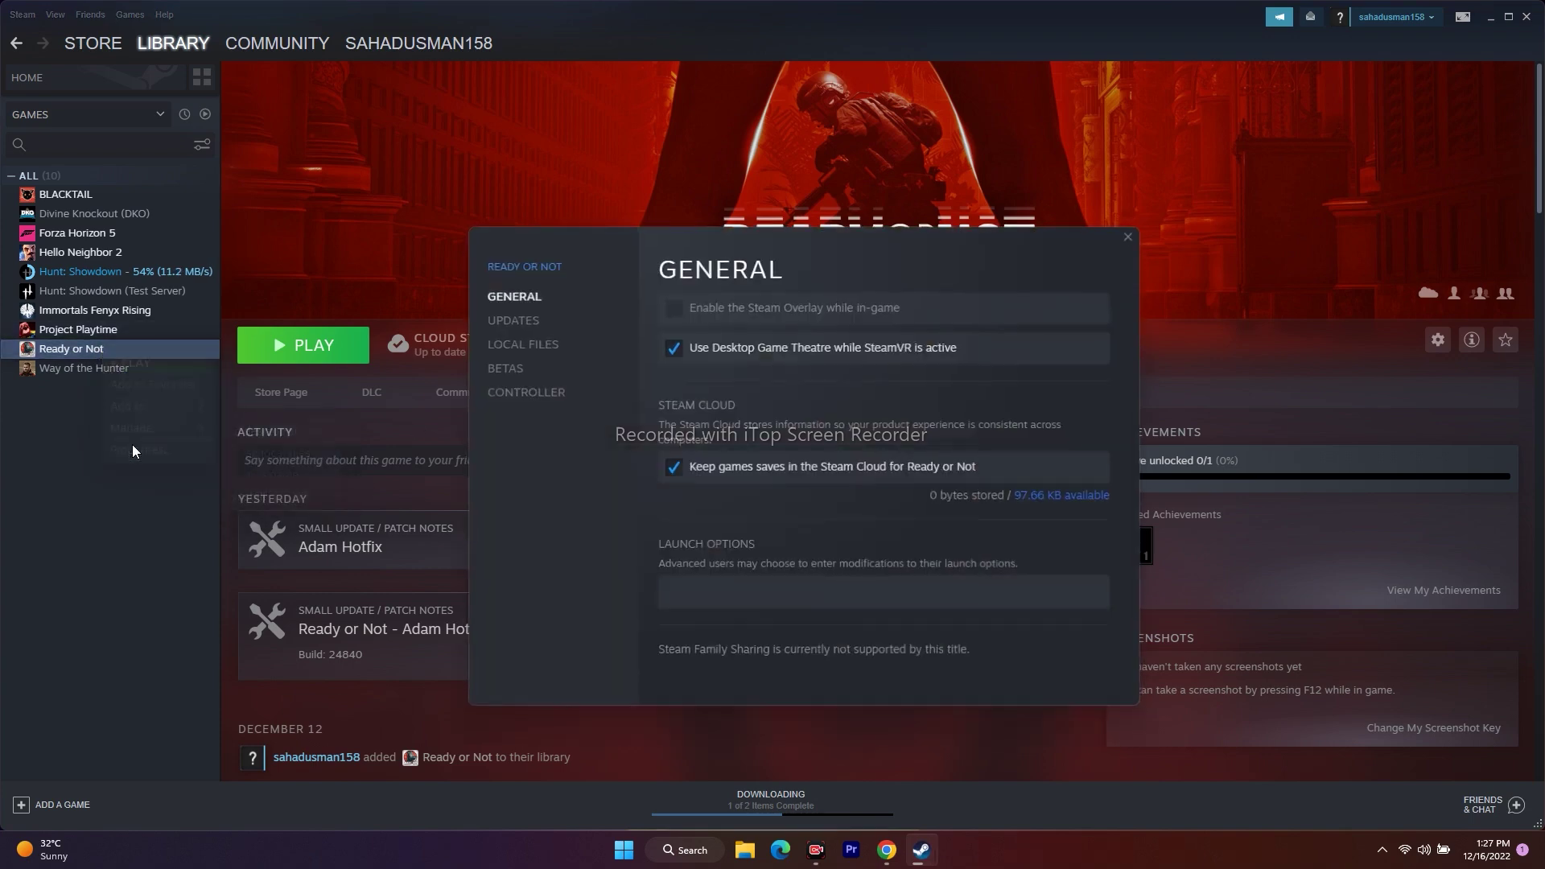
{"action": "left_click", "coordinate": [533, 343]}
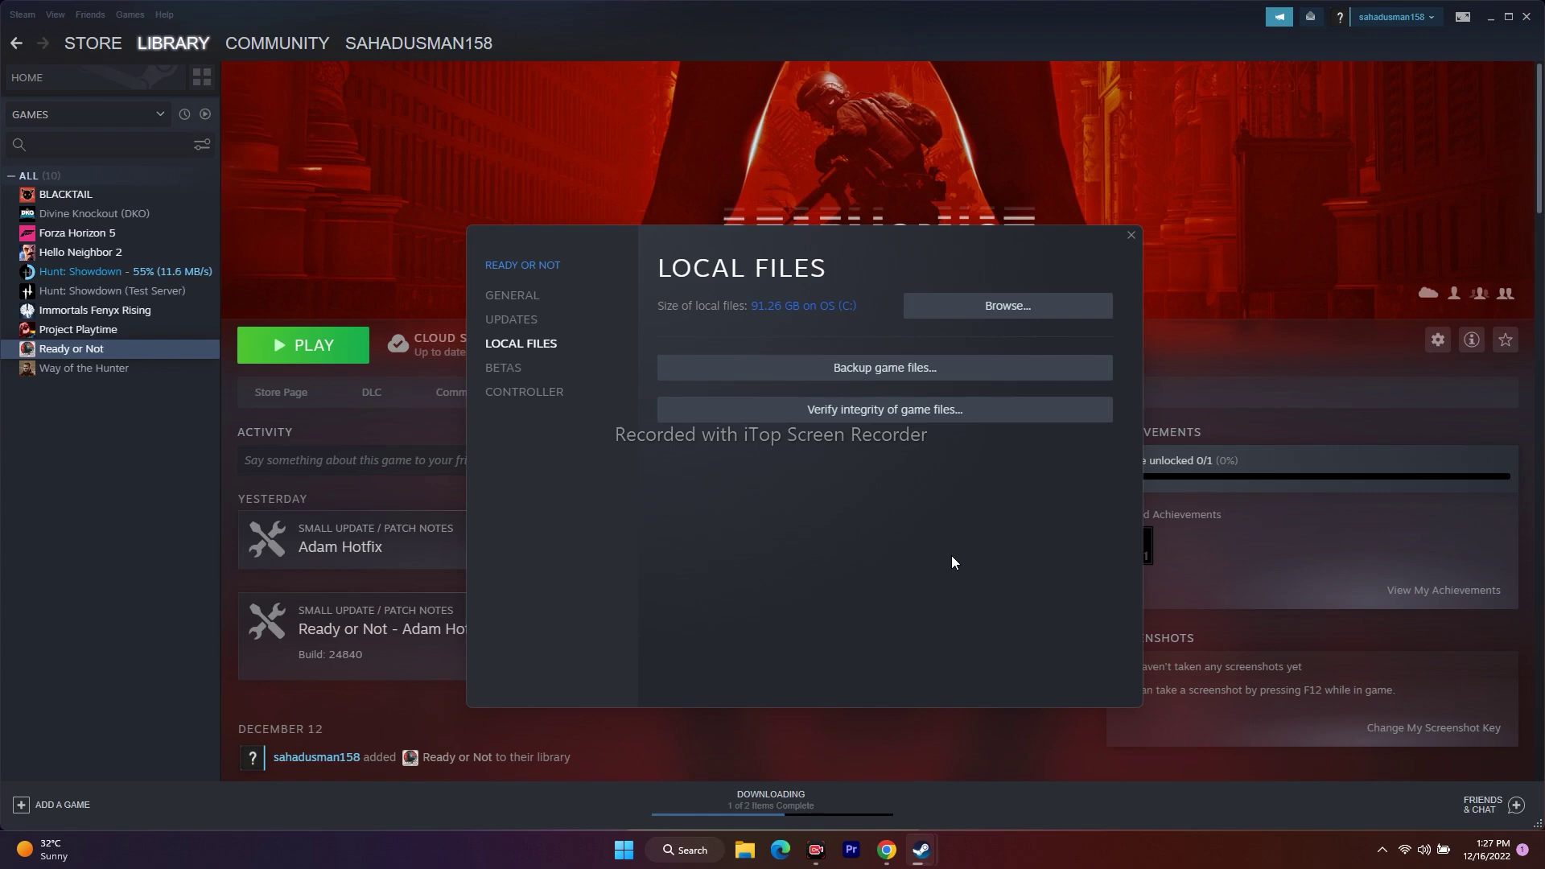
{"action": "left_click", "coordinate": [1131, 235]}
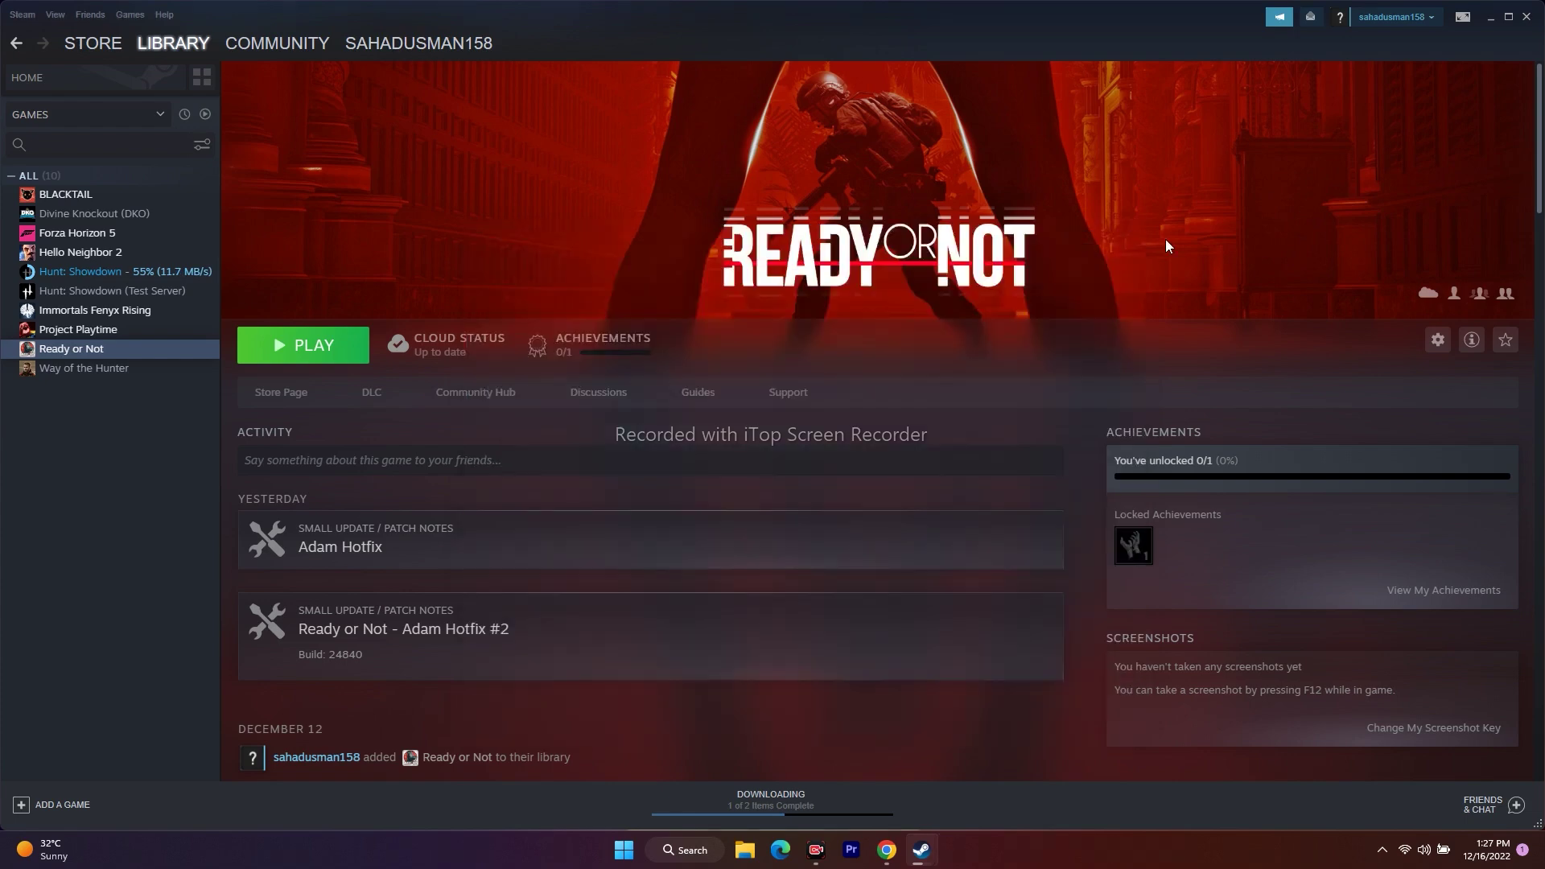
{"action": "left_click", "coordinate": [1488, 18]}
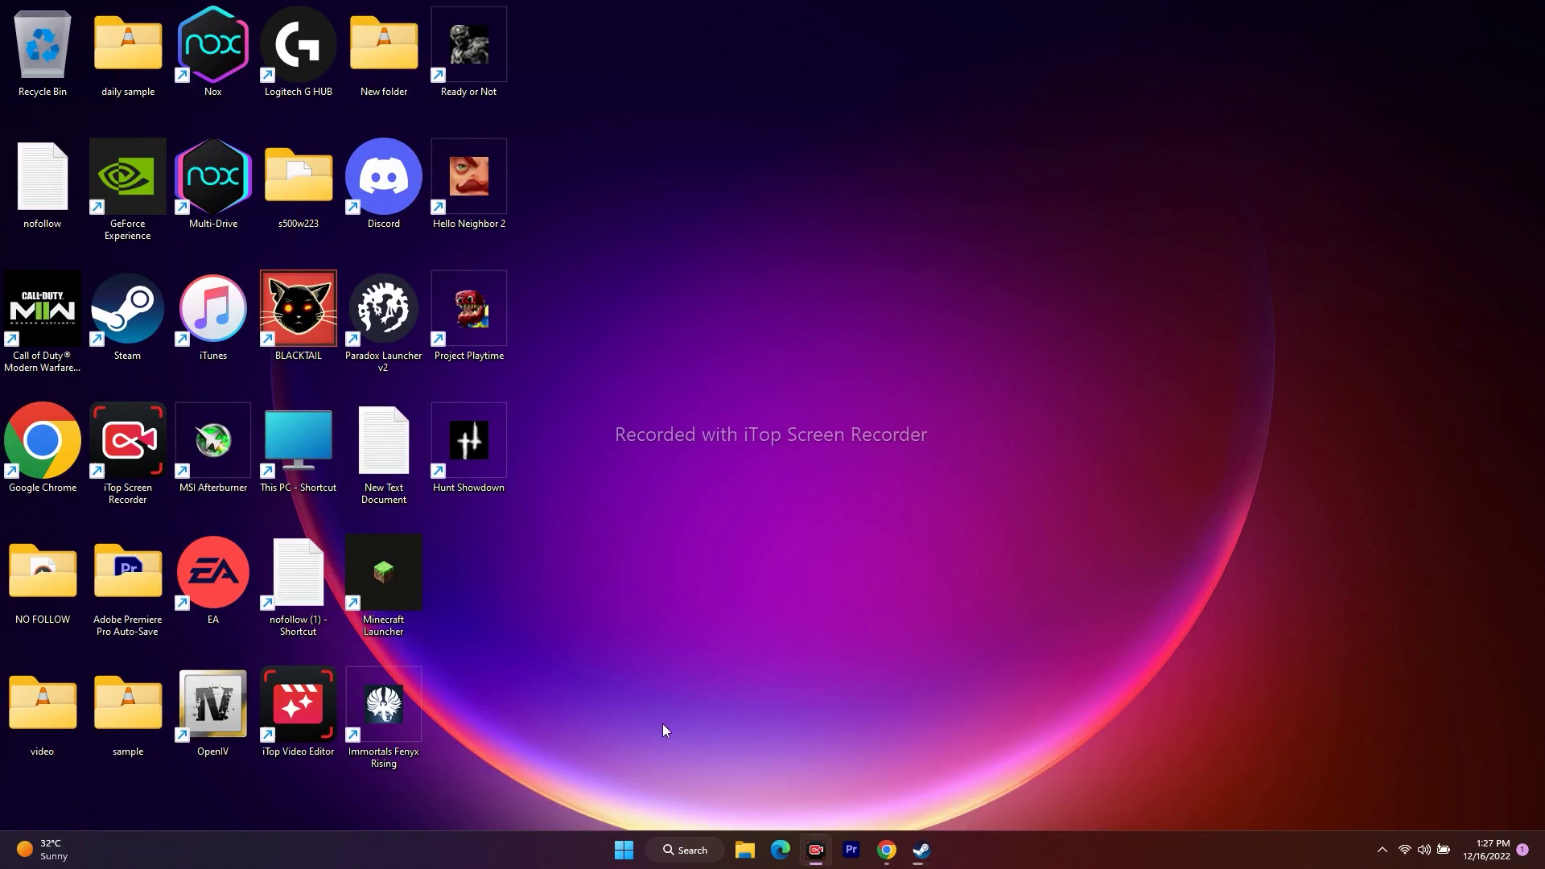
Step: Open Windows Settings and display the Windows Update page to check for pending updates
{"action": "left_click", "coordinate": [694, 858]}
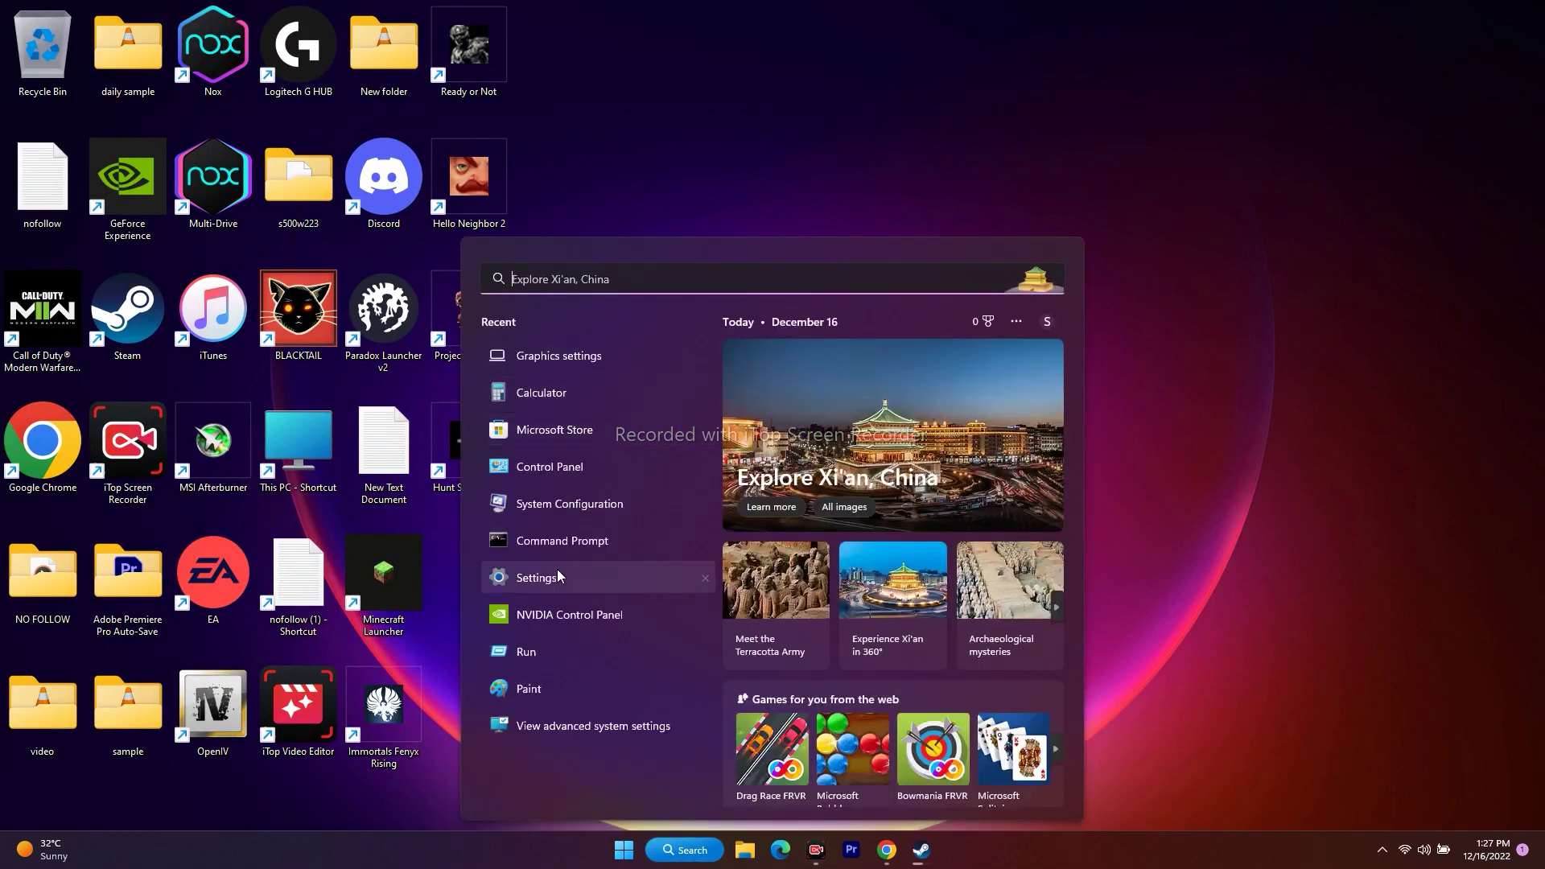
{"action": "left_click", "coordinate": [557, 581]}
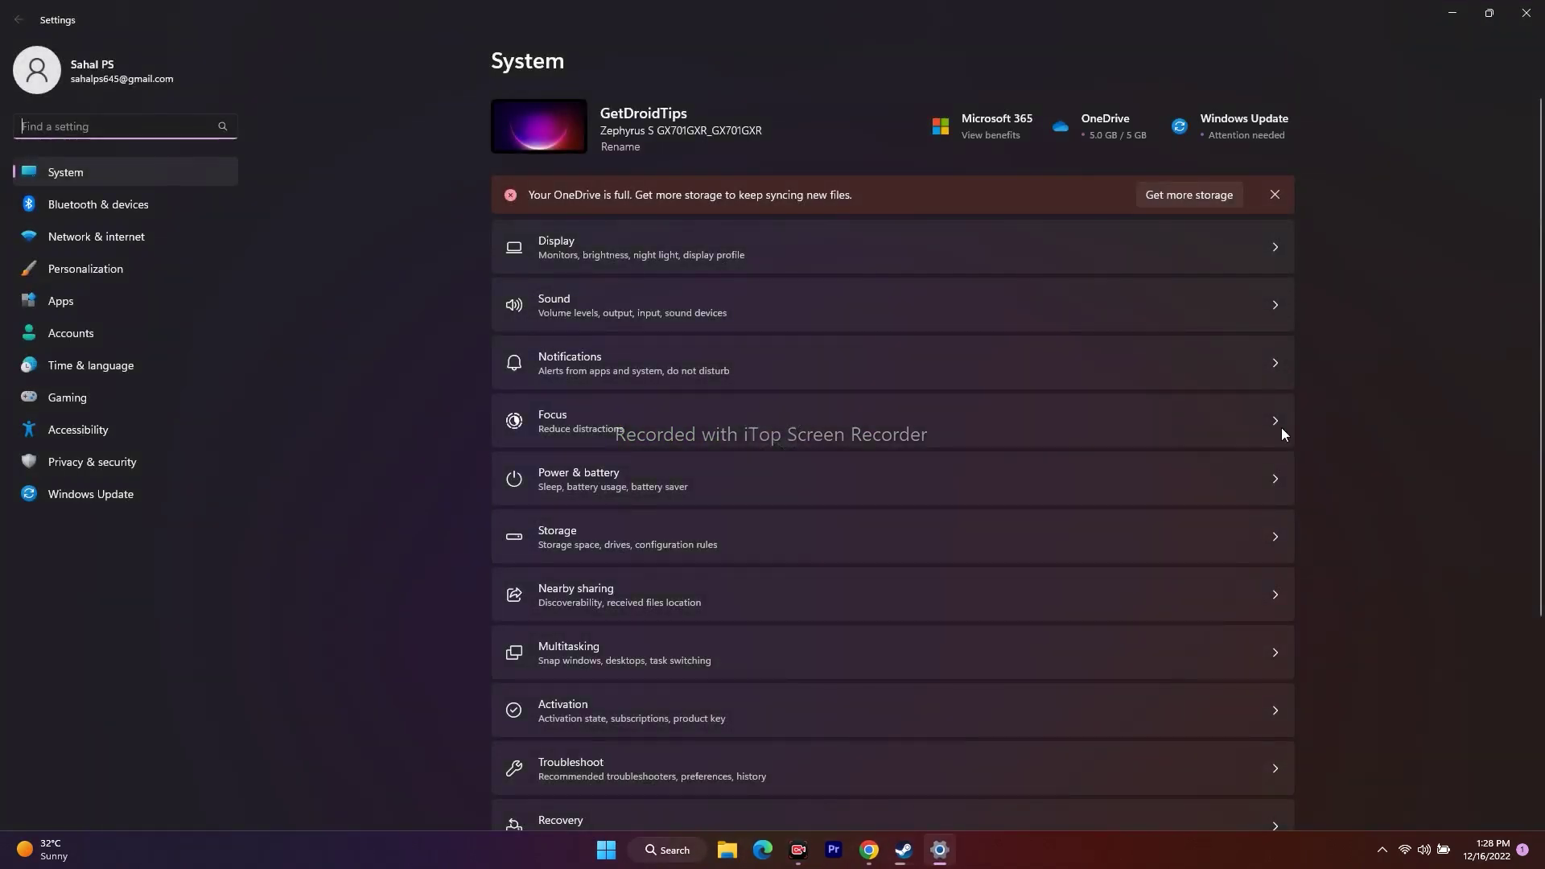
{"action": "left_click", "coordinate": [101, 497]}
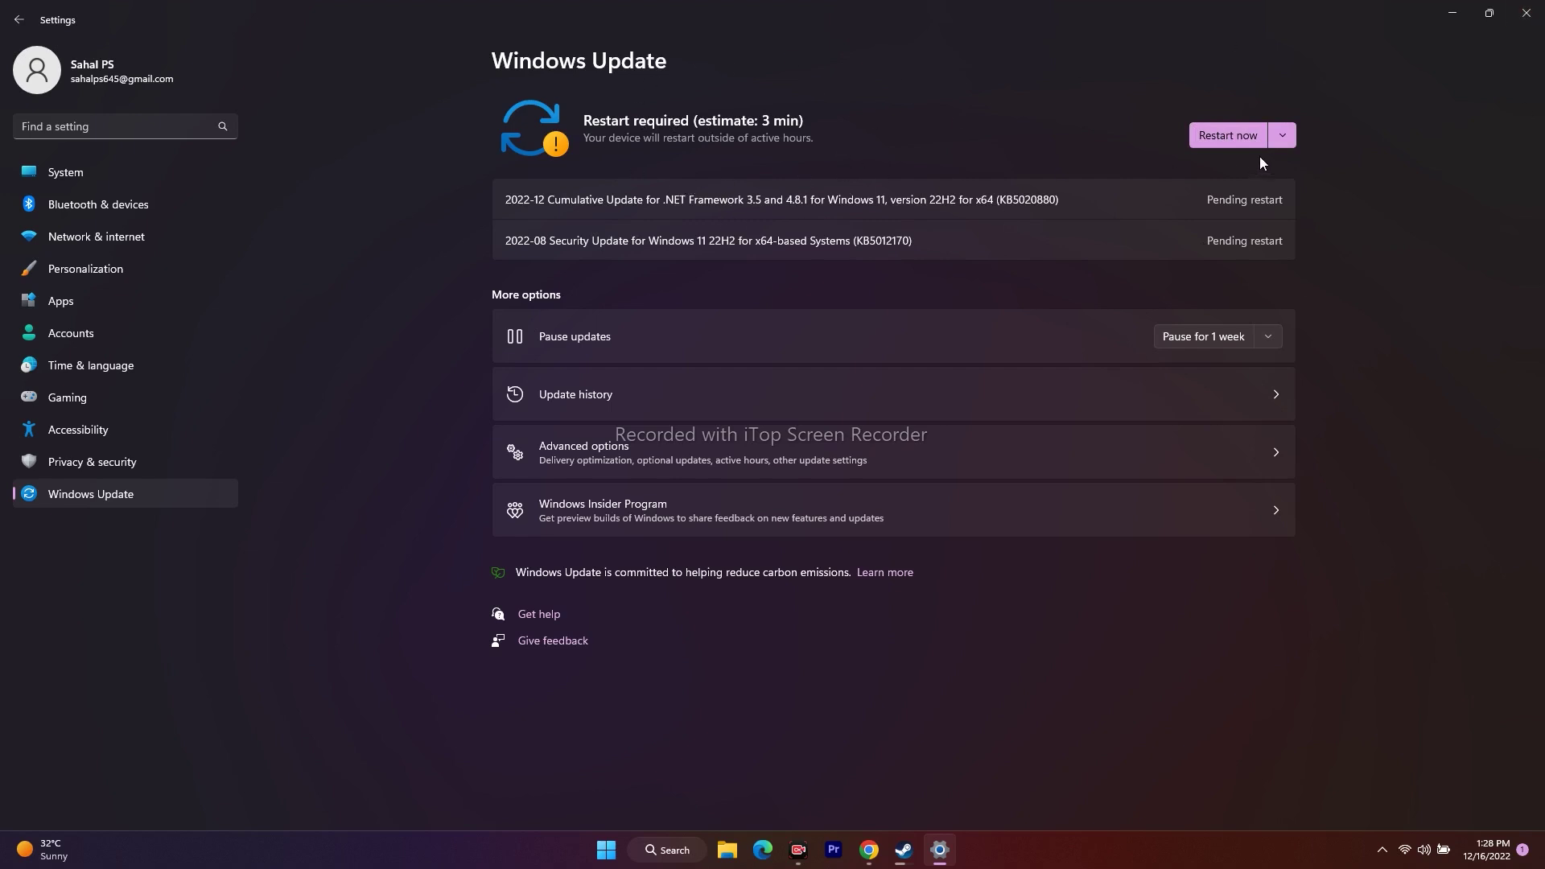
Step: Close Windows Settings, switch to Steam, and open the properties window of Ready or Not
{"action": "left_click", "coordinate": [1526, 13]}
{"action": "left_click", "coordinate": [922, 850]}
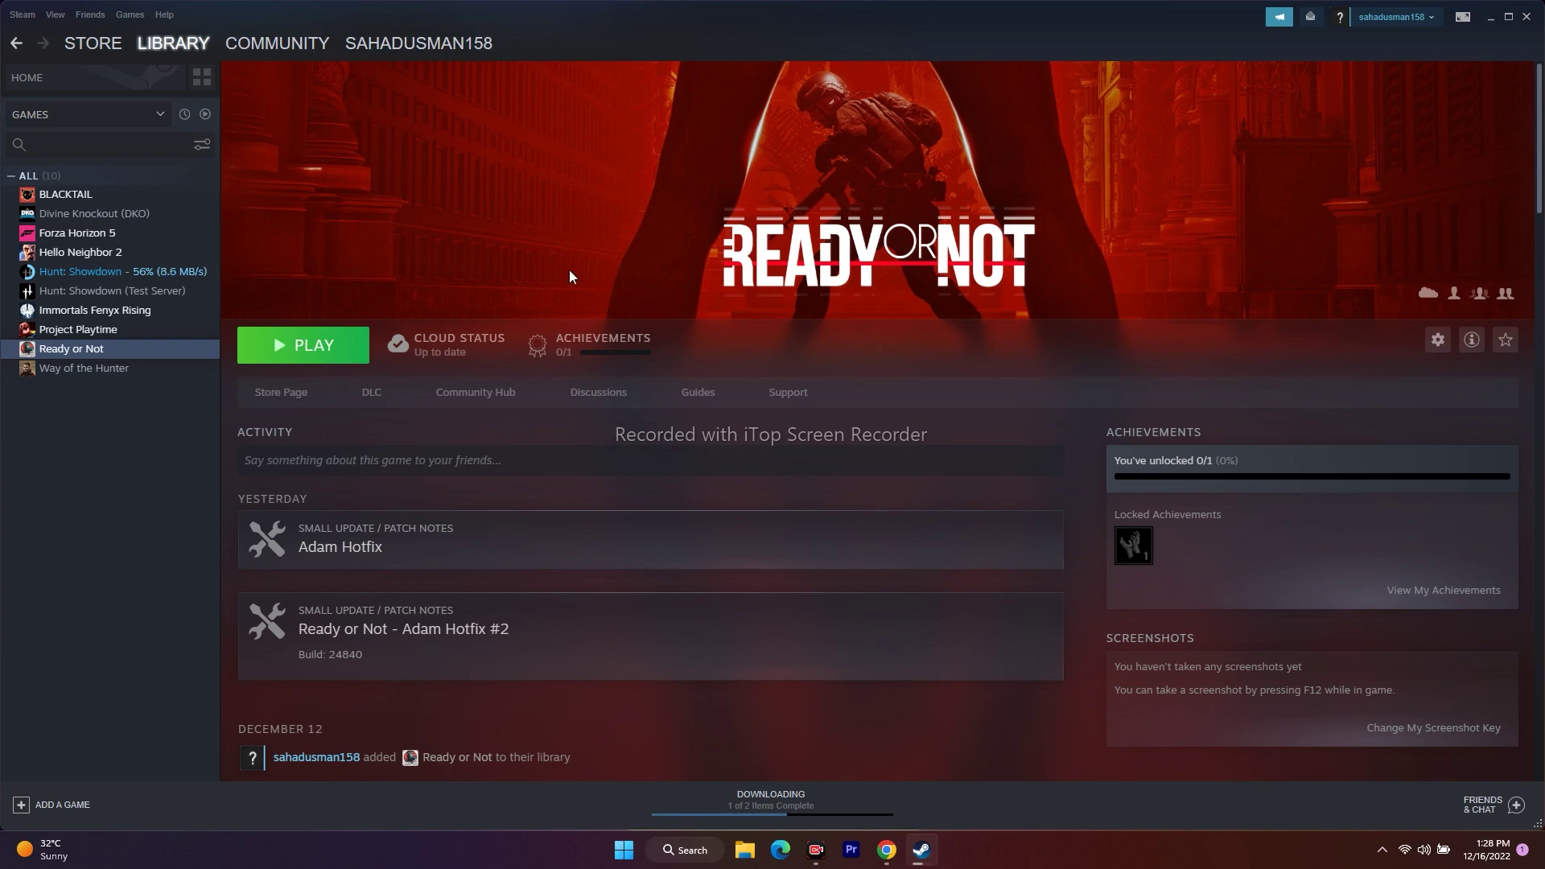
{"action": "left_click", "coordinate": [89, 357]}
{"action": "right_click", "coordinate": [89, 357]}
{"action": "left_click", "coordinate": [125, 453]}
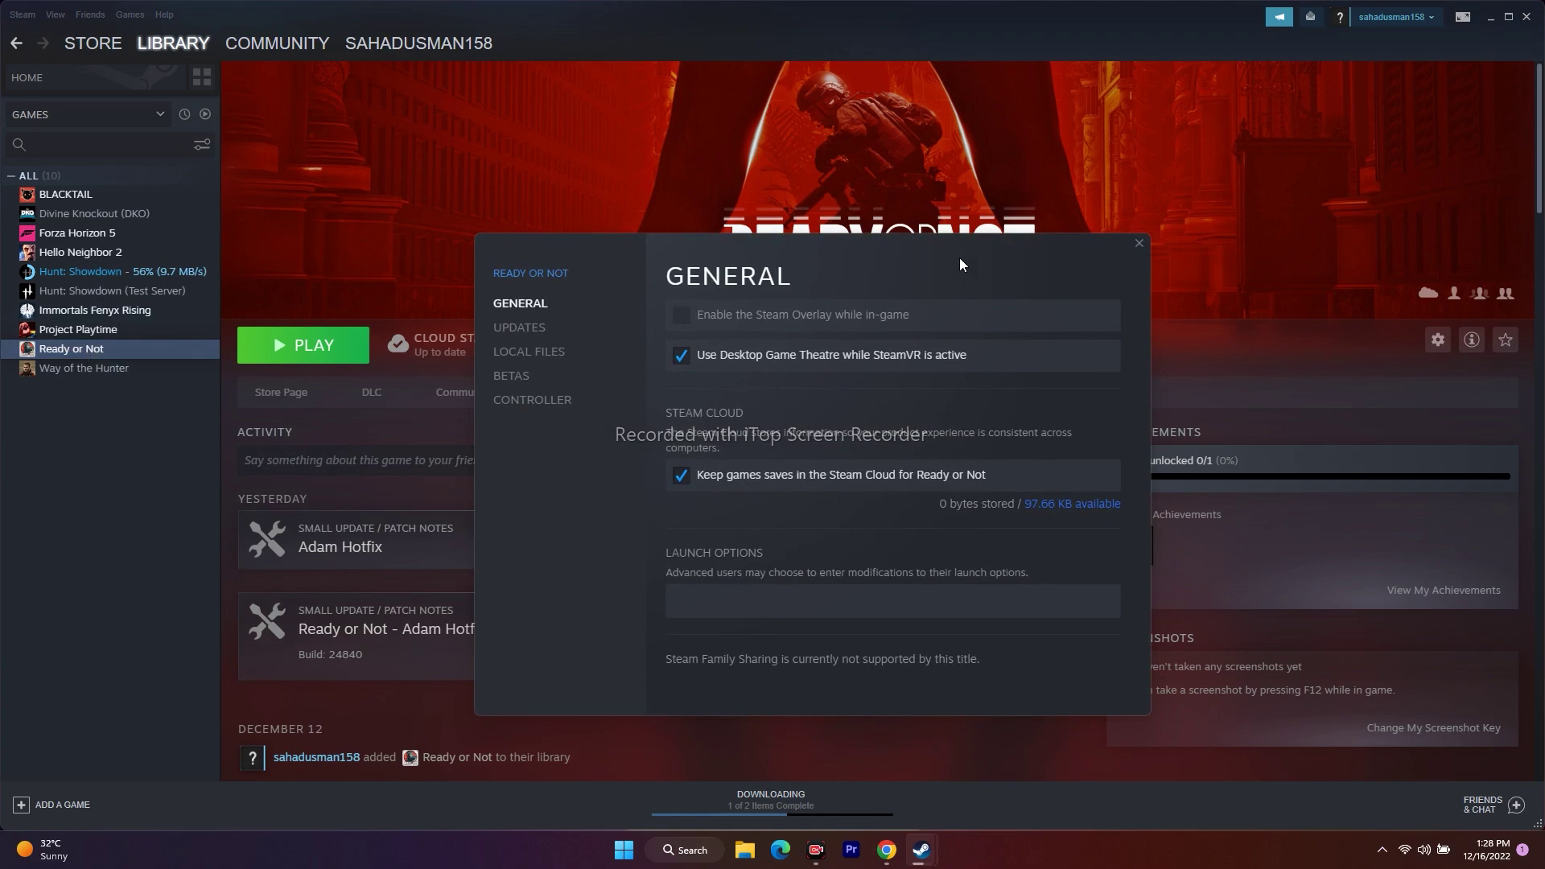
{"action": "left_click_drag", "start_coordinate": [960, 261], "coordinate": [929, 142]}
Step: Demonstrate entering a -dx11 launch option for Ready or Not, clear it, and close the game properties
{"action": "left_click", "coordinate": [680, 491]}
{"action": "type", "text": "-"}
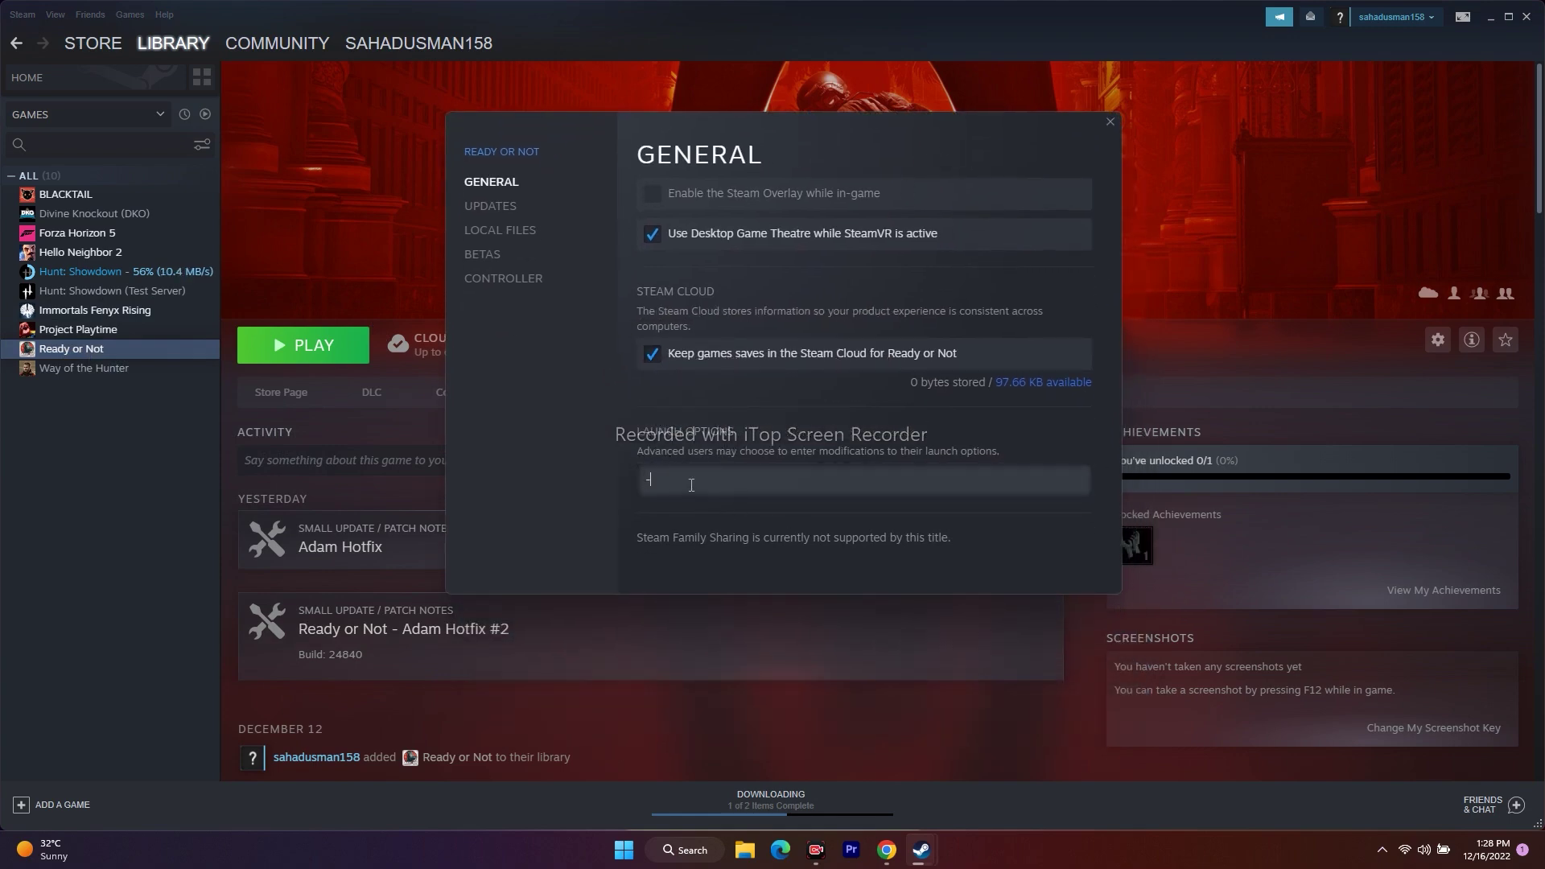
{"action": "type", "text": "dx112"}
{"action": "key", "text": "BackSpace"}
{"action": "key", "text": "BackSpace"}
{"action": "key", "text": "BackSpace"}
{"action": "key", "text": "BackSpace"}
{"action": "key", "text": "BackSpace"}
{"action": "left_click", "coordinate": [1110, 121]}
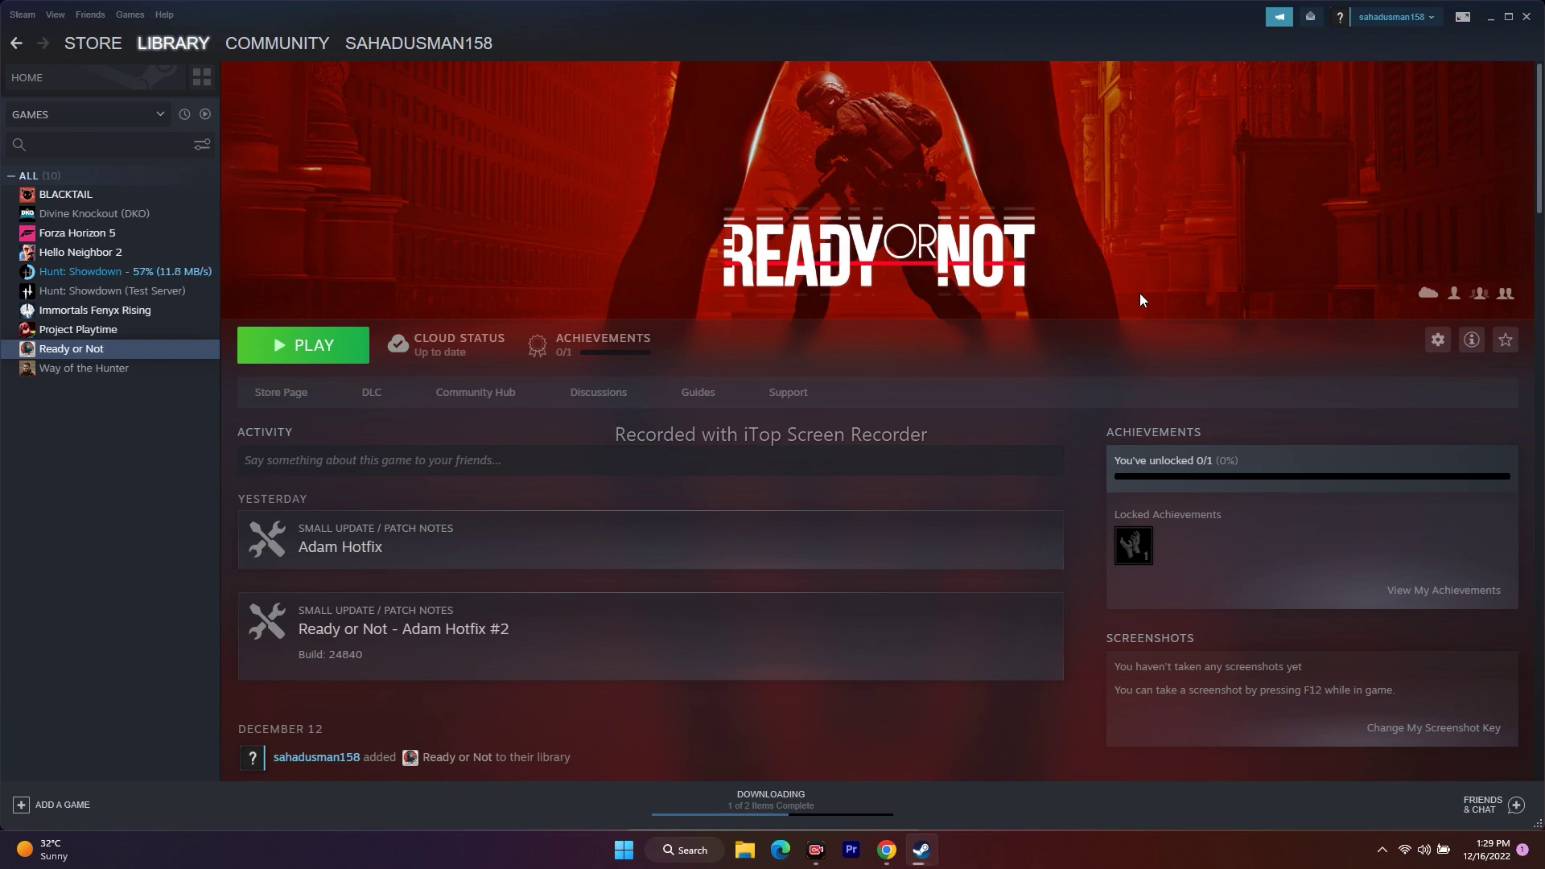
Step: Open the advanced system settings and display the Virtual Memory dialog from the advanced performance options
{"action": "left_click", "coordinate": [688, 850]}
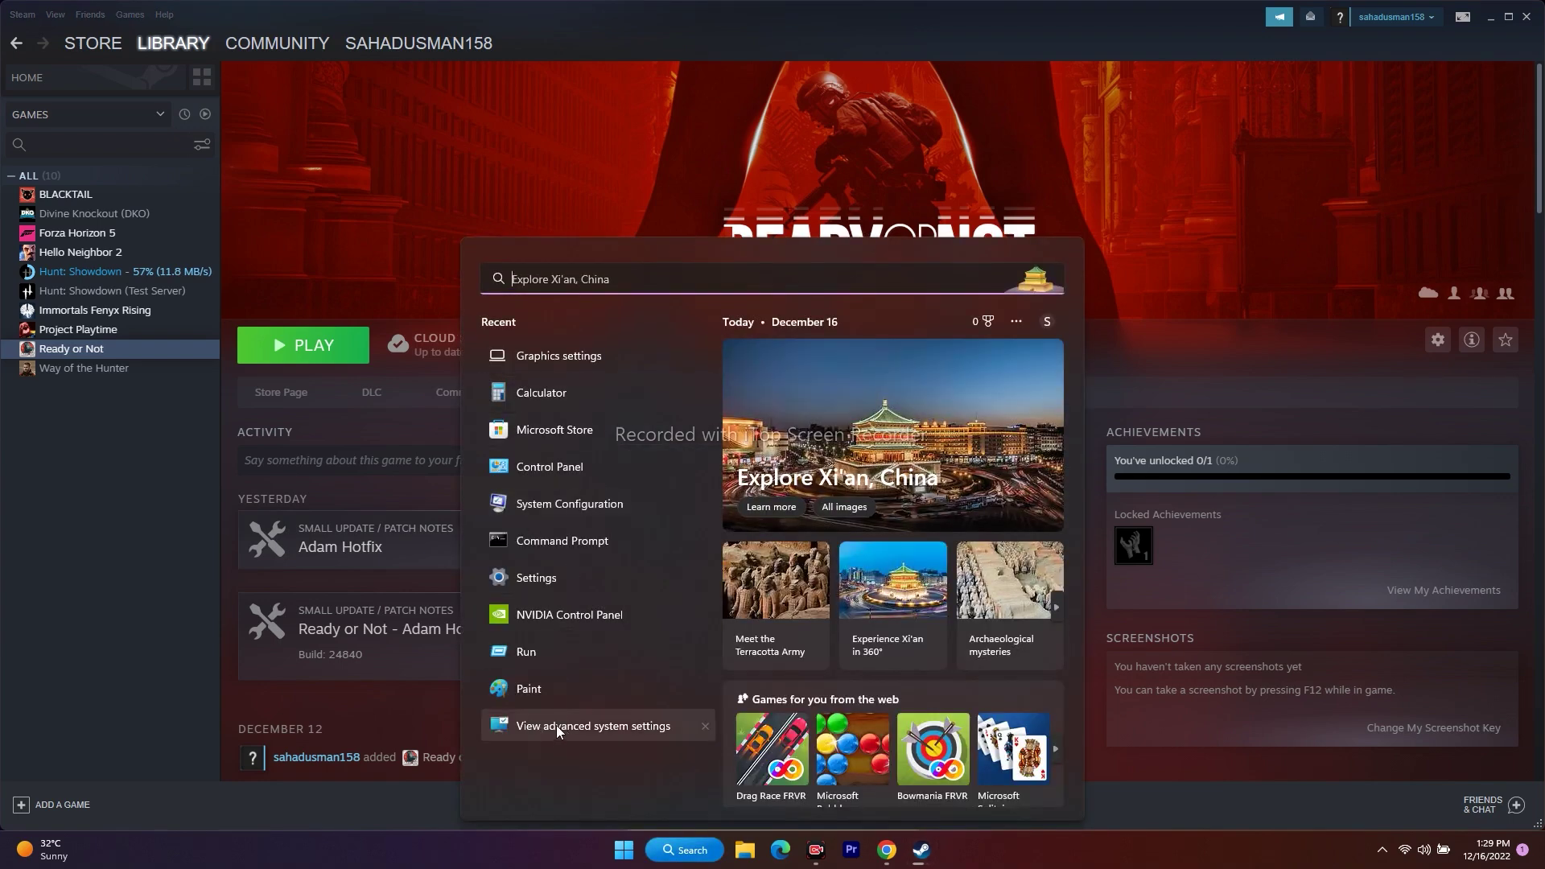
{"action": "left_click", "coordinate": [564, 732]}
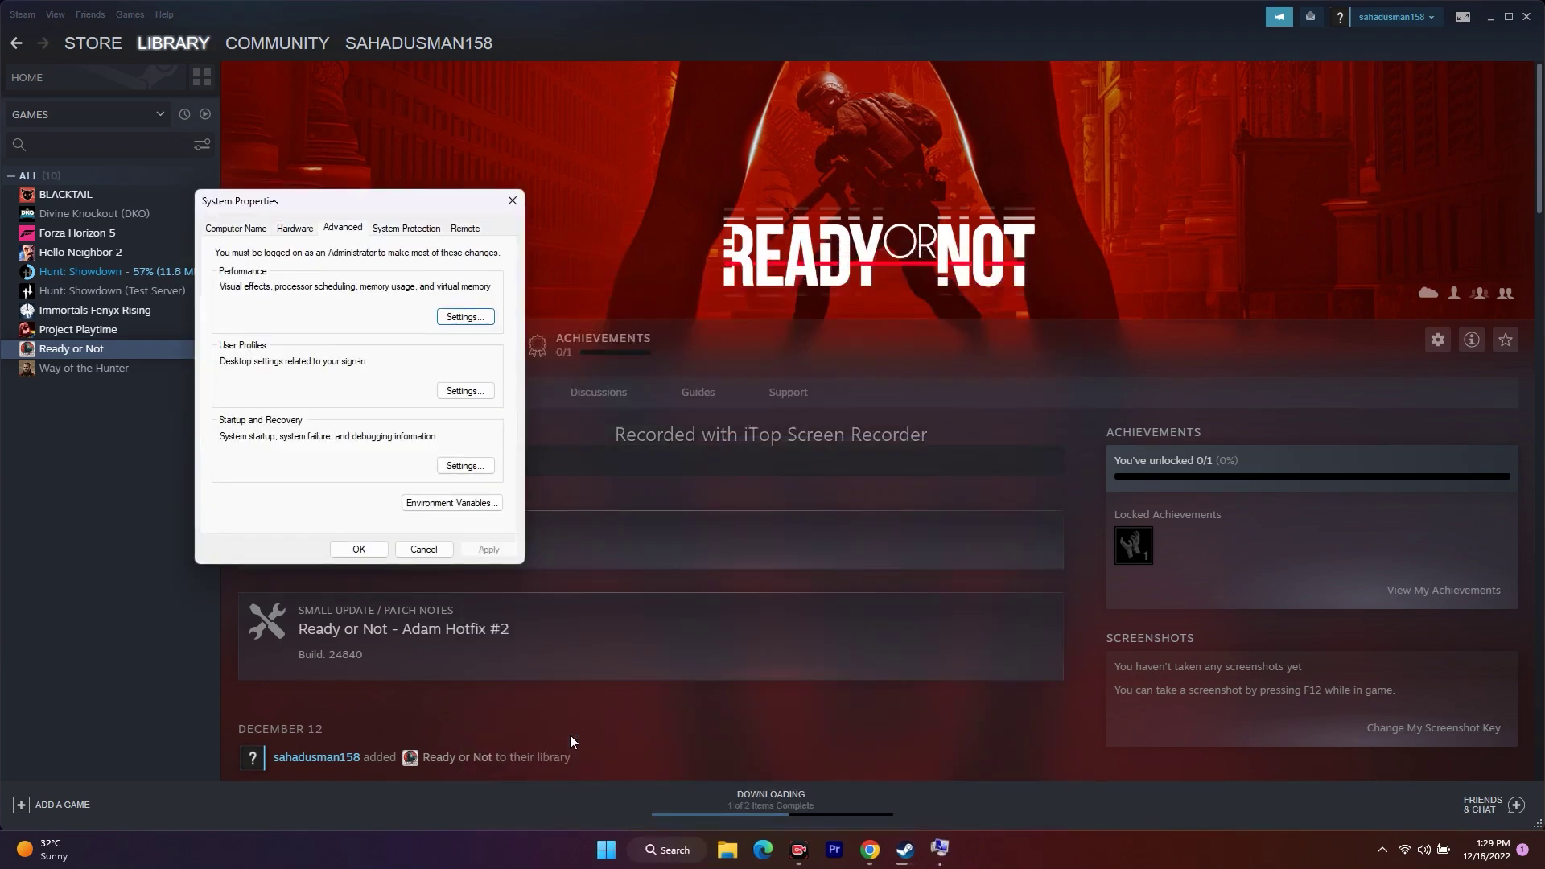
{"action": "left_click_drag", "start_coordinate": [327, 200], "coordinate": [1030, 194]}
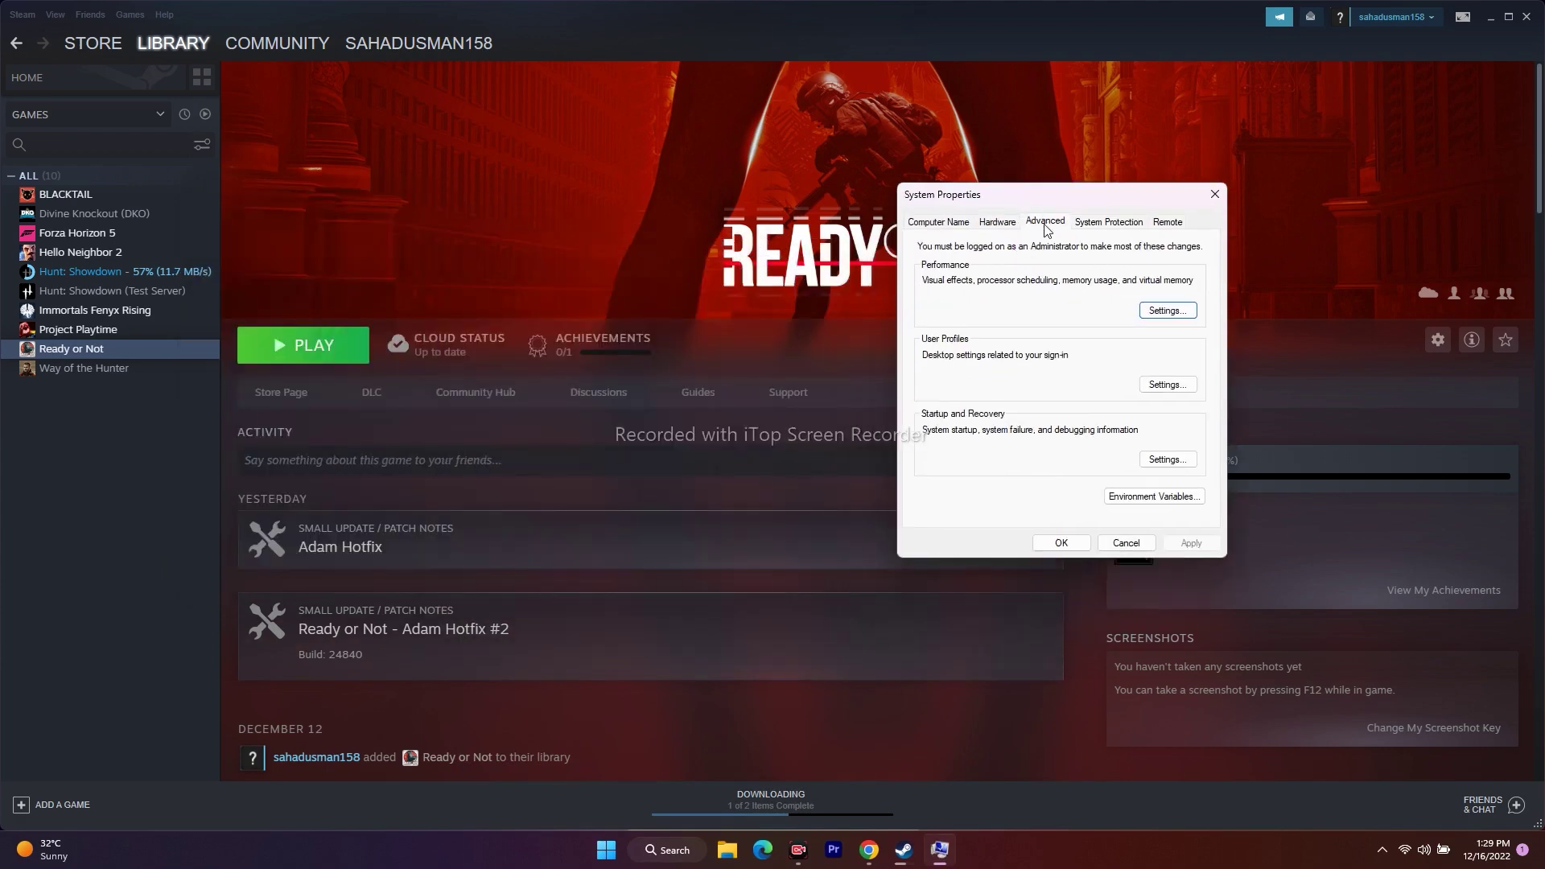
{"action": "left_click", "coordinate": [1167, 312]}
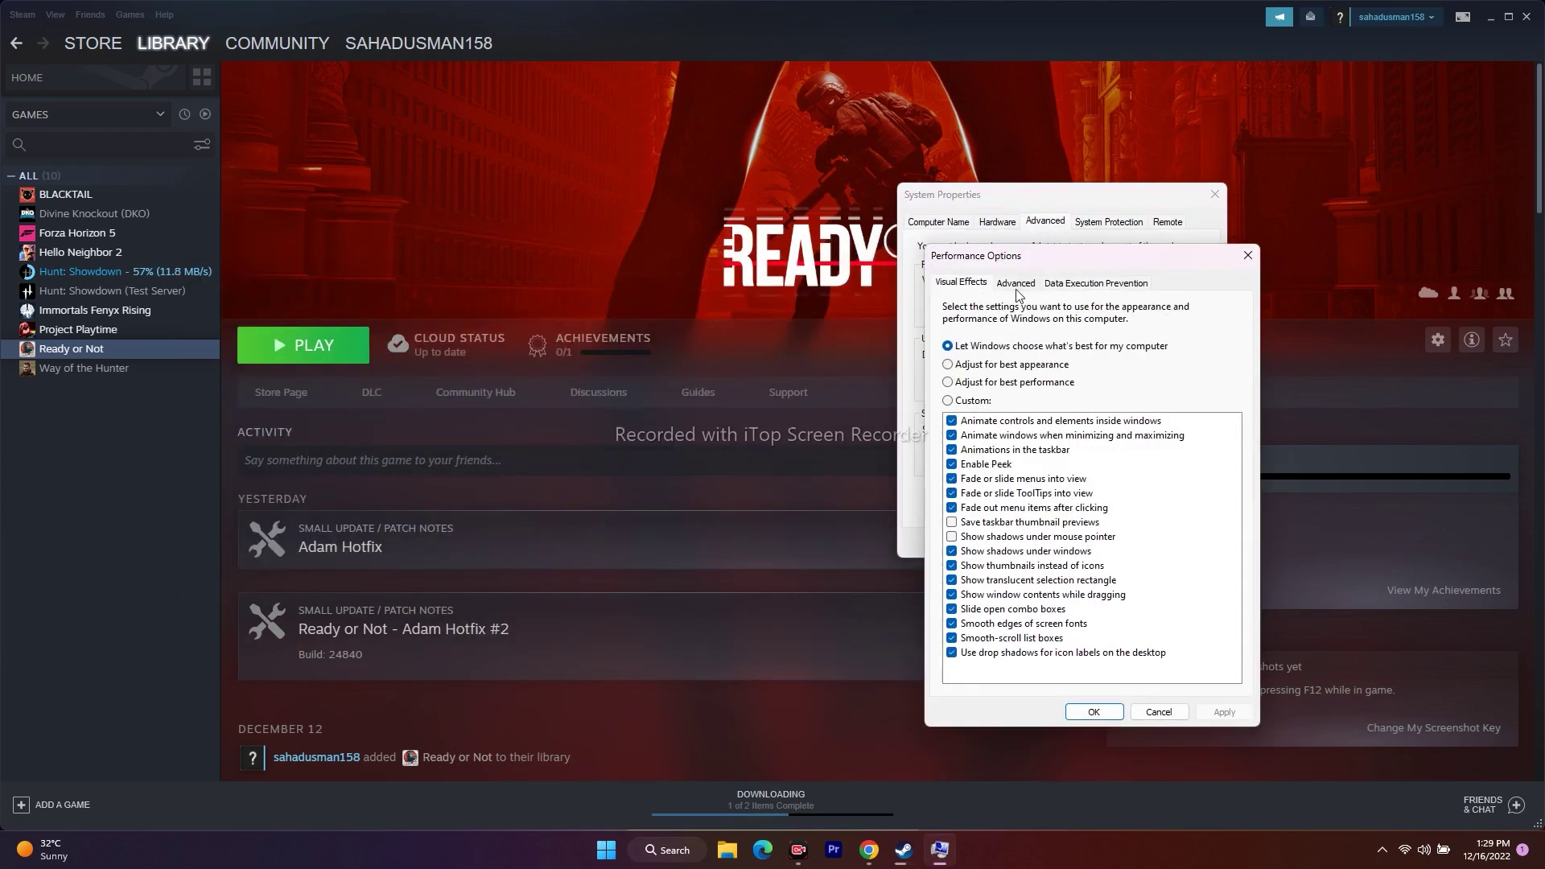
{"action": "left_click", "coordinate": [1016, 289]}
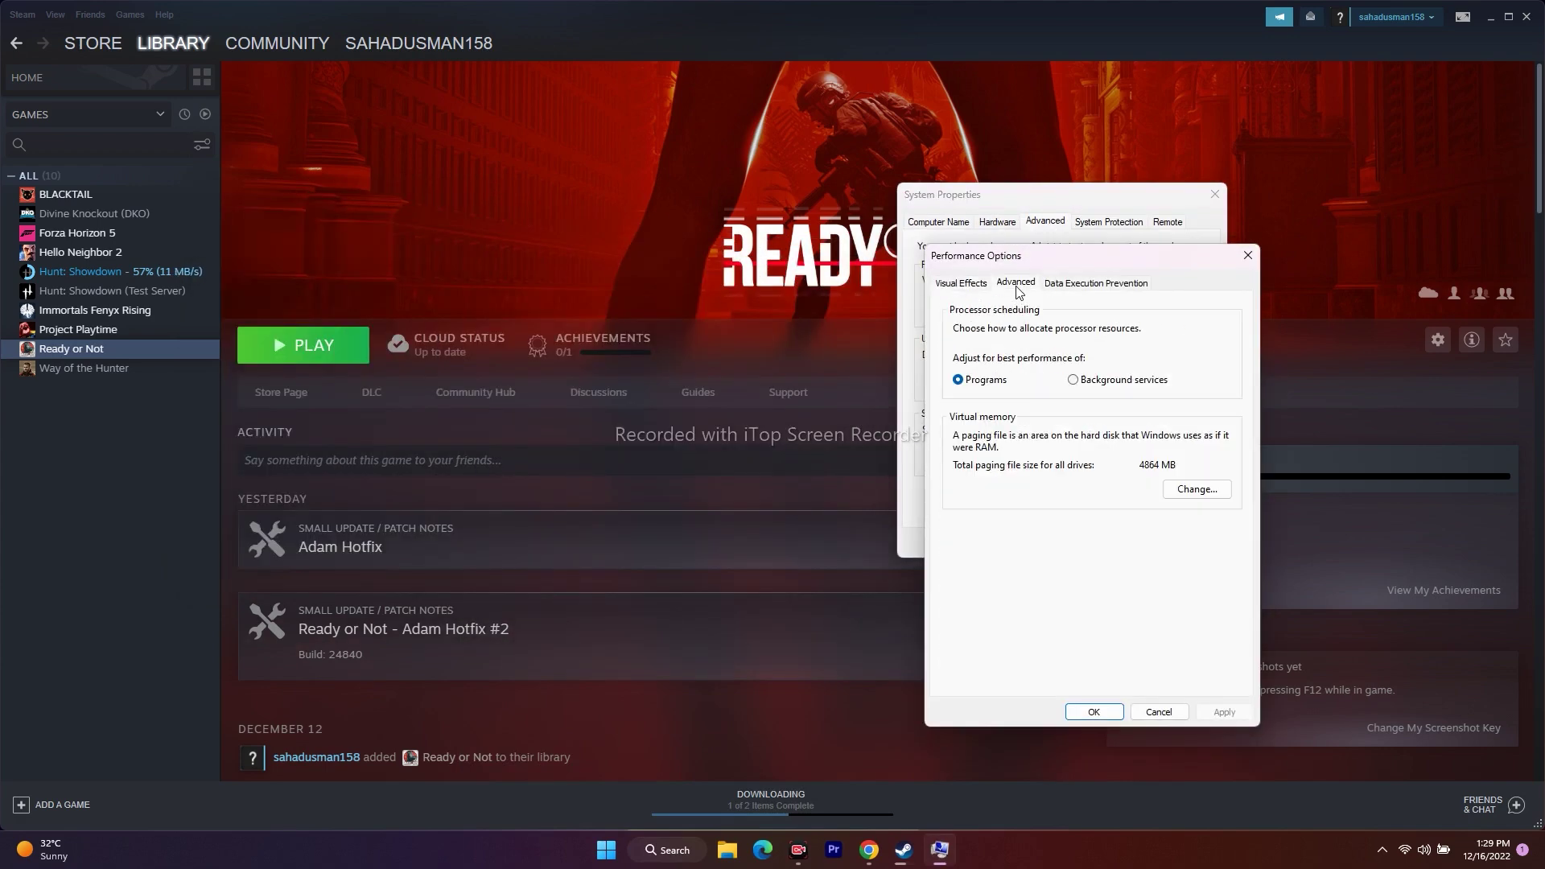
{"action": "left_click", "coordinate": [1196, 490]}
{"action": "left_click_drag", "start_coordinate": [1061, 293], "coordinate": [984, 146]}
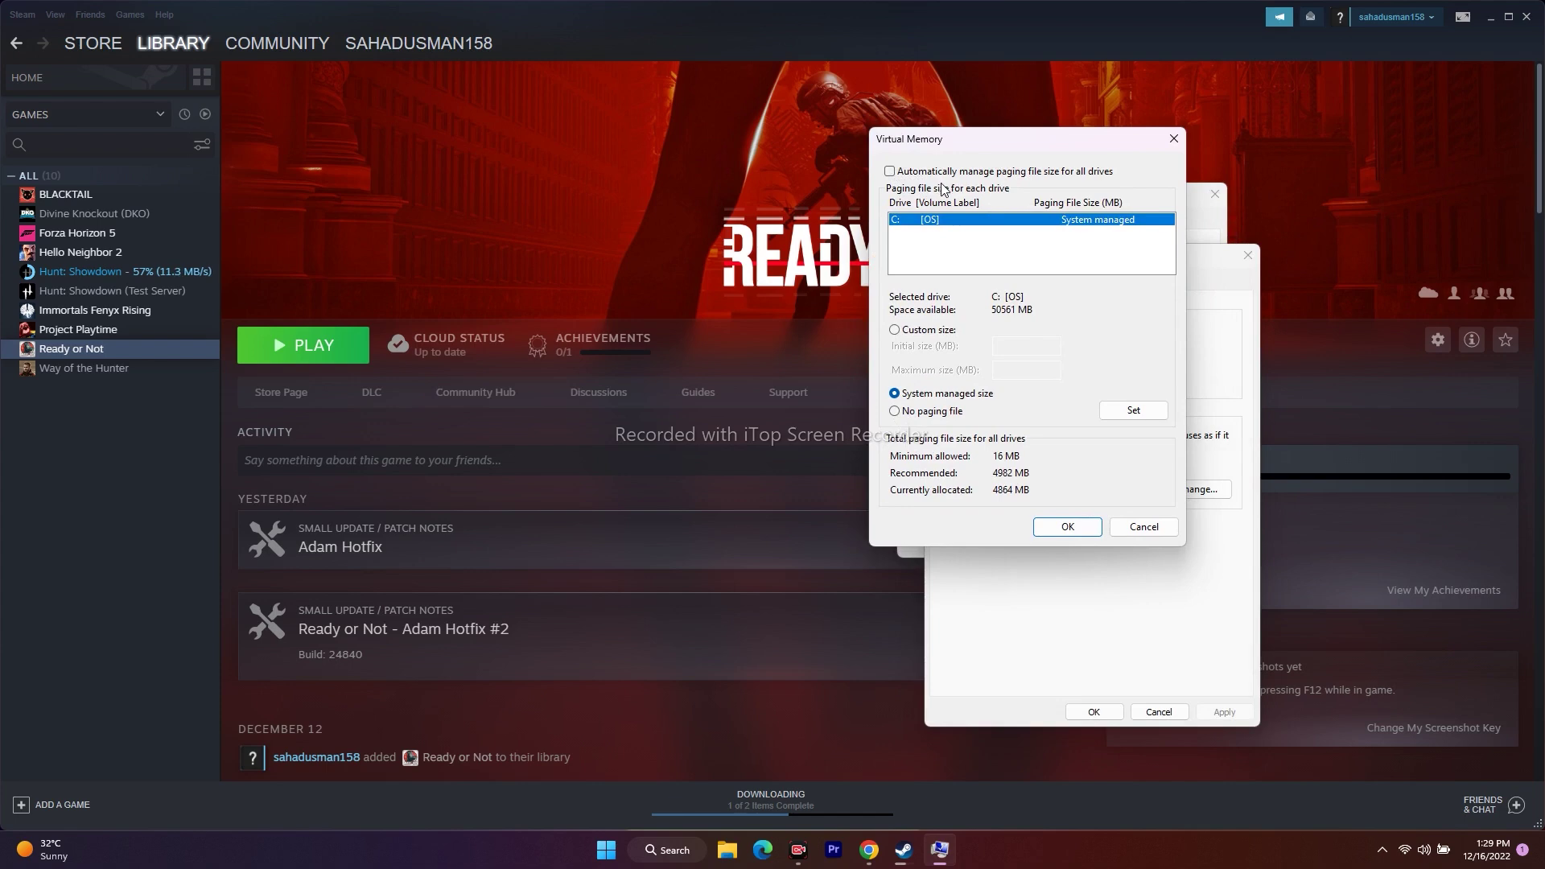
Step: Leave automatic paging file management disabled and choose a custom paging file size for drive C
{"action": "left_click", "coordinate": [890, 172]}
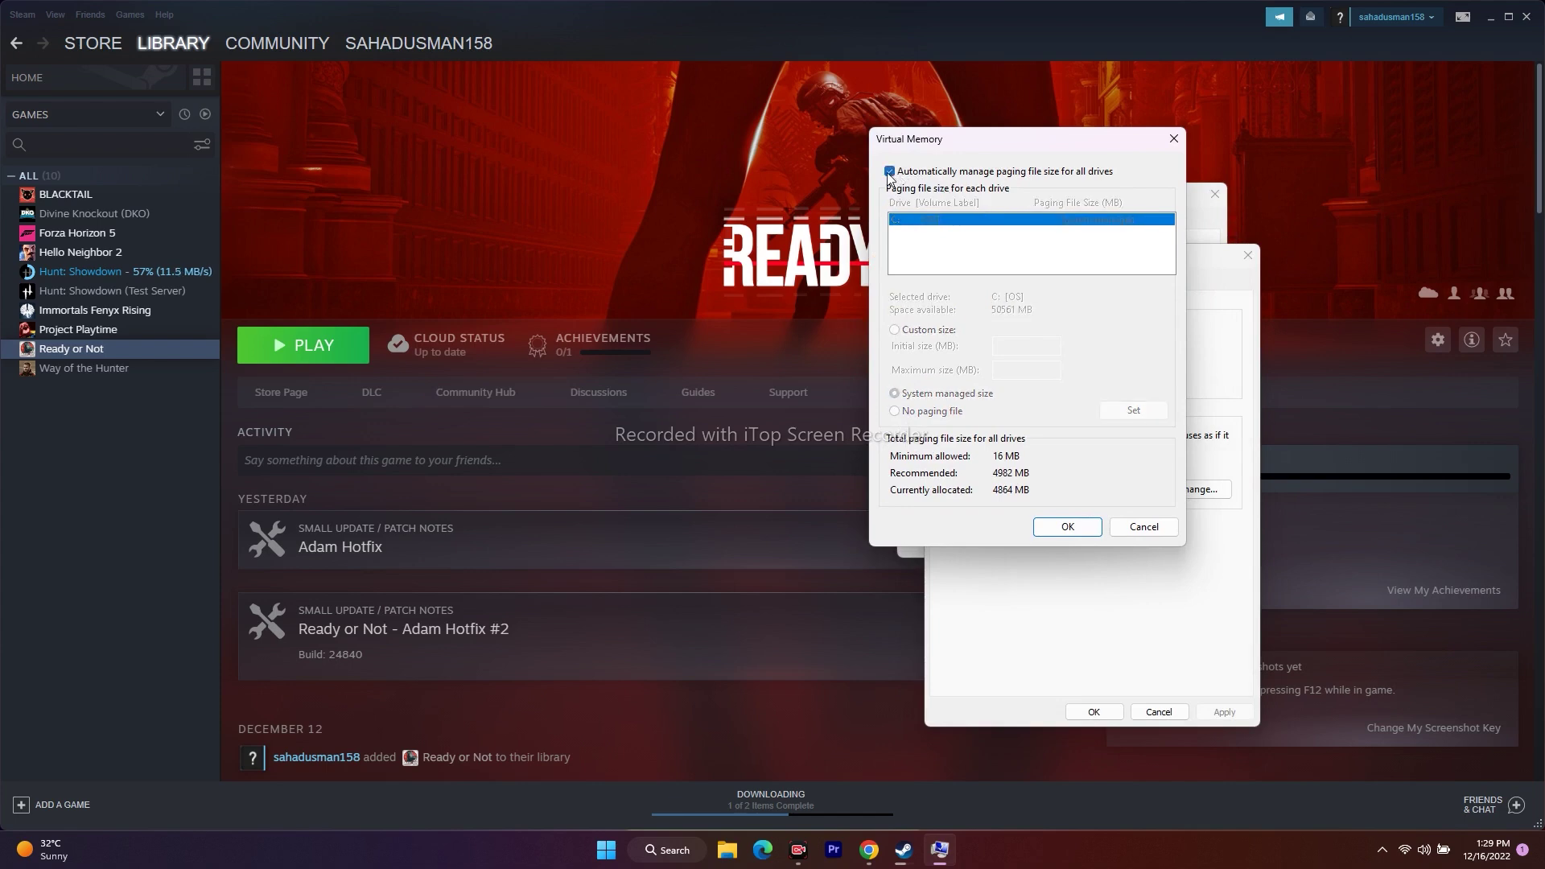
{"action": "left_click", "coordinate": [891, 173]}
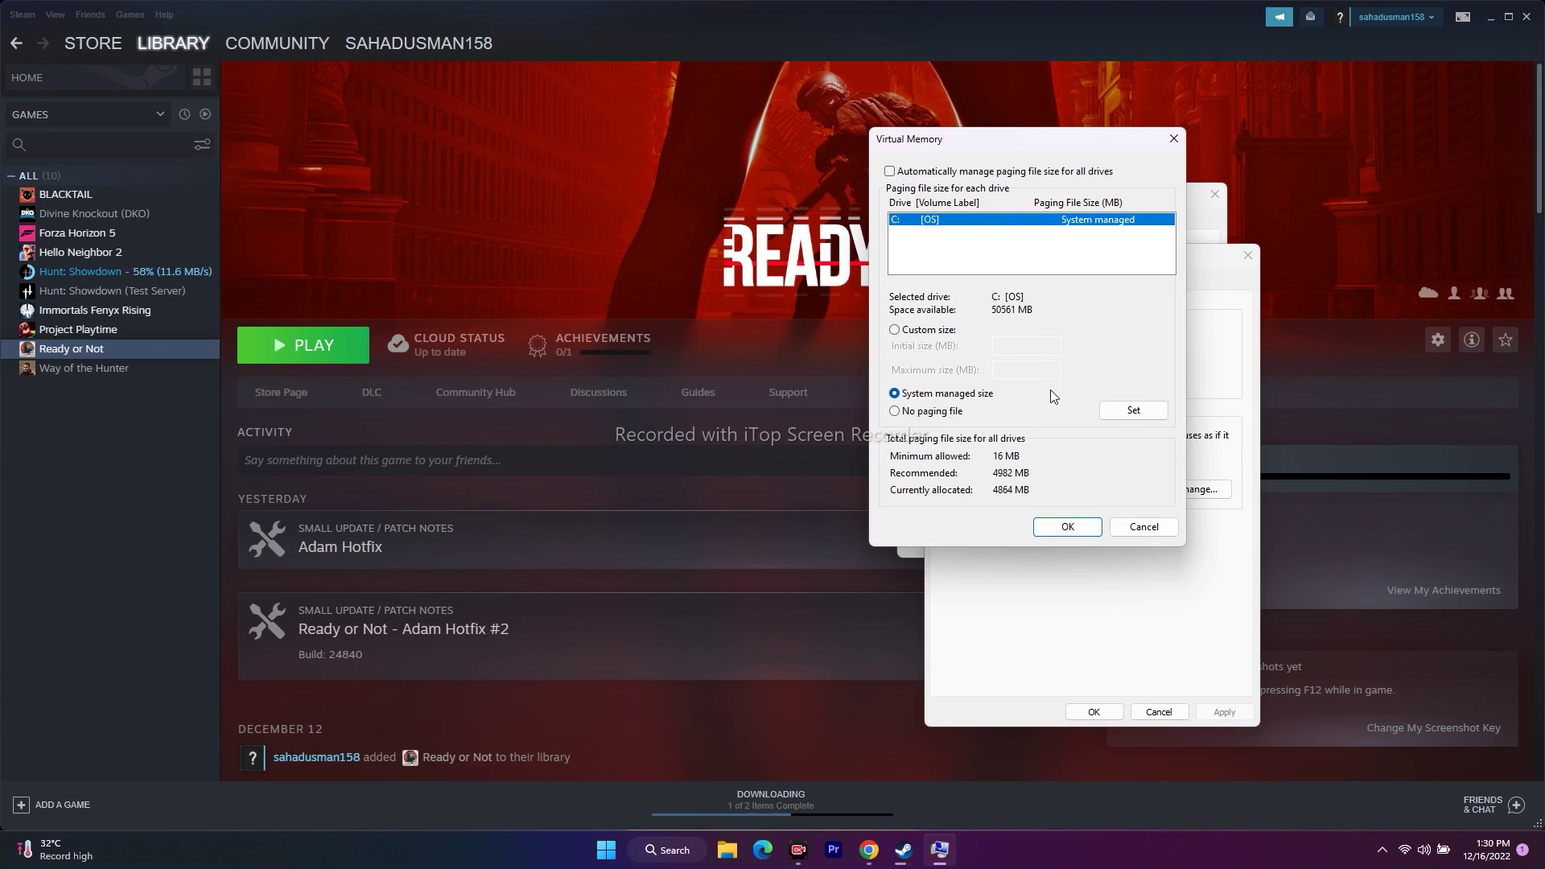
{"action": "left_click", "coordinate": [895, 331]}
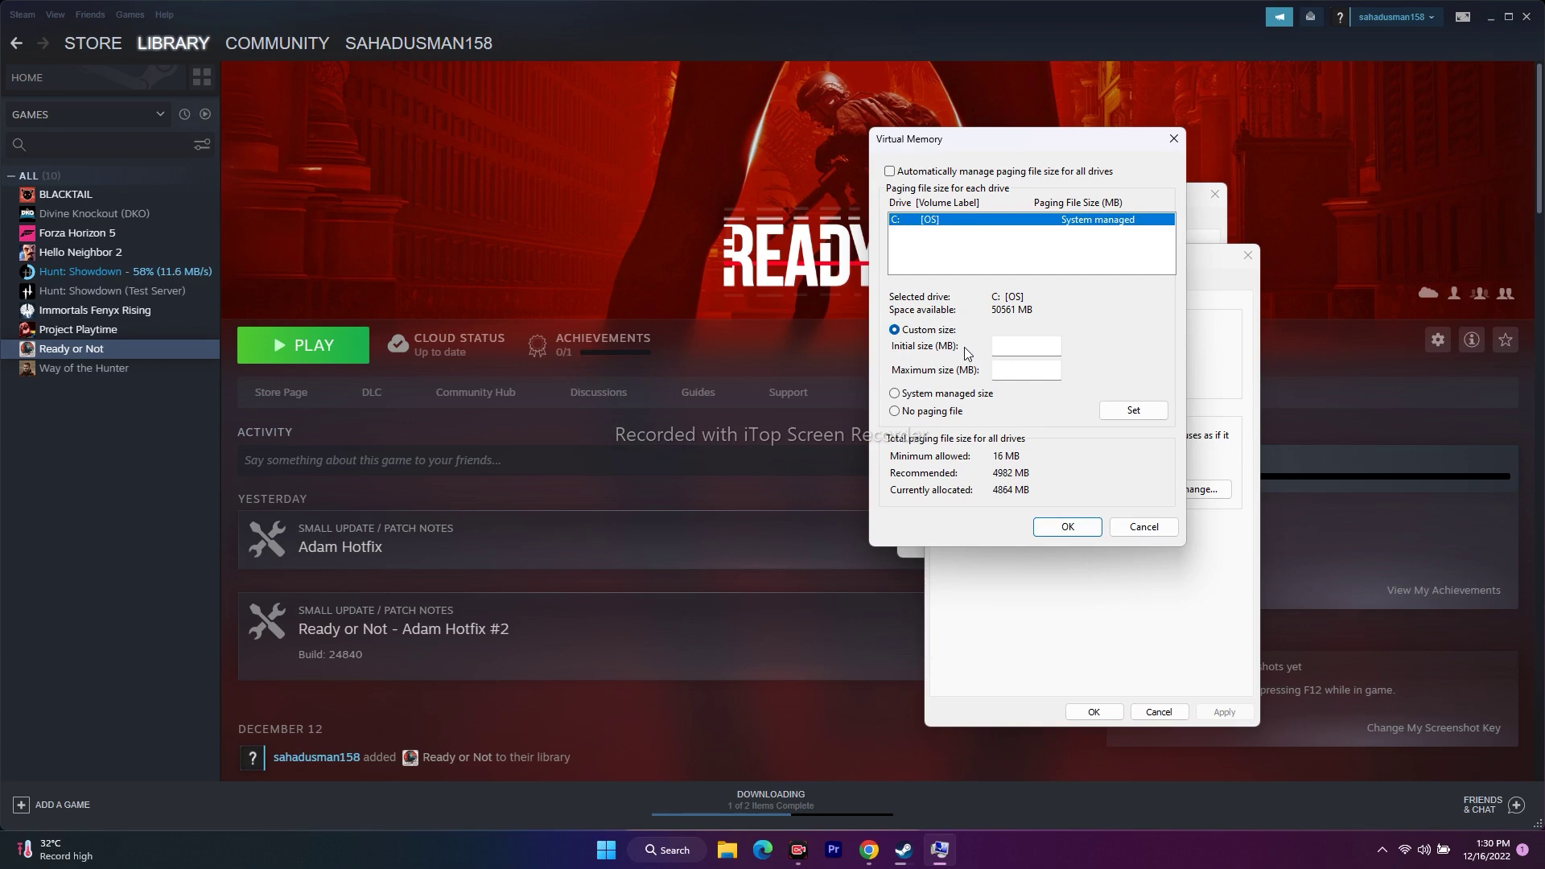
Step: Check the installed RAM on the About page of Windows Settings, and close Settings
{"action": "left_click", "coordinate": [656, 853]}
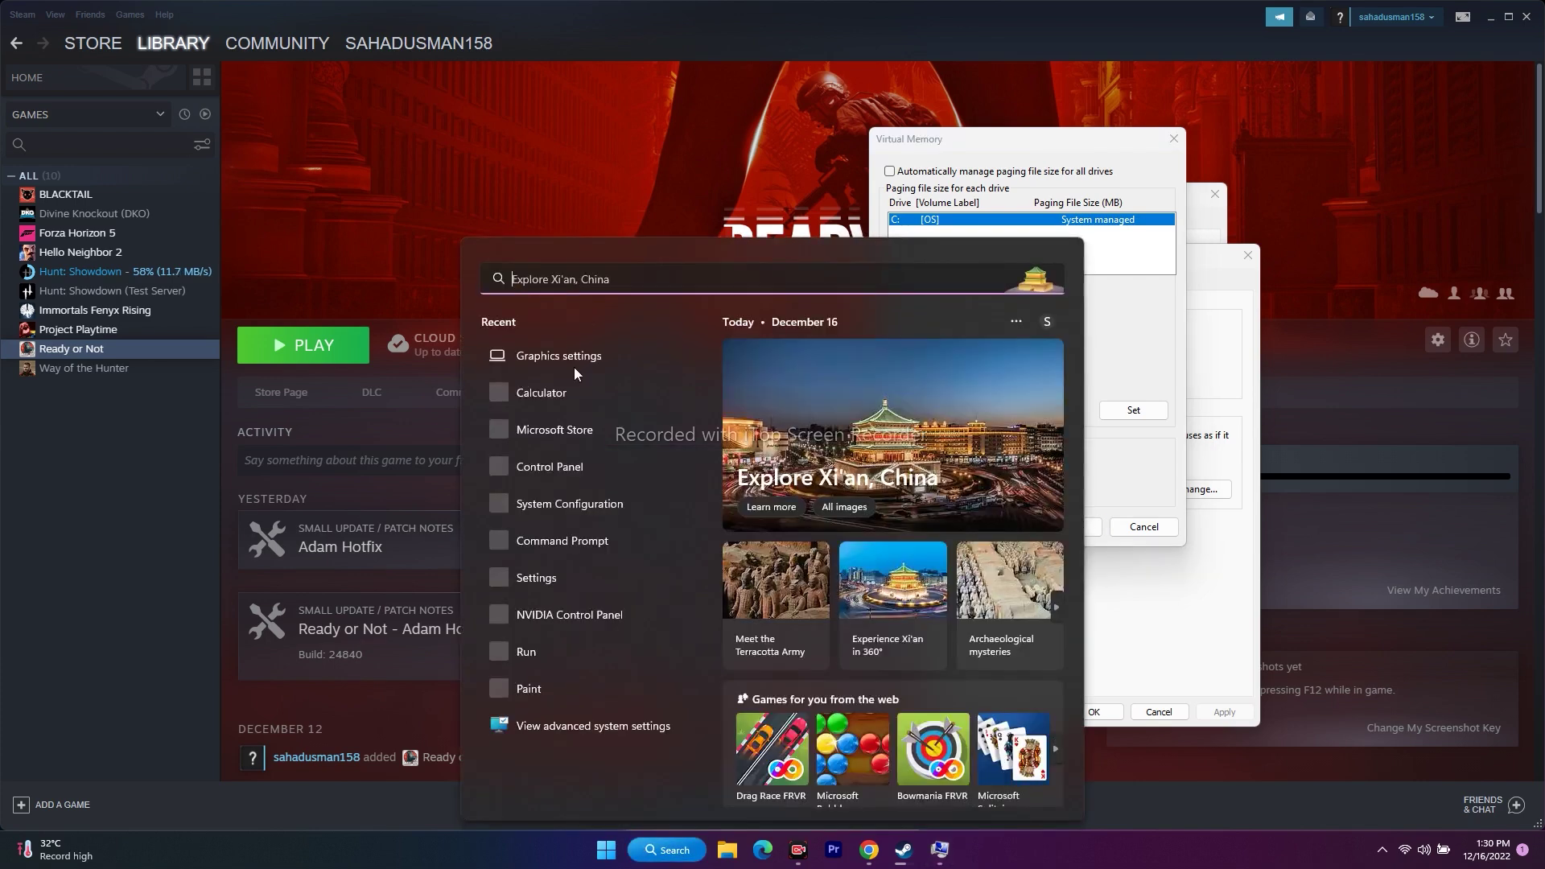
{"action": "left_click", "coordinate": [561, 578]}
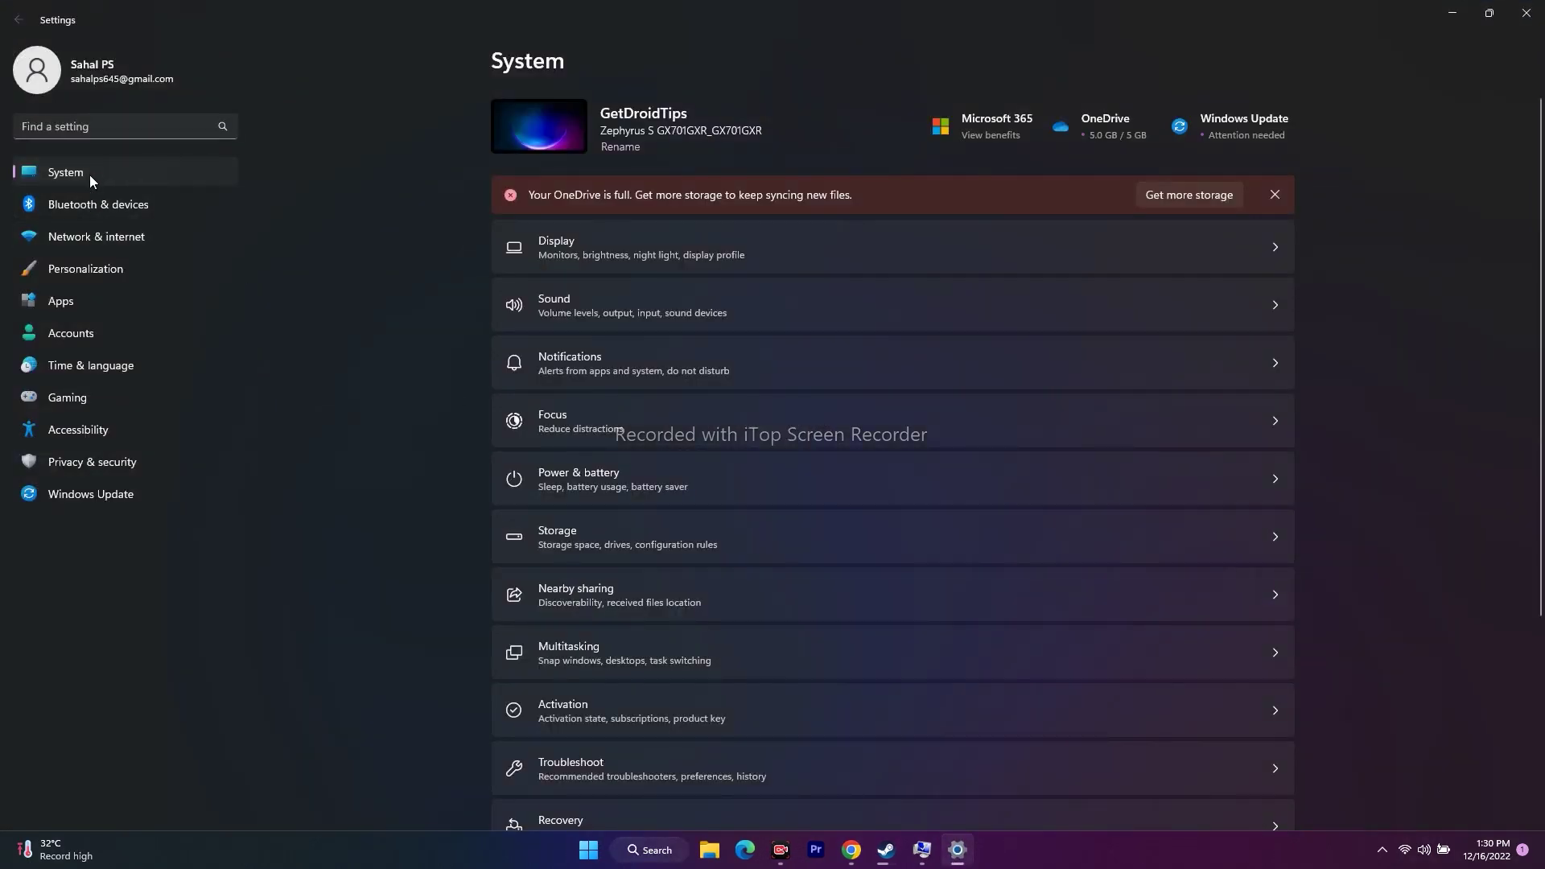
{"action": "scroll", "coordinate": [1364, 417], "scroll_direction": "down", "scroll_amount": 5}
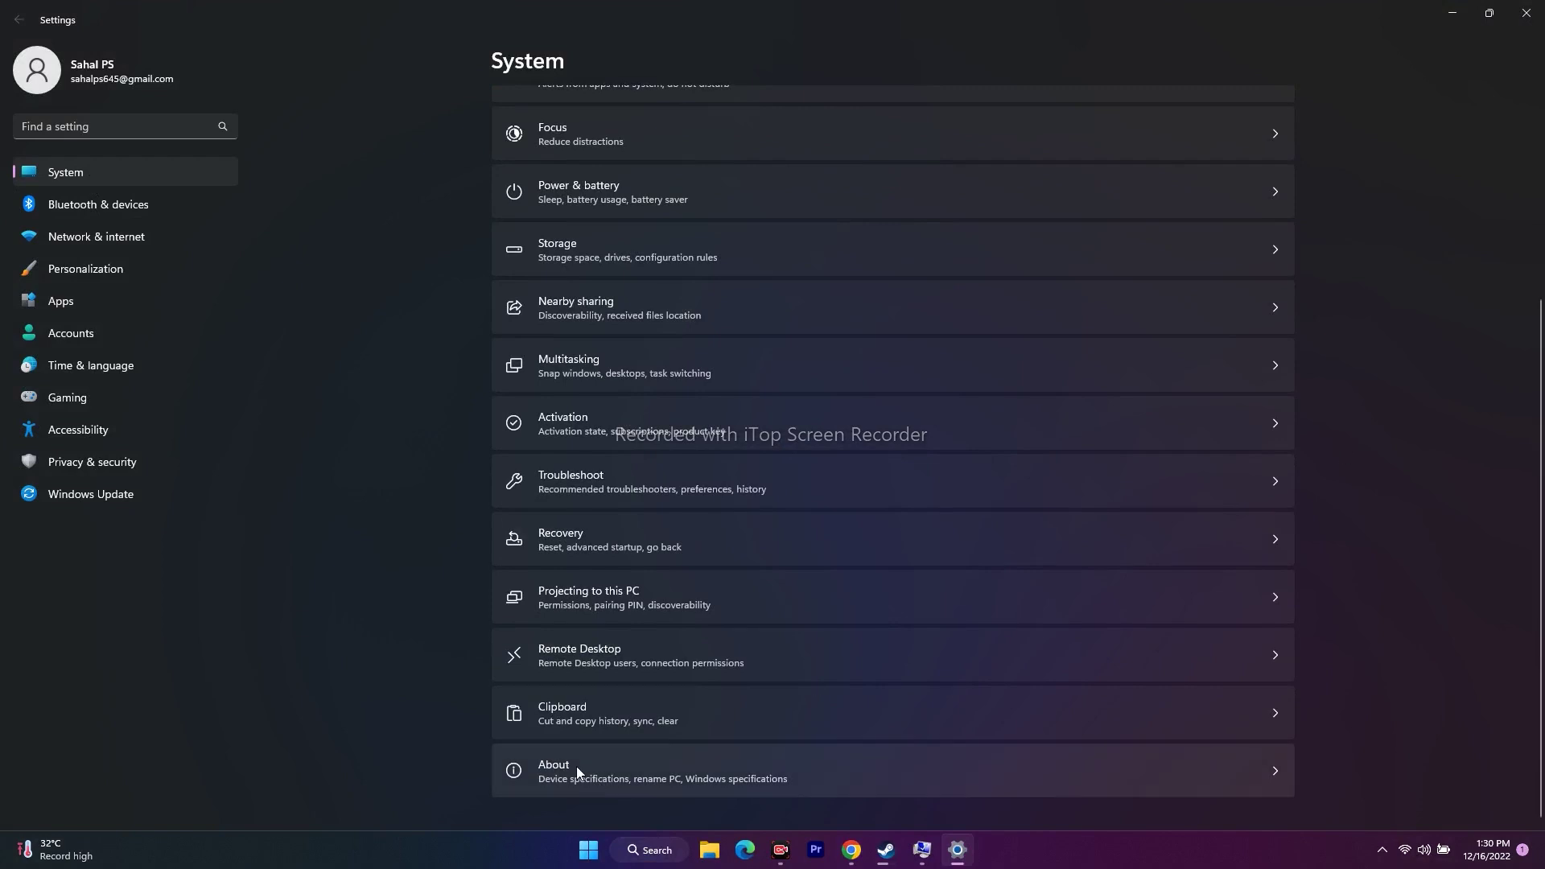
{"action": "left_click", "coordinate": [576, 766]}
{"action": "left_click_drag", "start_coordinate": [632, 258], "coordinate": [684, 256]}
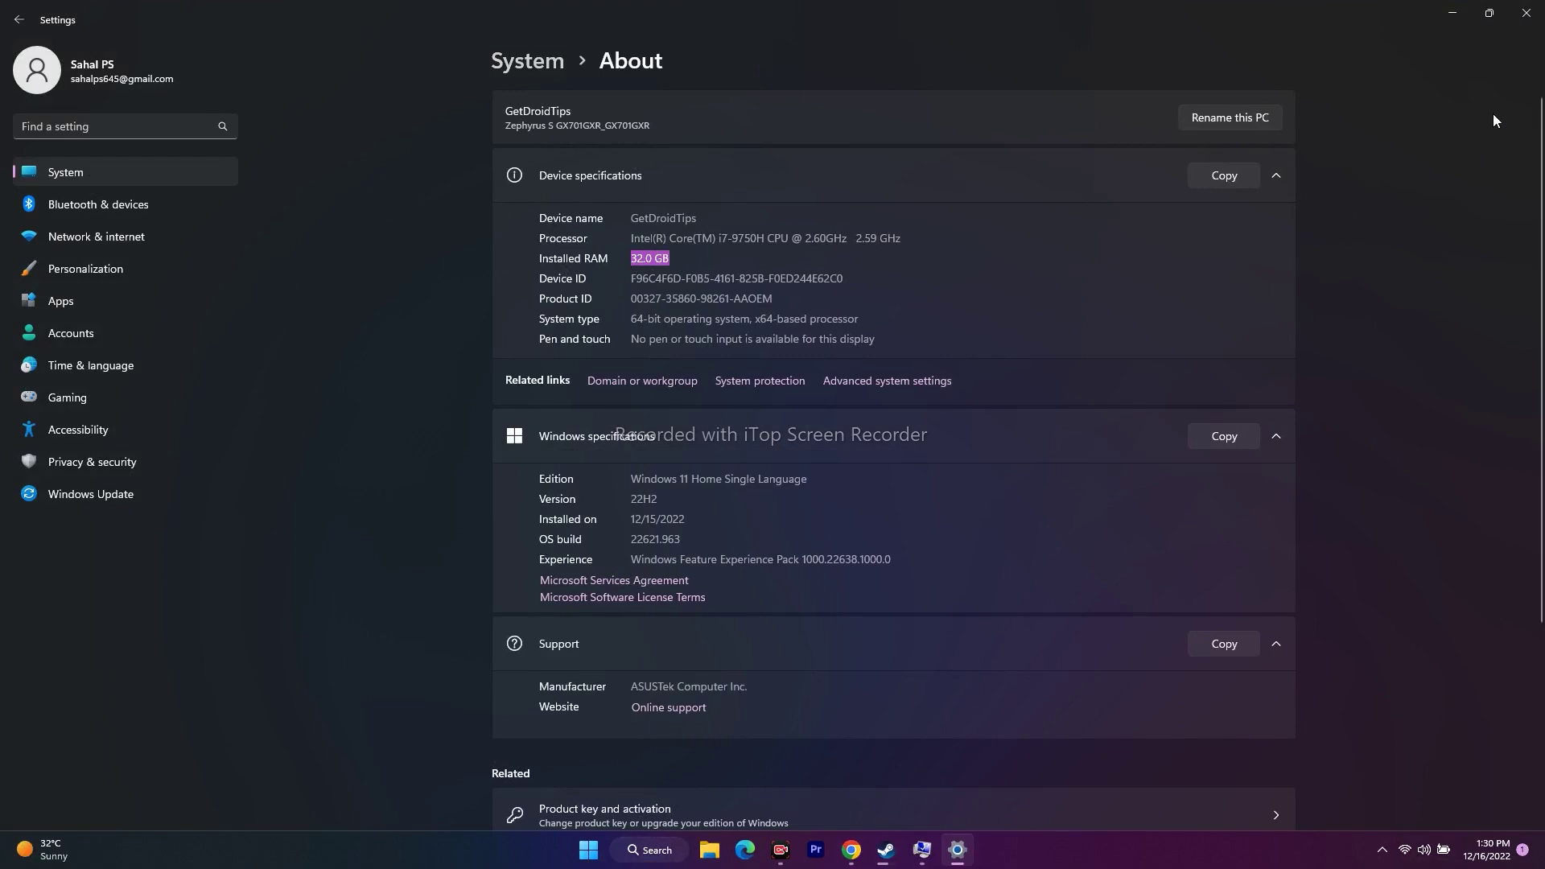
{"action": "left_click", "coordinate": [1527, 14]}
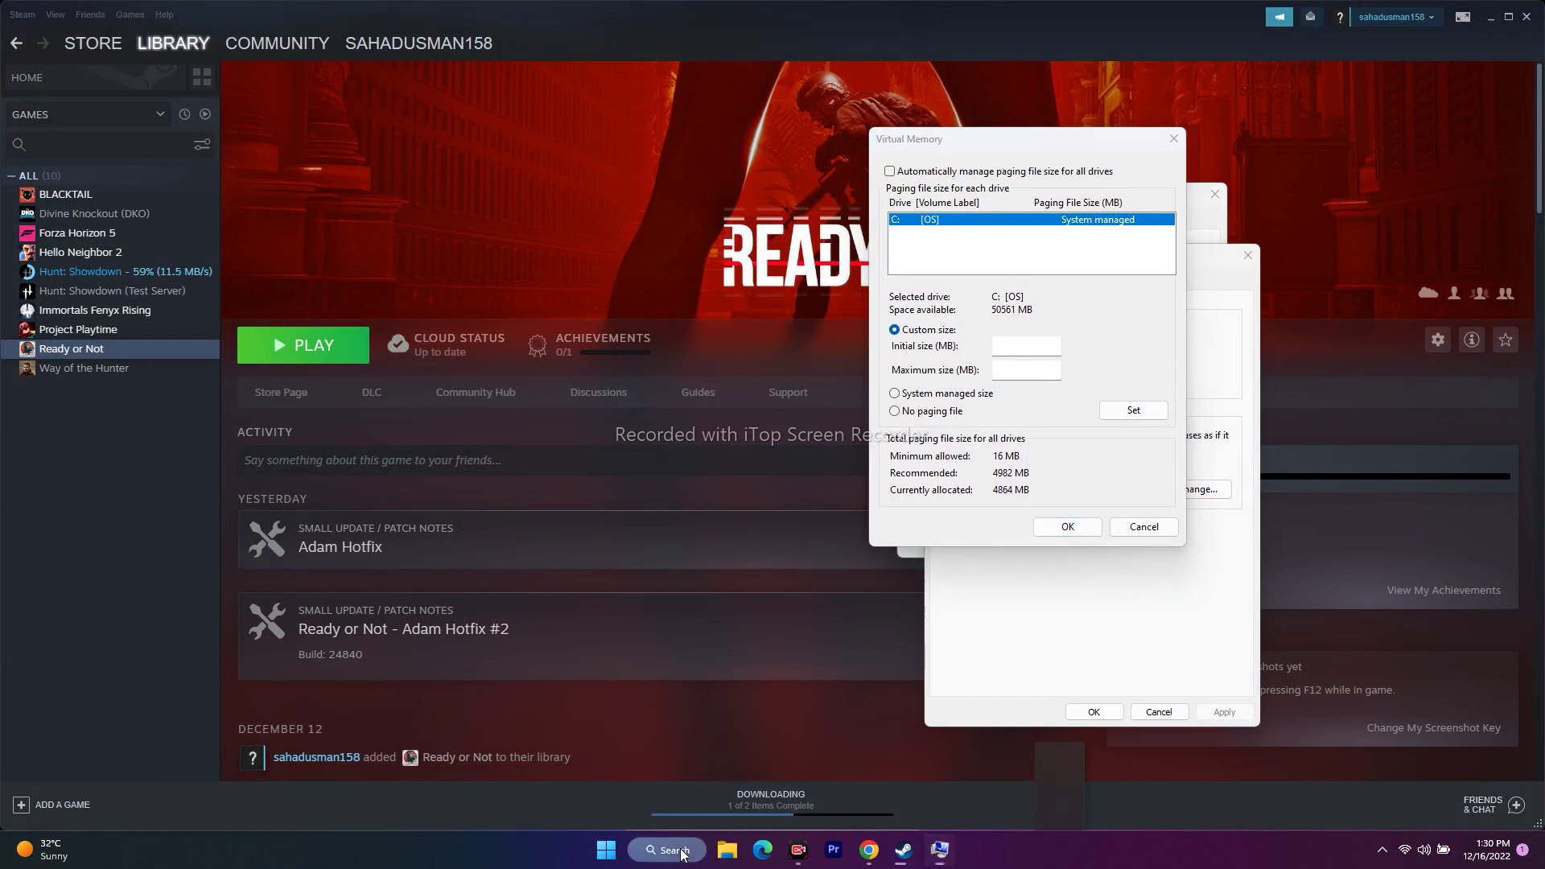
Step: Open Calculator and arrange it side by side with the Virtual Memory dialog
{"action": "left_click", "coordinate": [680, 852]}
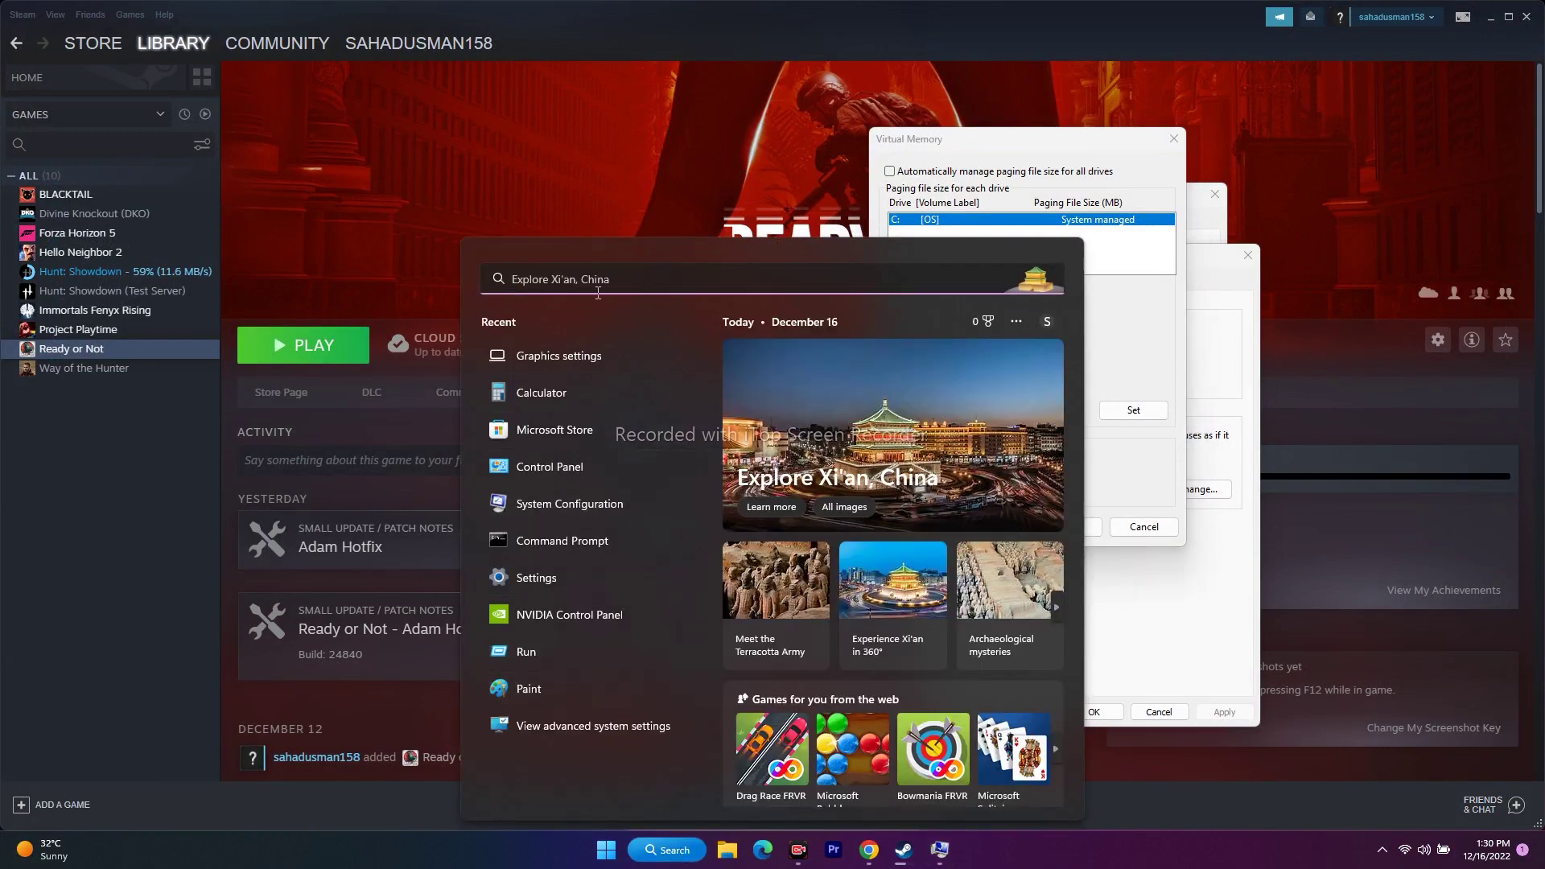
{"action": "left_click", "coordinate": [576, 390]}
{"action": "left_click_drag", "start_coordinate": [970, 79], "coordinate": [542, 40]}
{"action": "left_click", "coordinate": [1086, 142]}
{"action": "left_click_drag", "start_coordinate": [1086, 142], "coordinate": [1288, 104]}
{"action": "left_click_drag", "start_coordinate": [644, 40], "coordinate": [783, 26]}
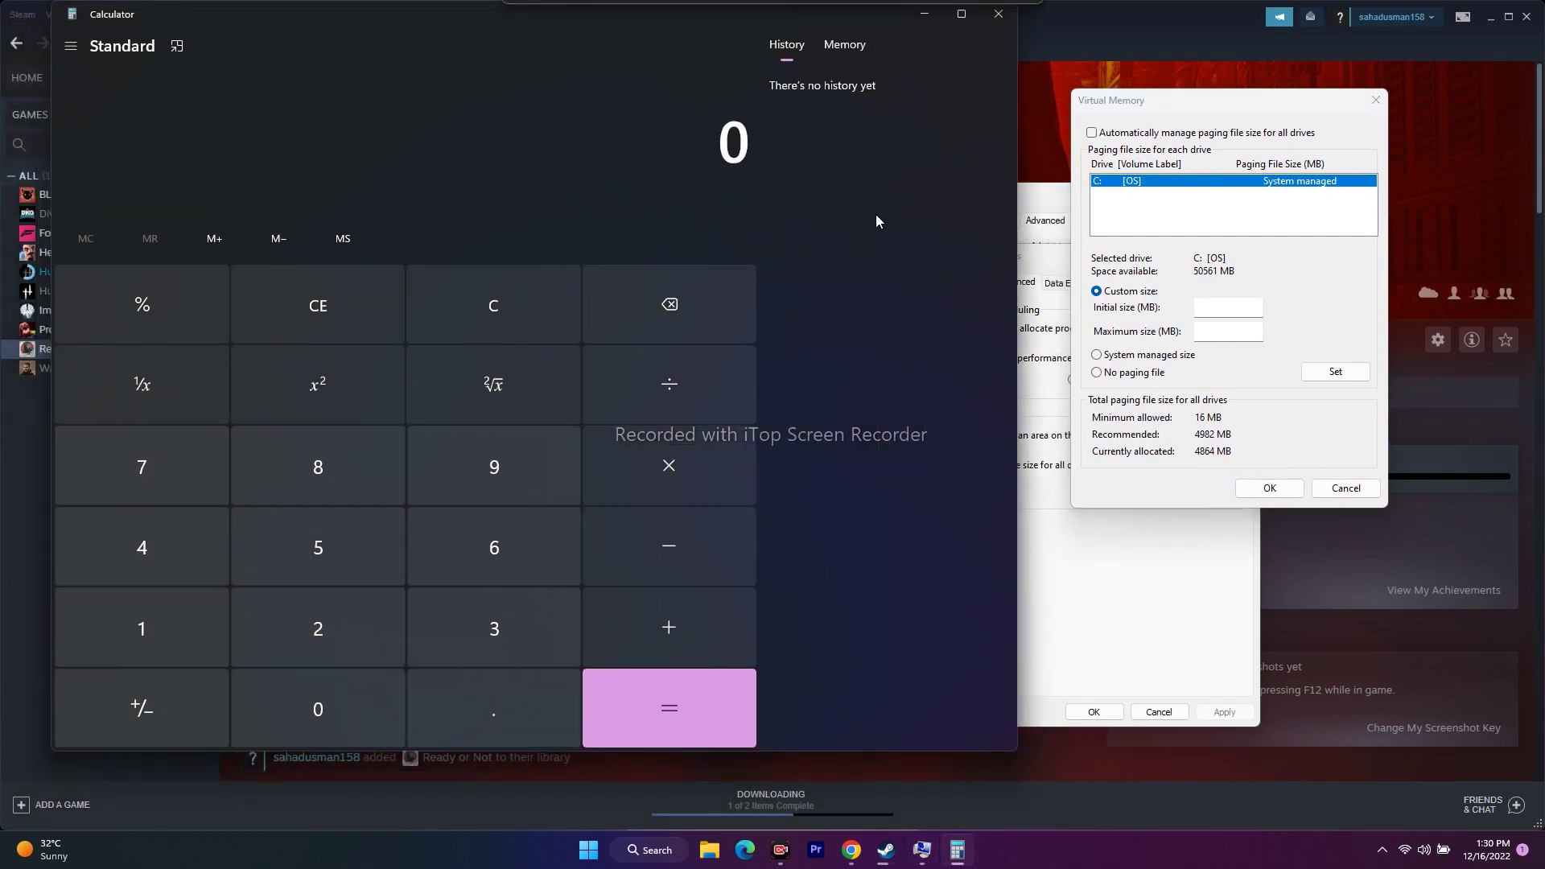
Step: Multiply 32 by 1024 in Calculator to convert the installed RAM to megabytes
{"action": "left_click", "coordinate": [481, 634]}
{"action": "left_click", "coordinate": [355, 626]}
{"action": "left_click", "coordinate": [640, 482]}
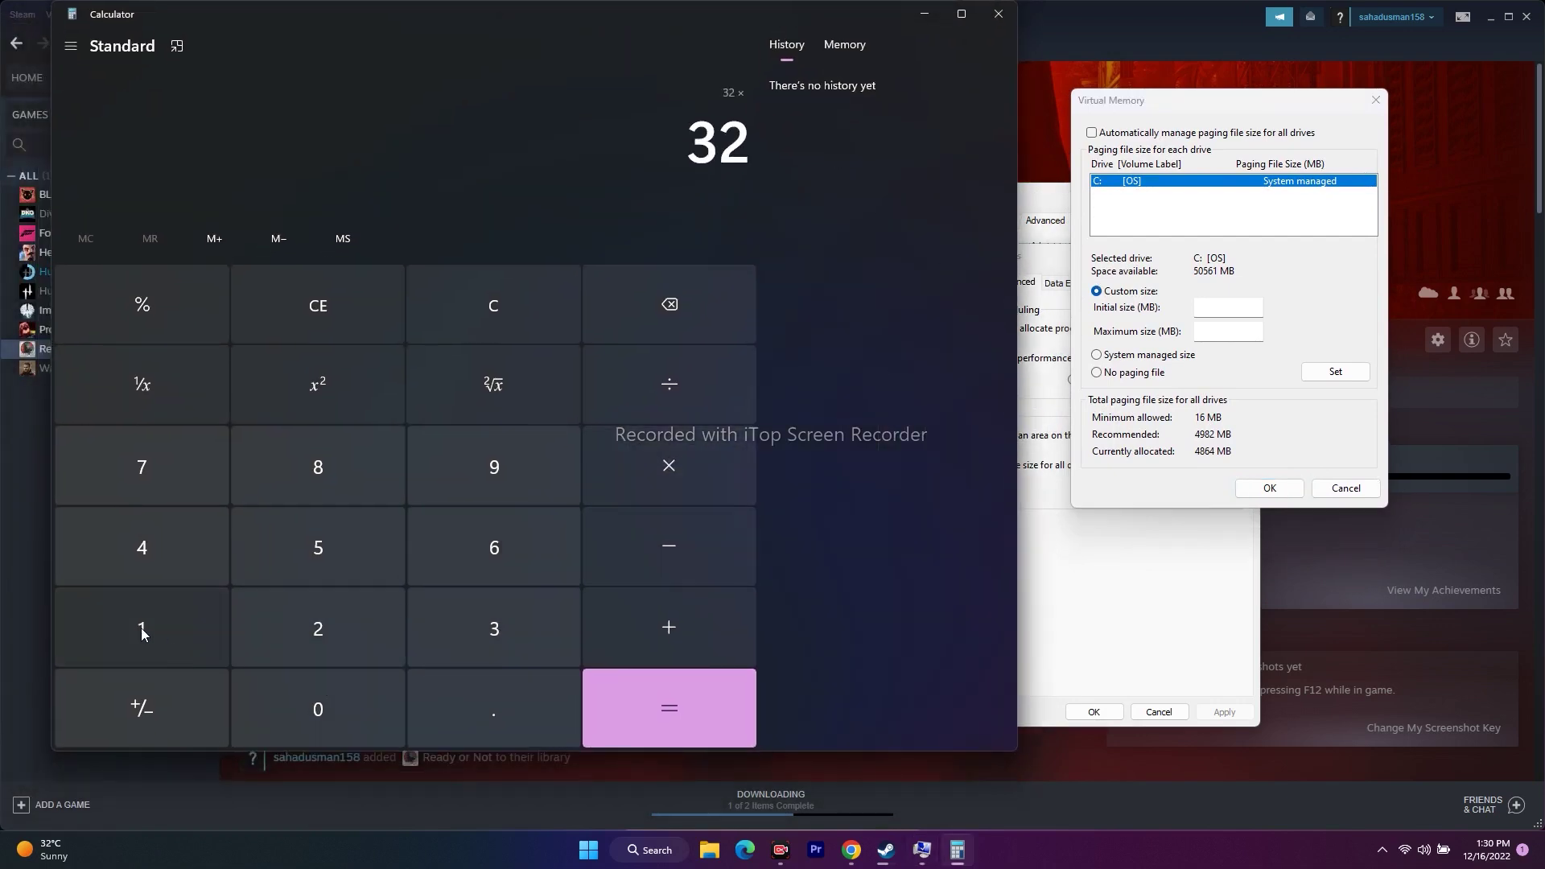
{"action": "left_click", "coordinate": [137, 627]}
{"action": "left_click", "coordinate": [330, 722]}
{"action": "left_click", "coordinate": [264, 612]}
{"action": "left_click", "coordinate": [142, 547]}
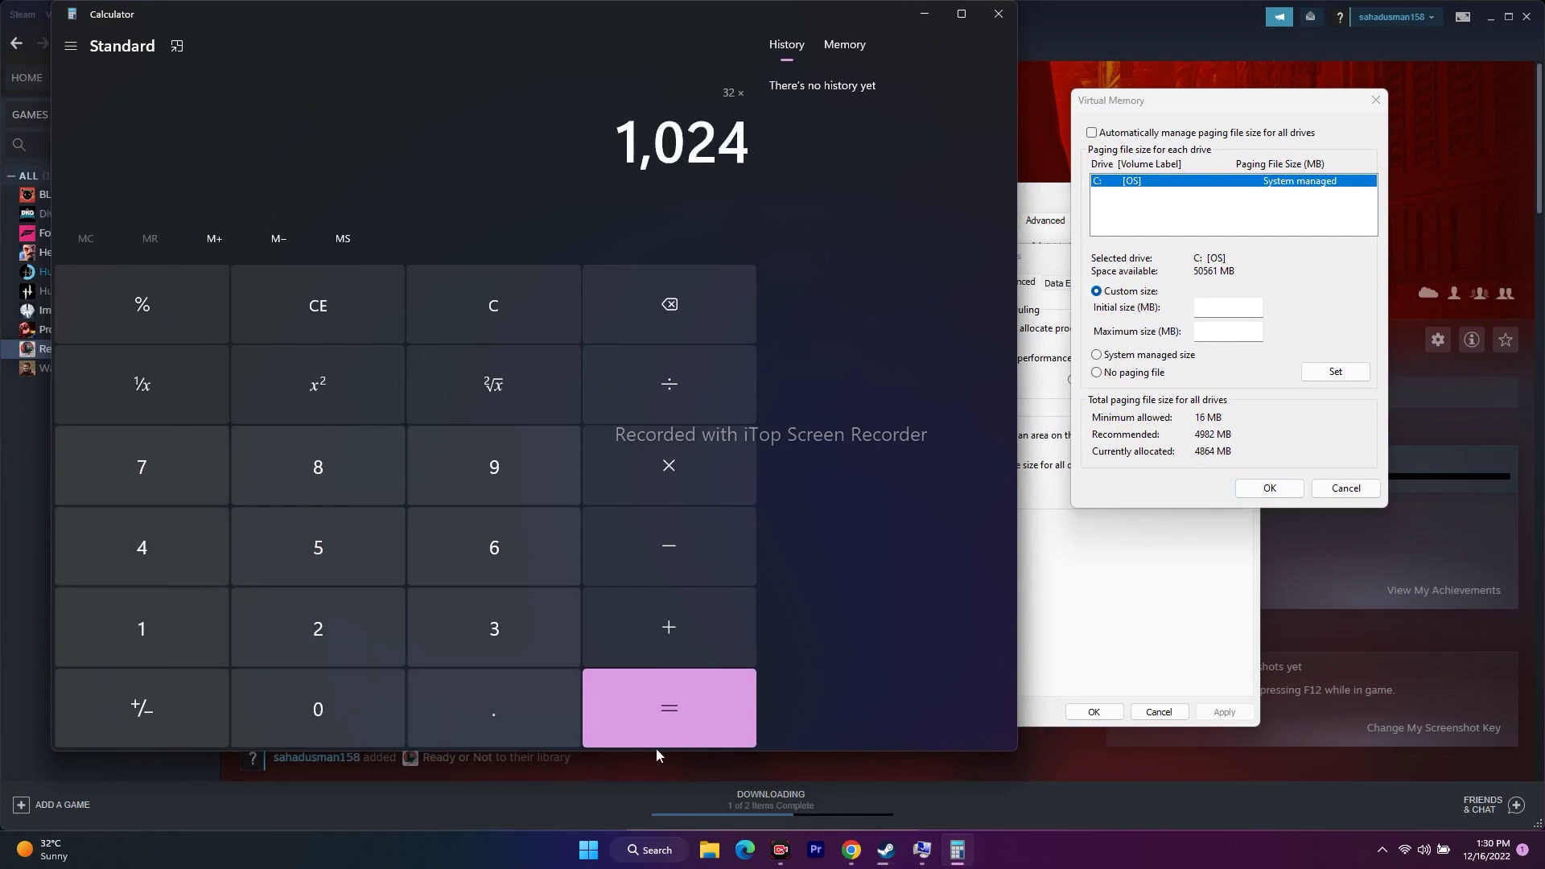
{"action": "left_click", "coordinate": [644, 720]}
Step: Multiply the RAM size in megabytes by 1.5
{"action": "left_click", "coordinate": [665, 463]}
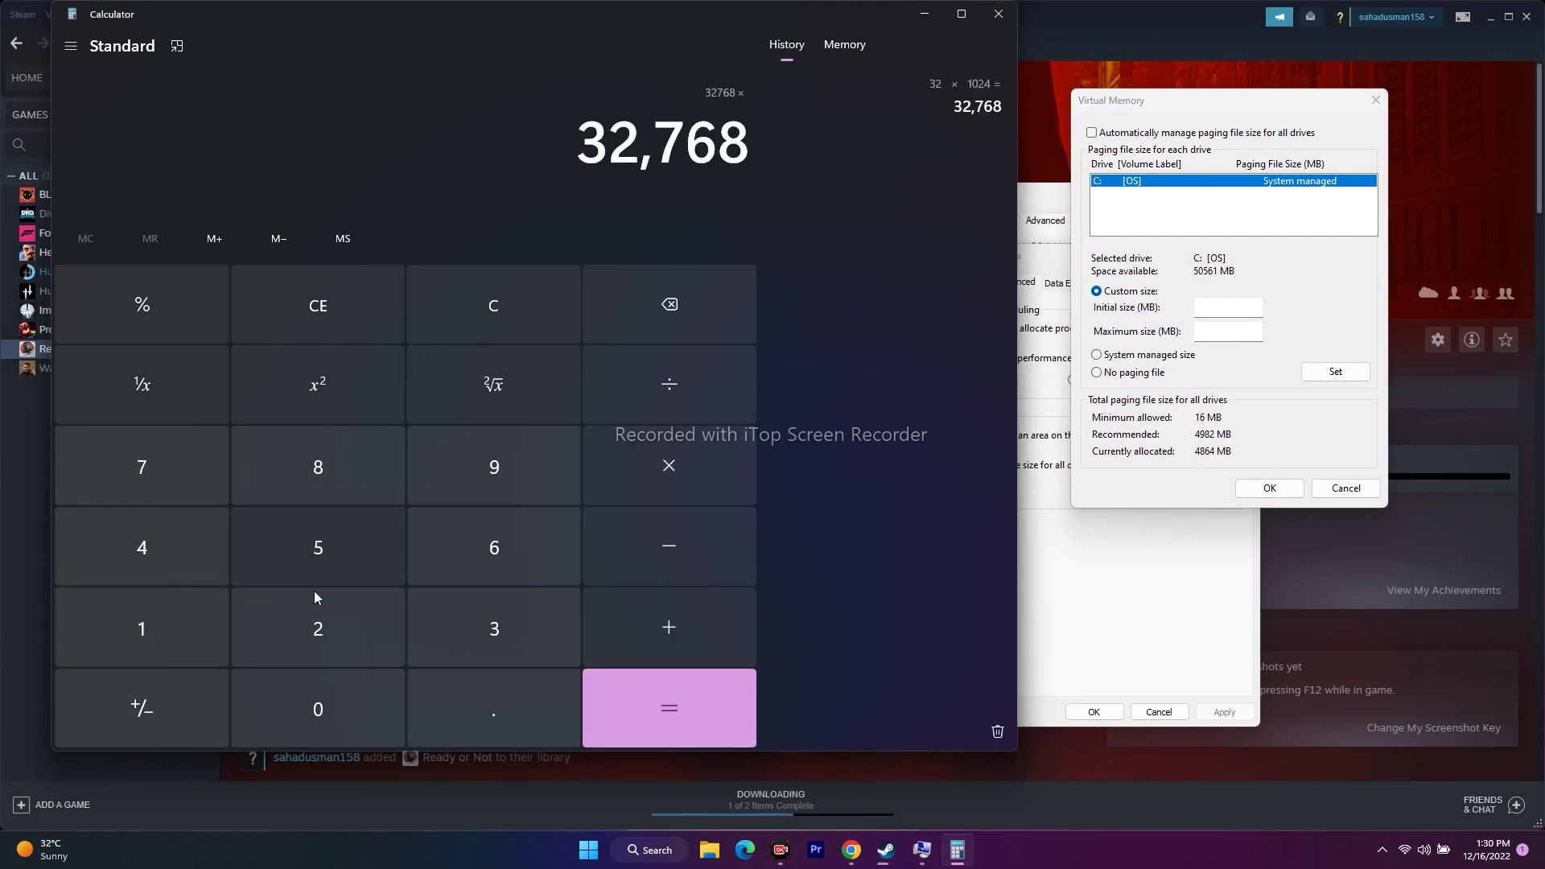
{"action": "left_click", "coordinate": [159, 628]}
{"action": "left_click", "coordinate": [479, 715]}
{"action": "left_click", "coordinate": [343, 549]}
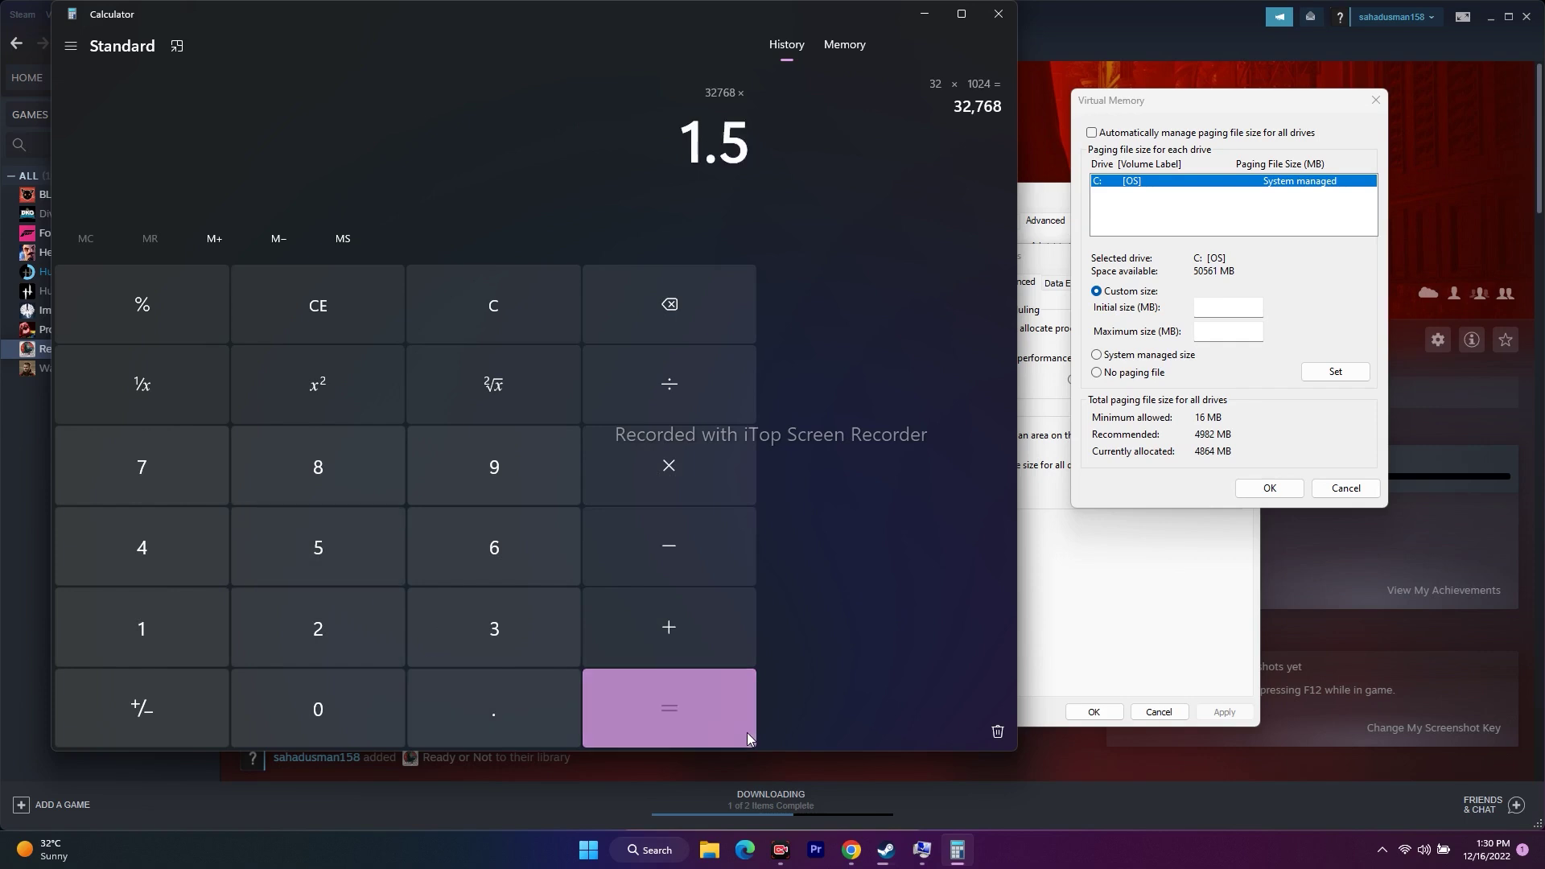
{"action": "left_click", "coordinate": [665, 708]}
Step: Copy the calculated result into the paging file's initial size as 49,152 MB
{"action": "left_click_drag", "start_coordinate": [606, 138], "coordinate": [754, 147]}
{"action": "key", "text": "ctrl+c"}
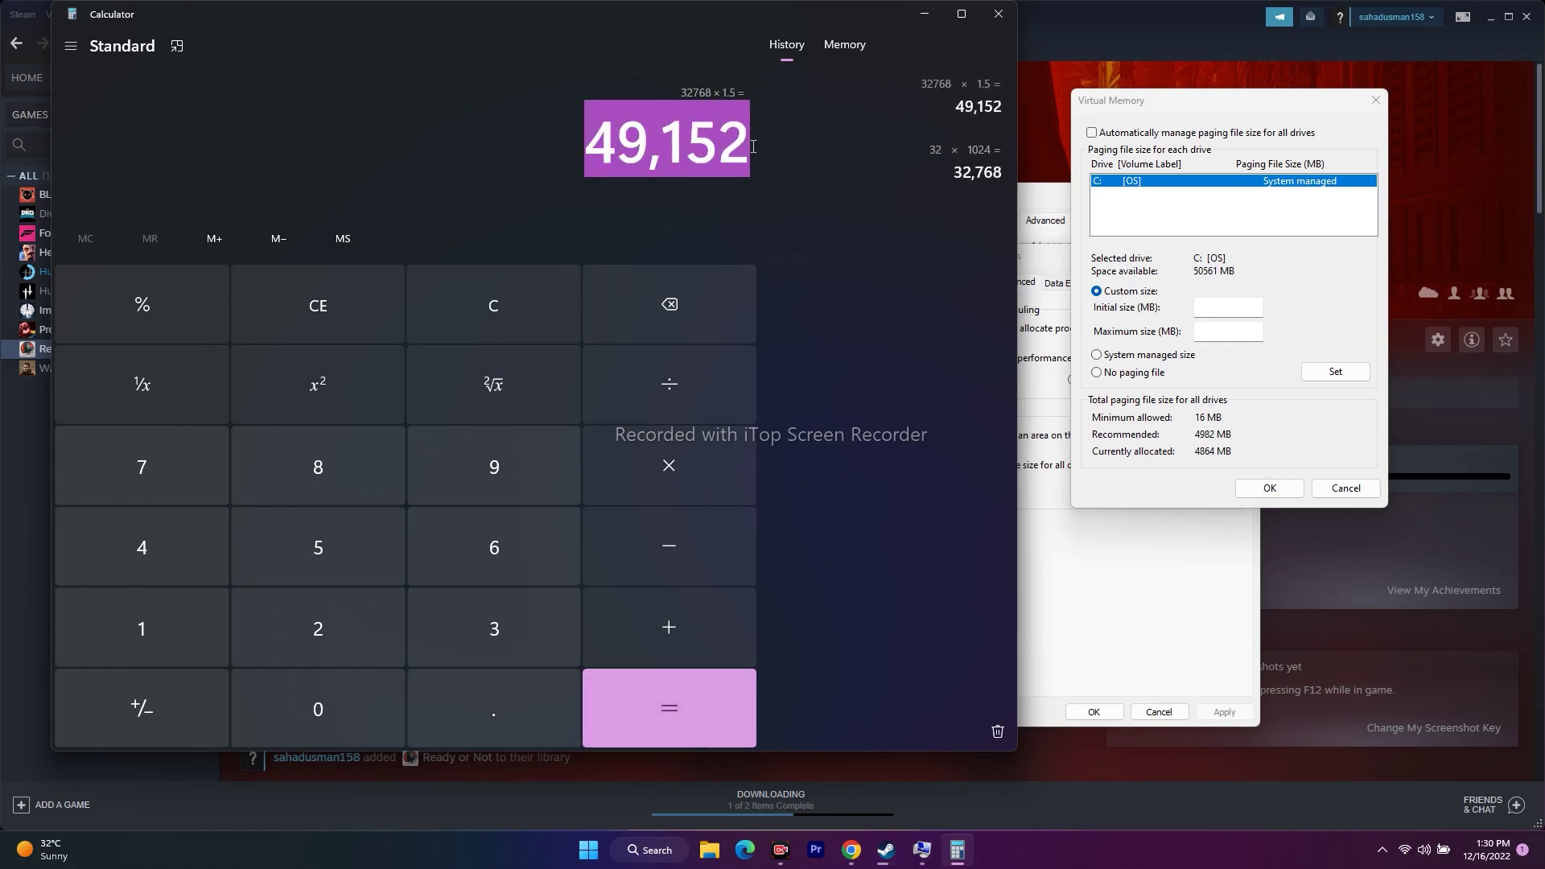
{"action": "right_click", "coordinate": [700, 144]}
{"action": "left_click", "coordinate": [730, 167]}
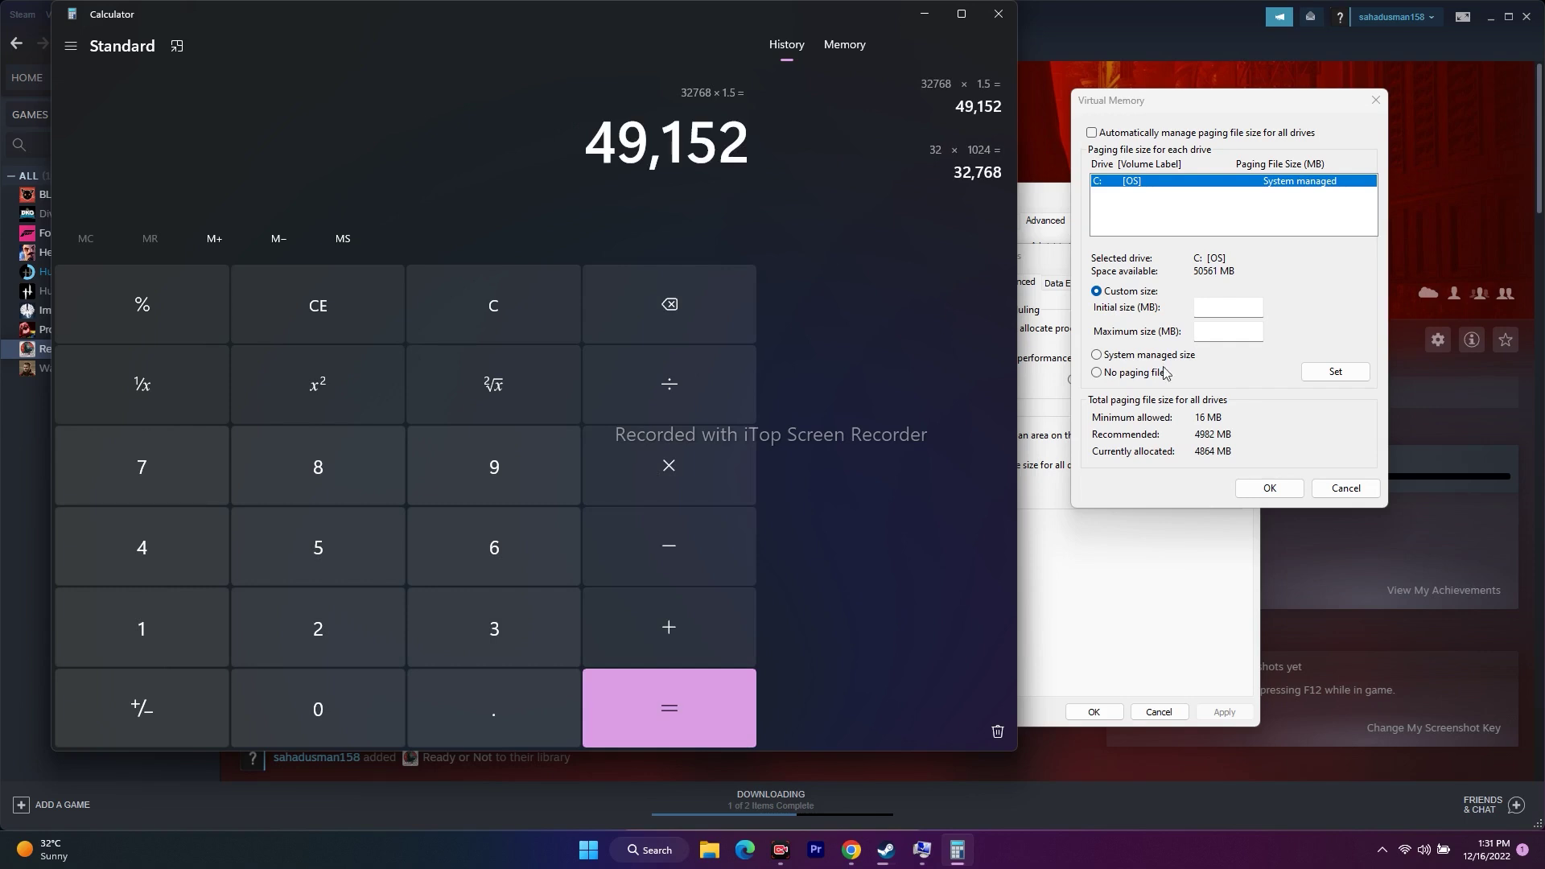
{"action": "right_click", "coordinate": [1230, 308]}
{"action": "left_click", "coordinate": [1271, 377]}
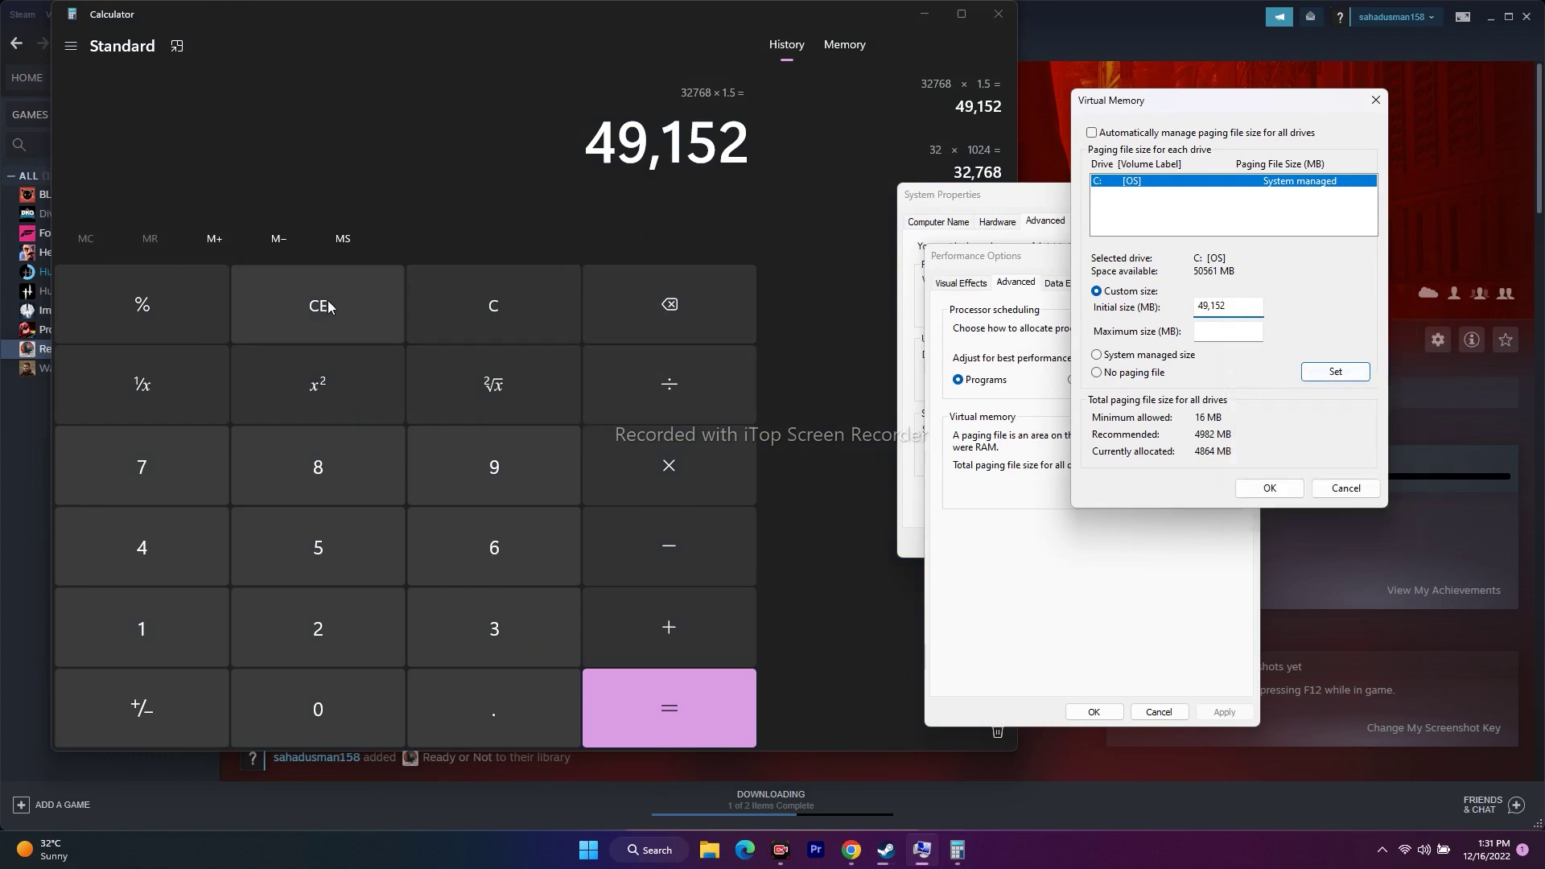
Step: Clear the Calculator entry and calculate 32 × 1024, multiplied by 3
{"action": "left_click", "coordinate": [337, 306]}
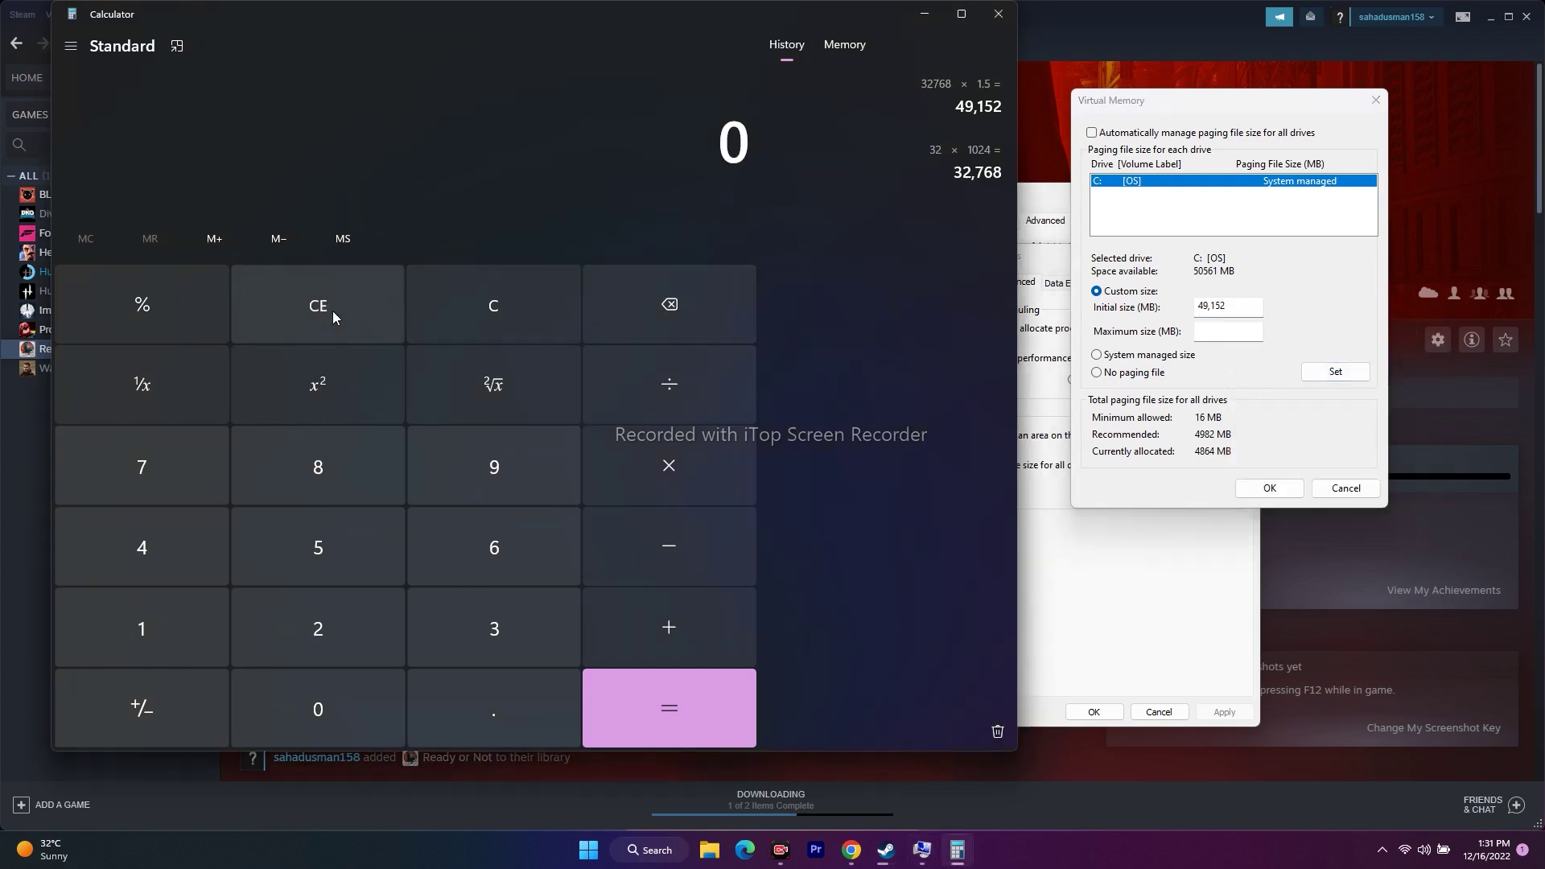
{"action": "left_click", "coordinate": [493, 634]}
{"action": "left_click", "coordinate": [338, 631]}
{"action": "left_click", "coordinate": [666, 475]}
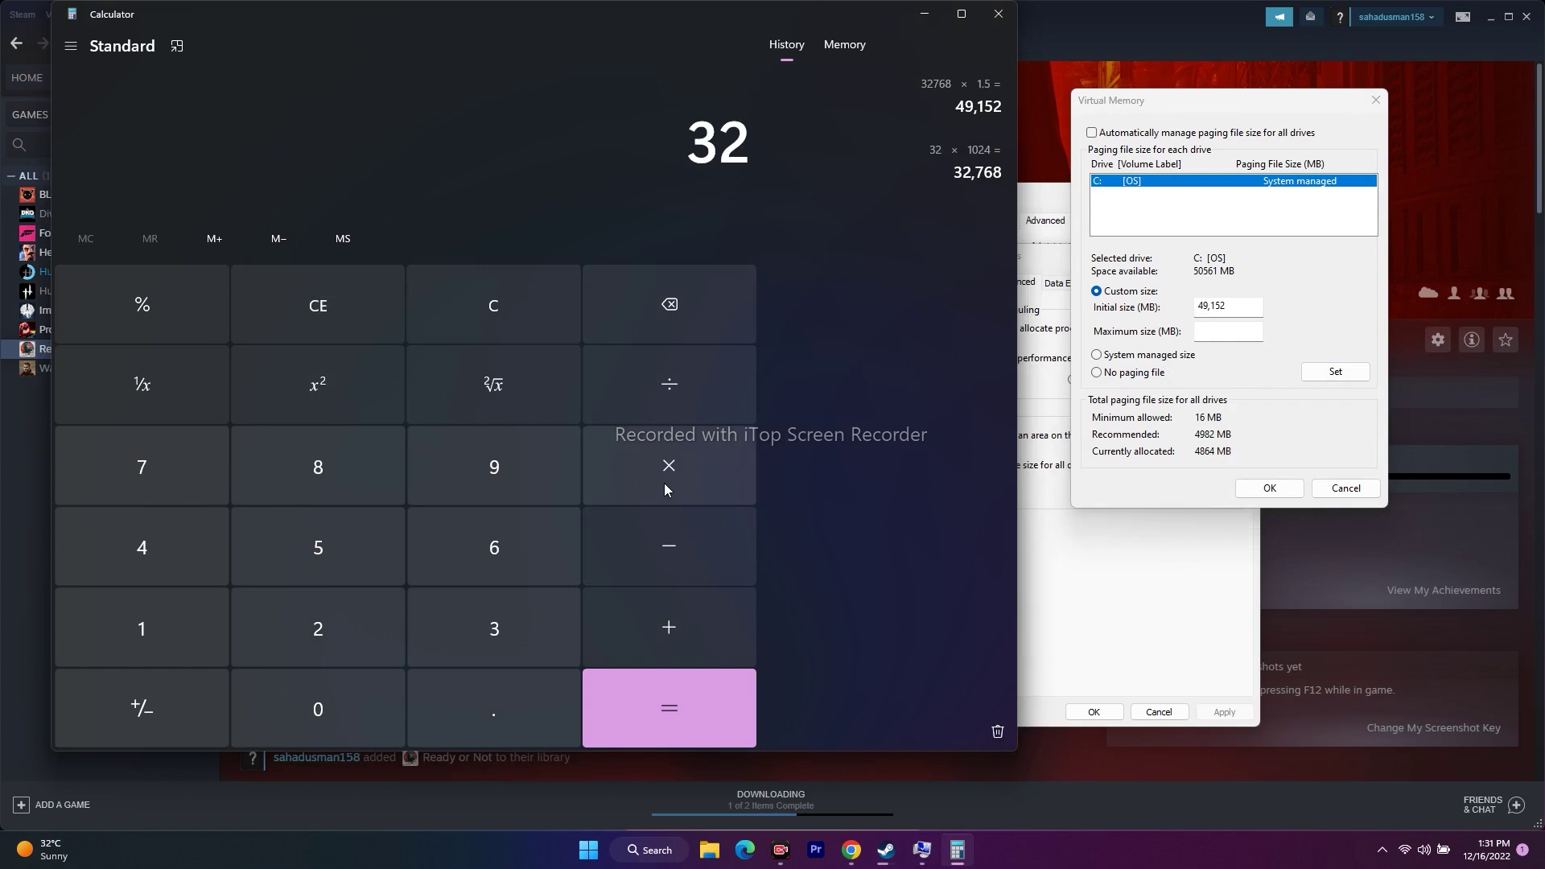
{"action": "left_click", "coordinate": [143, 636]}
{"action": "left_click", "coordinate": [266, 697]}
{"action": "left_click", "coordinate": [344, 642]}
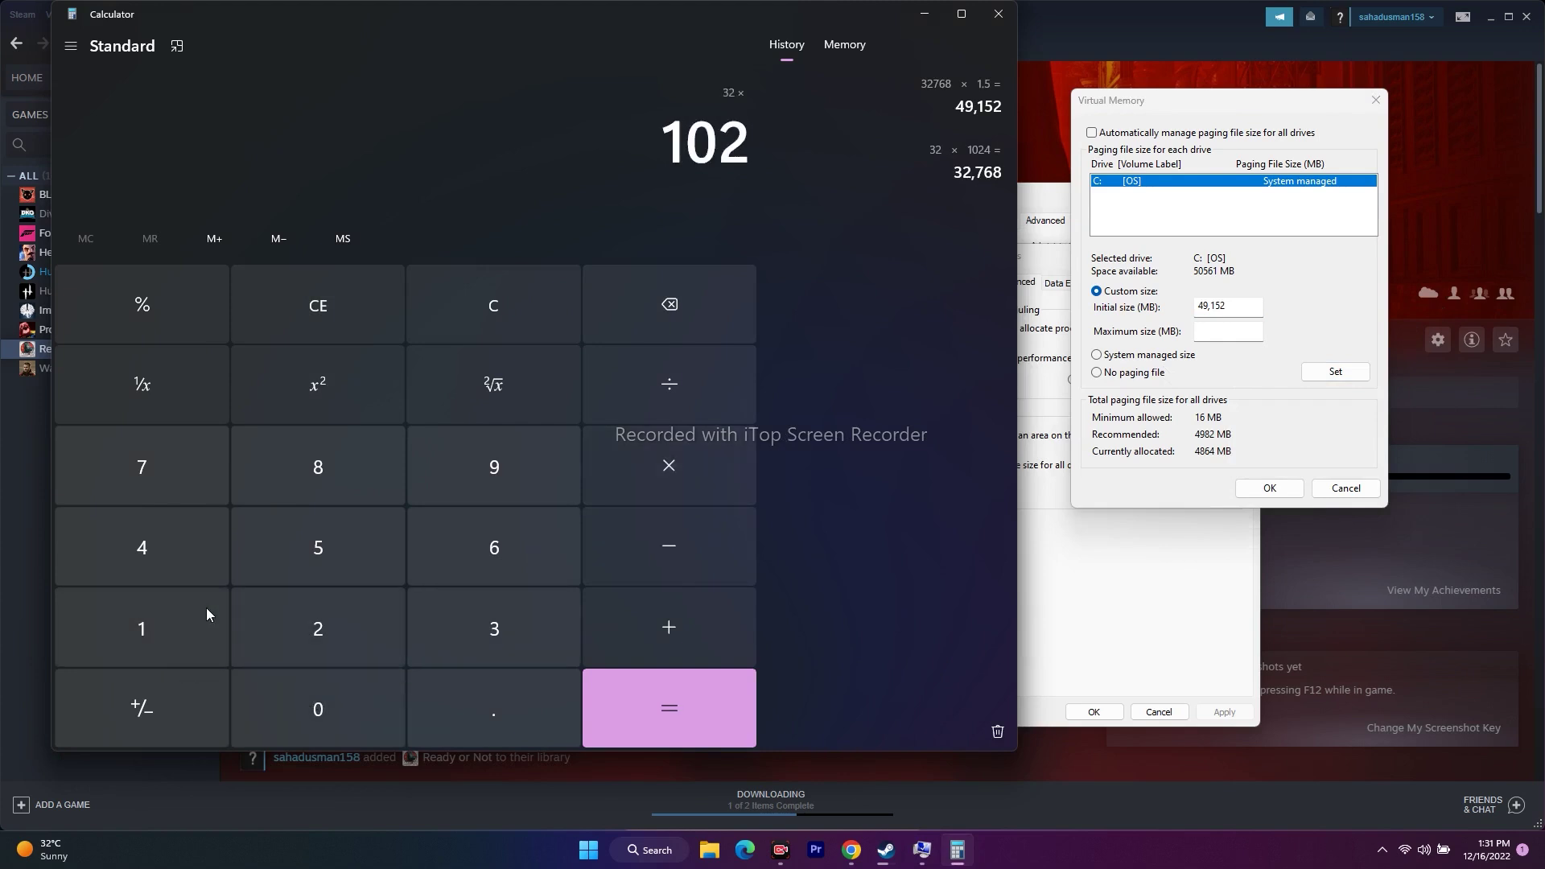
{"action": "left_click", "coordinate": [153, 552]}
{"action": "left_click", "coordinate": [714, 712]}
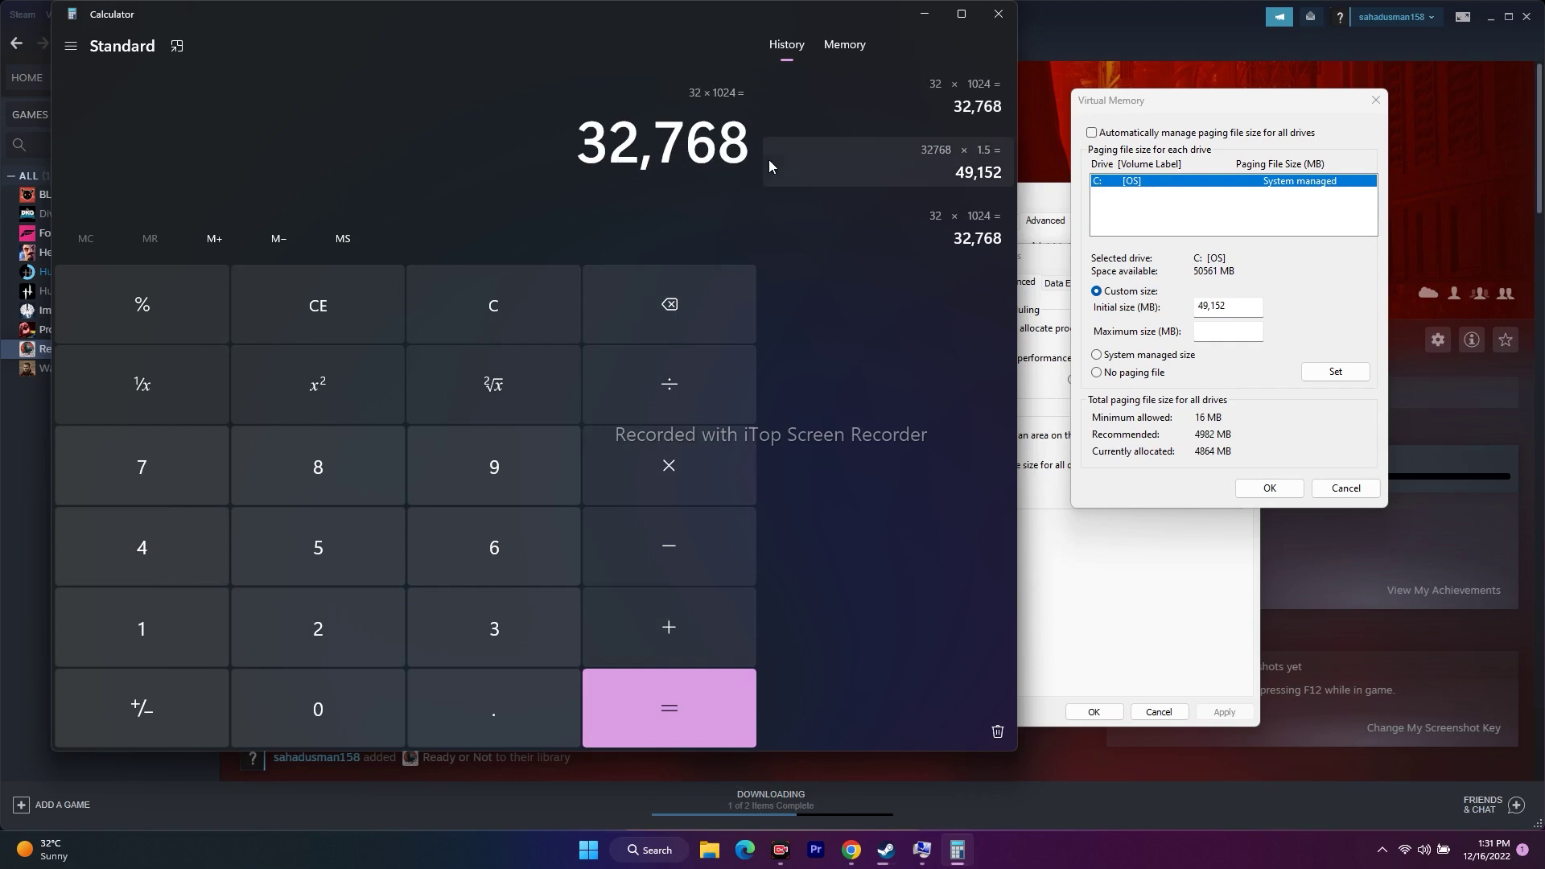
{"action": "left_click", "coordinate": [668, 467]}
{"action": "left_click", "coordinate": [498, 628]}
{"action": "left_click", "coordinate": [691, 719]}
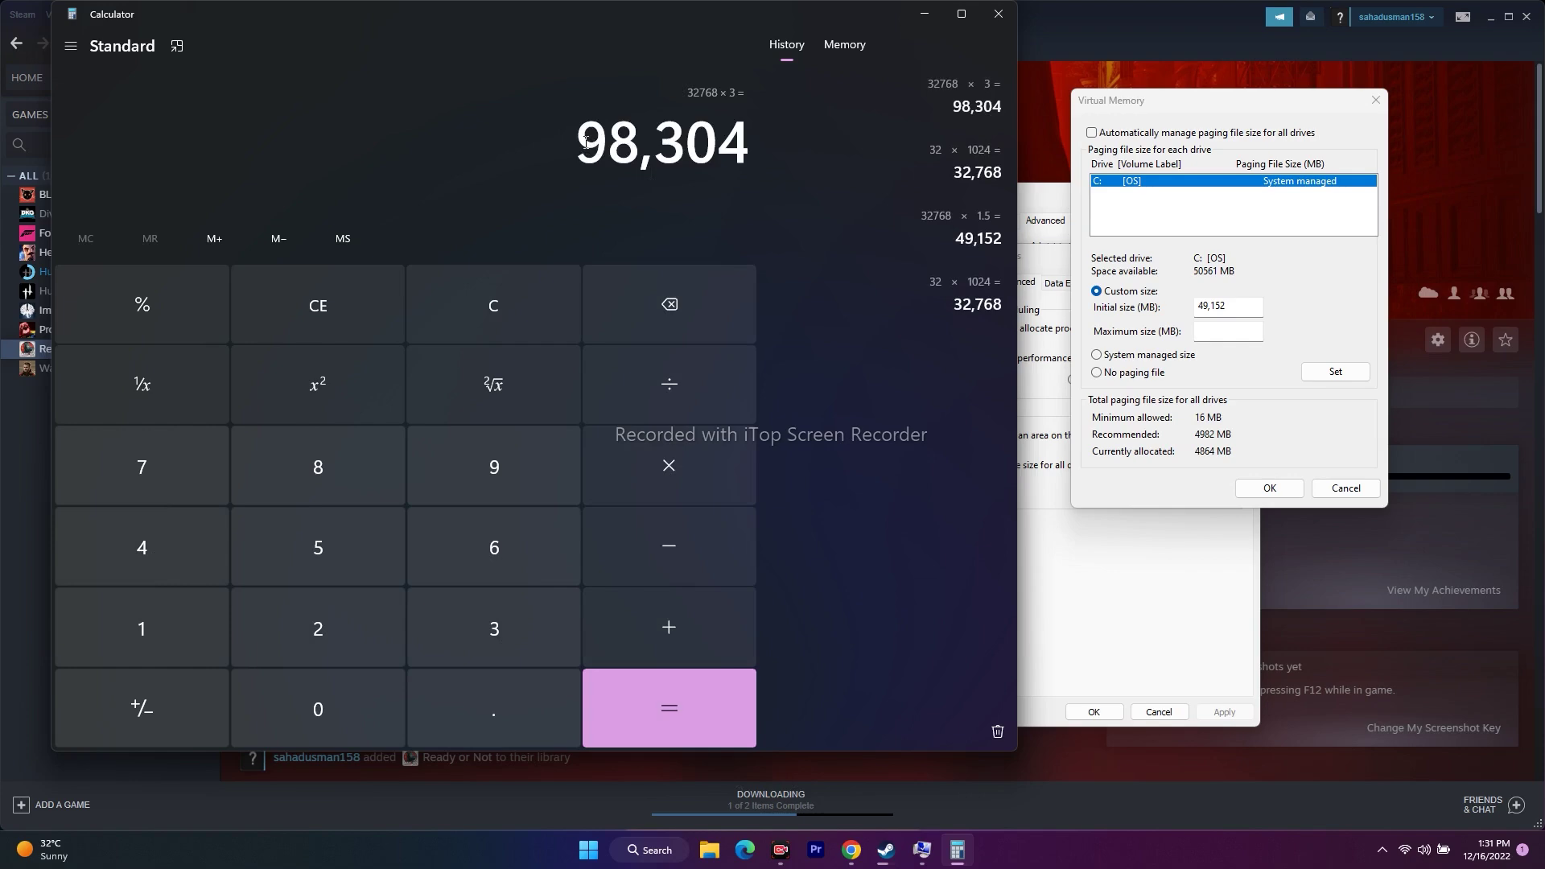
Step: Copy the calculated result into the paging file's maximum size as 98,304 MB, and close Calculator
{"action": "right_click", "coordinate": [707, 149]}
{"action": "key", "text": "ctrl+c"}
{"action": "left_click", "coordinate": [737, 169]}
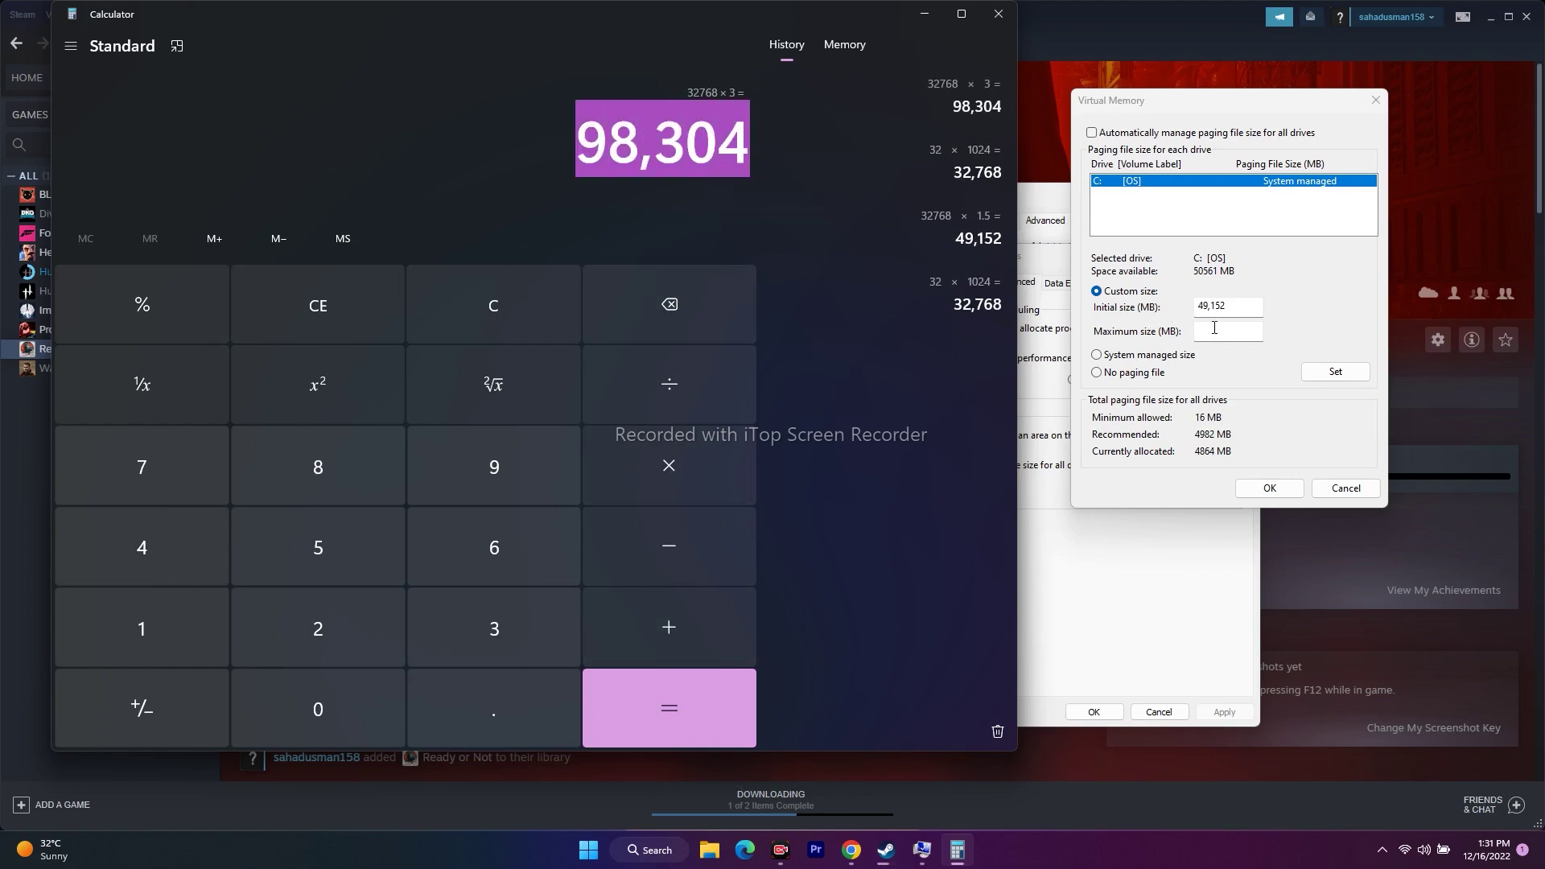
{"action": "right_click", "coordinate": [1246, 330]}
{"action": "left_click", "coordinate": [1304, 398]}
{"action": "left_click", "coordinate": [998, 16]}
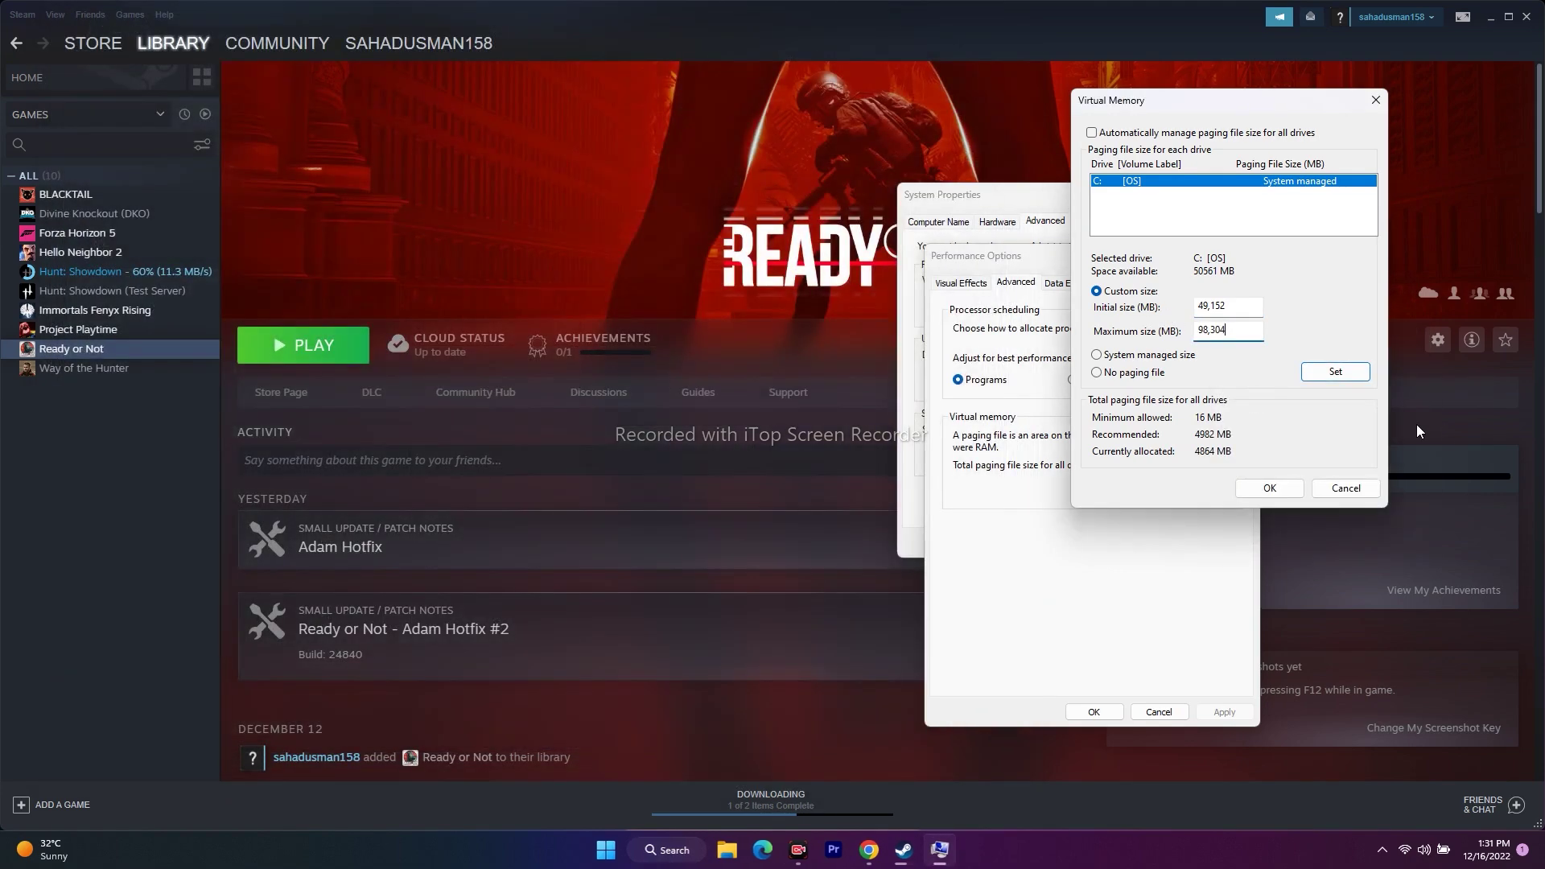
Step: Cancel the virtual memory changes and close Performance Options and System Properties
{"action": "left_click", "coordinate": [1336, 489]}
{"action": "left_click", "coordinate": [1246, 255]}
{"action": "left_click", "coordinate": [1215, 194]}
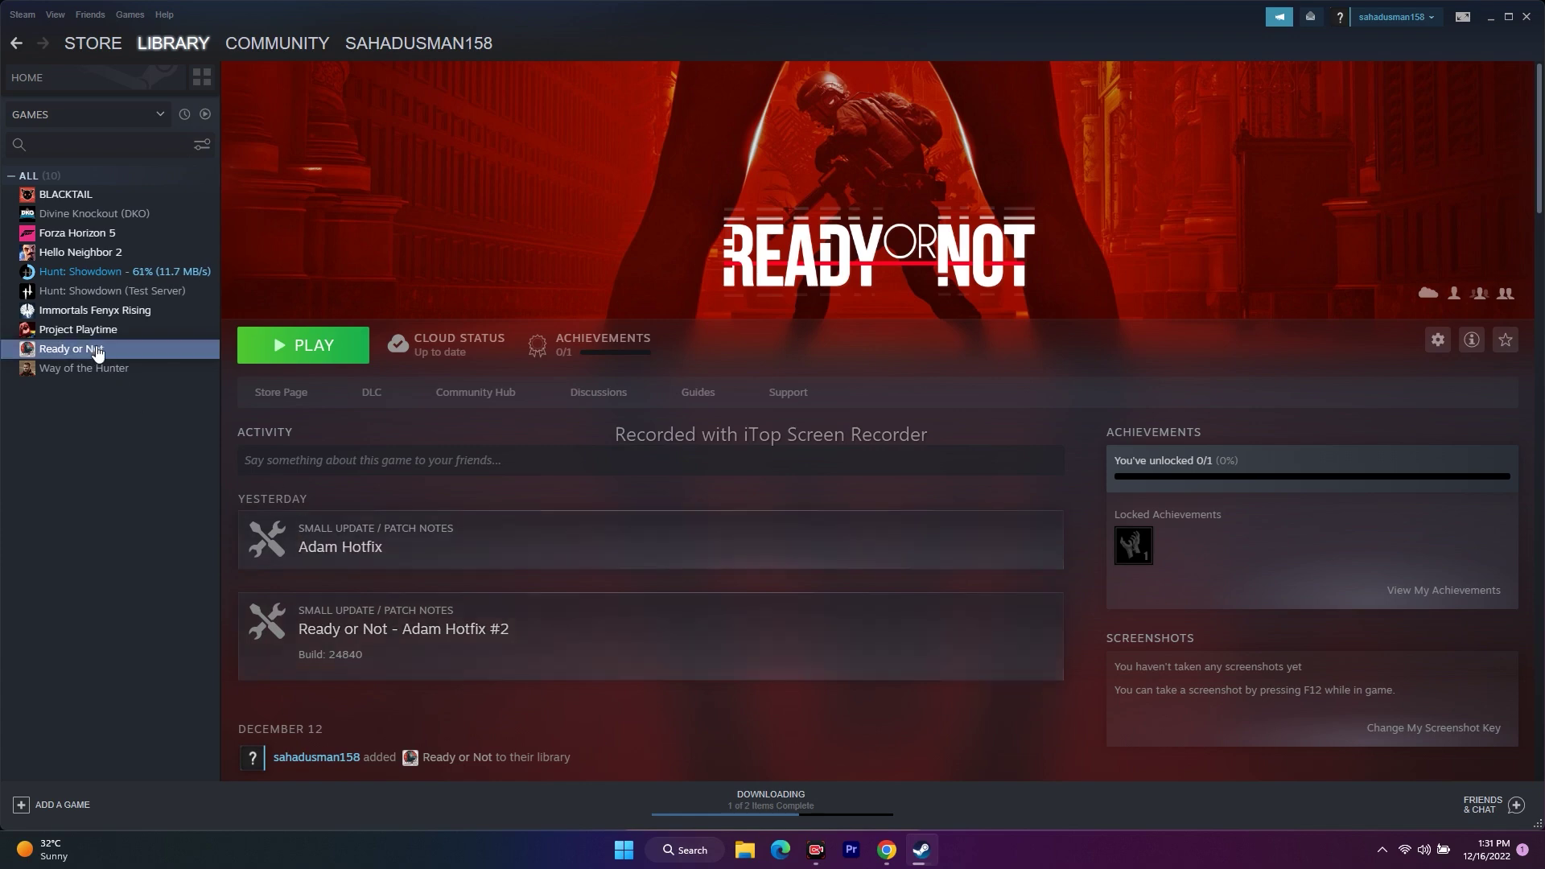
Step: Show the Uninstall option for Ready or Not in the Steam library
{"action": "right_click", "coordinate": [95, 348]}
{"action": "mouse_move", "coordinate": [143, 427]}
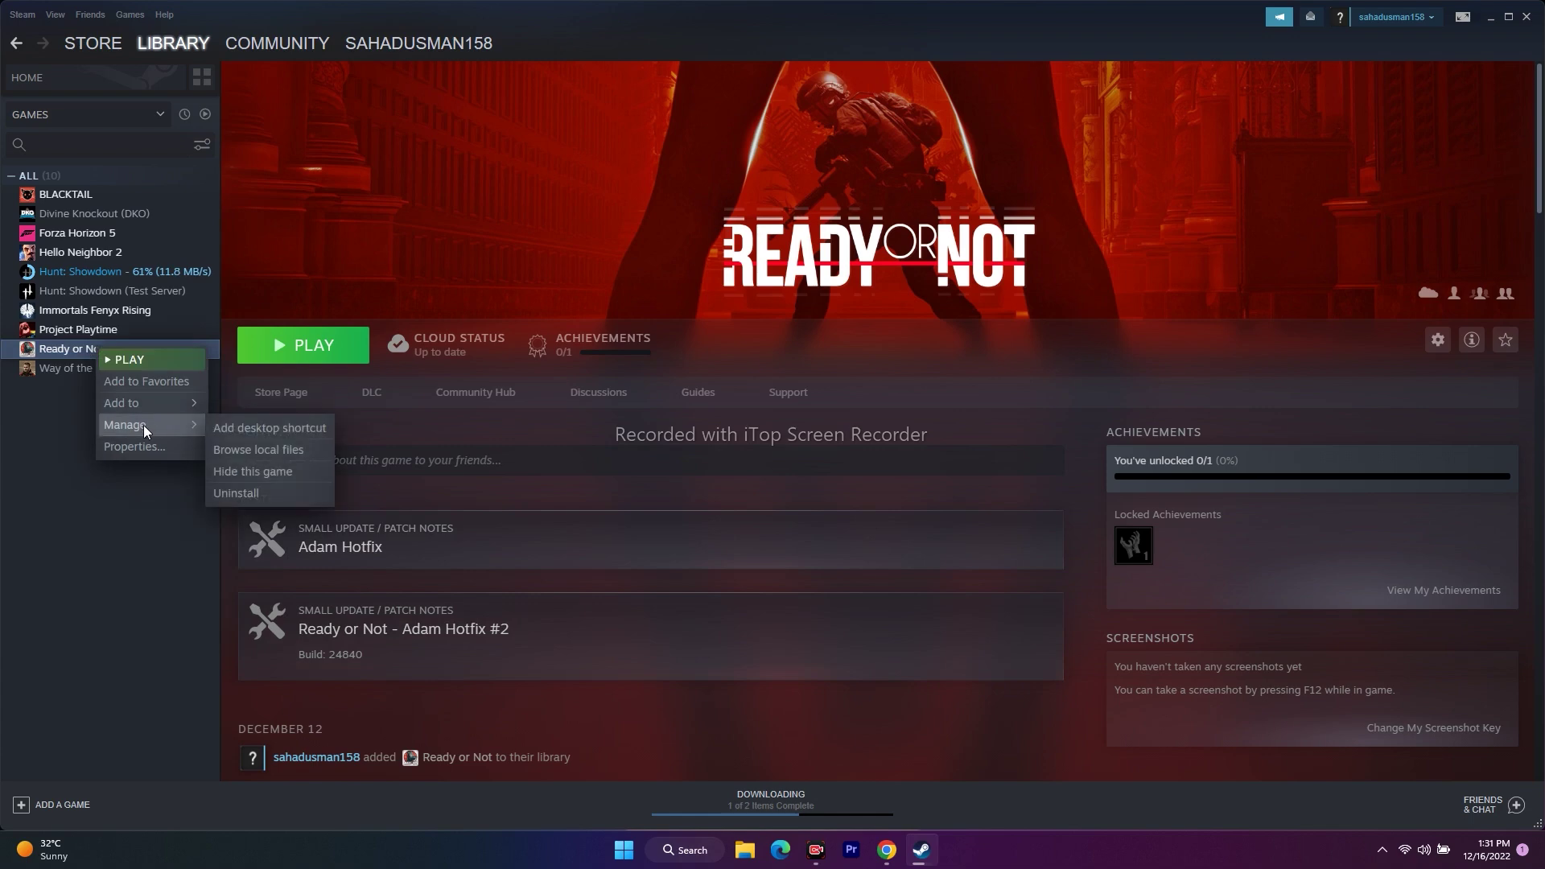
{"action": "left_click", "coordinate": [232, 493]}
Step: Show the drives under This PC in File Explorer, and close the window
{"action": "left_click", "coordinate": [744, 850]}
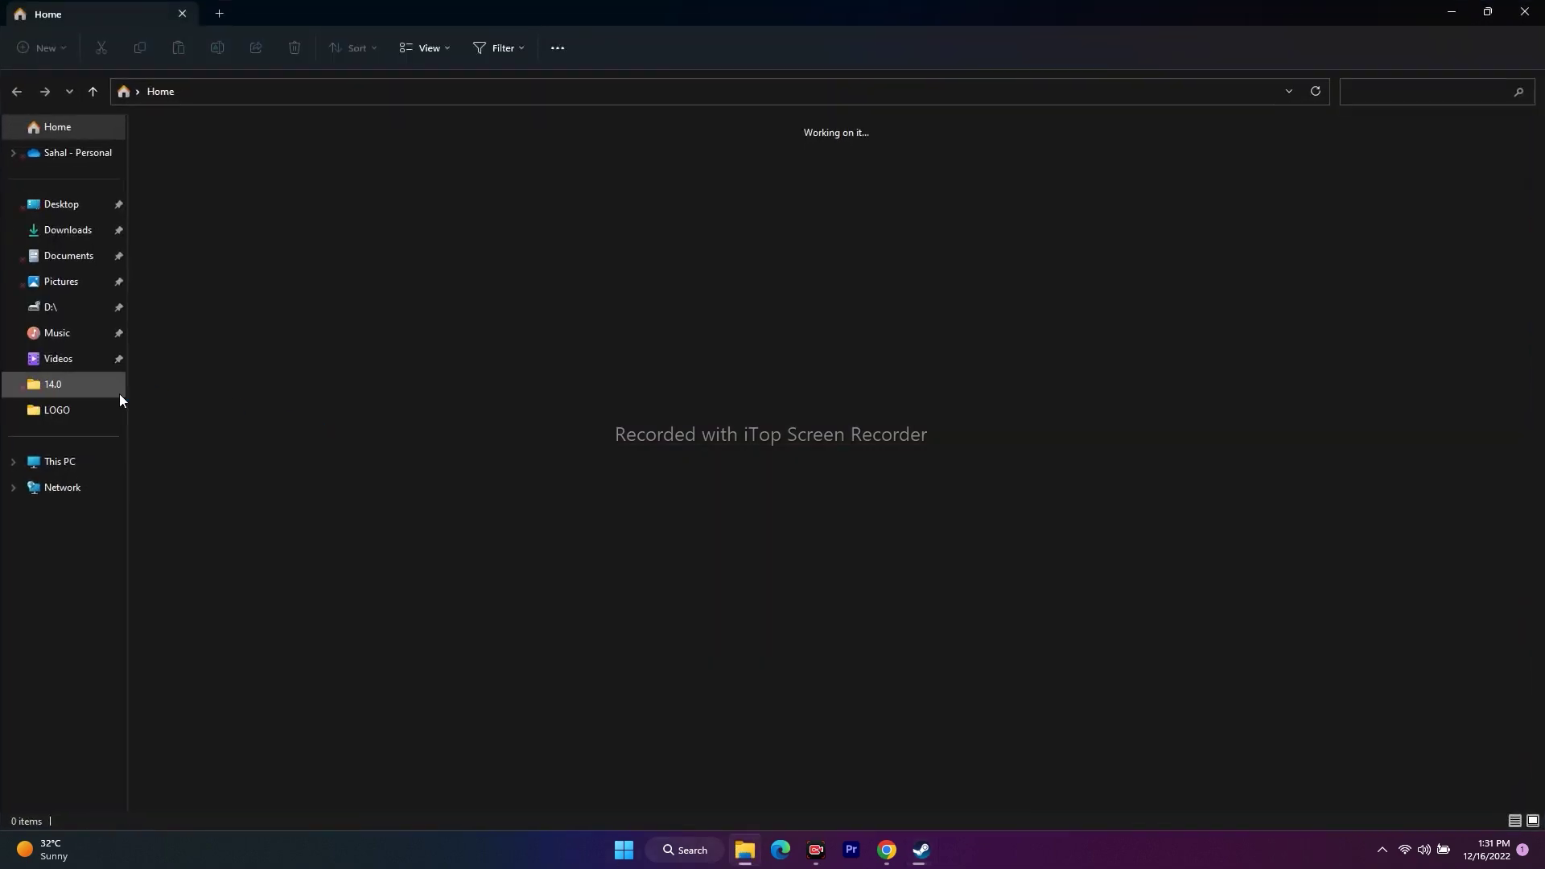
{"action": "left_click", "coordinate": [63, 462]}
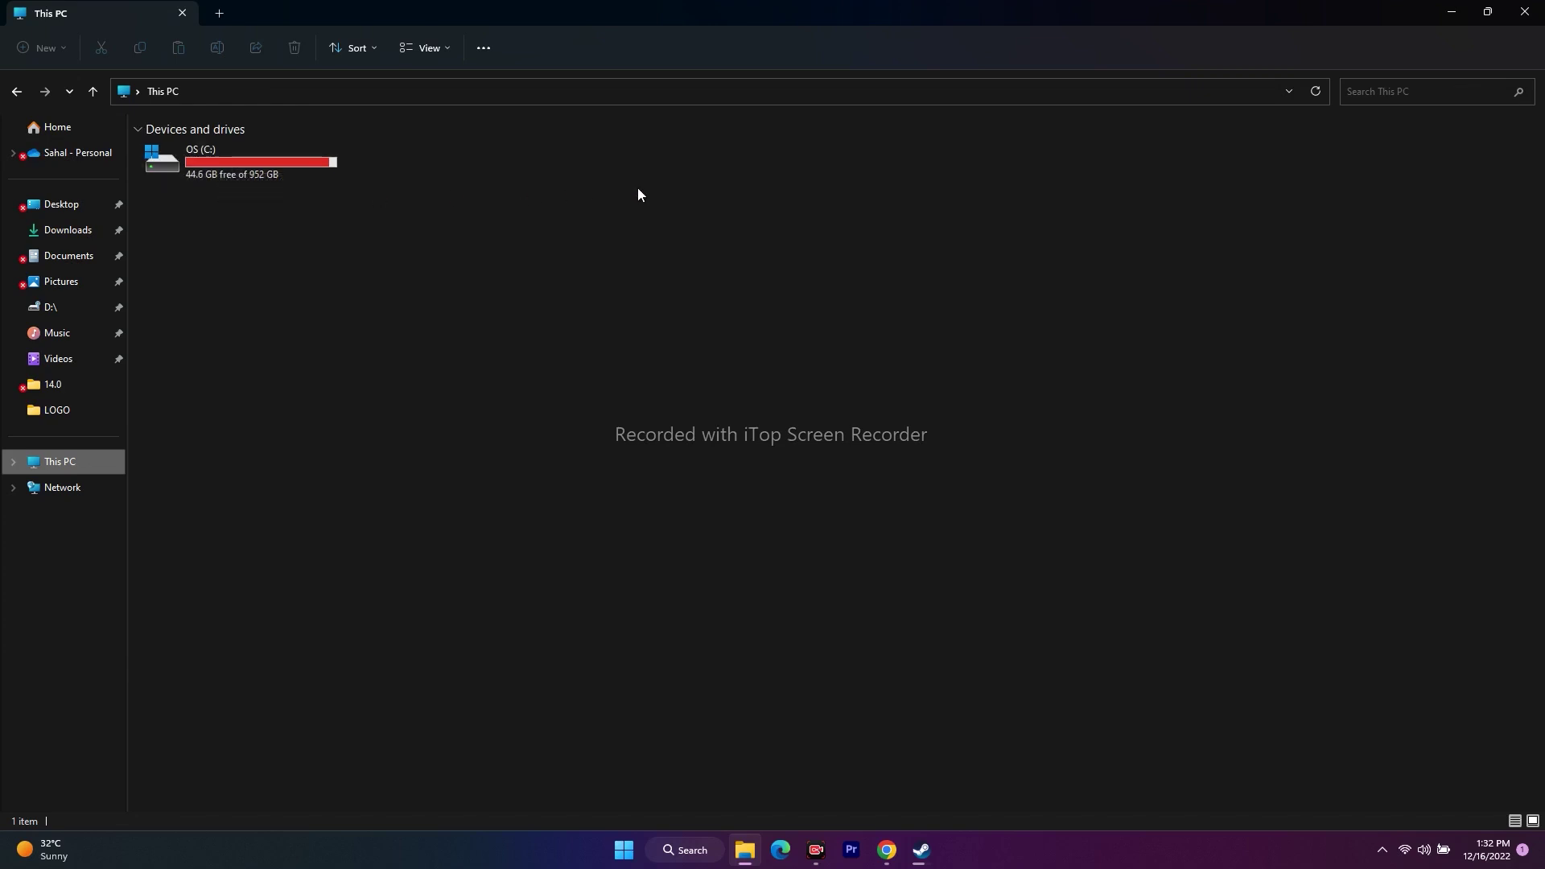
{"action": "left_click", "coordinate": [140, 130]}
{"action": "left_click", "coordinate": [139, 129]}
{"action": "left_click", "coordinate": [1525, 12]}
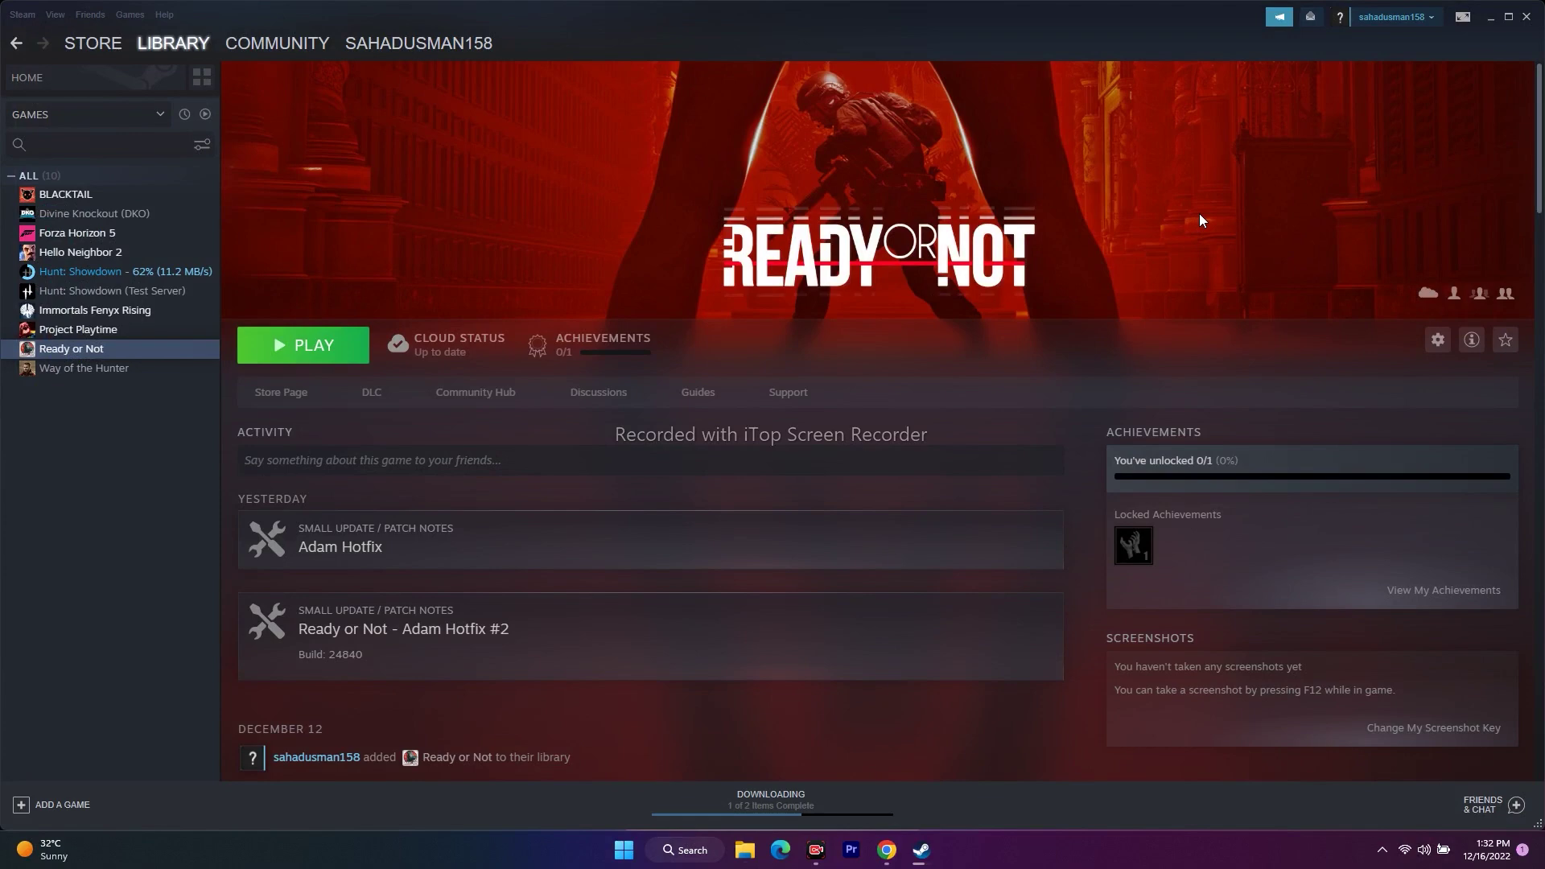